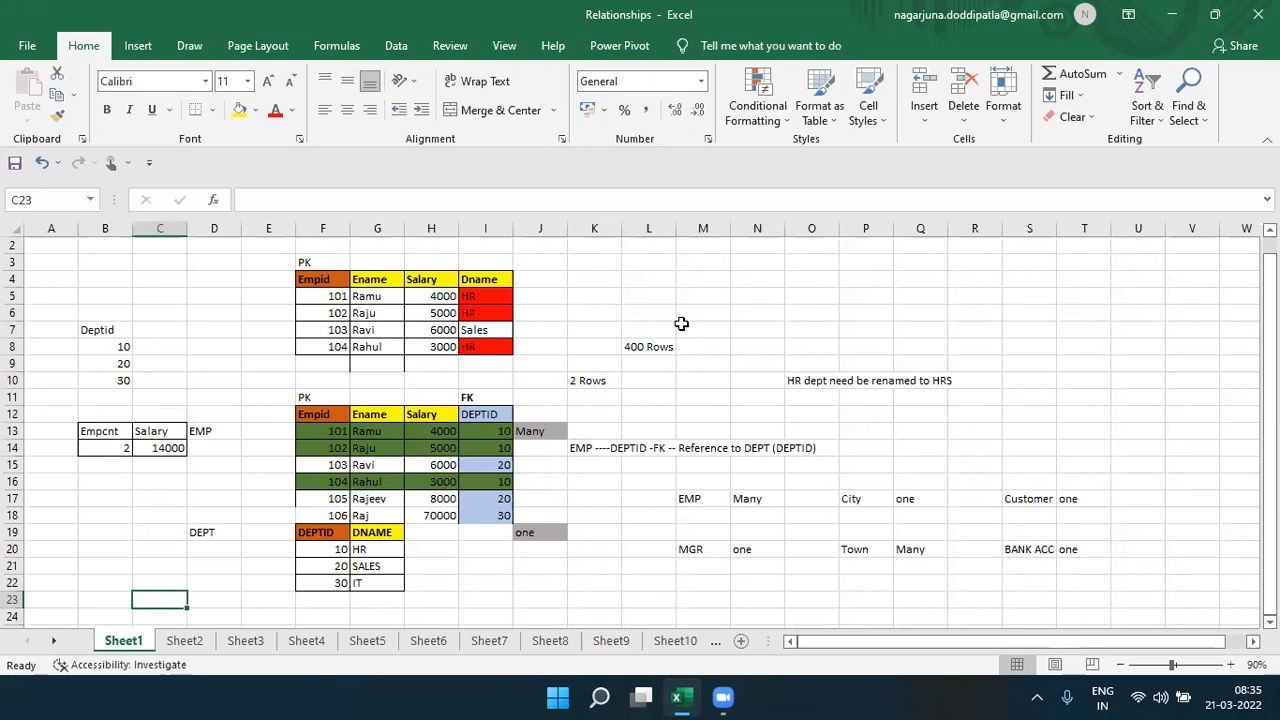
# - Search the computer for "pow" and launch Power BI Desktop
pyautogui.click(583, 139)
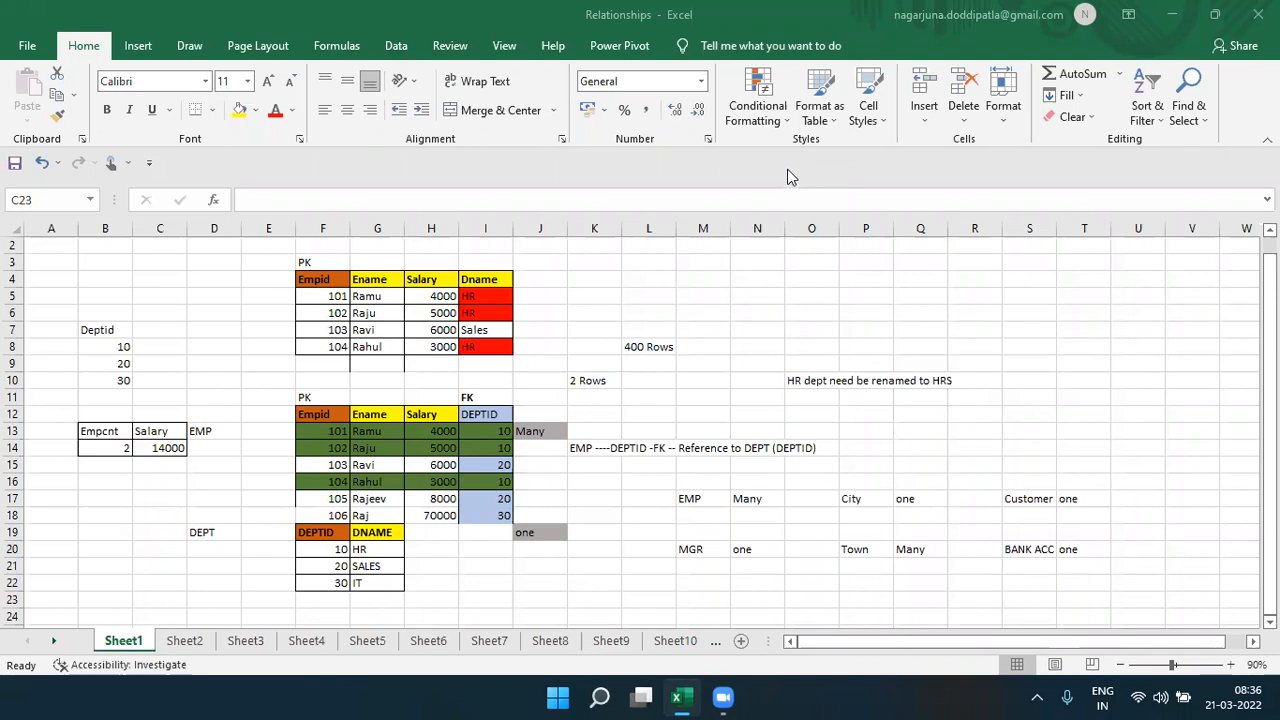
pyautogui.click(596, 697)
pyautogui.write('po')
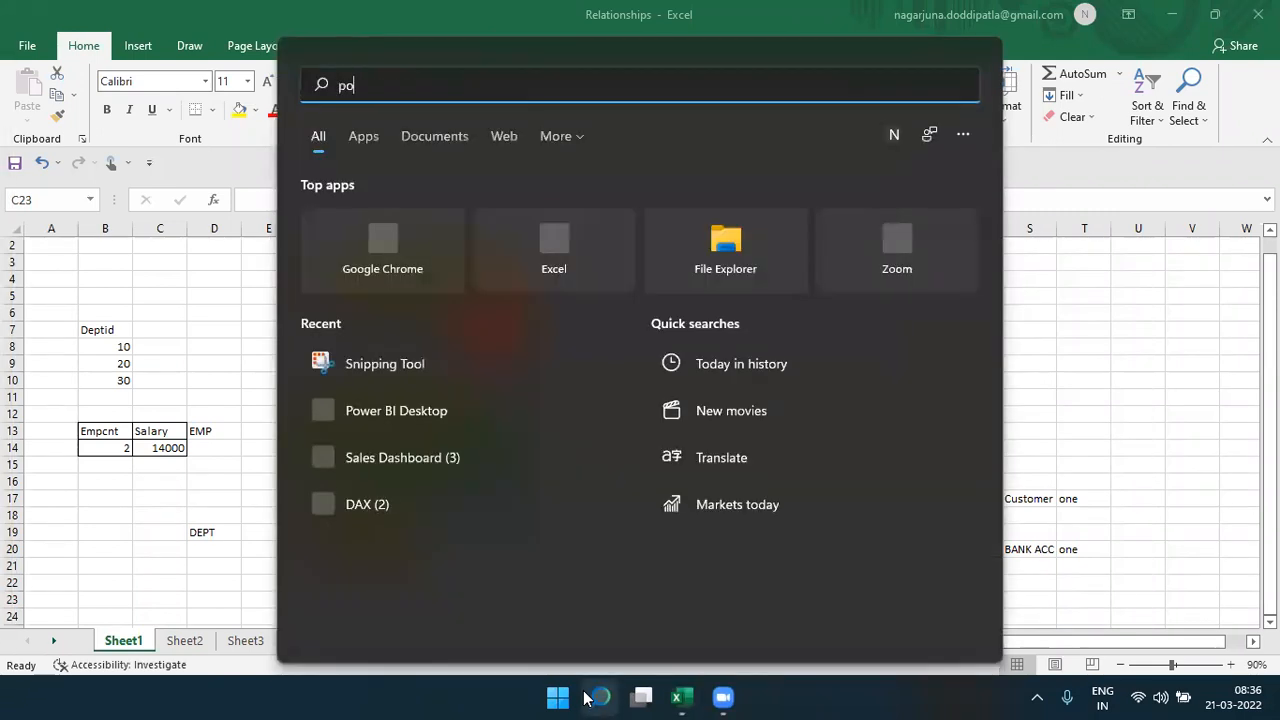
pyautogui.write('w')
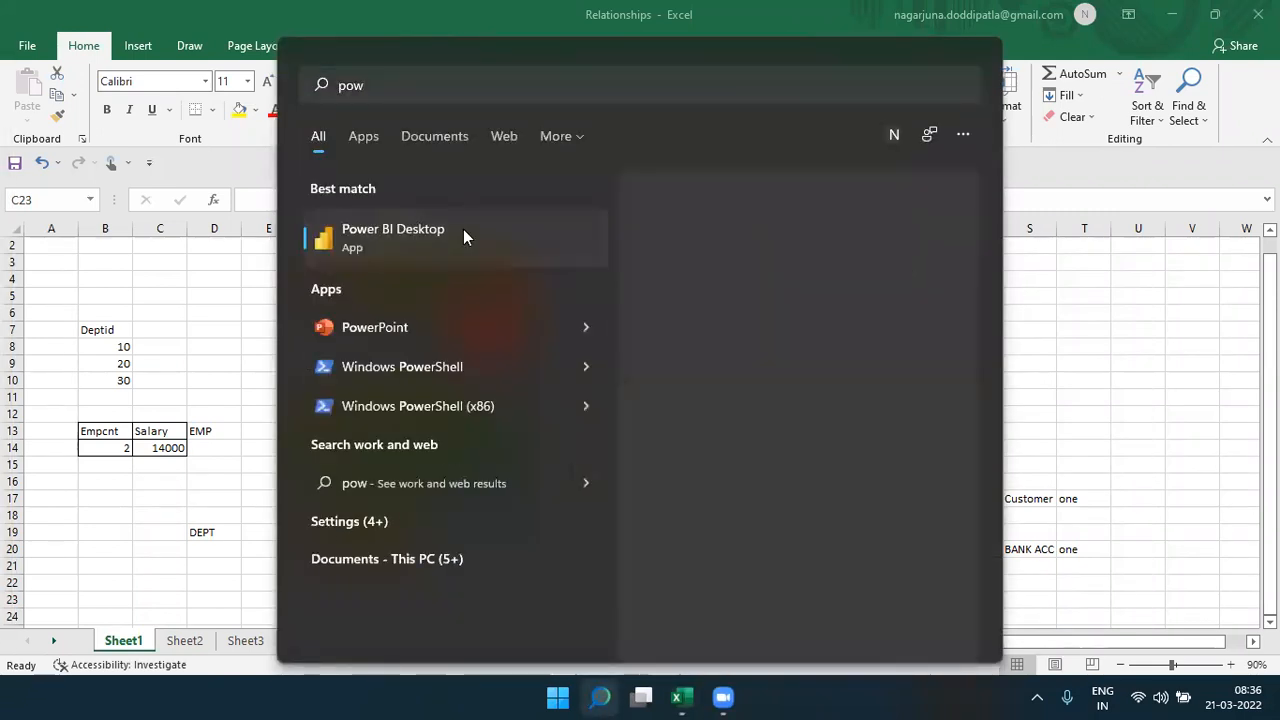
pyautogui.click(463, 236)
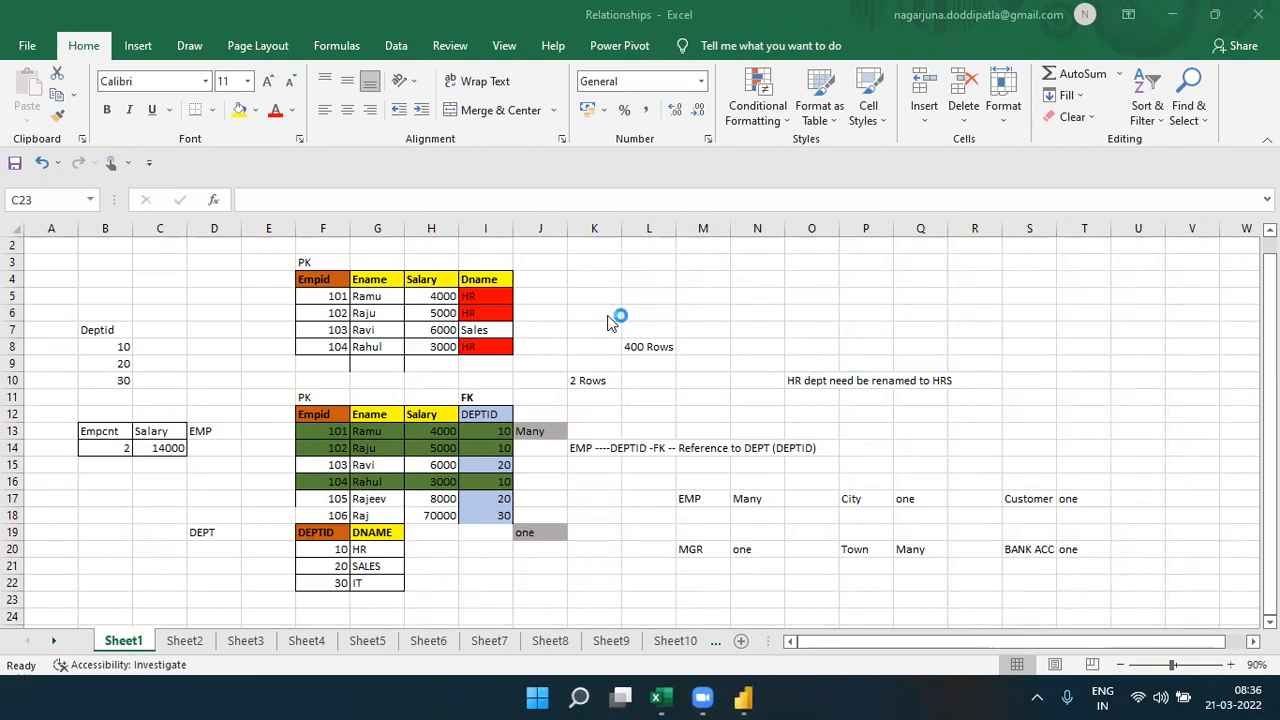
# - Switch to Power BI Desktop, dismissing its start screen and collapsing the expanded side panes around the blank report
pyautogui.click(178, 641)
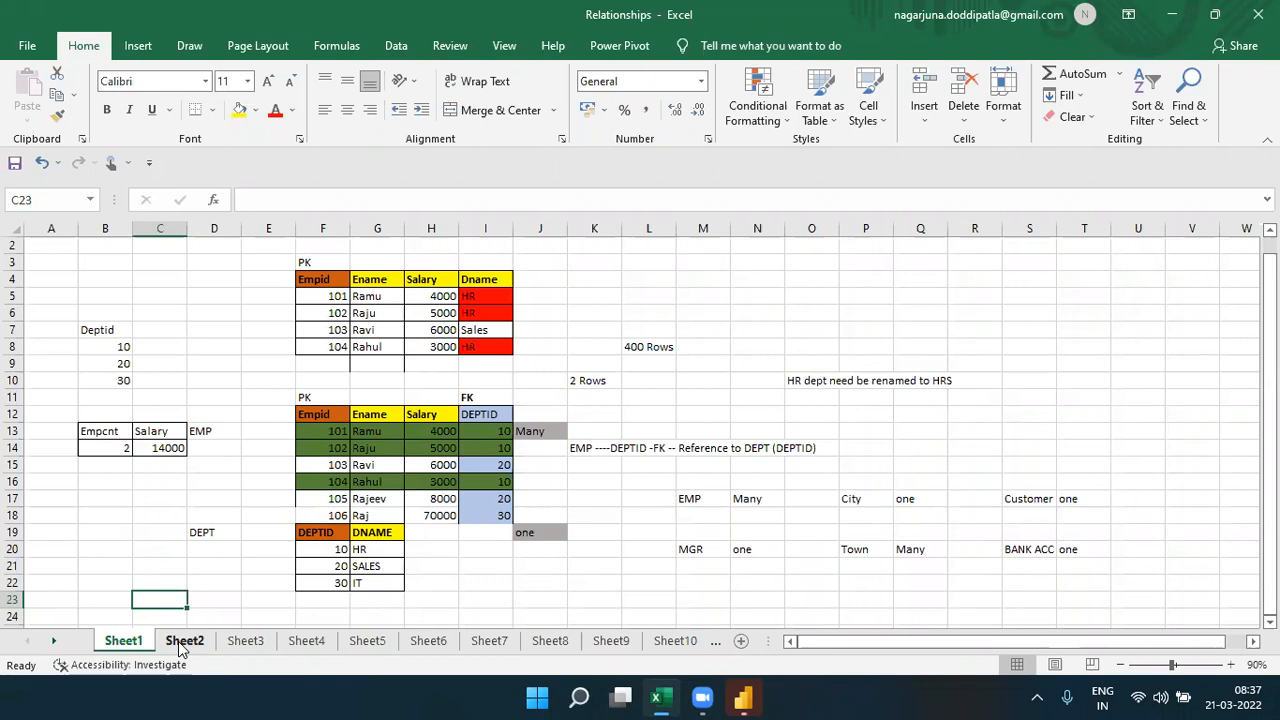
pyautogui.click(743, 697)
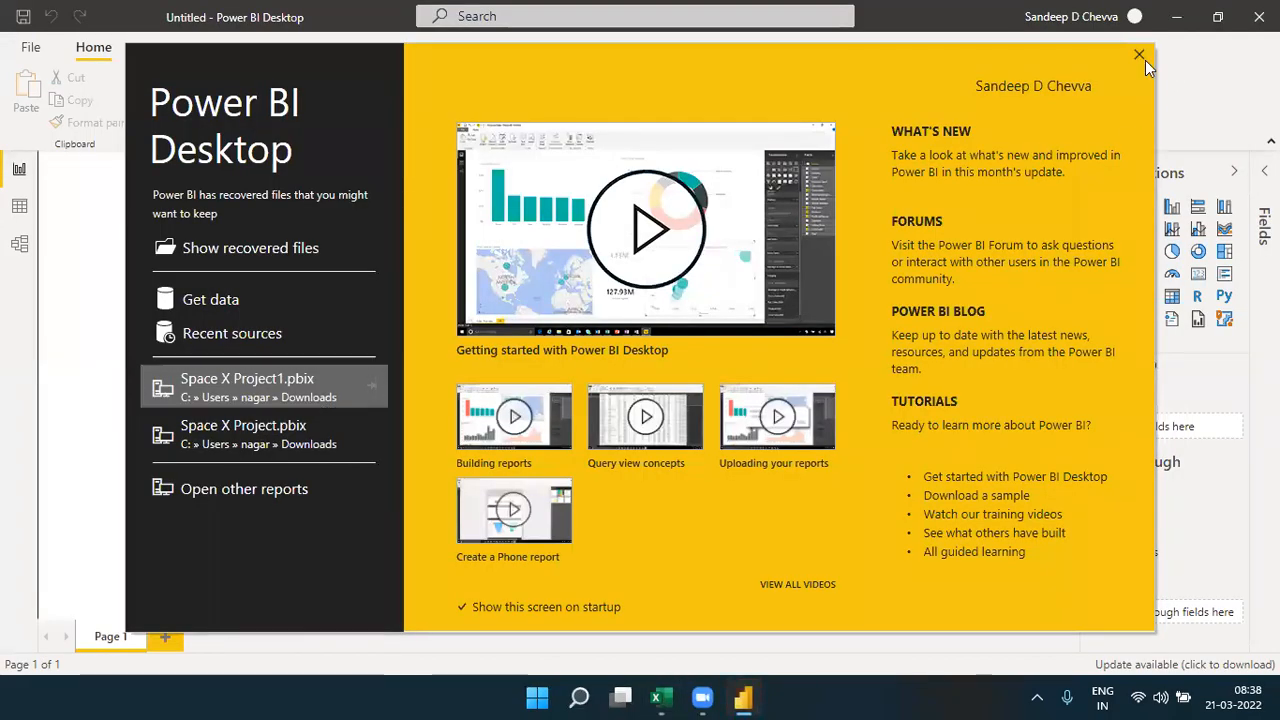
pyautogui.click(1143, 58)
pyautogui.click(1123, 171)
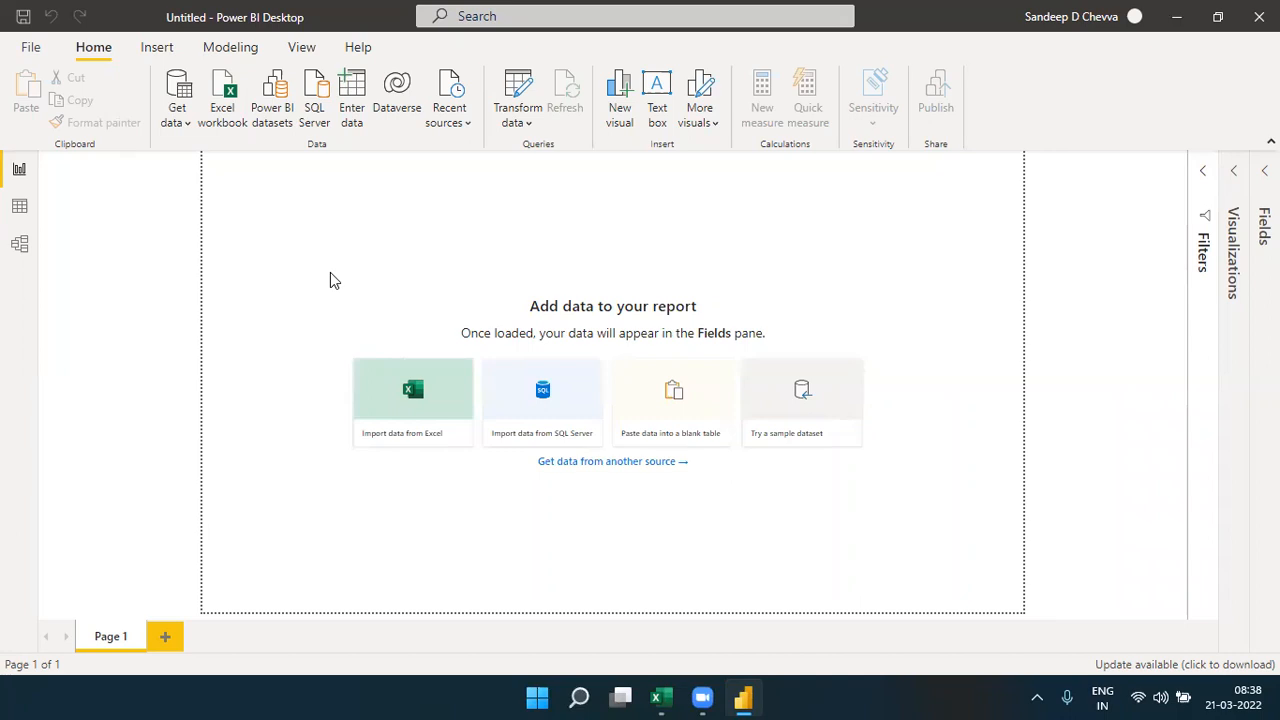
# - Show the Model view with its Properties and Fields panes collapsed
pyautogui.click(29, 258)
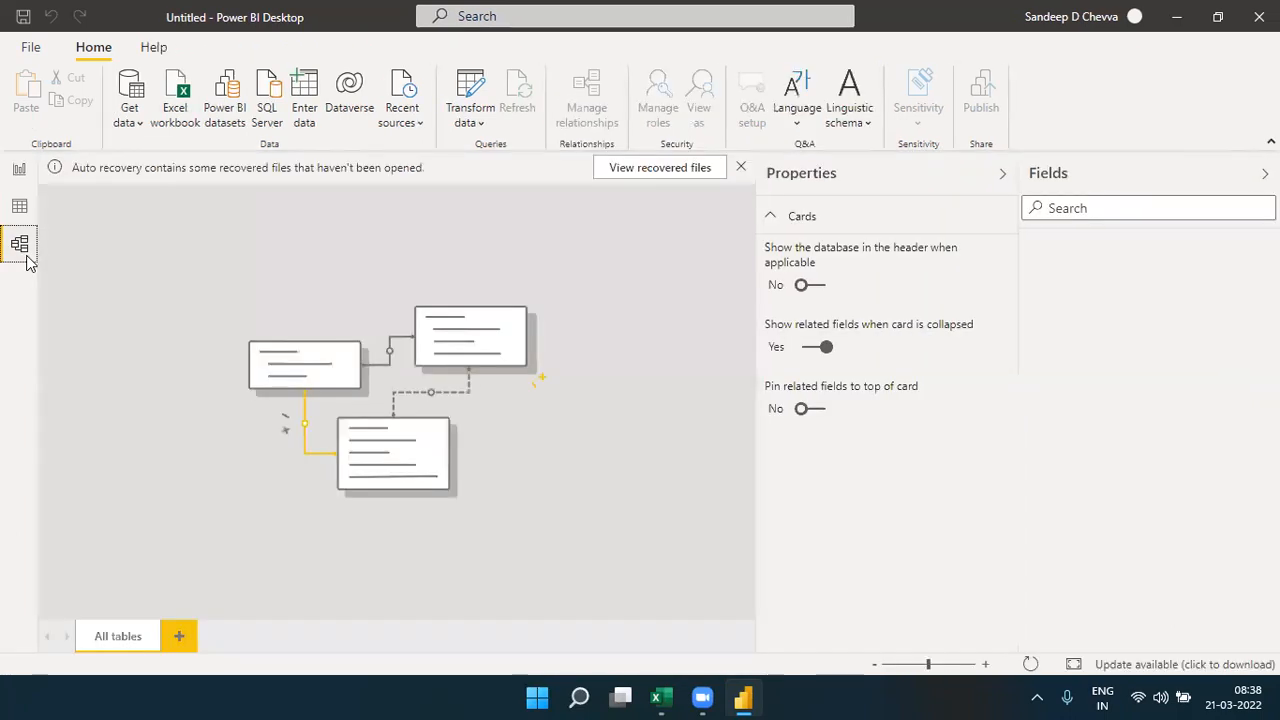
pyautogui.click(871, 175)
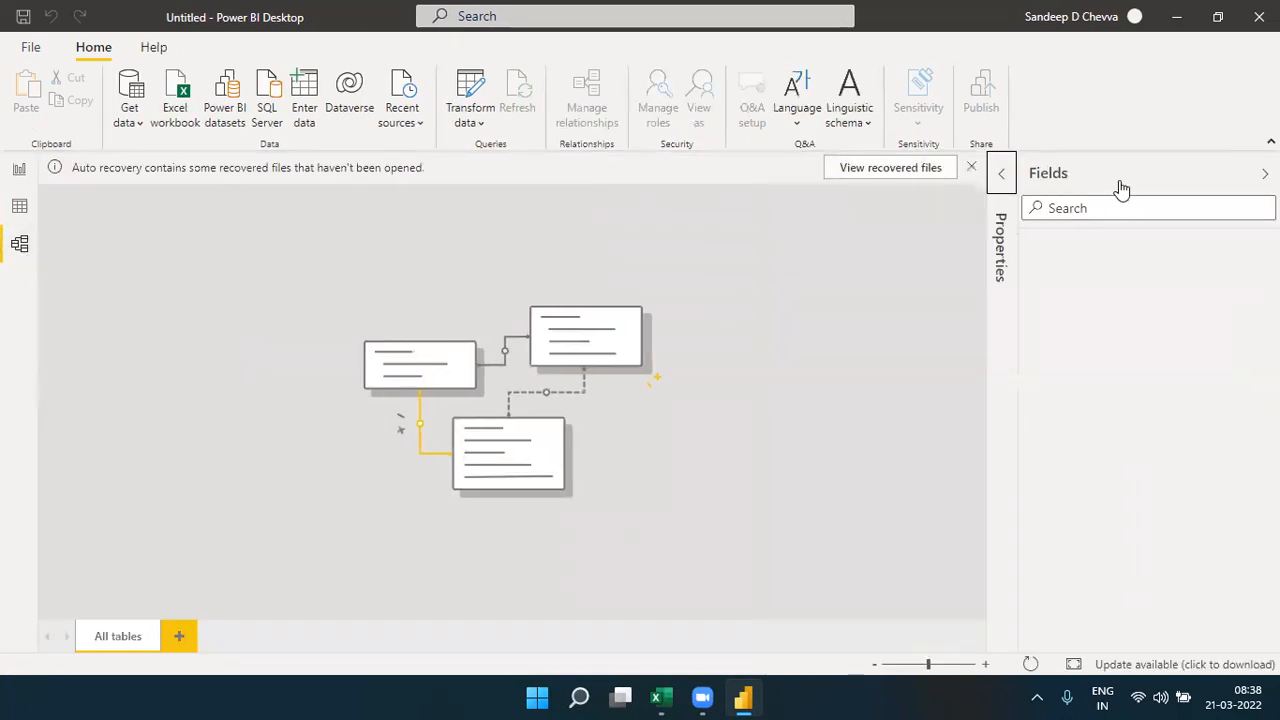
pyautogui.click(1143, 176)
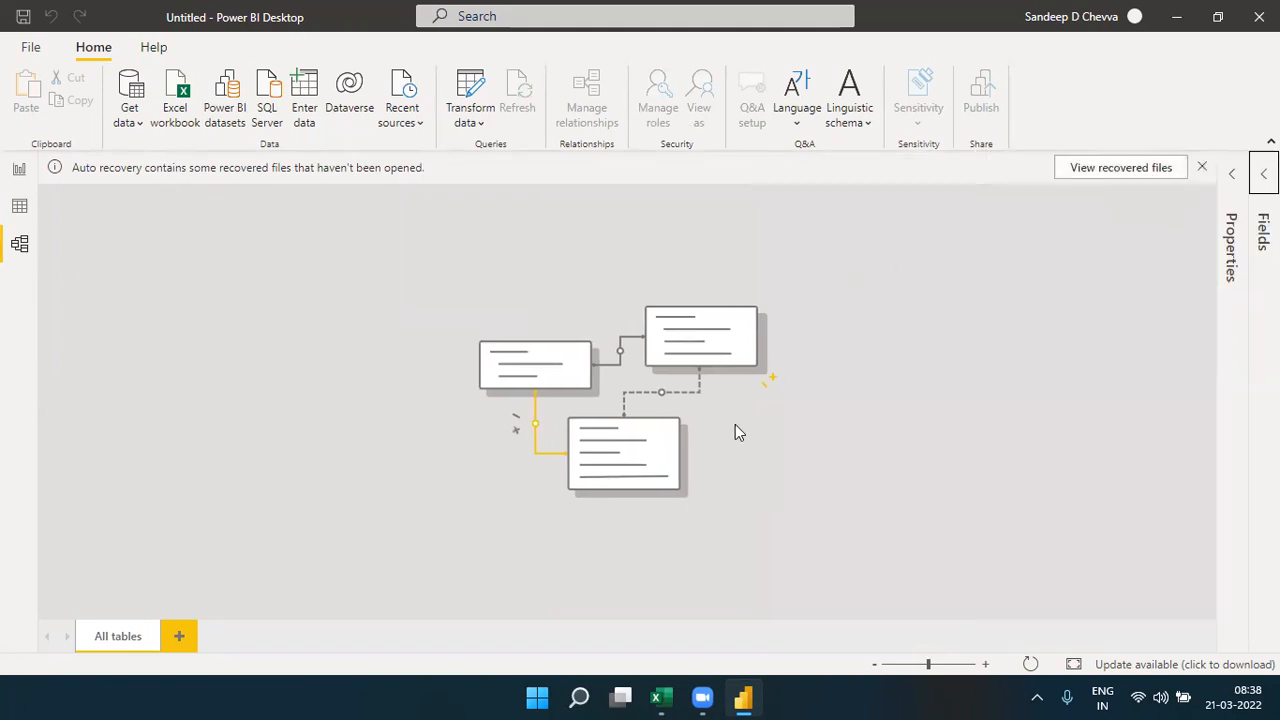
# - Examine the EMP table in the Relationships workbook in Excel, highlighting F12:H17, and return to Power BI Desktop
pyautogui.click(660, 697)
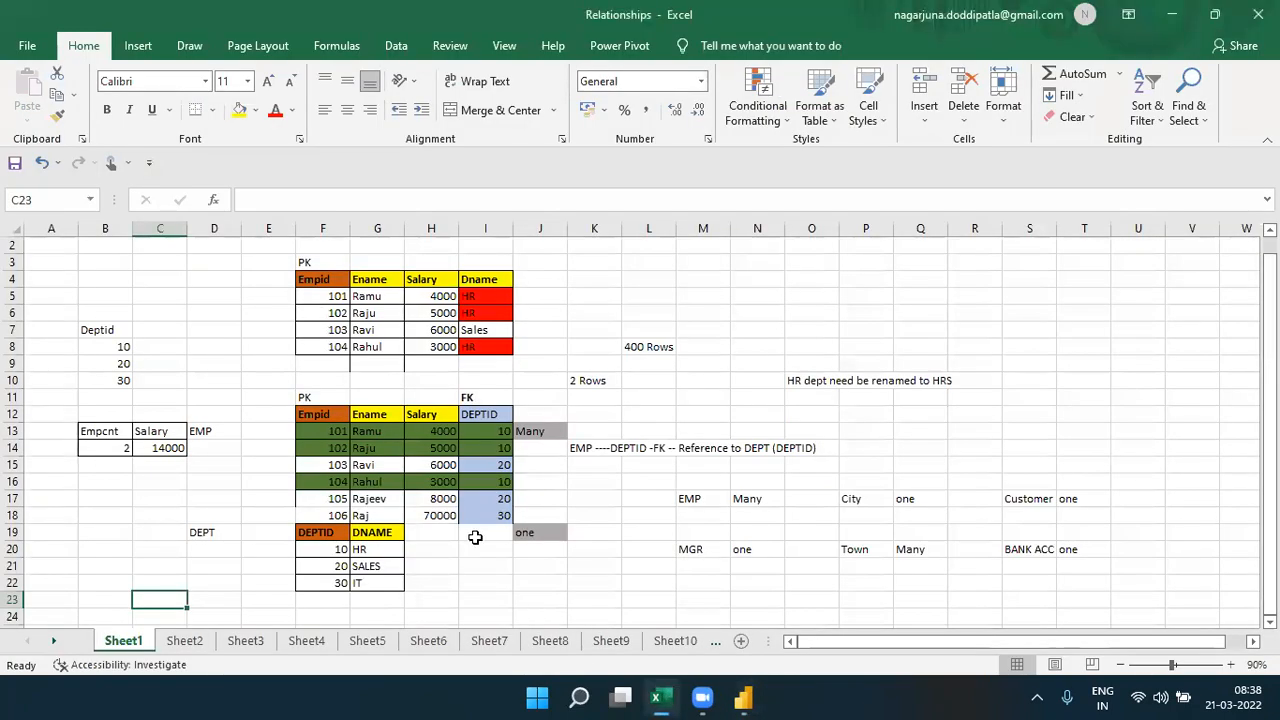
pyautogui.moveTo(340, 417); pyautogui.dragTo(432, 502)
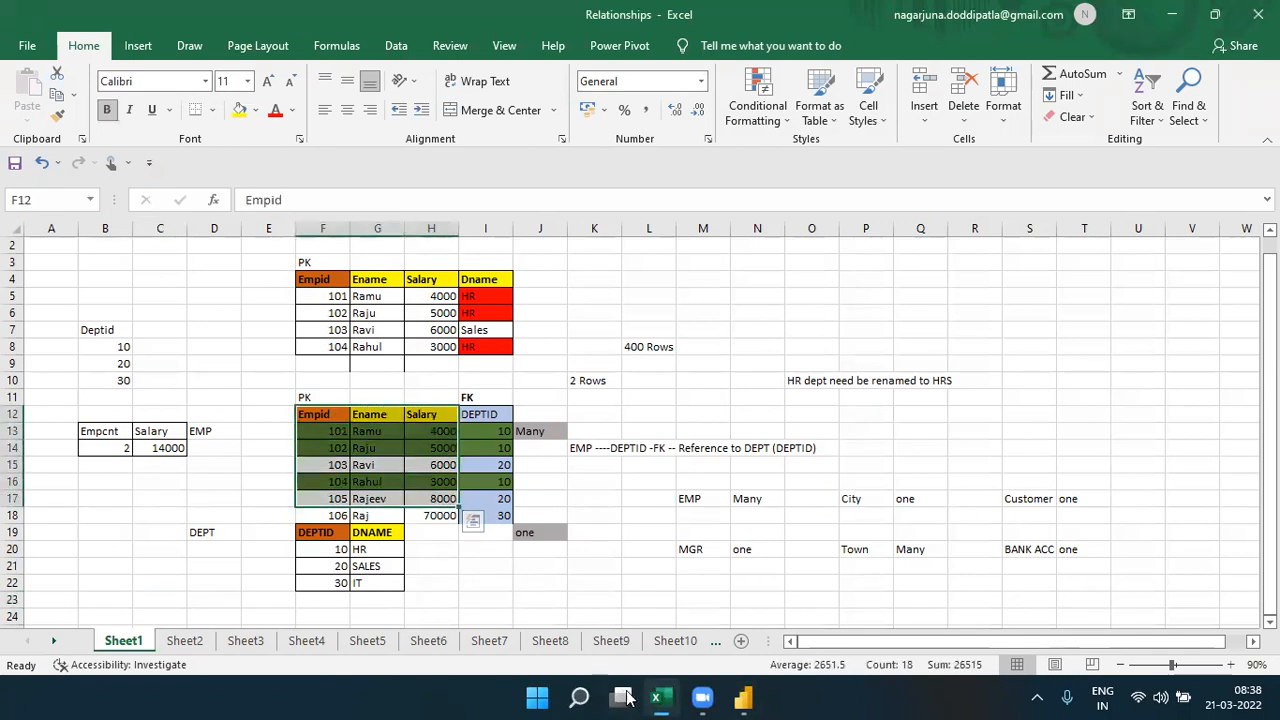
pyautogui.click(668, 697)
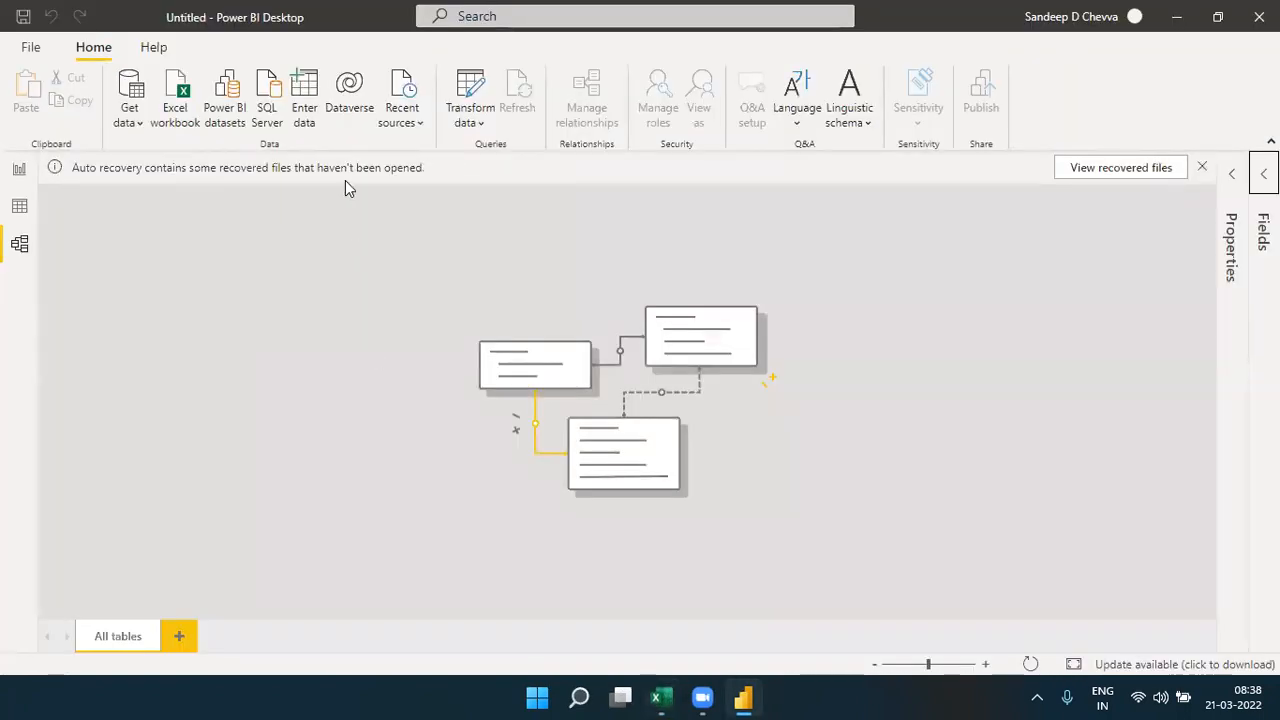
# - Switch to the Data view and start a new manually entered table
pyautogui.click(14, 170)
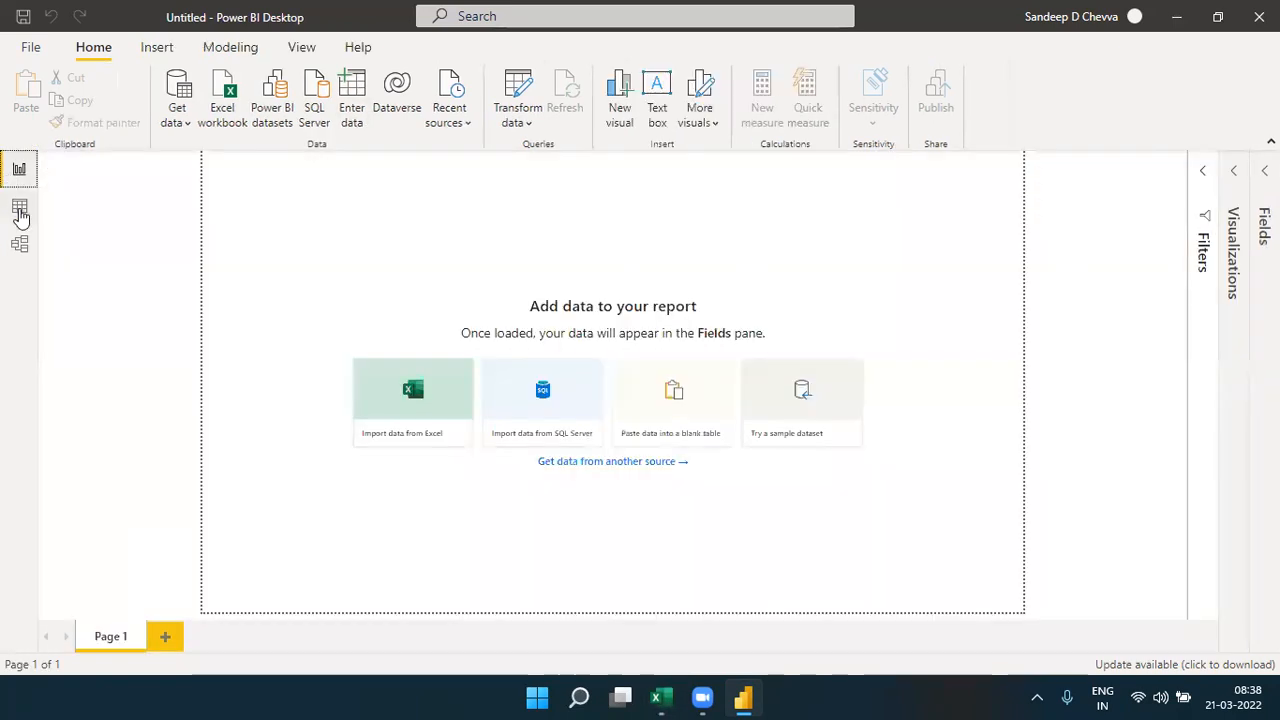
pyautogui.click(20, 209)
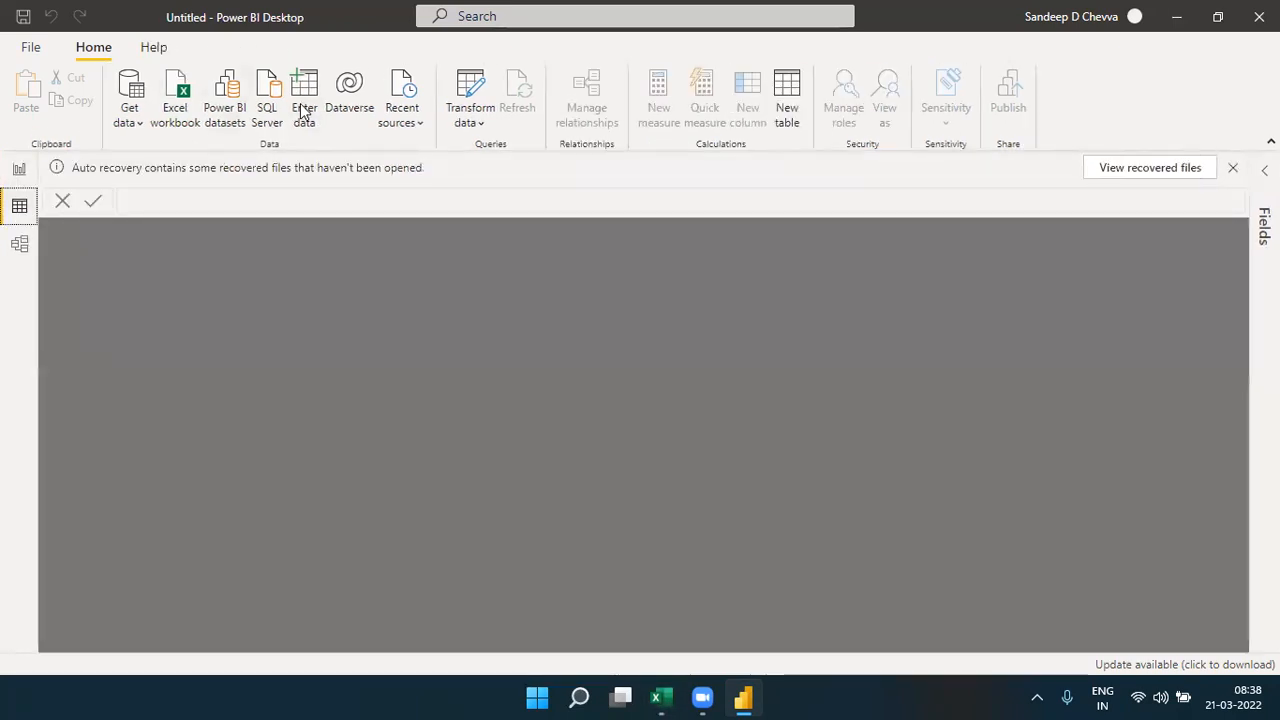
pyautogui.click(302, 110)
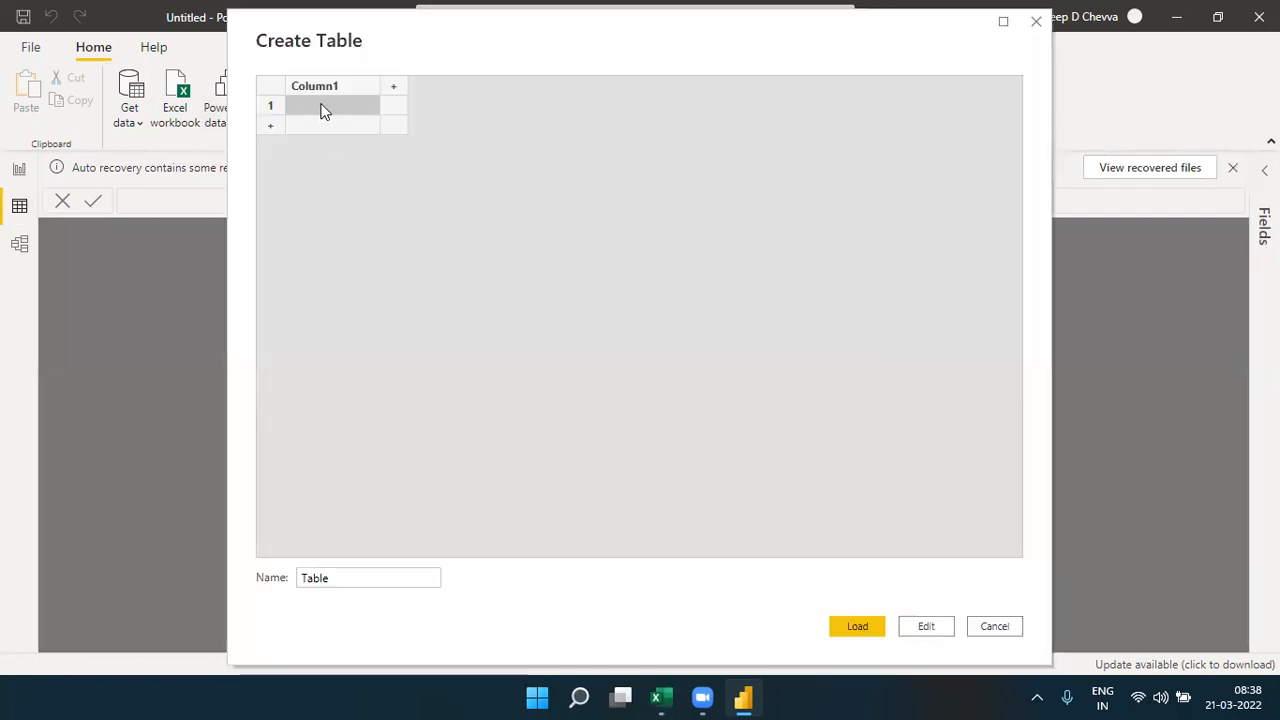
# - Set up four columns in the new table named Empid, Ename, Salary and Deptid
pyautogui.click(317, 88)
pyautogui.write('Empid')
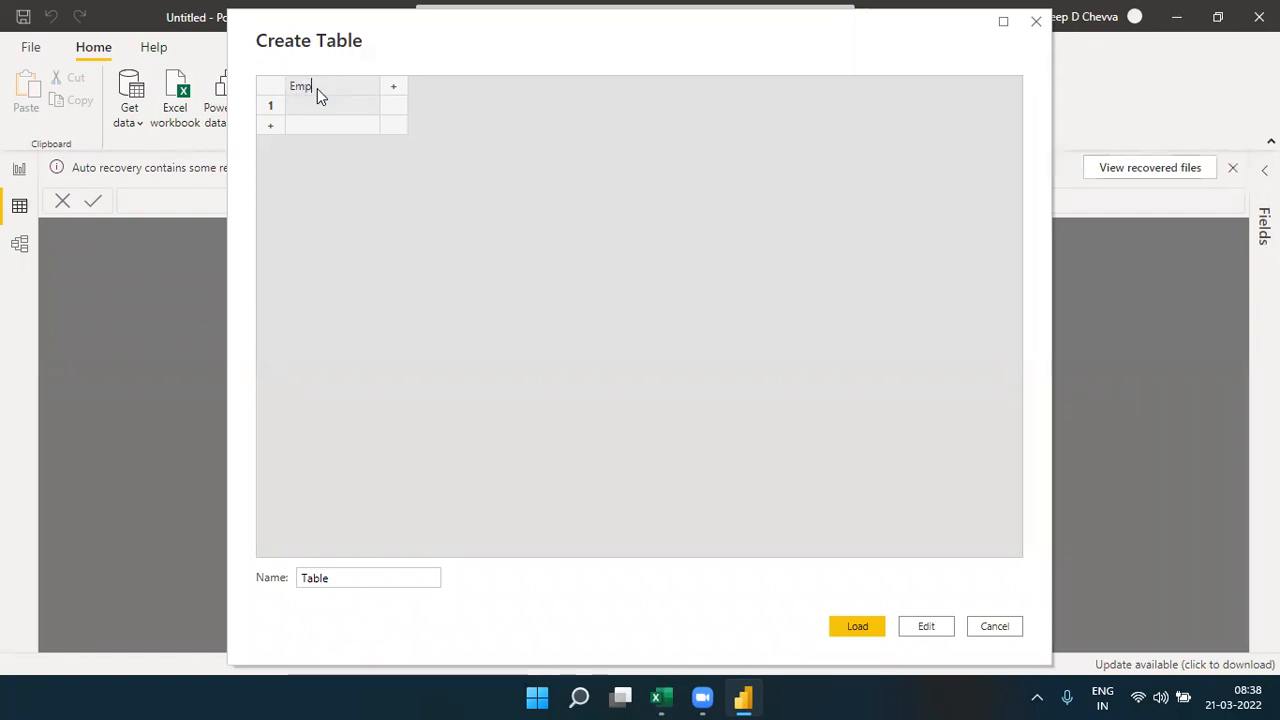
pyautogui.click(392, 91)
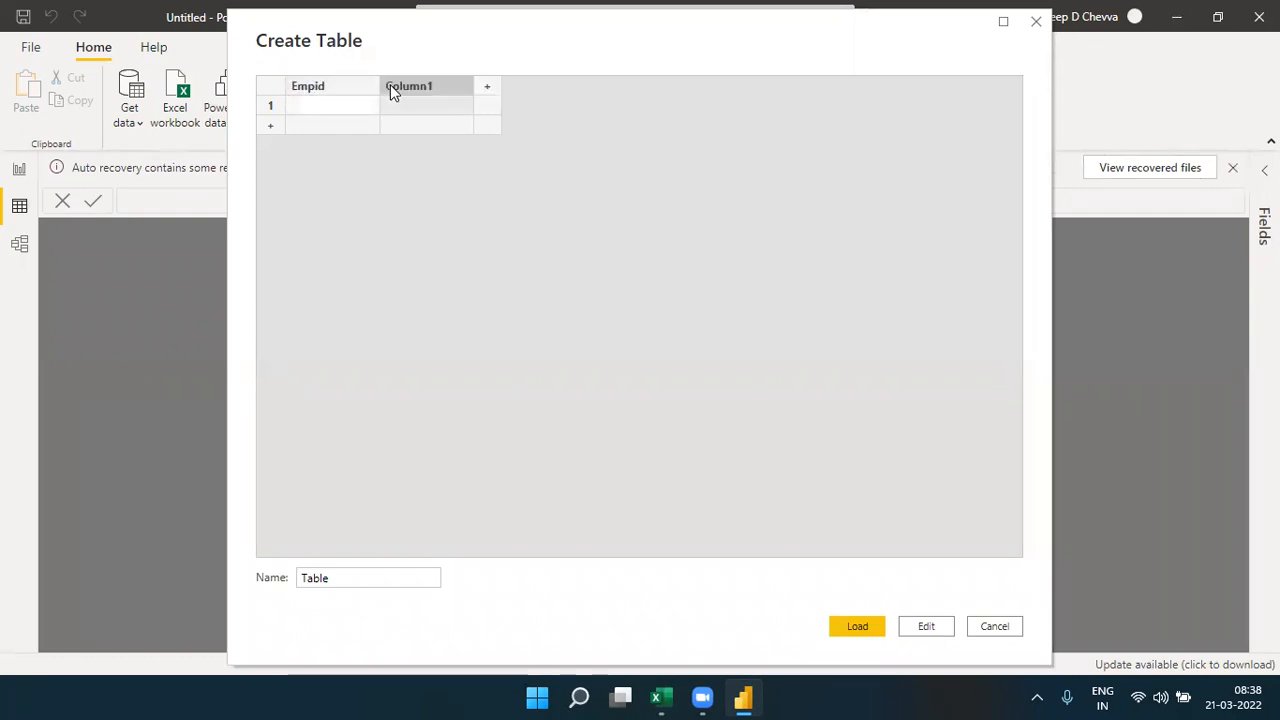
pyautogui.write('Ename')
pyautogui.press('Tab')
pyautogui.write('Salary')
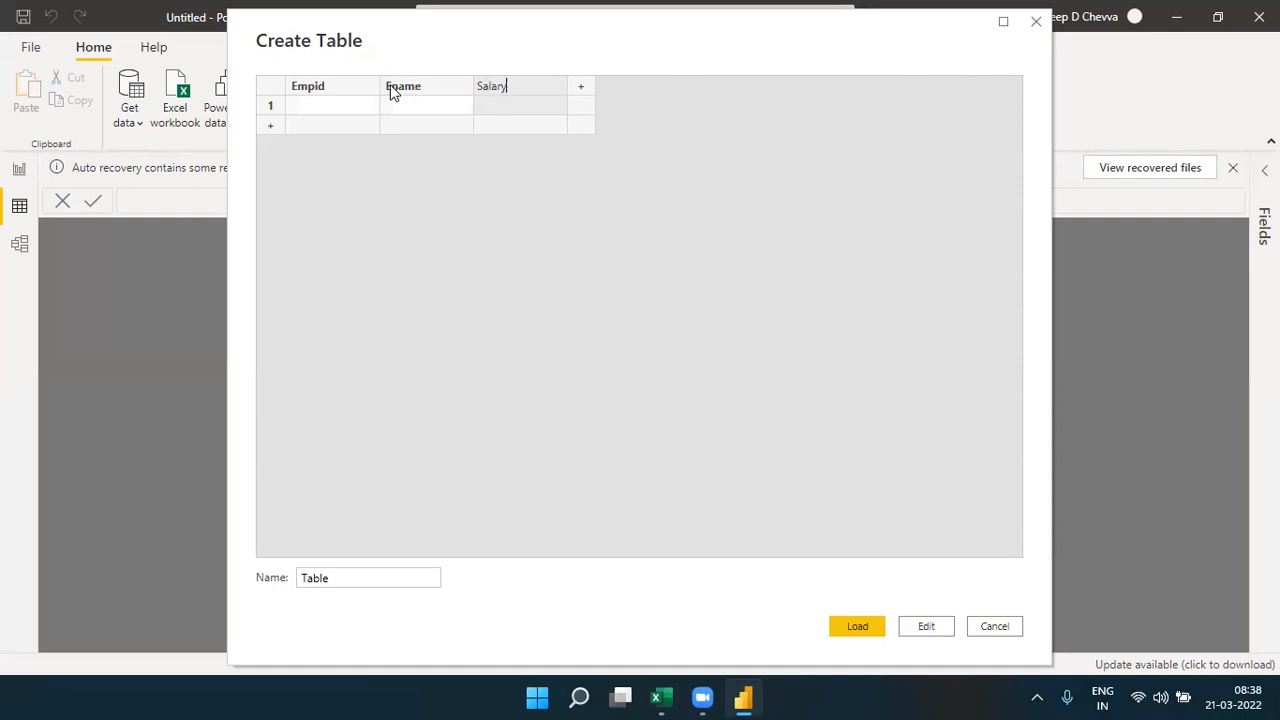
pyautogui.click(581, 88)
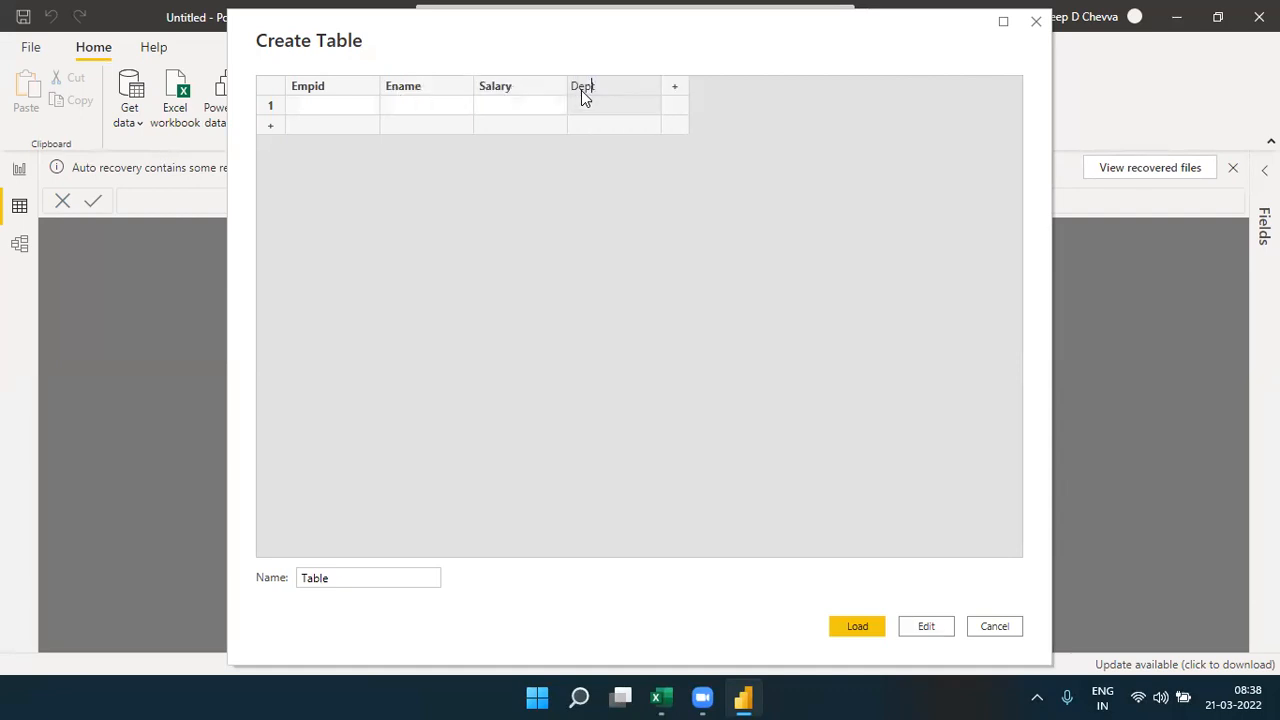
pyautogui.write('Deptid')
pyautogui.press('Return')
# - Fill the Empid column with 101, 102 and 103
pyautogui.press('Left')
pyautogui.press('Left')
pyautogui.write('101')
pyautogui.press('Return')
pyautogui.write('102')
pyautogui.press('Return')
pyautogui.write('103')
pyautogui.press('Tab')
# - Fill the Ename column with the three employees' first names
pyautogui.press('Up')
# - Fill the Salary column with 8000, 3000 and 5000
pyautogui.press('Up')
pyautogui.write('Ra')
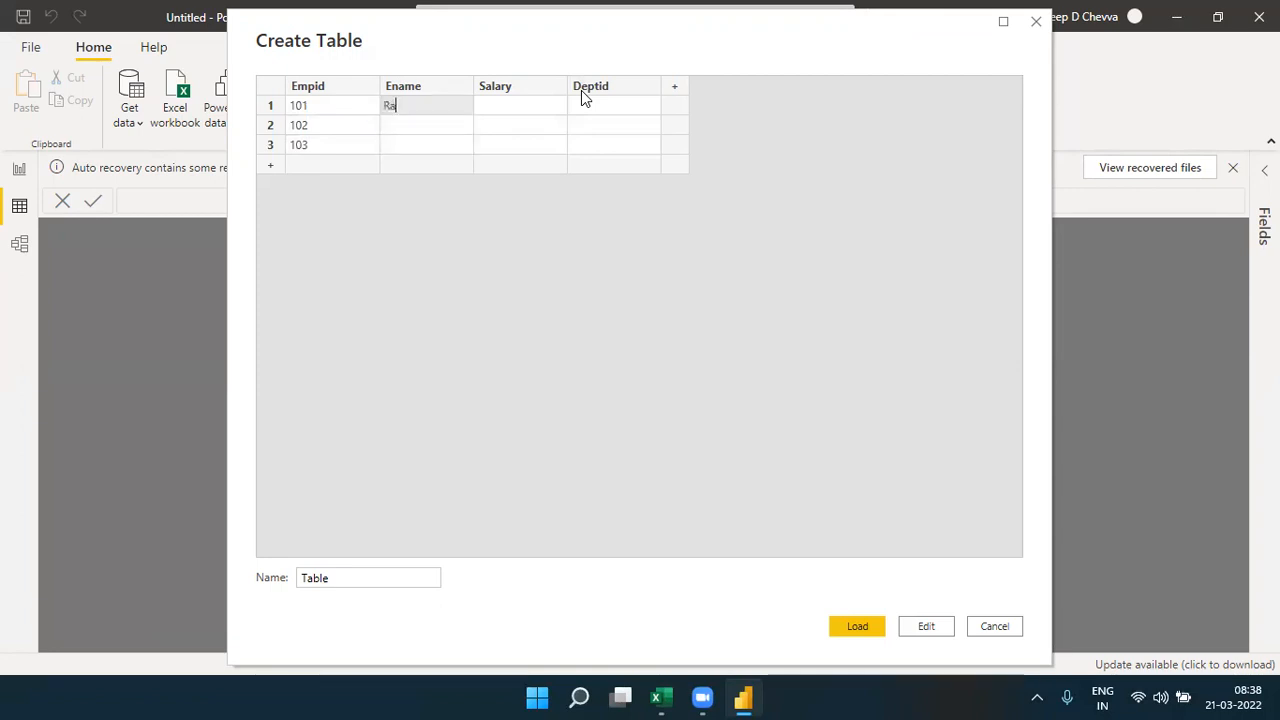
pyautogui.write('ju')
pyautogui.press('Return')
pyautogui.write('Ramu')
pyautogui.press('Return')
pyautogui.write('Ravi')
pyautogui.press('Tab')
pyautogui.press('Up')
pyautogui.press('Up')
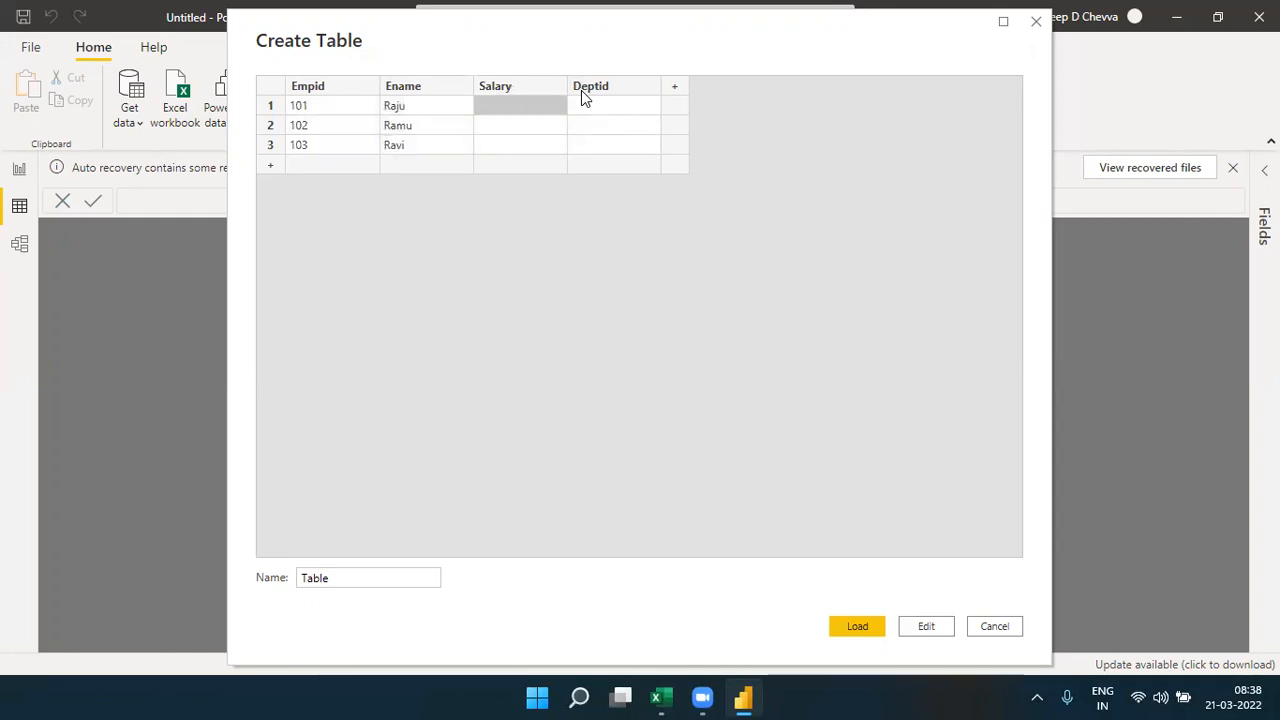
pyautogui.write('8000')
pyautogui.press('Return')
pyautogui.write('3000')
pyautogui.press('Return')
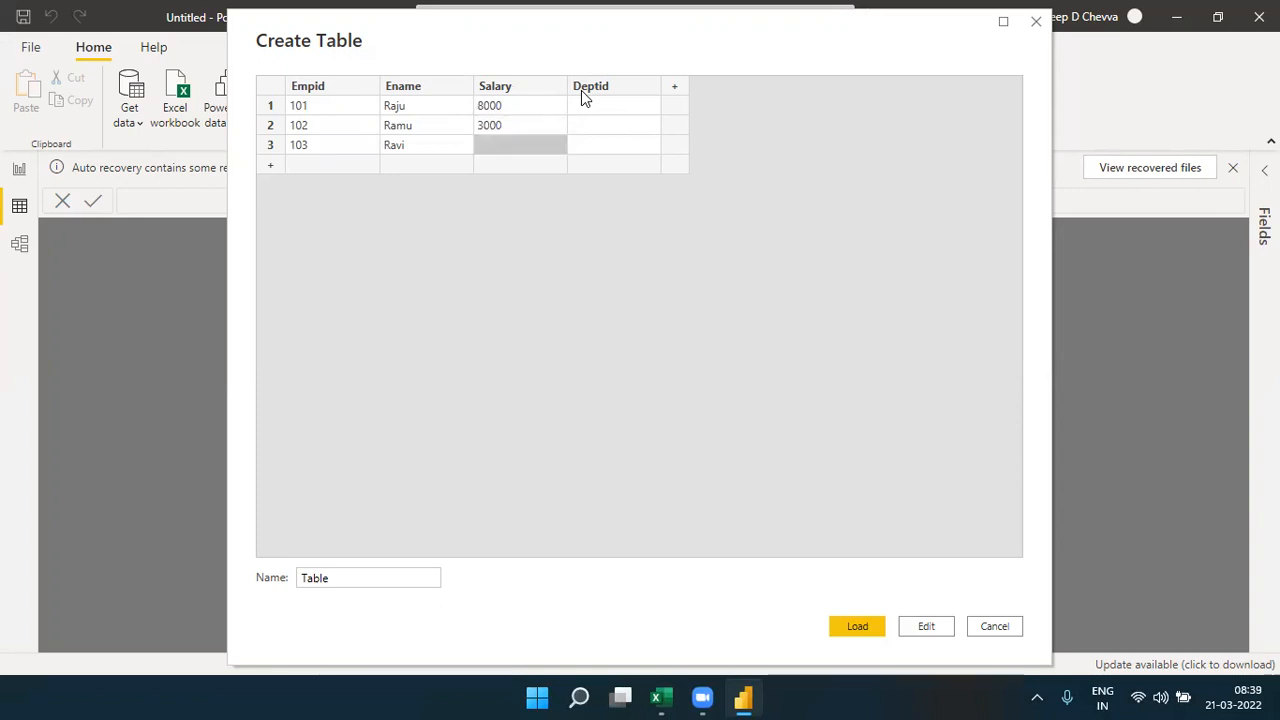
pyautogui.write('5000')
pyautogui.press('Tab')
# - Fill the Deptid column with 10, 10 and 20
pyautogui.press('Up')
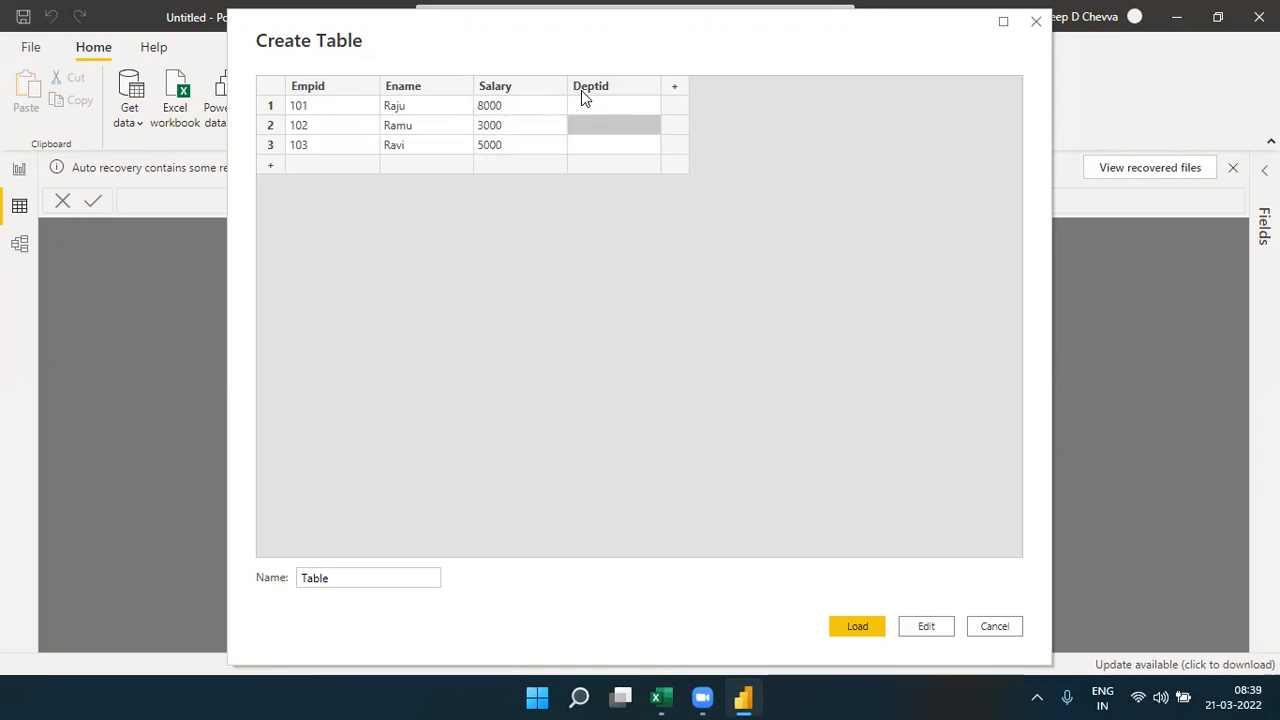
pyautogui.press('Up')
pyautogui.write('10')
pyautogui.press('Return')
pyautogui.write('10')
pyautogui.press('Return')
pyautogui.write('20')
# - Name the table Empolyee and load it into the data model
pyautogui.doubleClick(309, 578)
pyautogui.write('Emp')
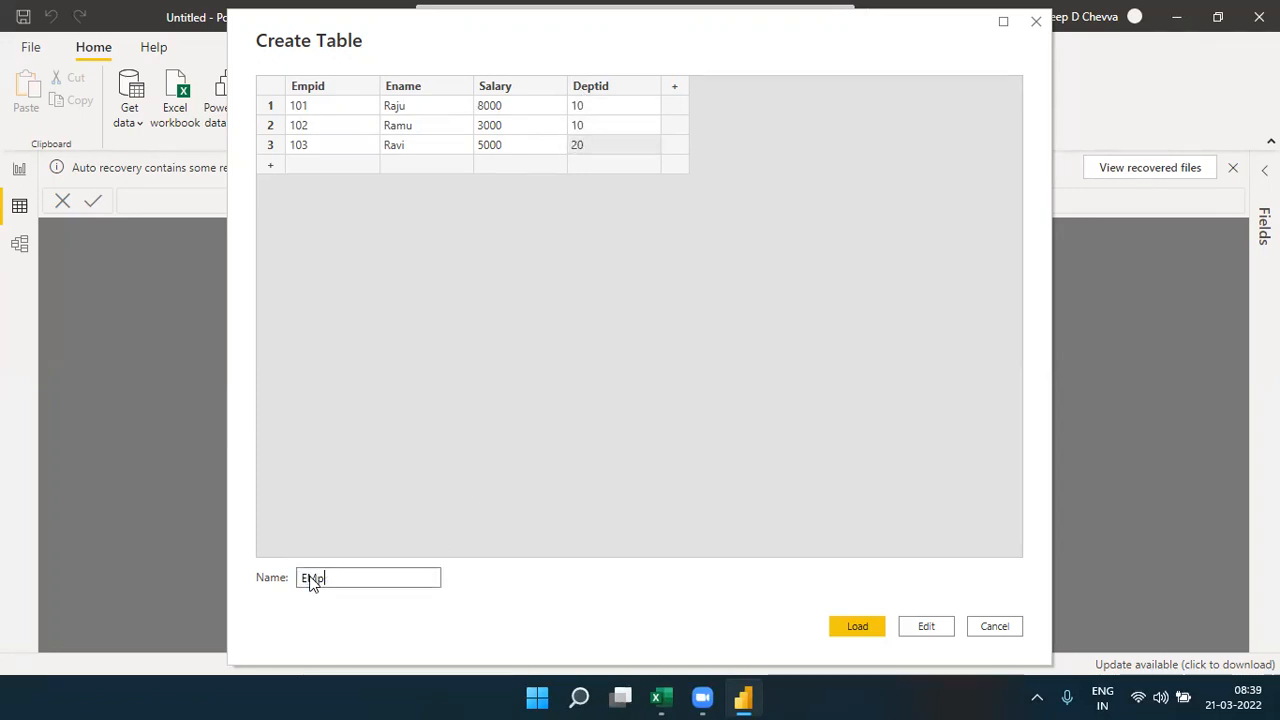
pyautogui.write('olyee')
pyautogui.click(873, 629)
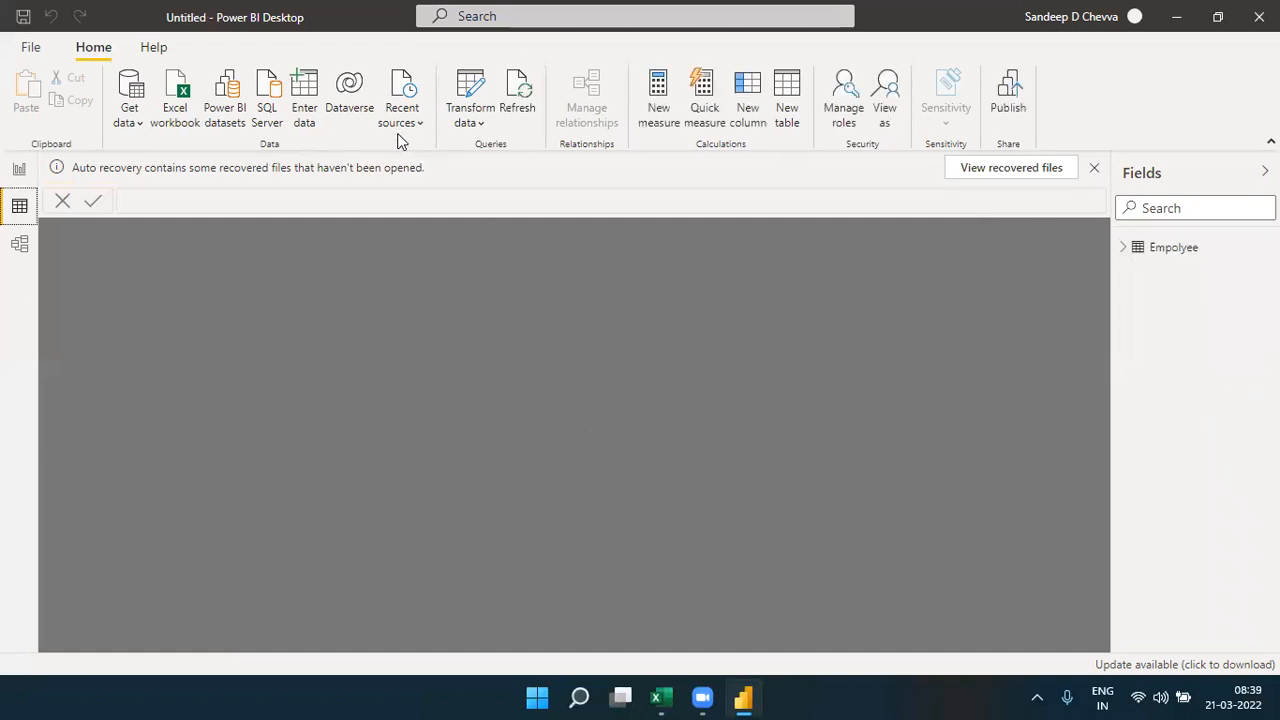
# - Start a second manually entered table with the columns Deptid and DName
pyautogui.click(305, 98)
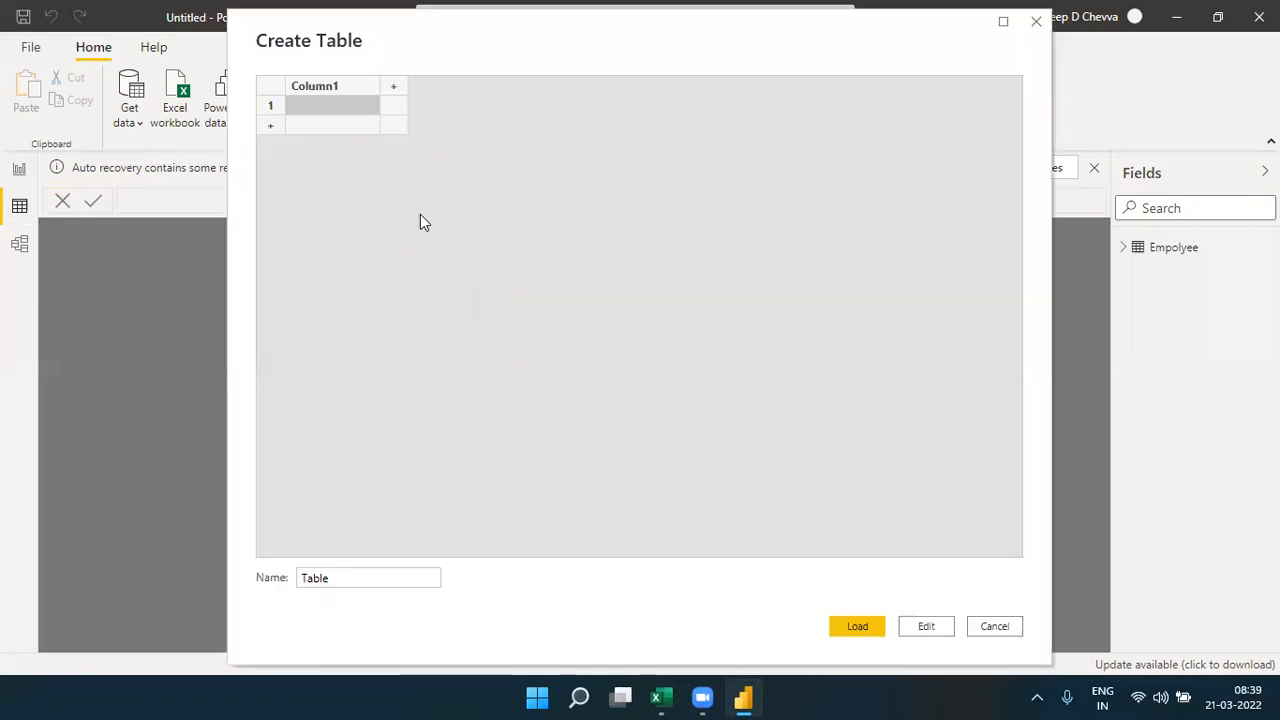
pyautogui.doubleClick(345, 90)
pyautogui.write('Det')
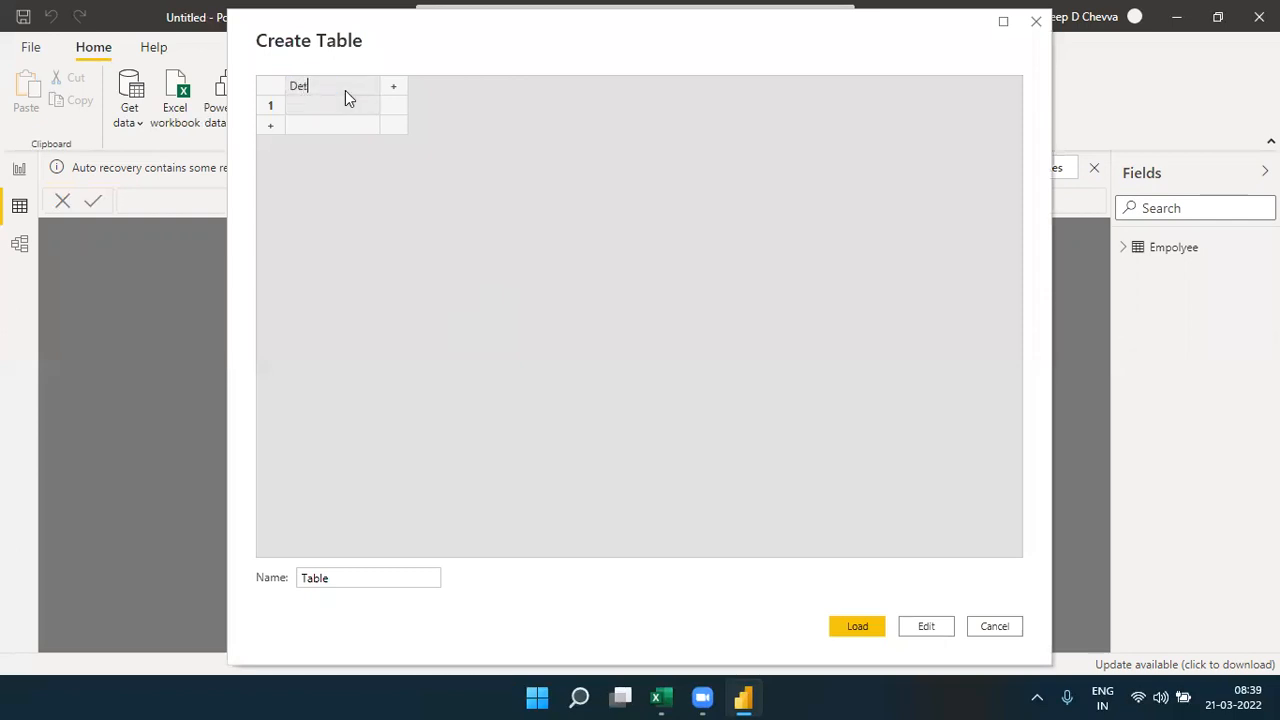
pyautogui.write('tid')
pyautogui.press('Tab')
pyautogui.write('Dn')
pyautogui.press('BackSpace')
pyautogui.write('Name')
pyautogui.press('Return')
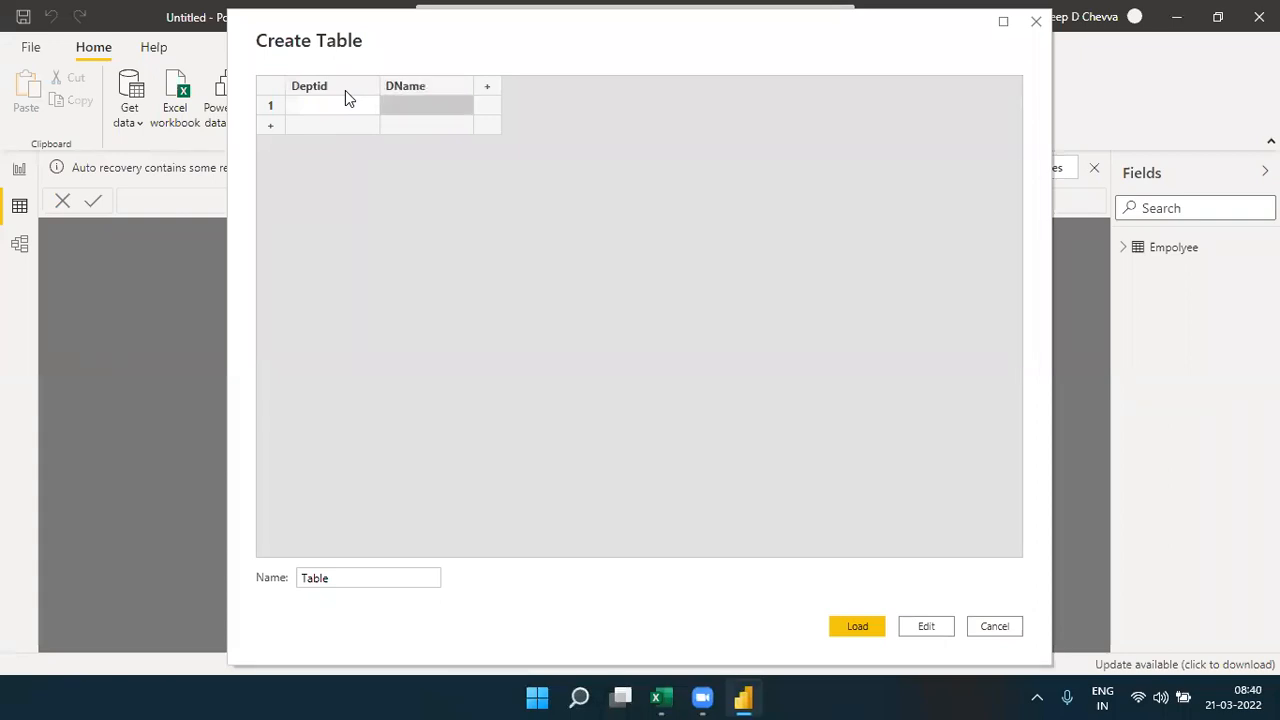
# - Enter two department rows: Deptid 10 with DName HR, and Deptid 20 with DName Sales
pyautogui.press('Left')
pyautogui.write('10')
pyautogui.press('Return')
pyautogui.write('20')
pyautogui.press('Tab')
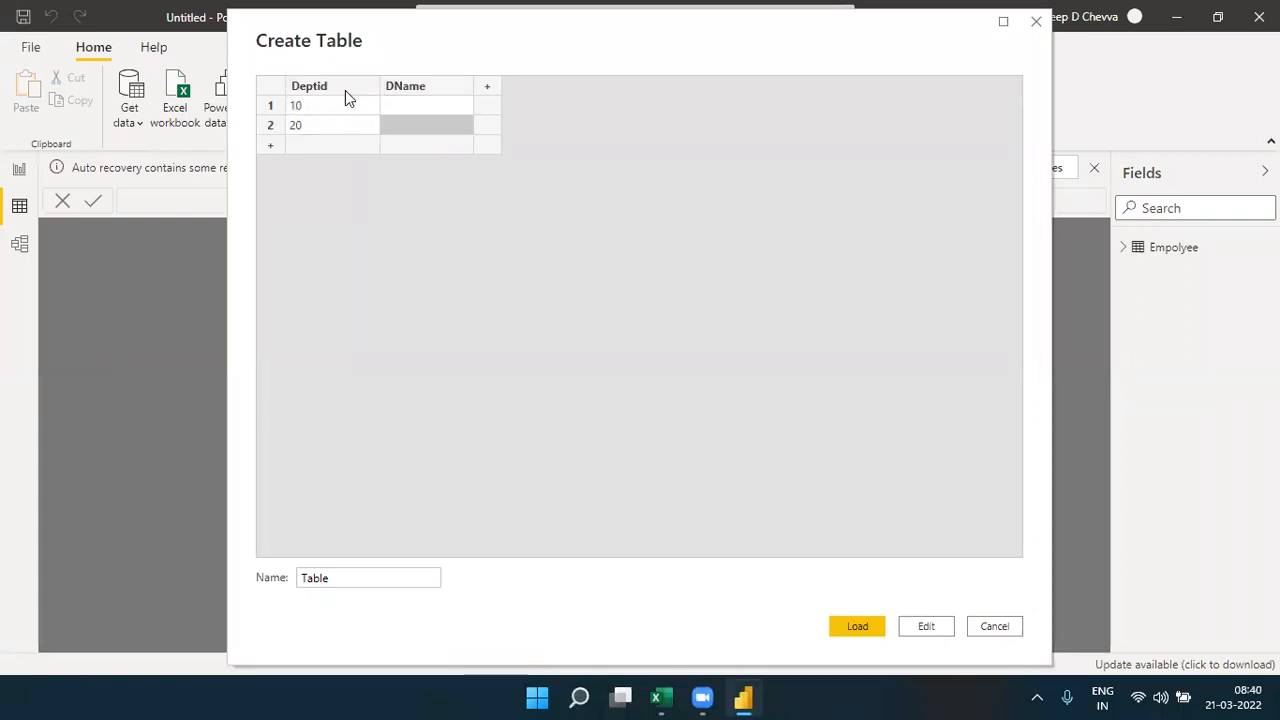
pyautogui.press('Up')
pyautogui.write('HR')
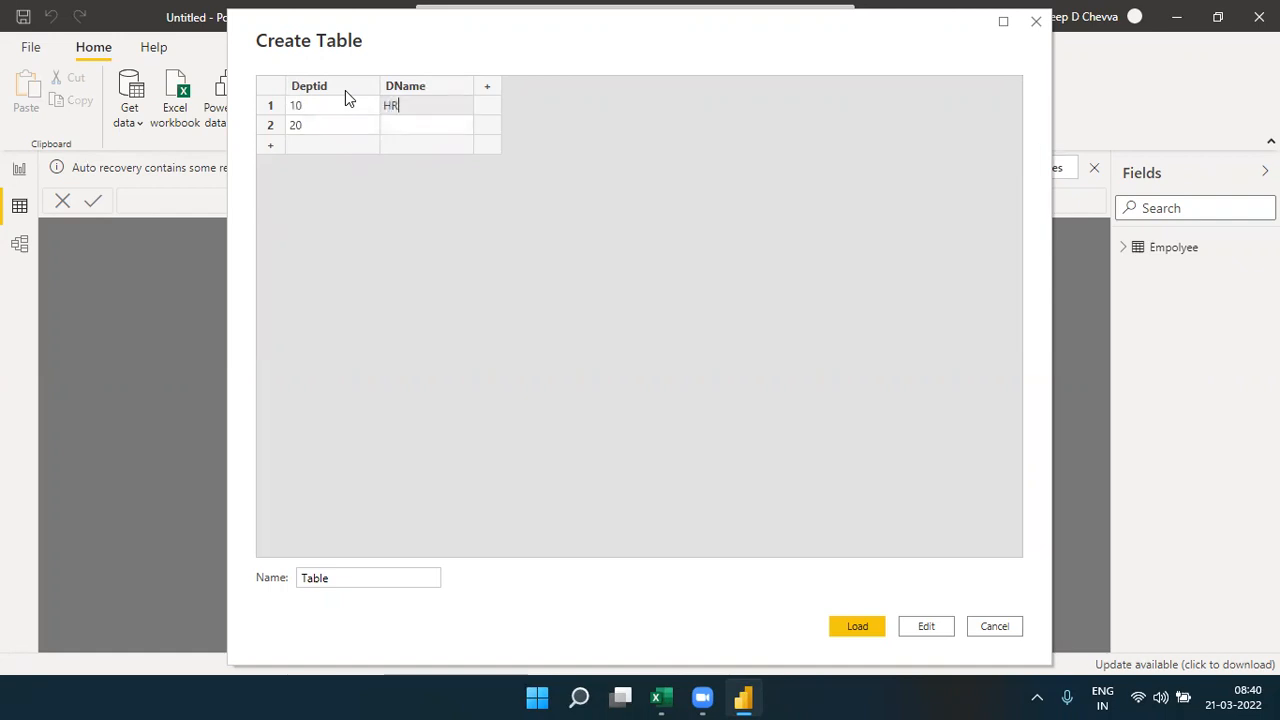
pyautogui.press('Return')
pyautogui.write('Sales')
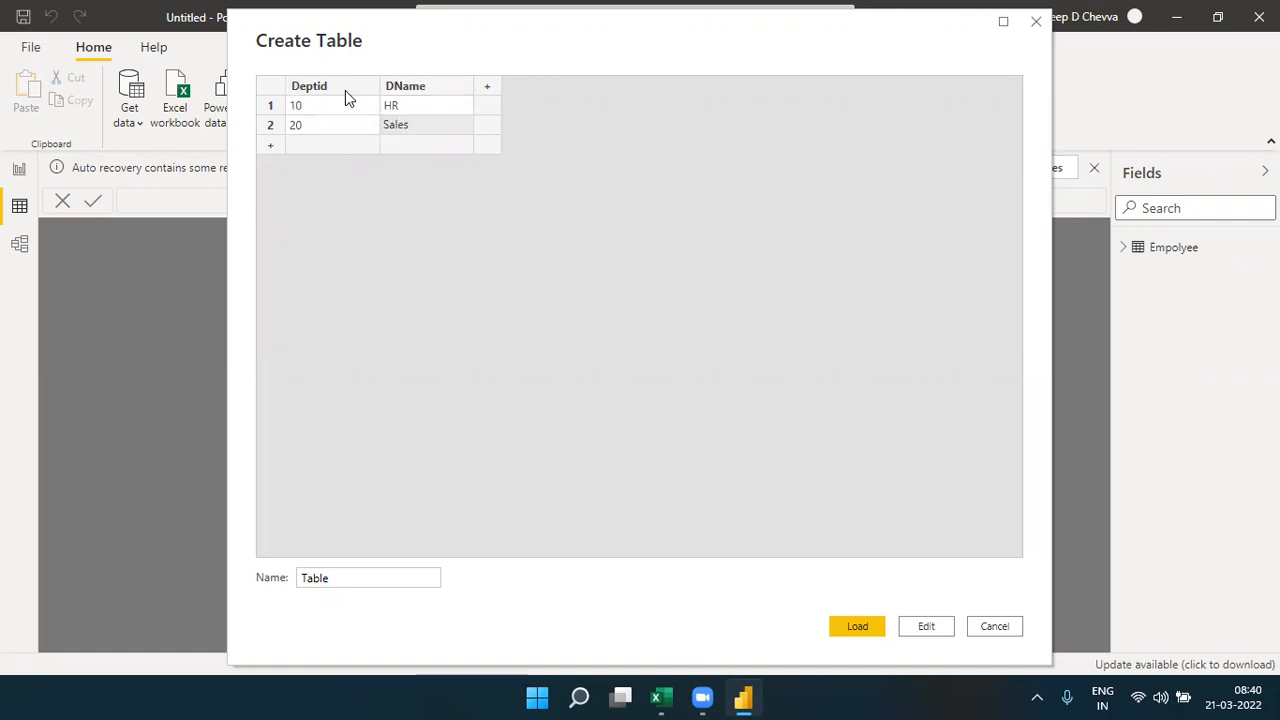
# - Load the department table under the name Dept and display its rows
pyautogui.click(312, 582)
pyautogui.doubleClick(312, 582)
pyautogui.click(843, 623)
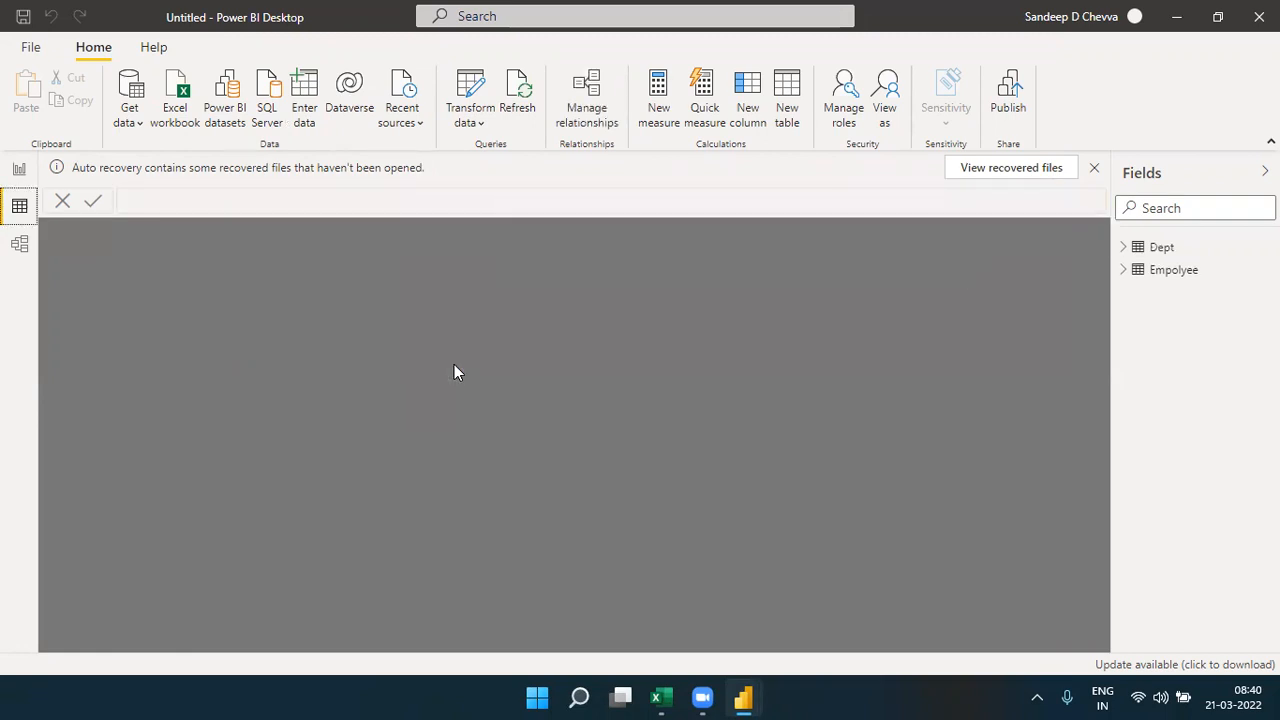
pyautogui.click(1158, 246)
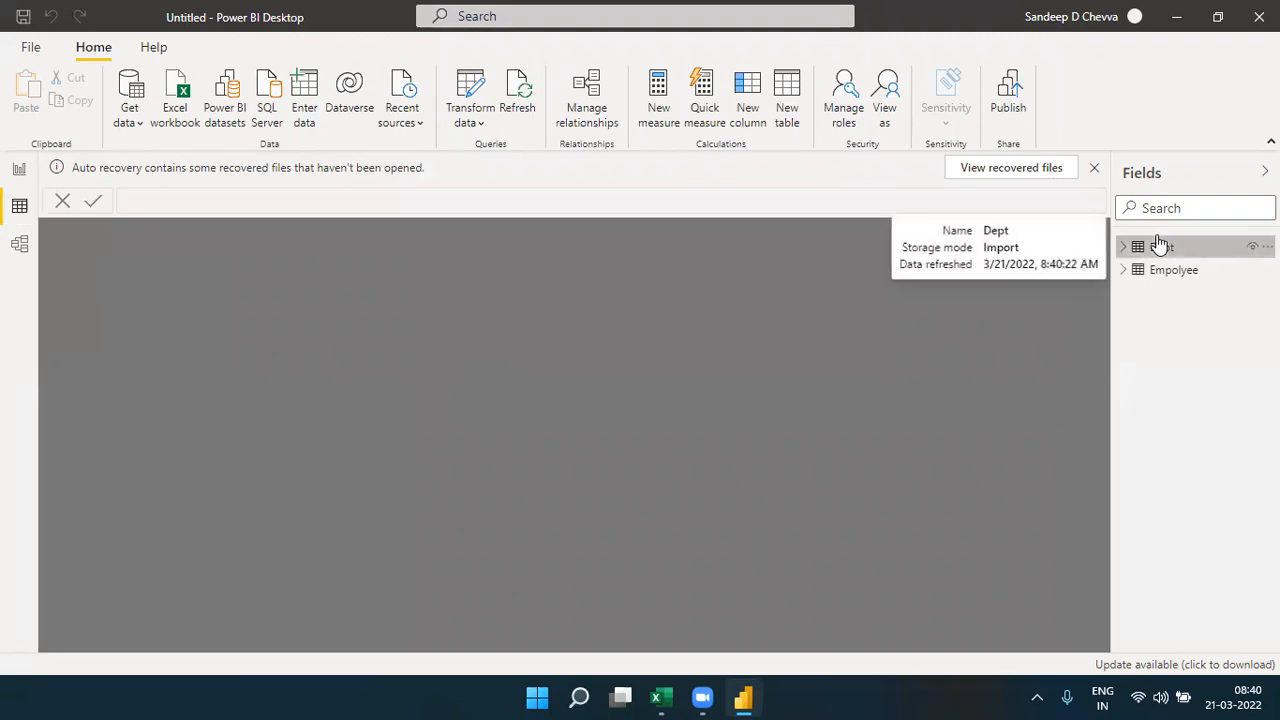
pyautogui.click(1157, 251)
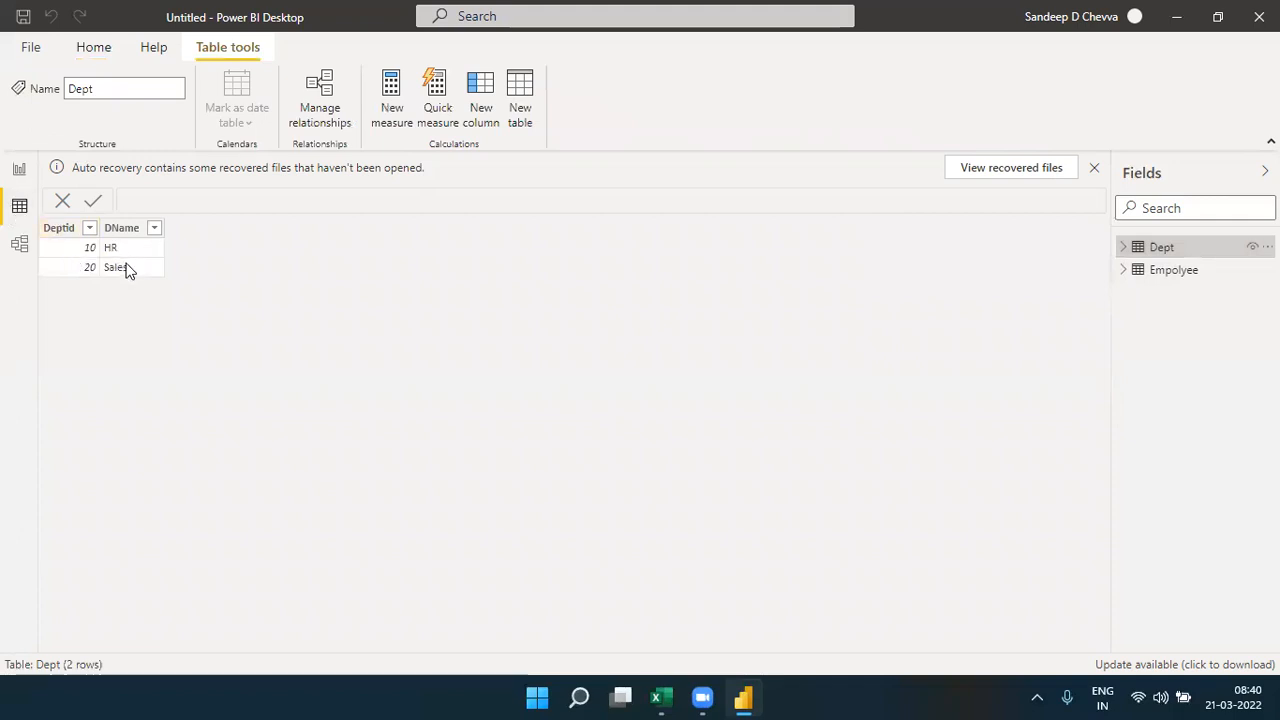
# - Review the rows of the Empolyee table, then return to the report page and dismiss the auto recovery notice
pyautogui.click(1153, 278)
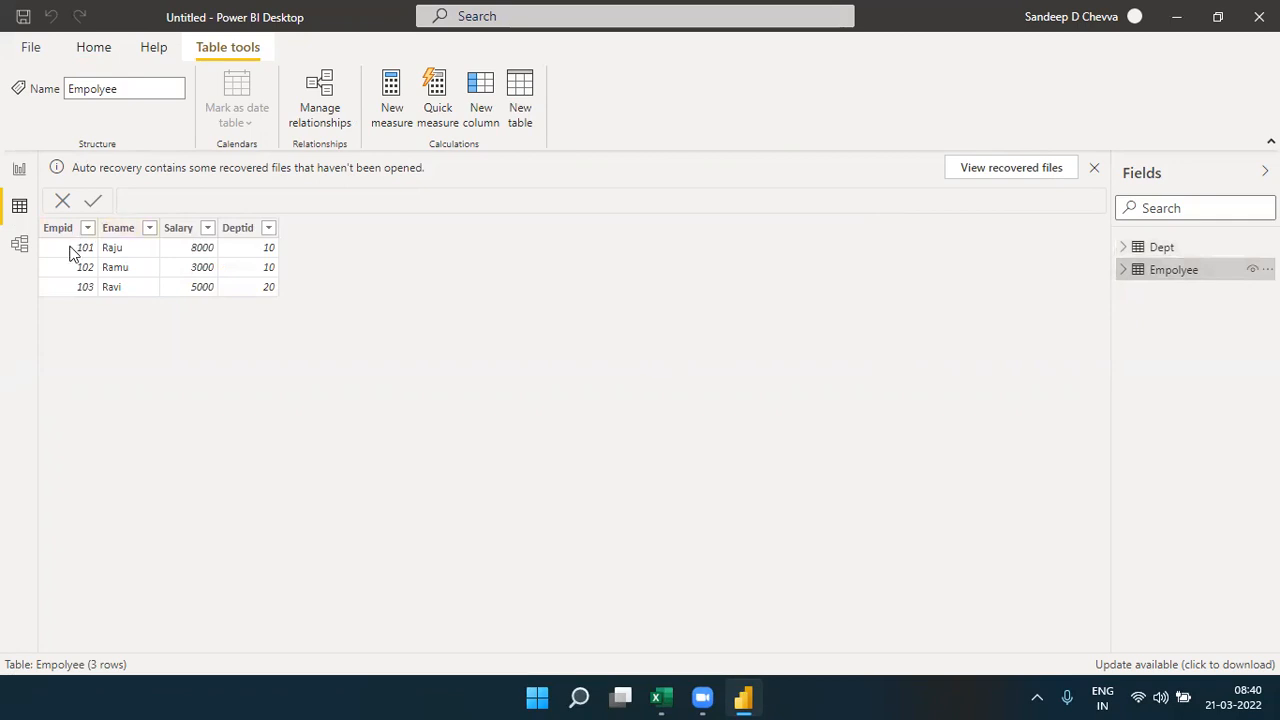
pyautogui.click(17, 176)
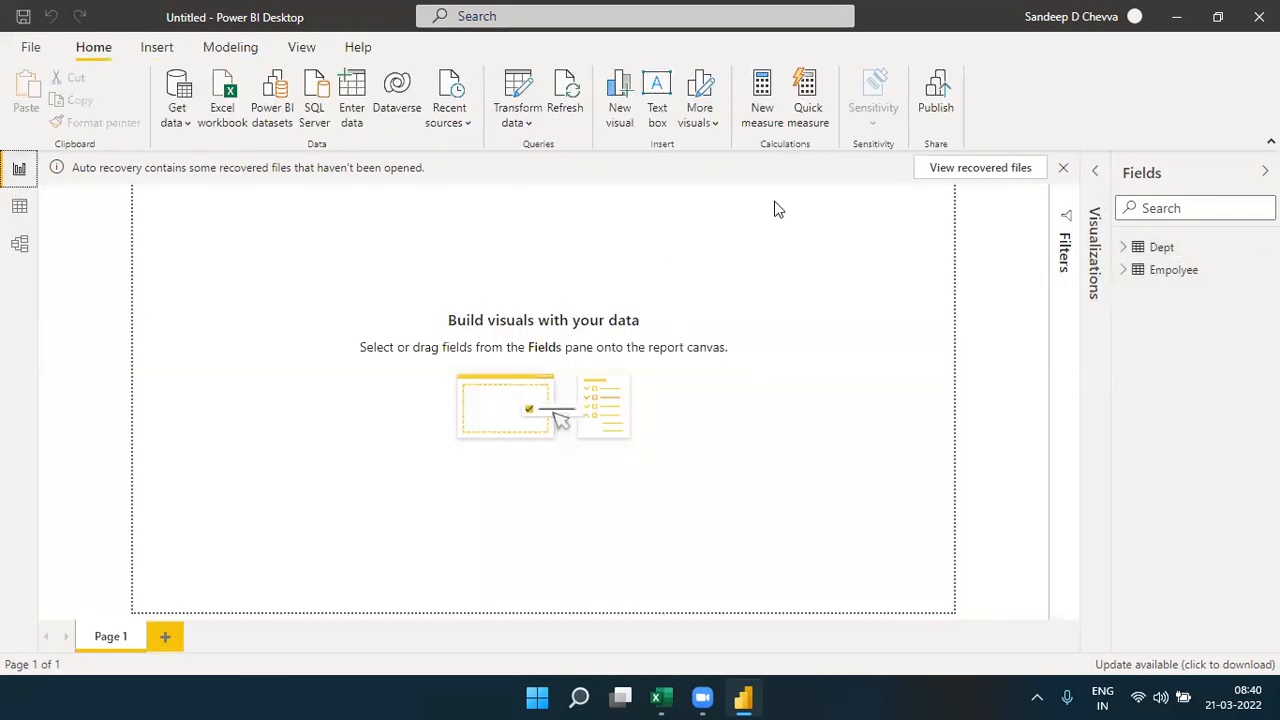
pyautogui.click(1063, 172)
pyautogui.click(593, 350)
pyautogui.click(731, 396)
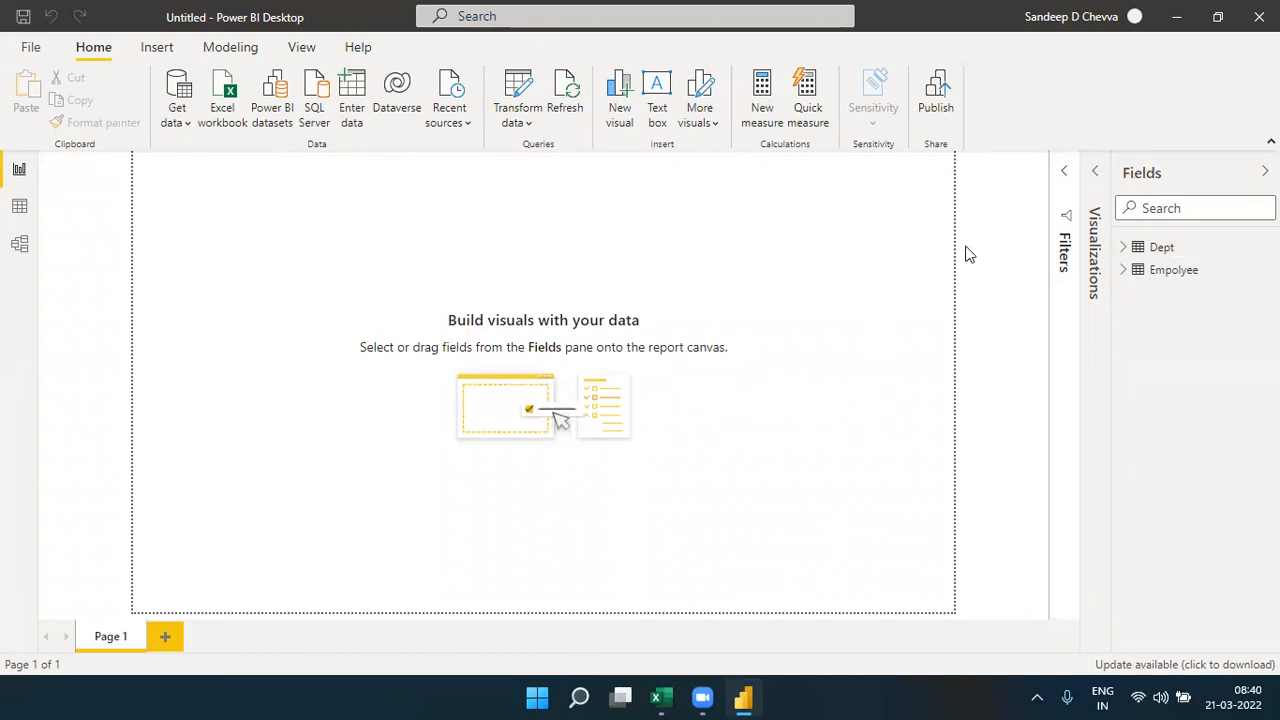
# - Insert a table visual on the report page, move it away from the page corner and enlarge it
pyautogui.click(1097, 176)
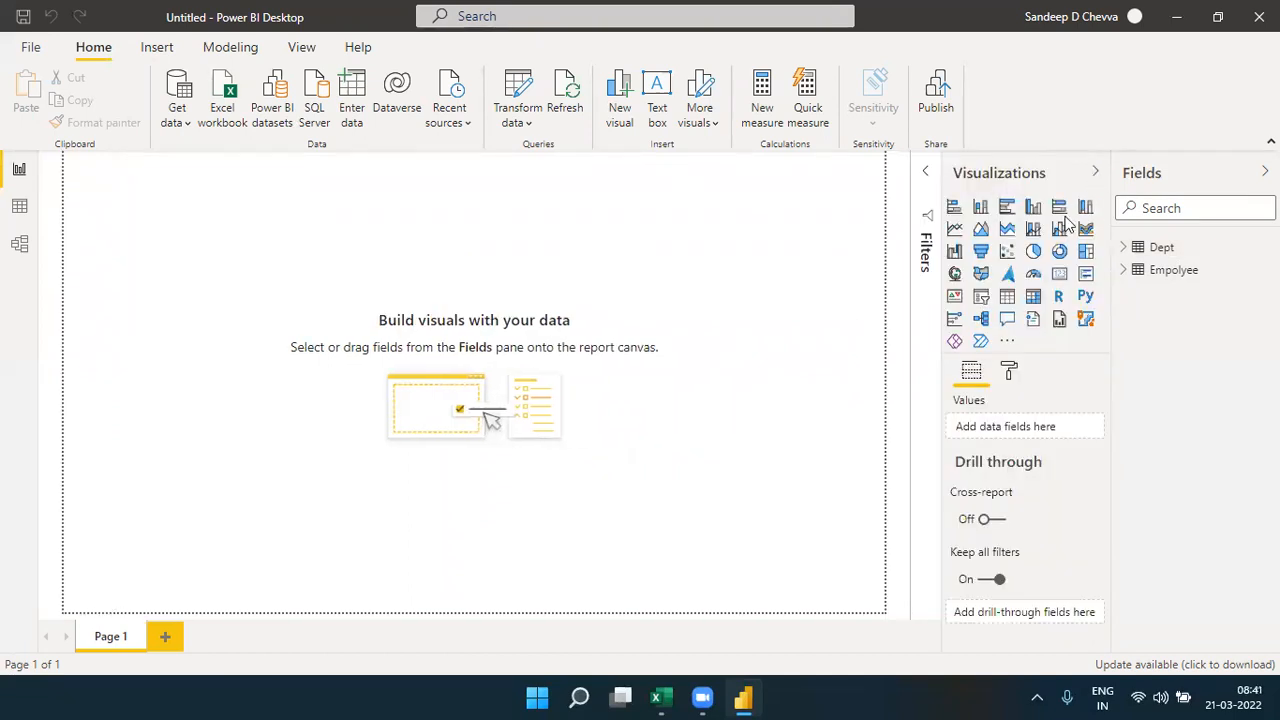
pyautogui.click(1007, 298)
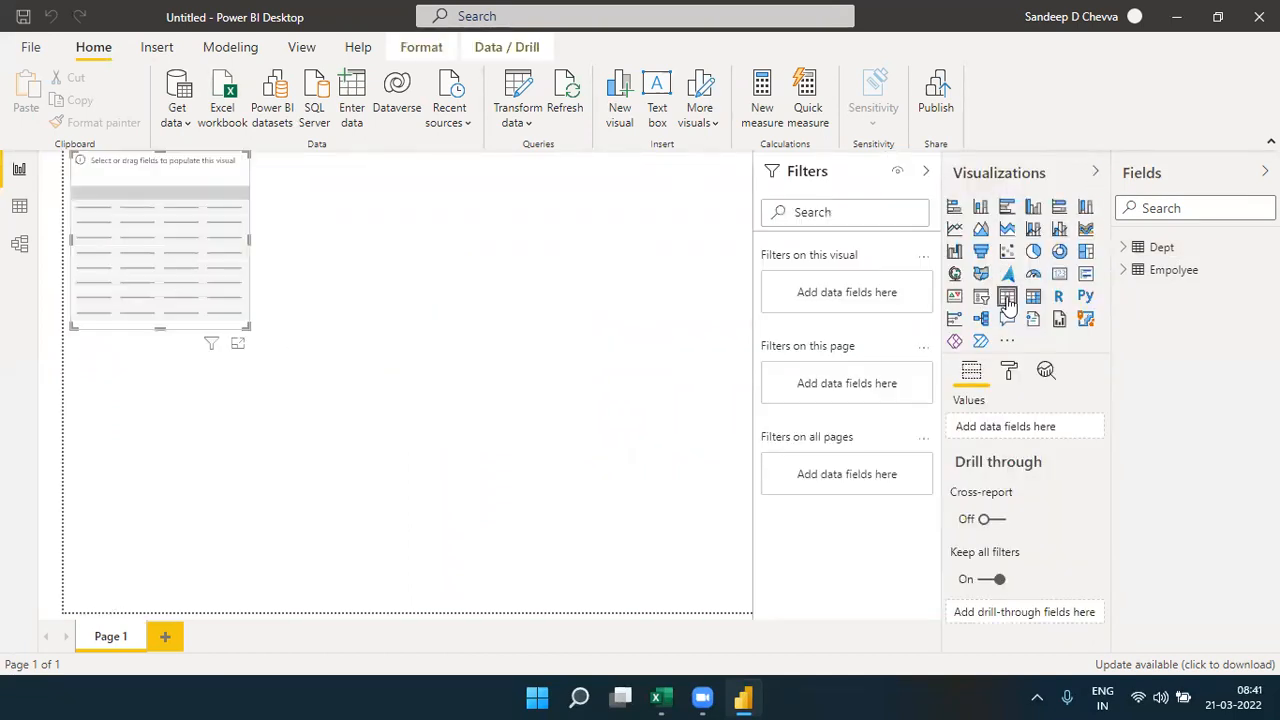
pyautogui.moveTo(152, 250); pyautogui.dragTo(247, 294)
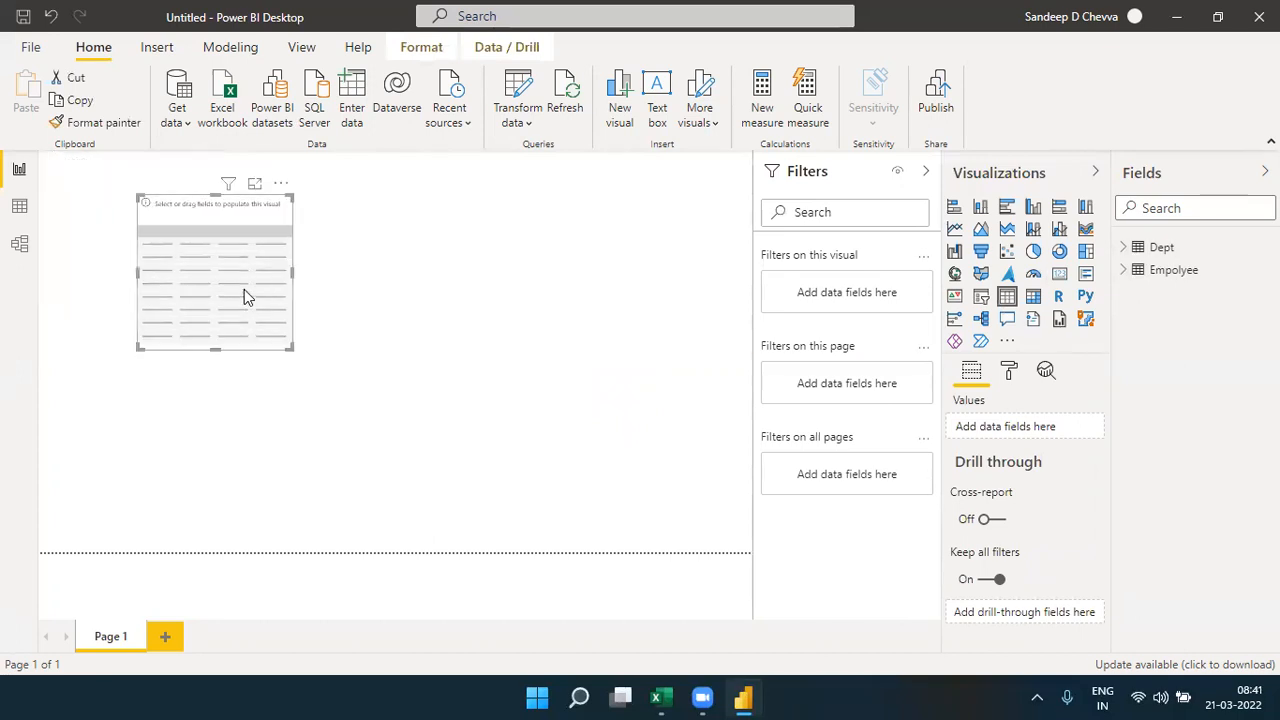
pyautogui.moveTo(287, 347); pyautogui.dragTo(597, 481)
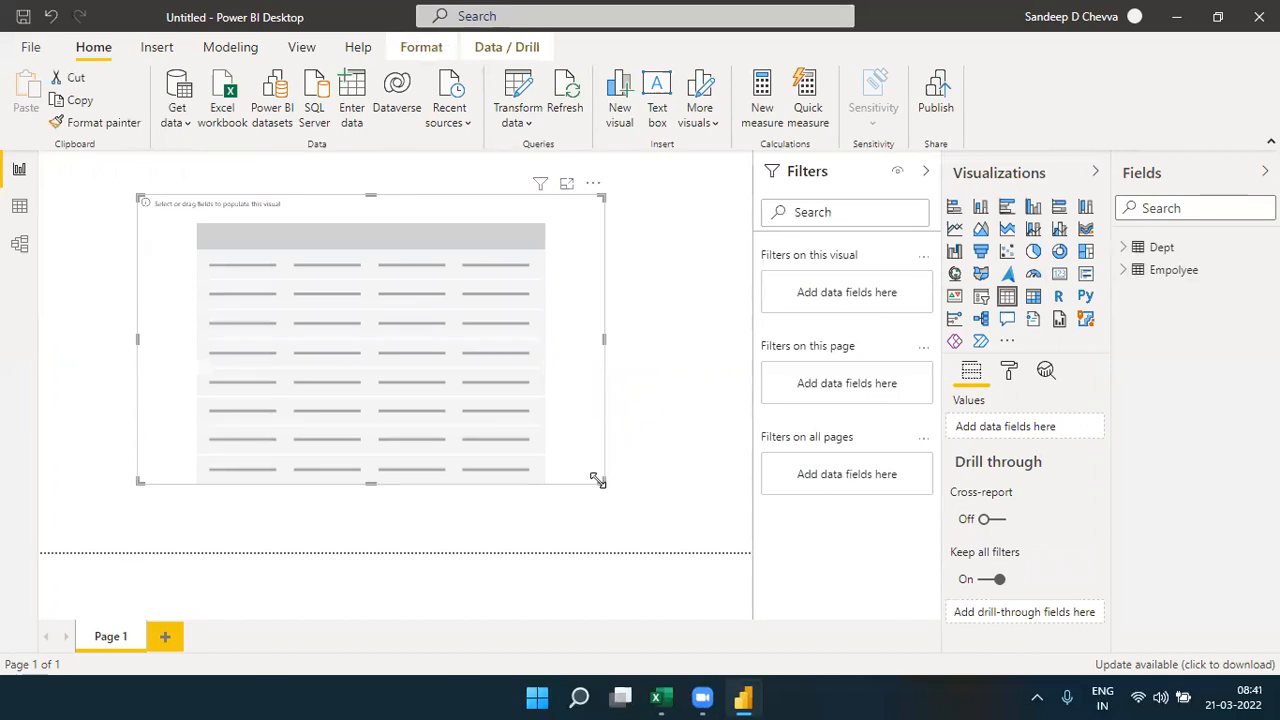
# - Add the Empid, Ename and Salary fields of the Empolyee table to the table visual
pyautogui.click(1124, 272)
pyautogui.moveTo(1197, 318); pyautogui.dragTo(982, 429)
pyautogui.moveTo(1197, 340); pyautogui.dragTo(1043, 445)
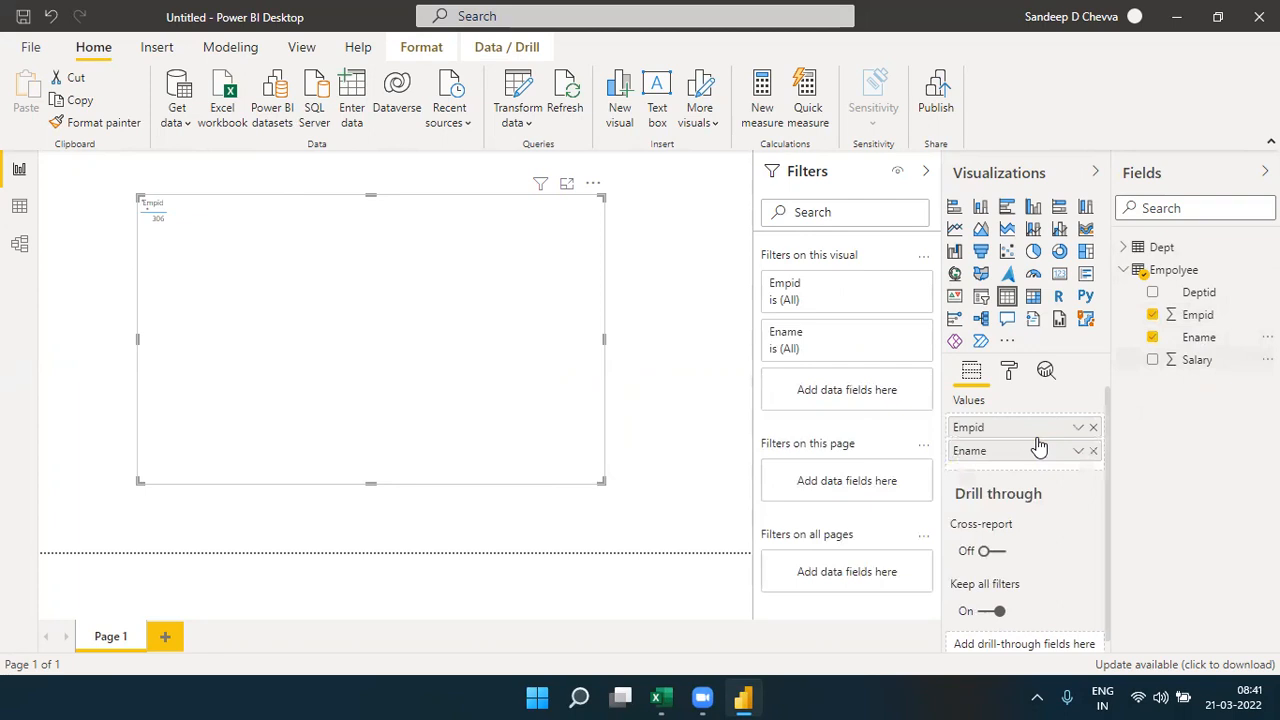
pyautogui.moveTo(1205, 362); pyautogui.dragTo(1043, 473)
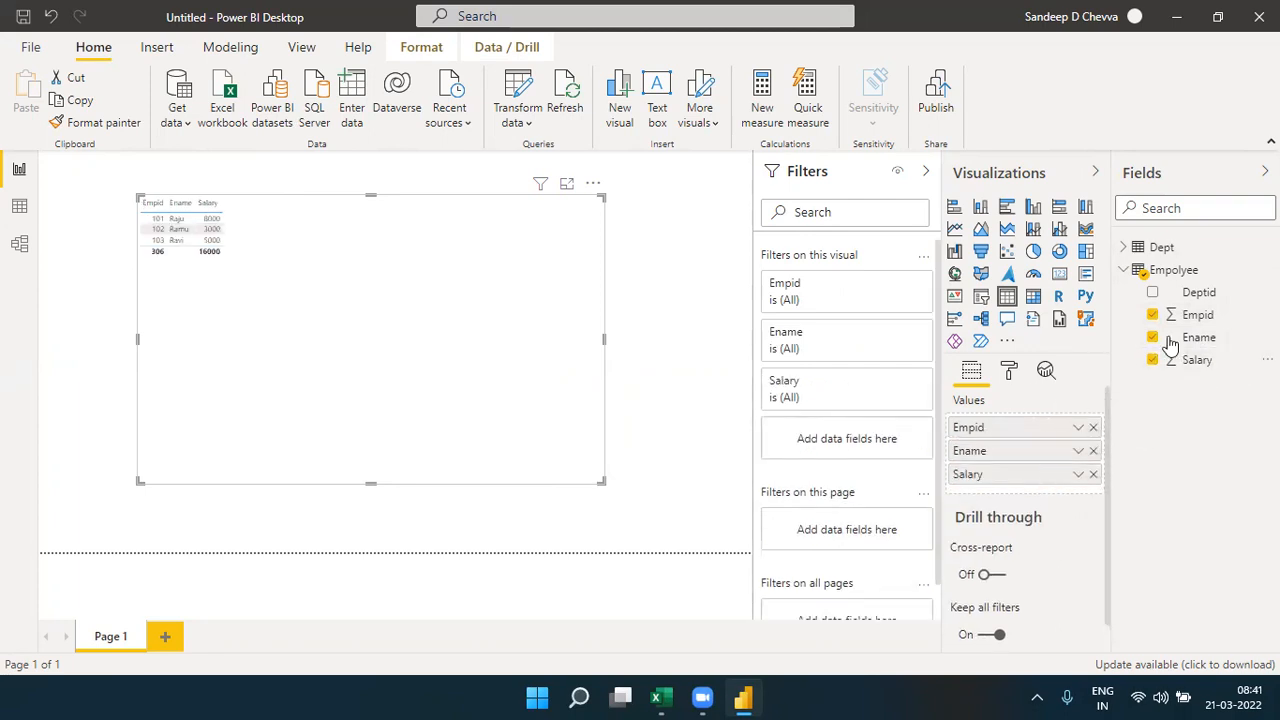
# - Show the table visual in focus mode and add the DName field of the Dept table to it
pyautogui.click(1126, 249)
pyautogui.moveTo(1200, 291)
pyautogui.mouseDown()
pyautogui.moveTo(1150, 297)
pyautogui.moveTo(1190, 294)
pyautogui.mouseUp()
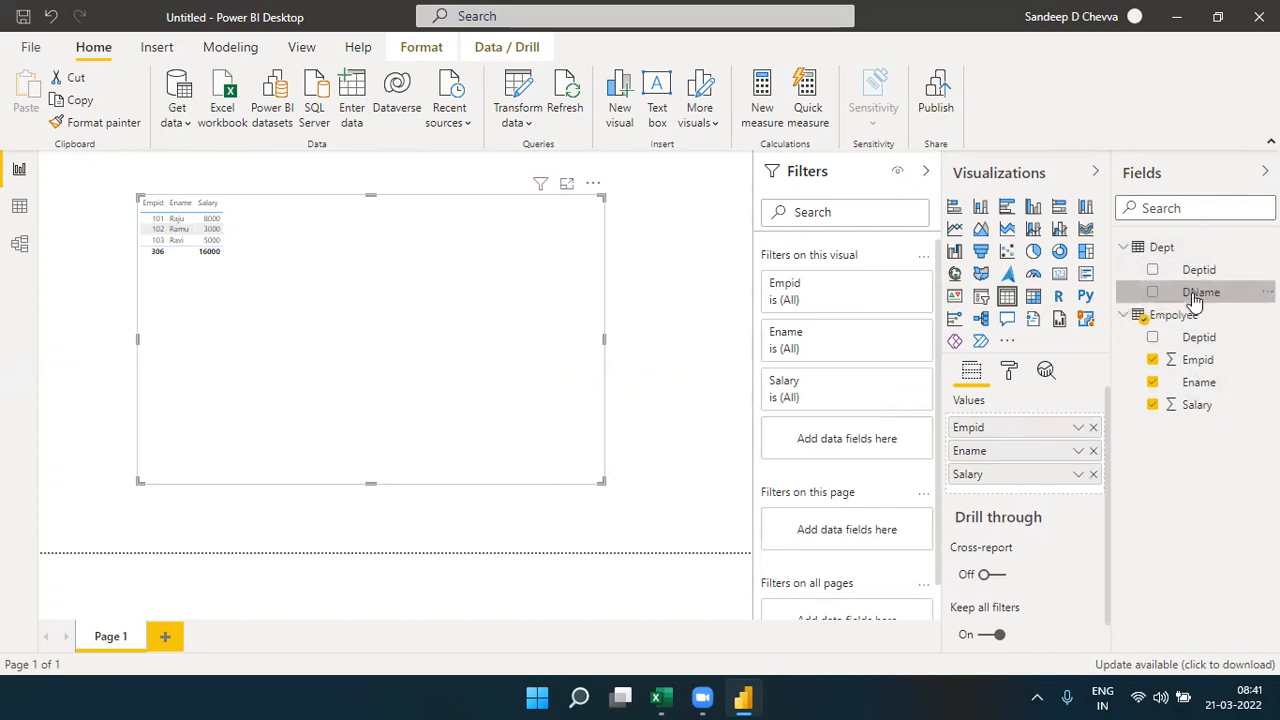
pyautogui.click(566, 185)
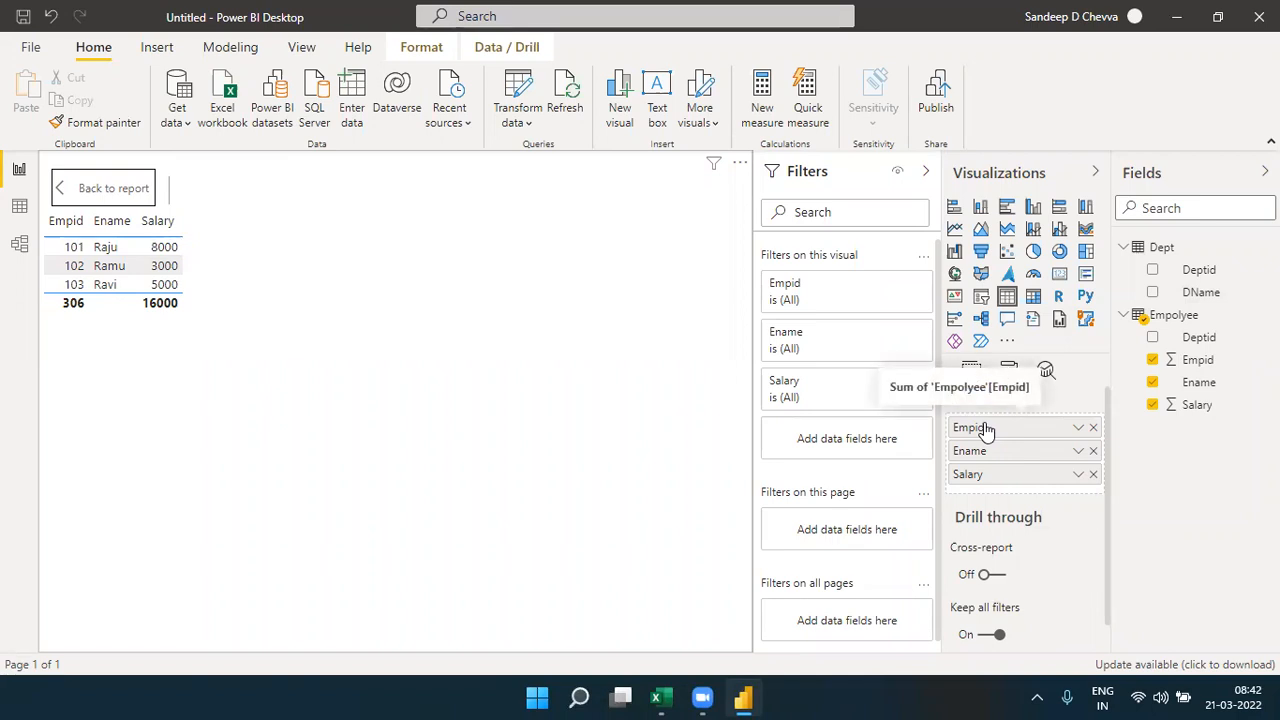
pyautogui.moveTo(1204, 300); pyautogui.dragTo(1044, 500)
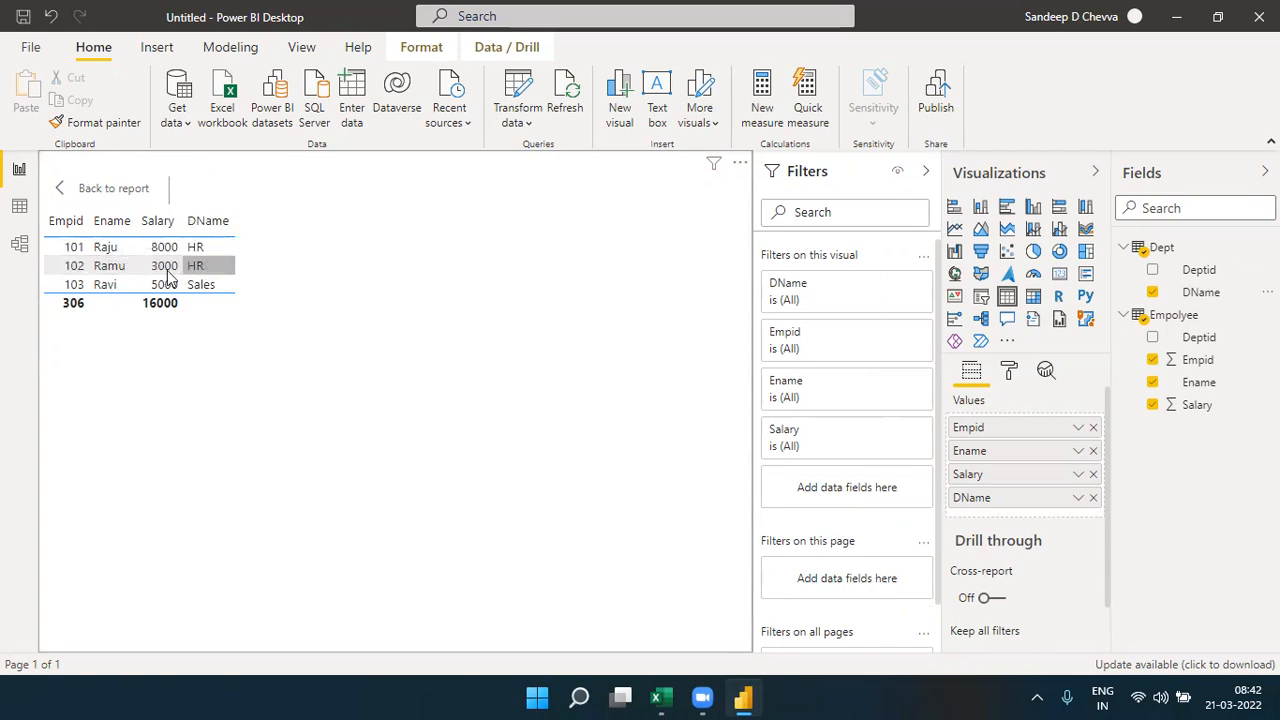
# - Examine the model diagram and delete the relationship between the Empolyee and Dept tables
pyautogui.click(26, 250)
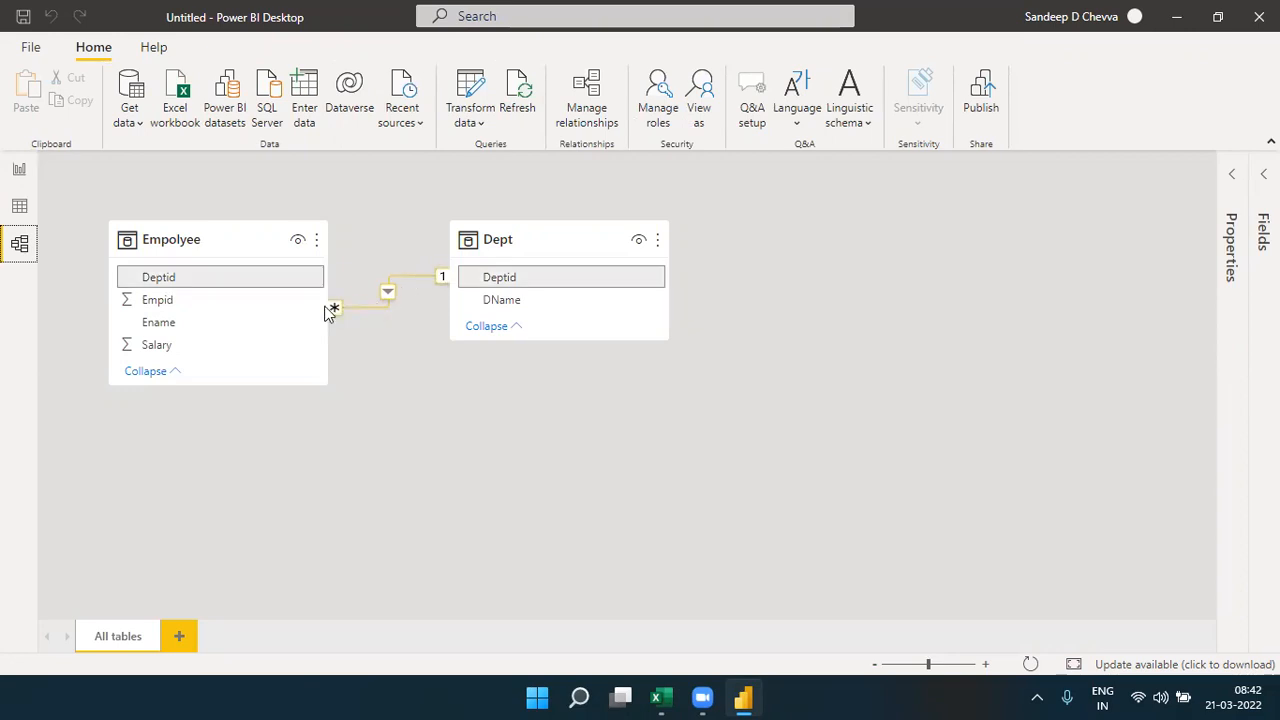
pyautogui.click(19, 170)
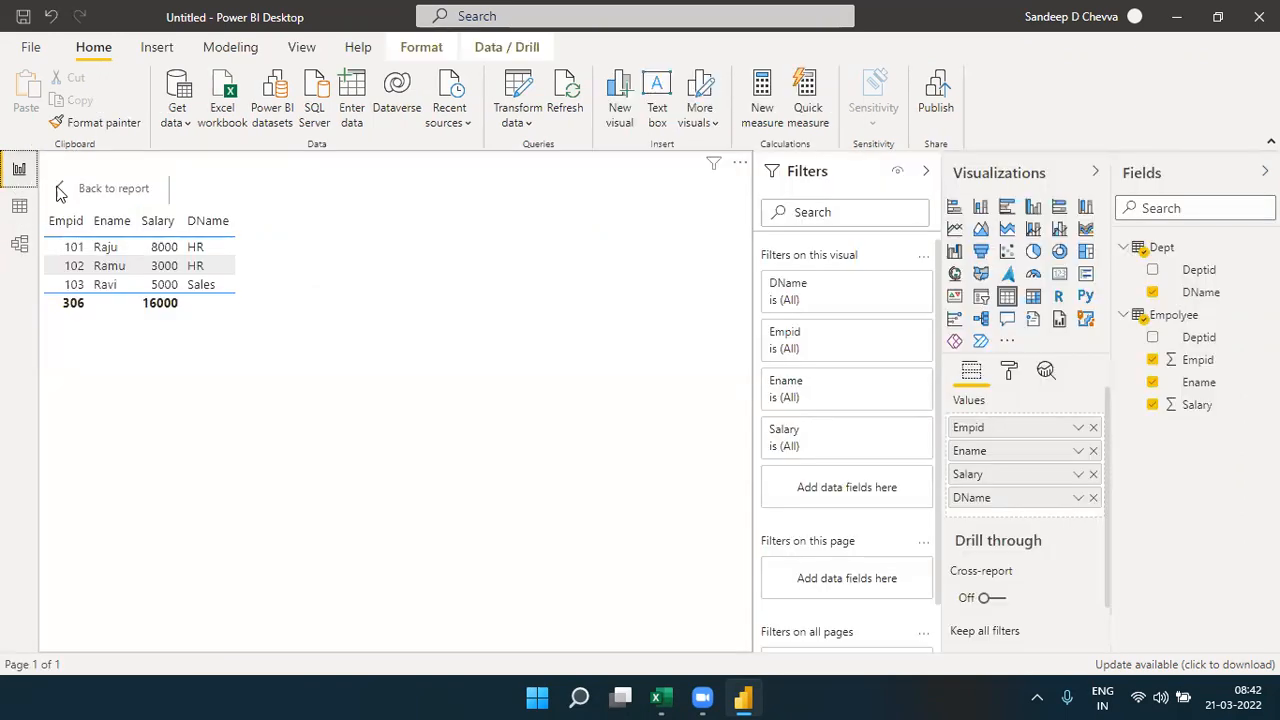
pyautogui.click(22, 245)
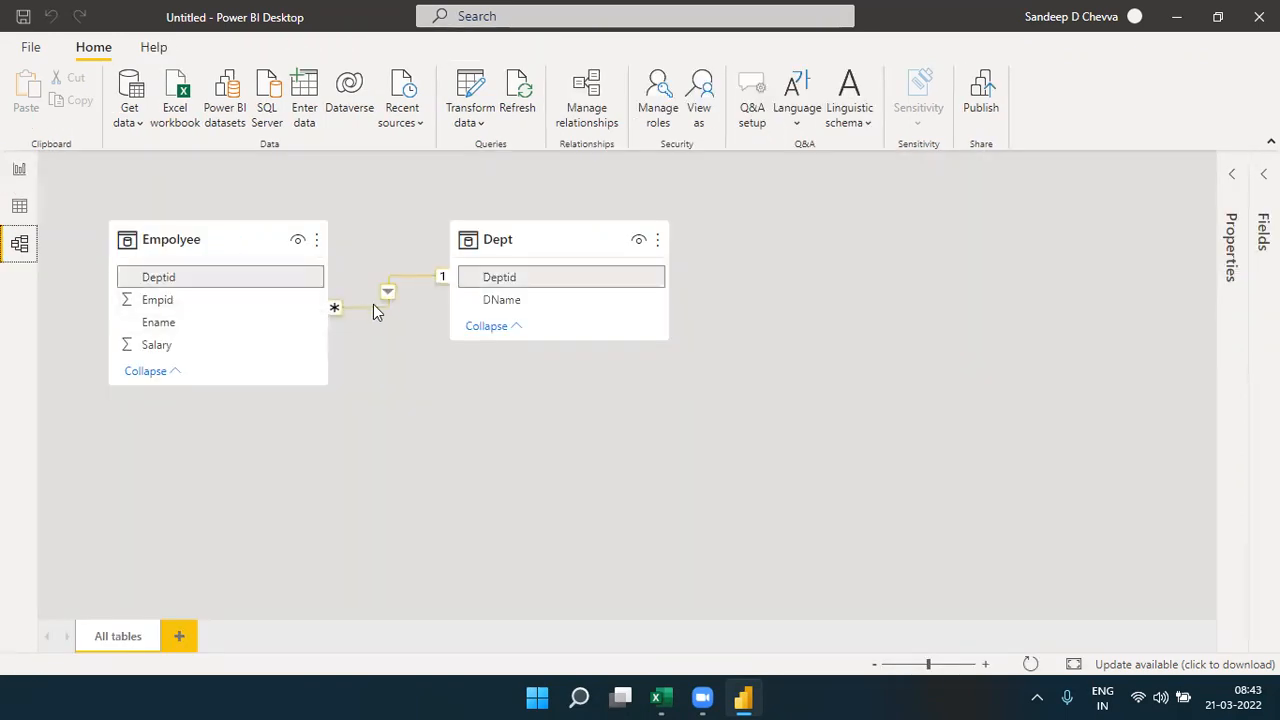
pyautogui.rightClick(390, 297)
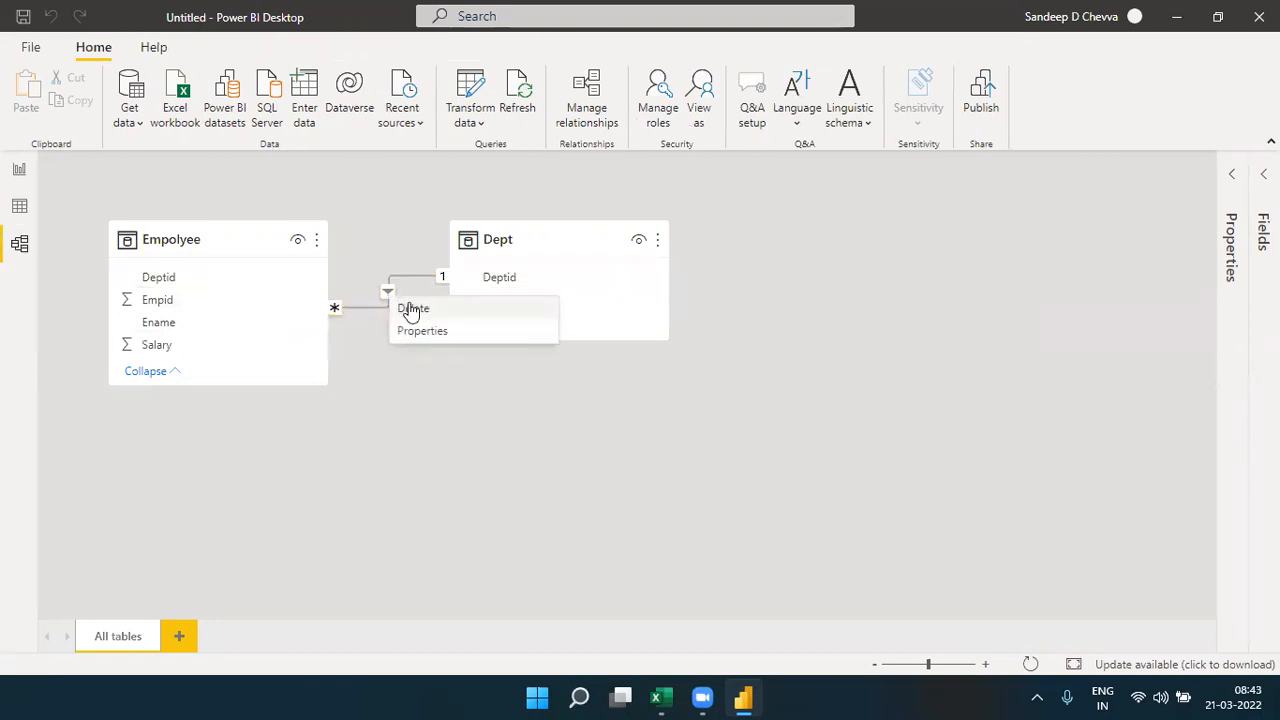
pyautogui.click(412, 309)
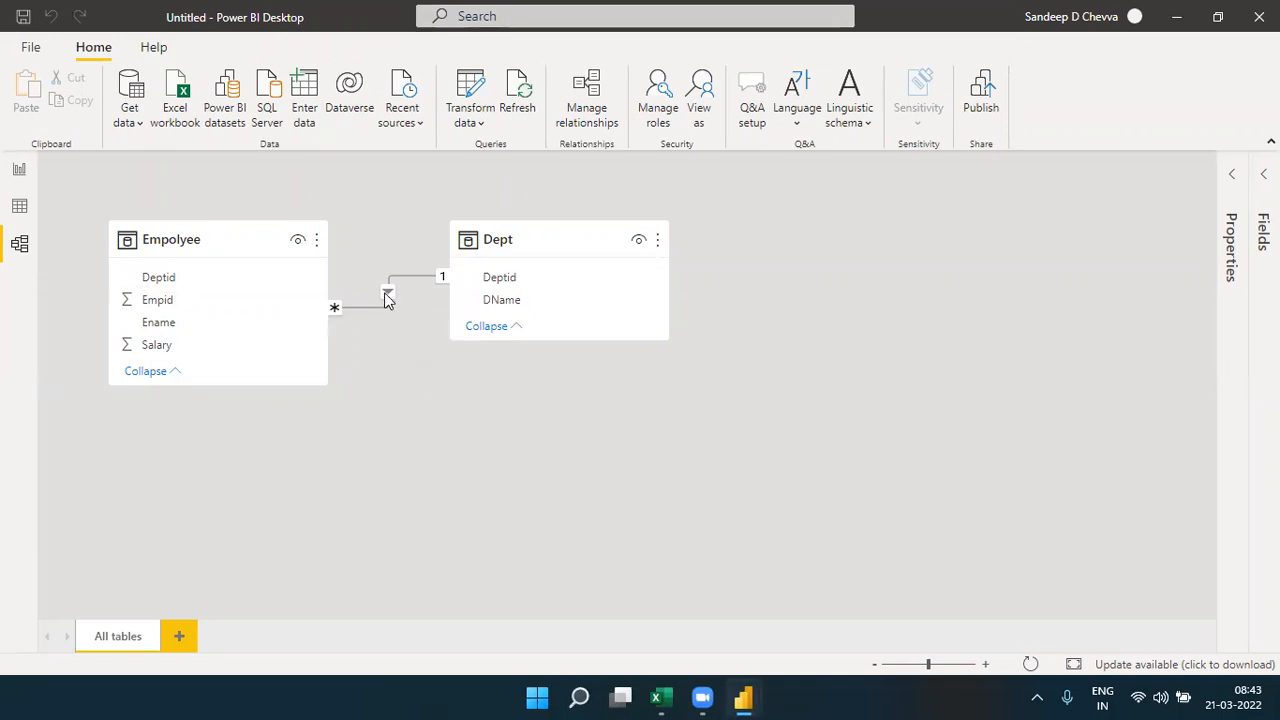
pyautogui.click(648, 402)
# - Return to the report, remove DName from the table visual and add it back from the Dept table
pyautogui.click(20, 170)
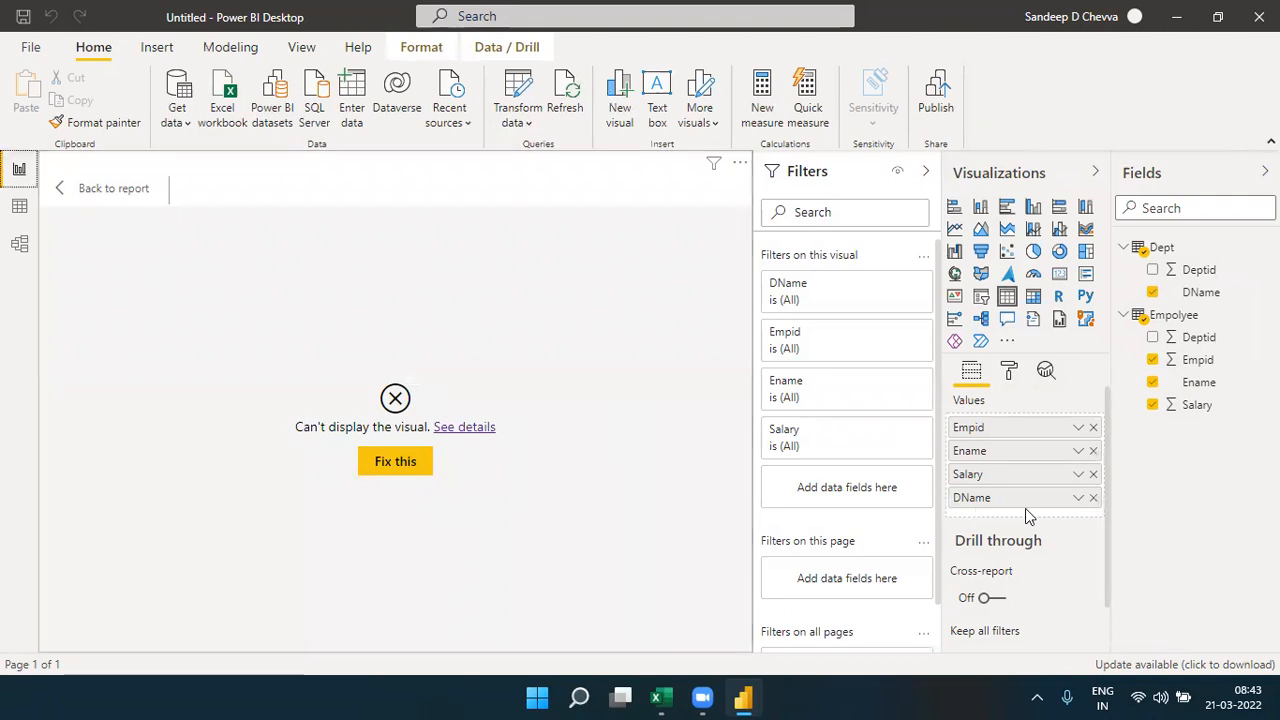
pyautogui.click(1093, 498)
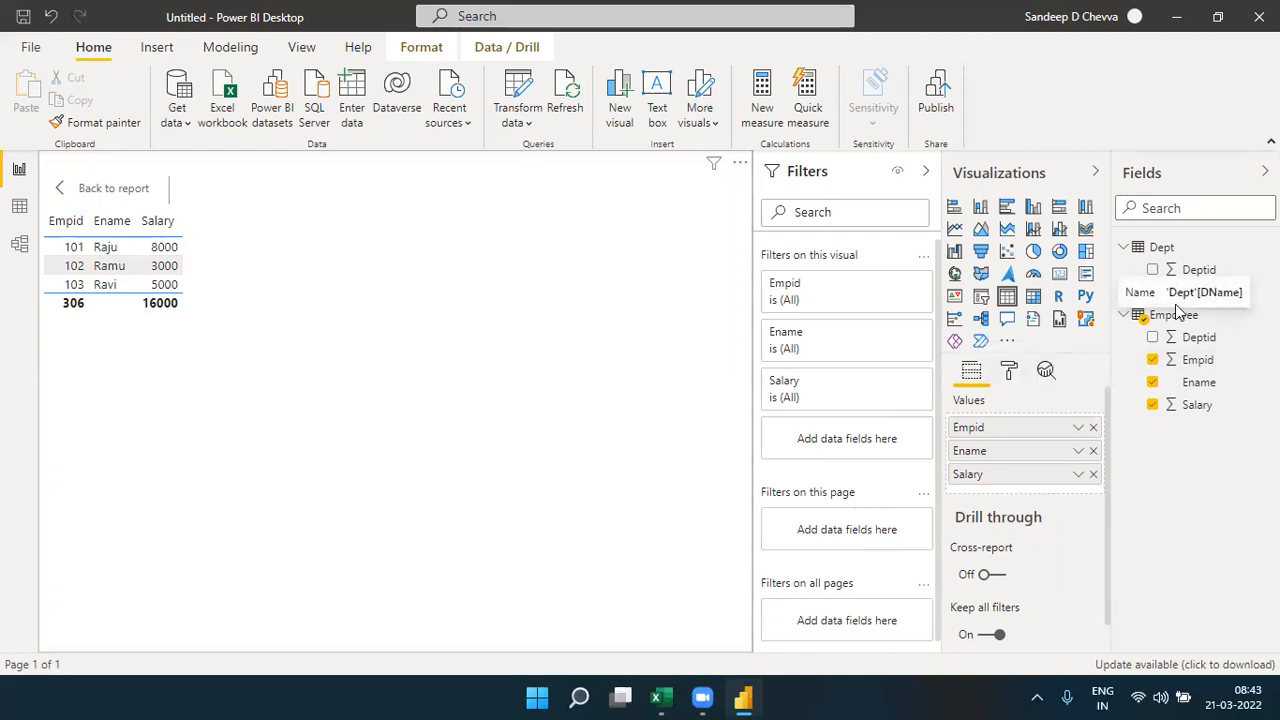
pyautogui.moveTo(1207, 297); pyautogui.dragTo(1037, 496)
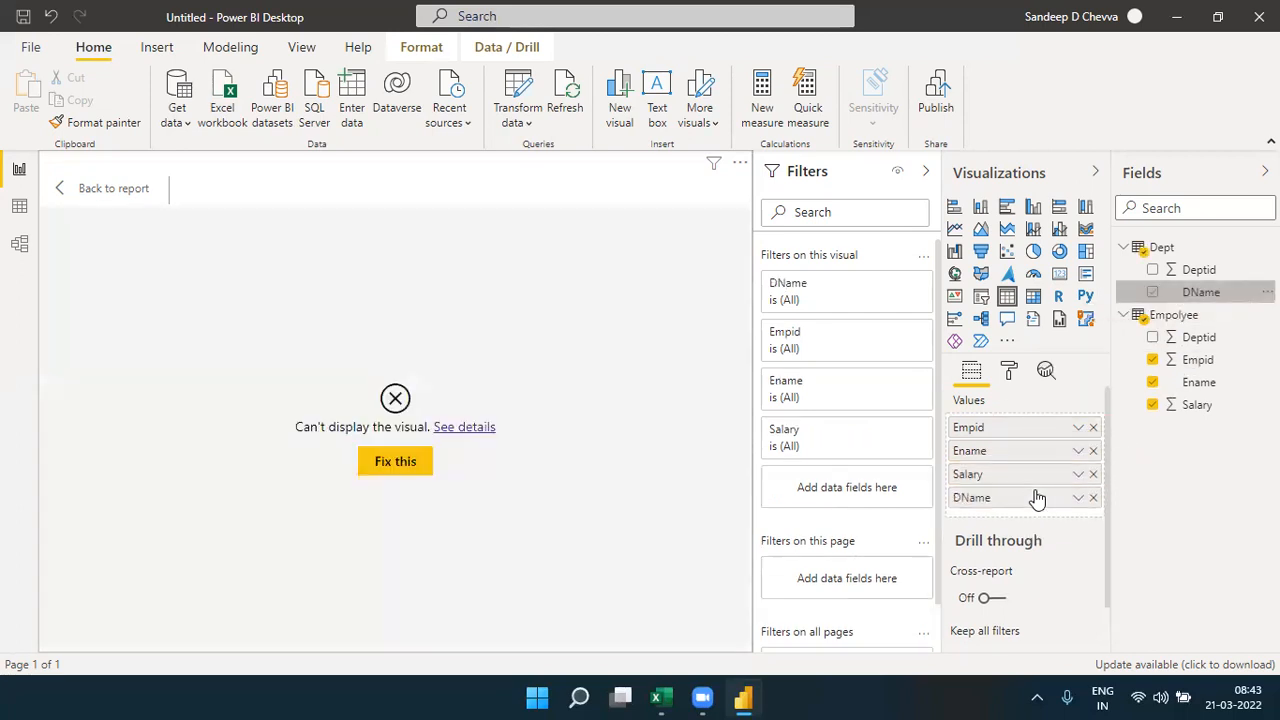
# - View the details of the table visual's display error and close them
pyautogui.click(474, 430)
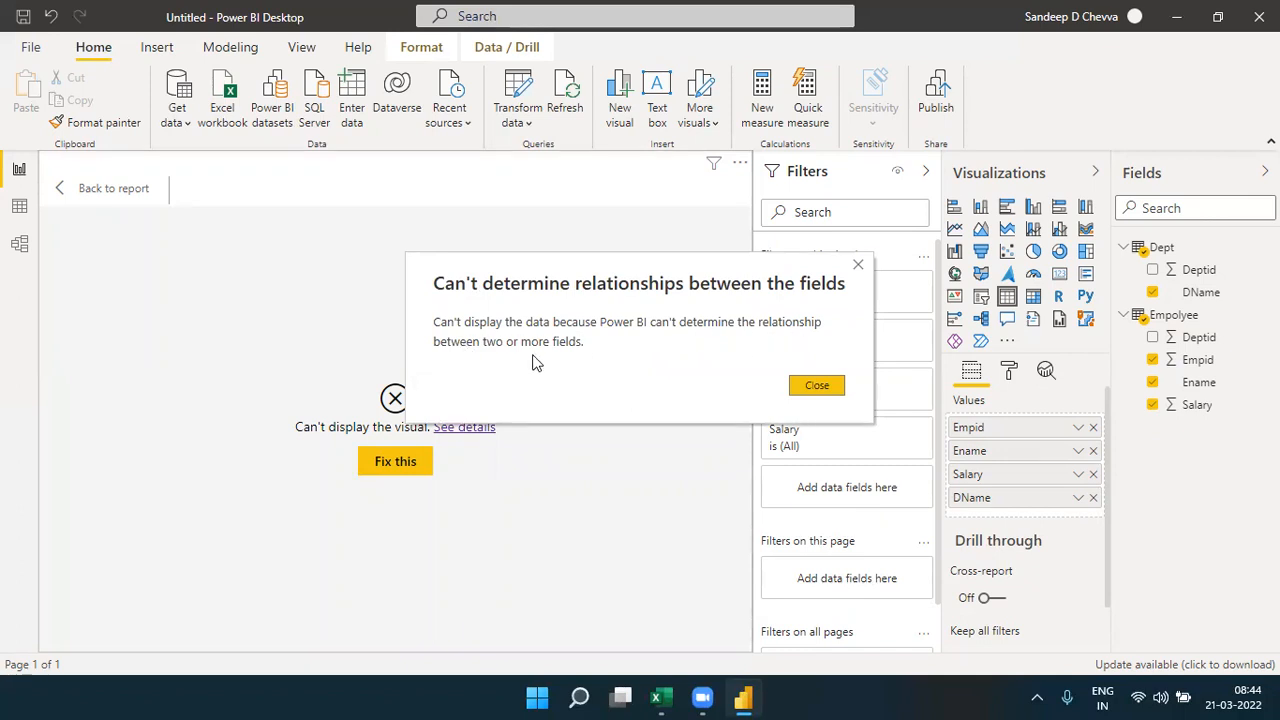
pyautogui.click(818, 388)
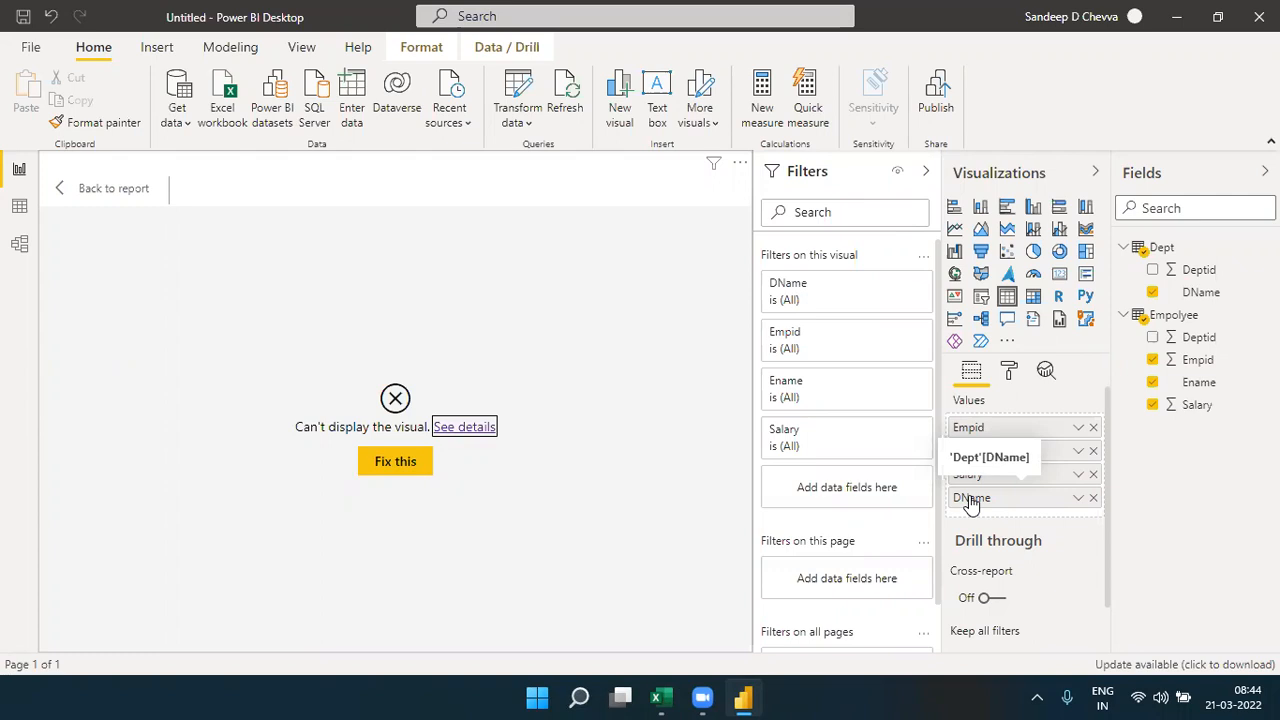
pyautogui.moveTo(970, 505); pyautogui.dragTo(1018, 494)
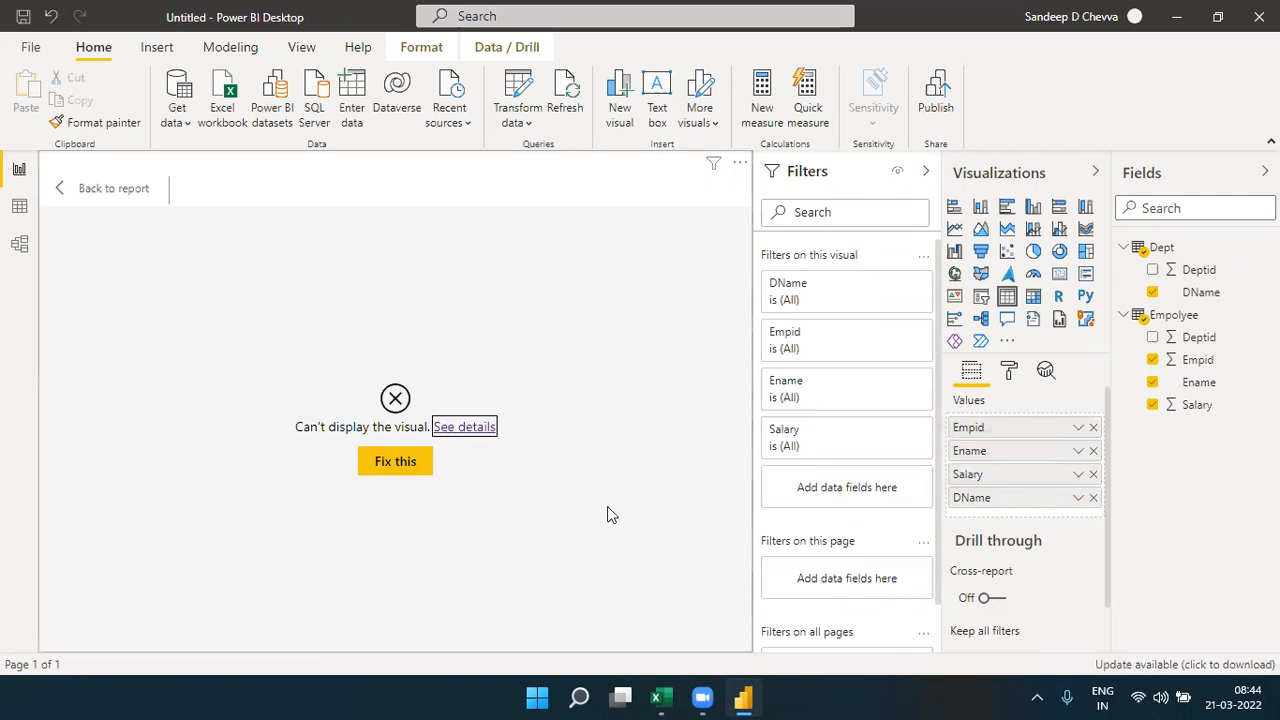
# - Examine the ways of relating Empolyee and Dept in the model: the Manage relationships options and linking the Deptid fields directly
pyautogui.click(28, 250)
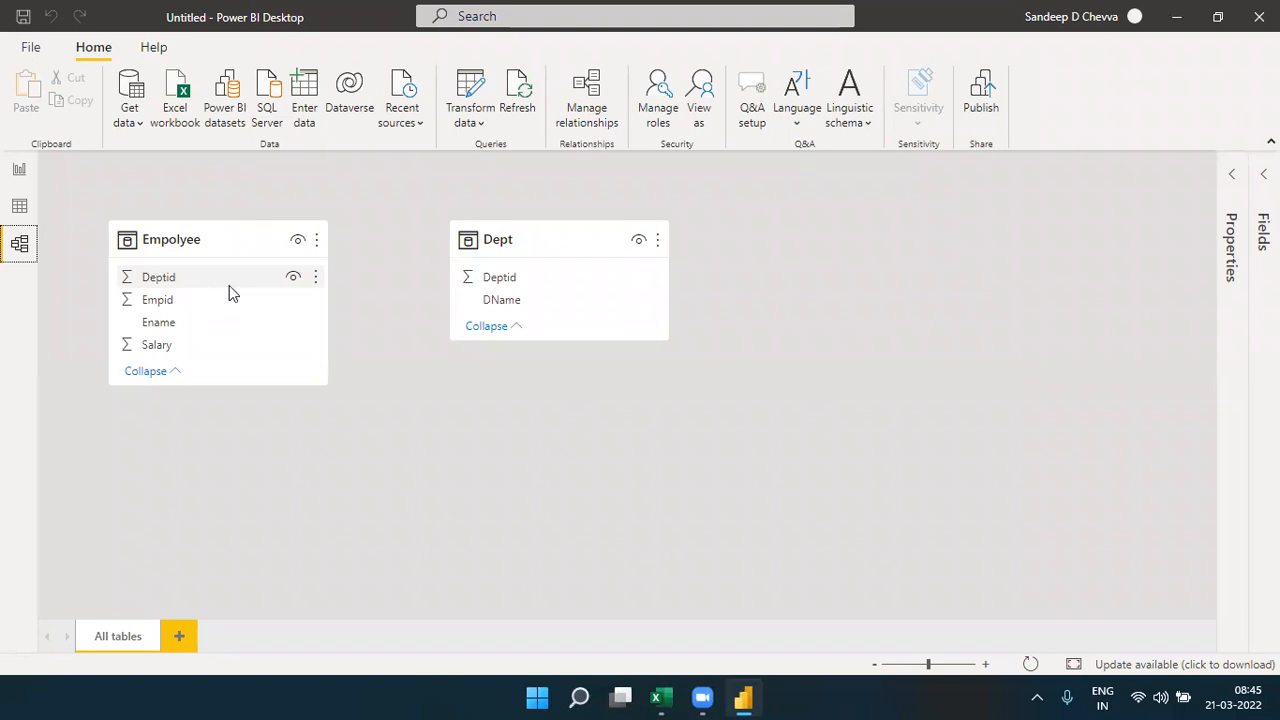
pyautogui.click(590, 108)
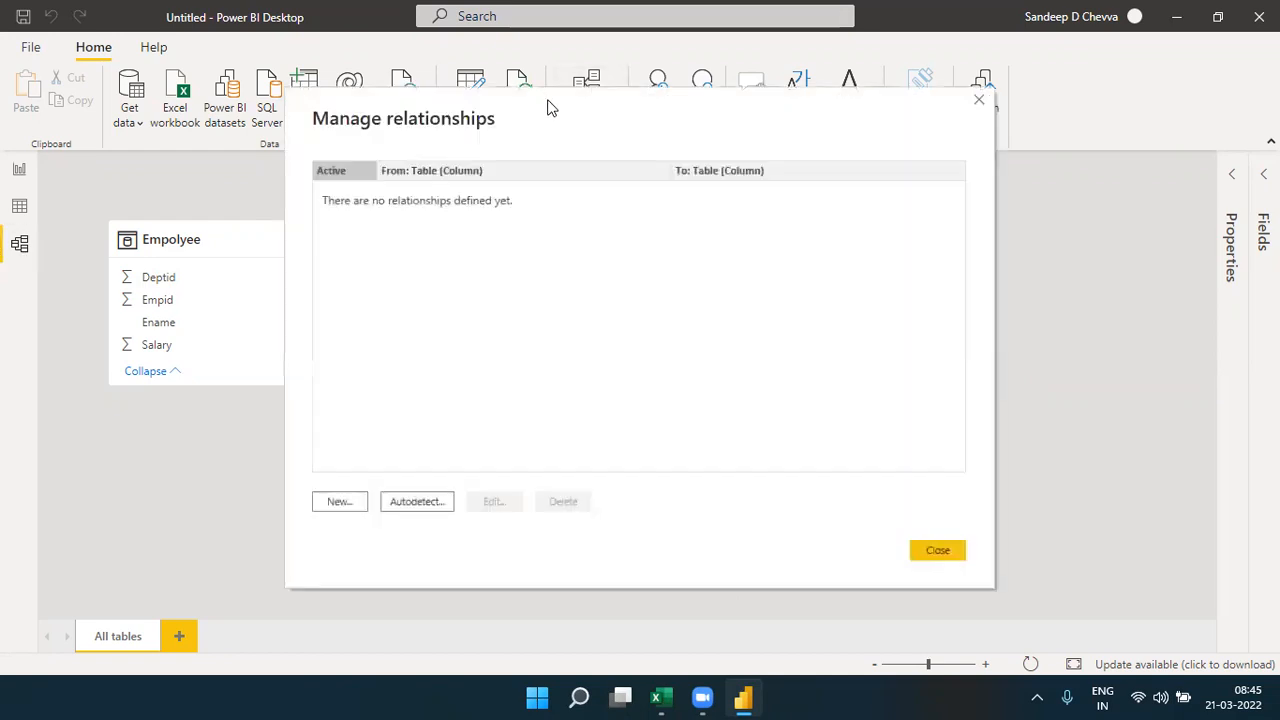
pyautogui.moveTo(545, 100); pyautogui.dragTo(634, 100)
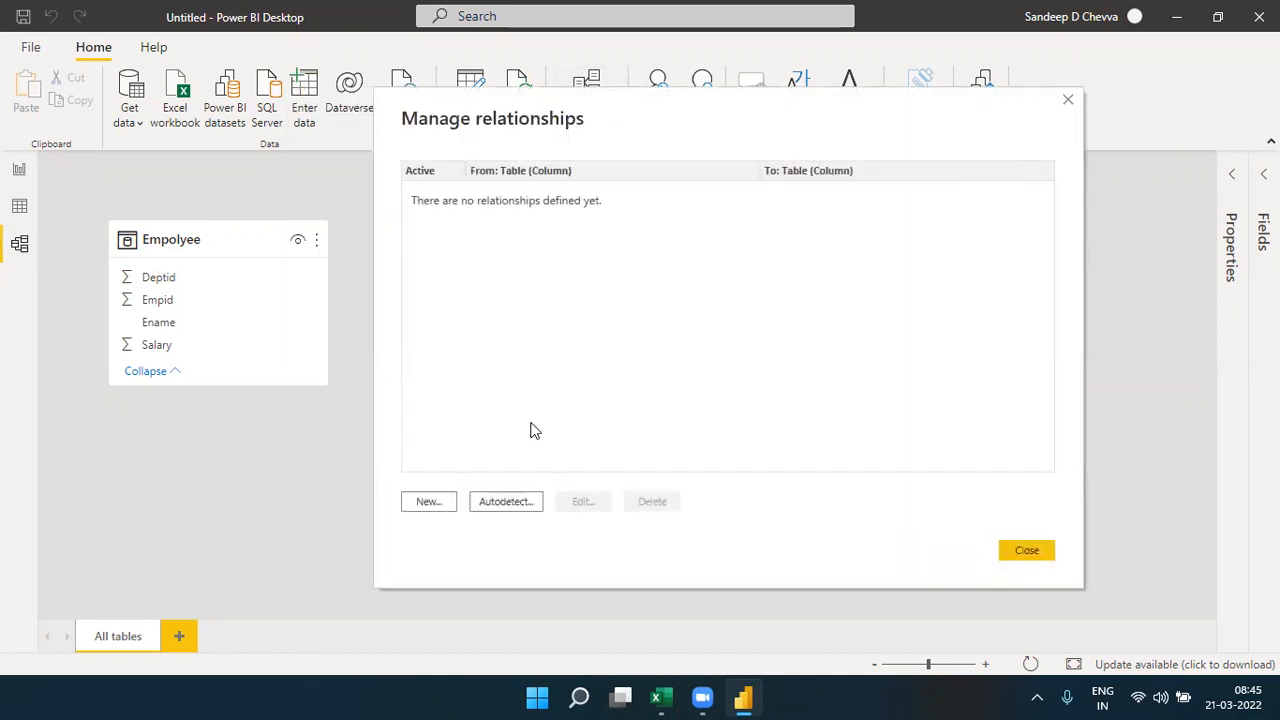
pyautogui.click(512, 506)
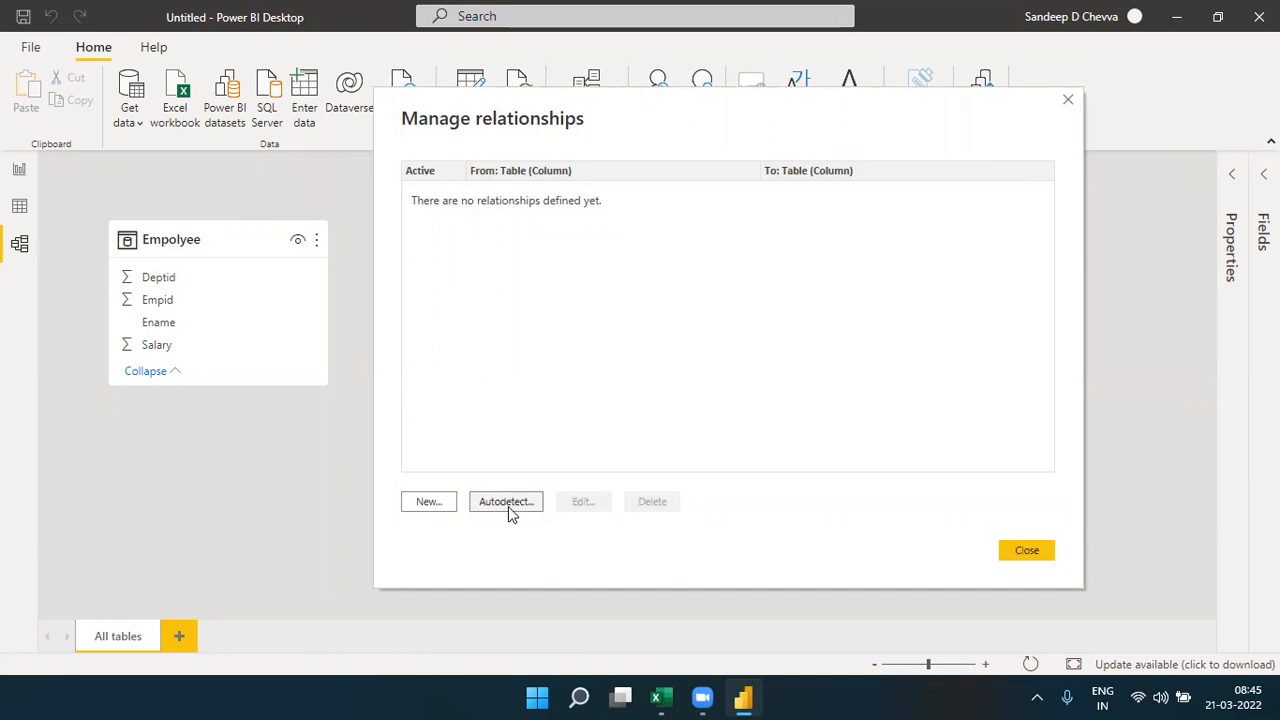
pyautogui.click(1068, 100)
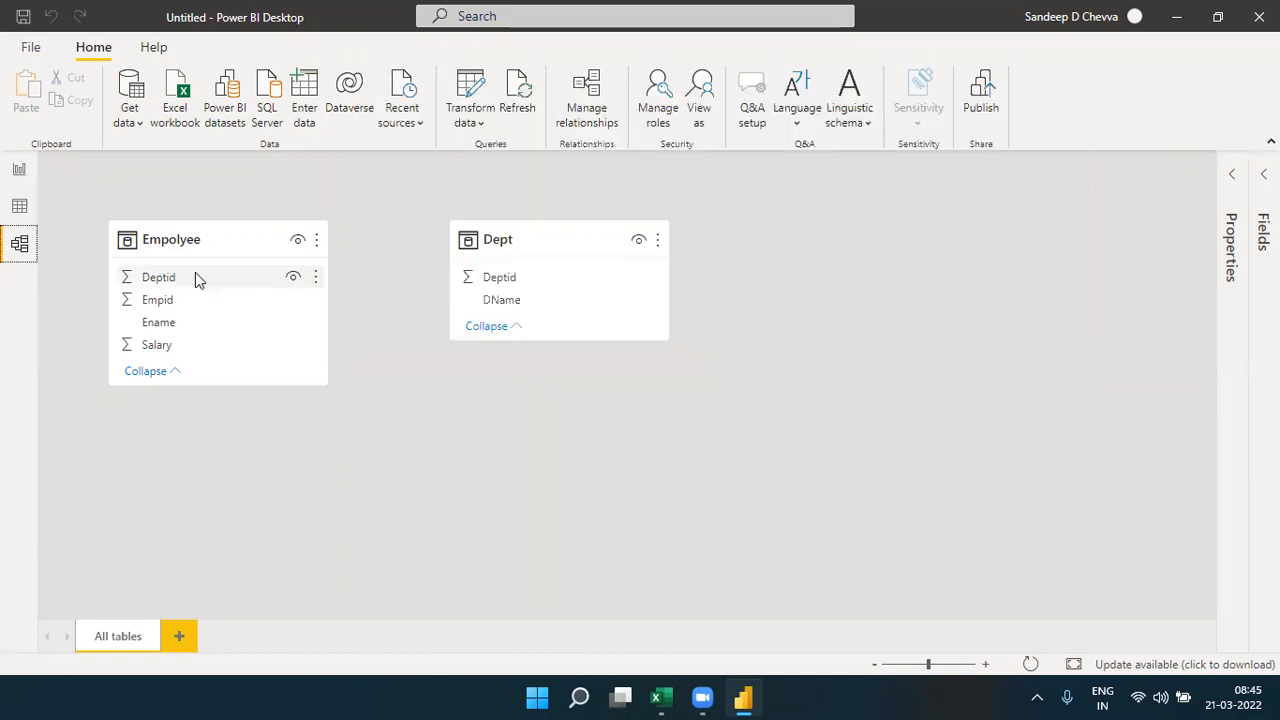
pyautogui.moveTo(150, 283); pyautogui.dragTo(515, 278)
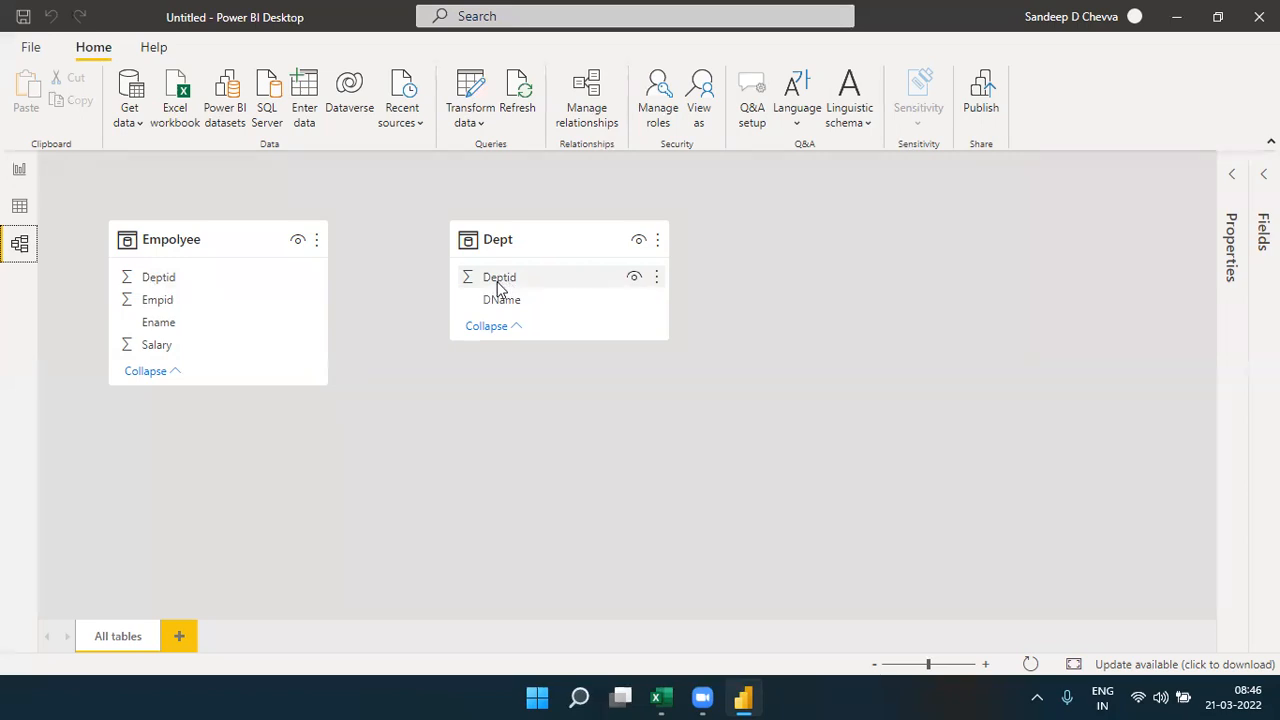
# - Start a new relationship in Manage relationships with Empolyee as the first table and Deptid as its column
pyautogui.click(594, 103)
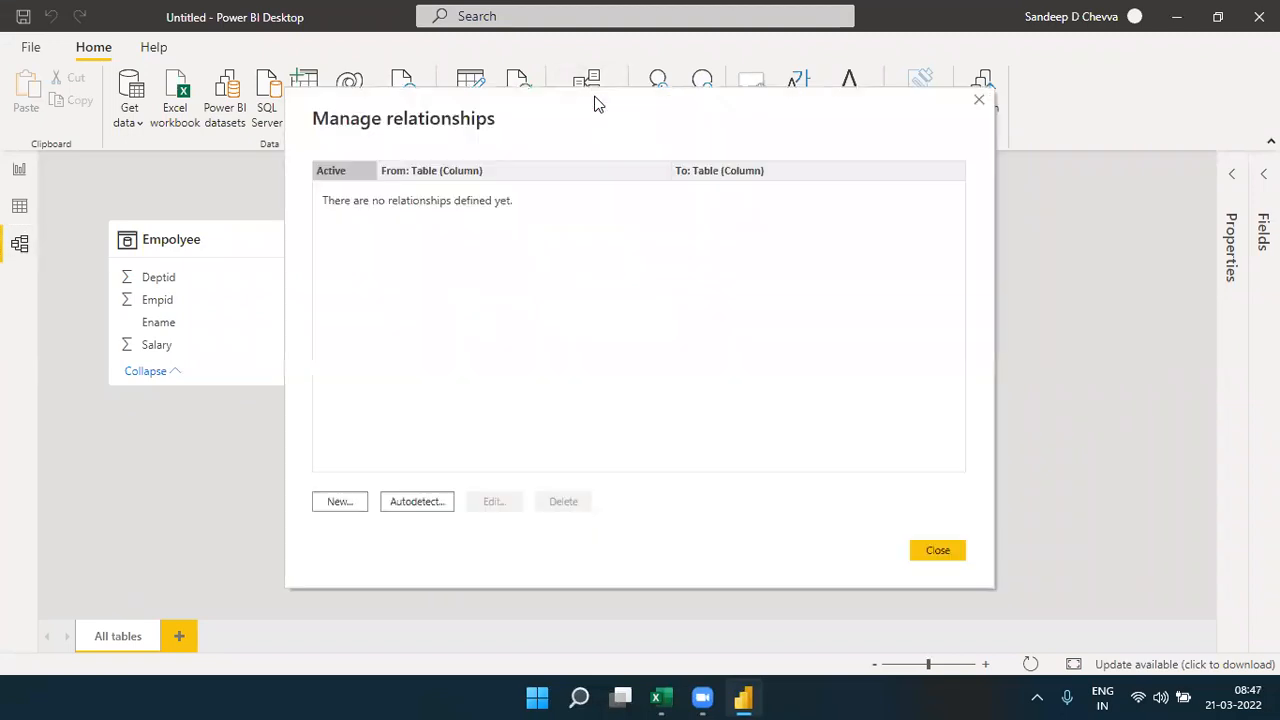
pyautogui.click(338, 502)
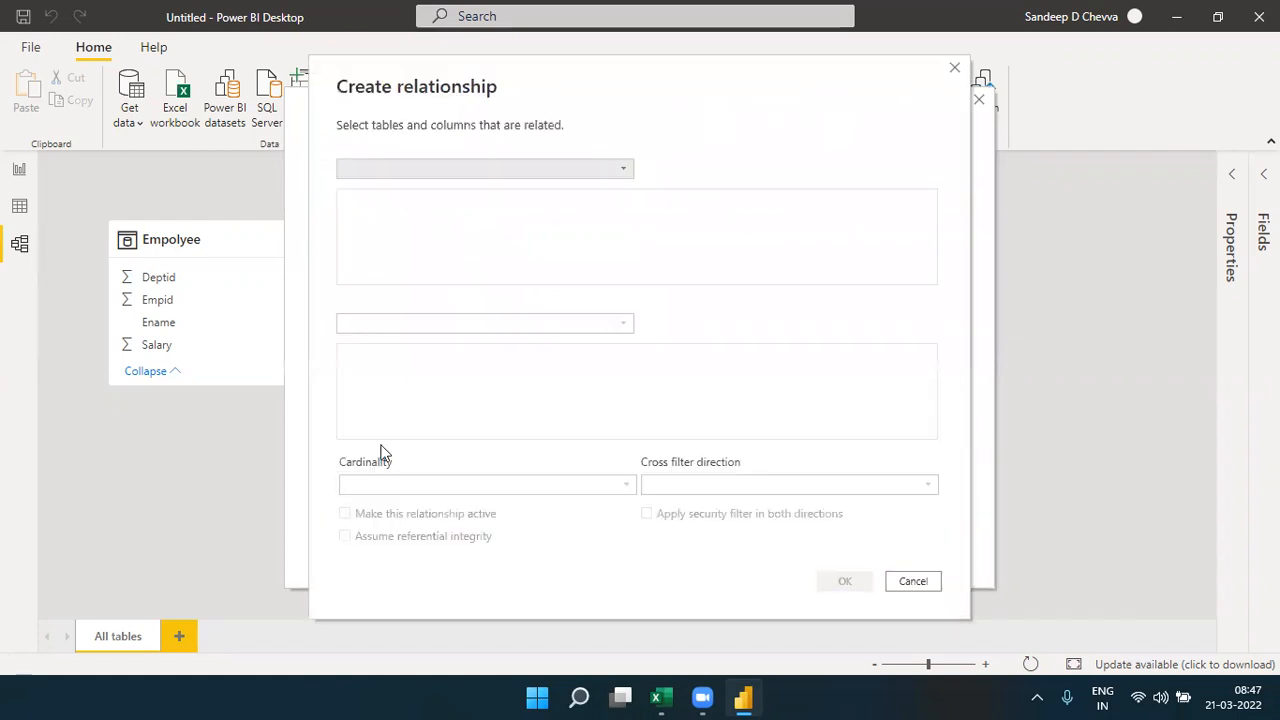
pyautogui.click(624, 172)
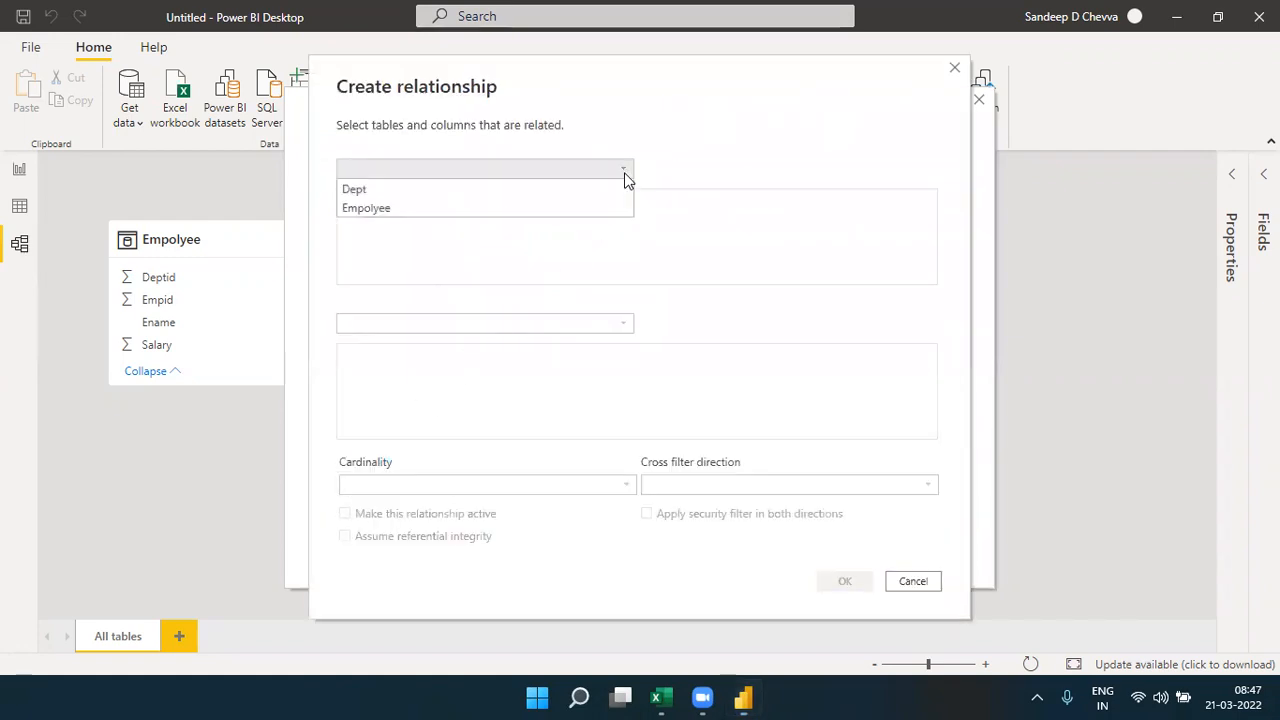
pyautogui.click(553, 206)
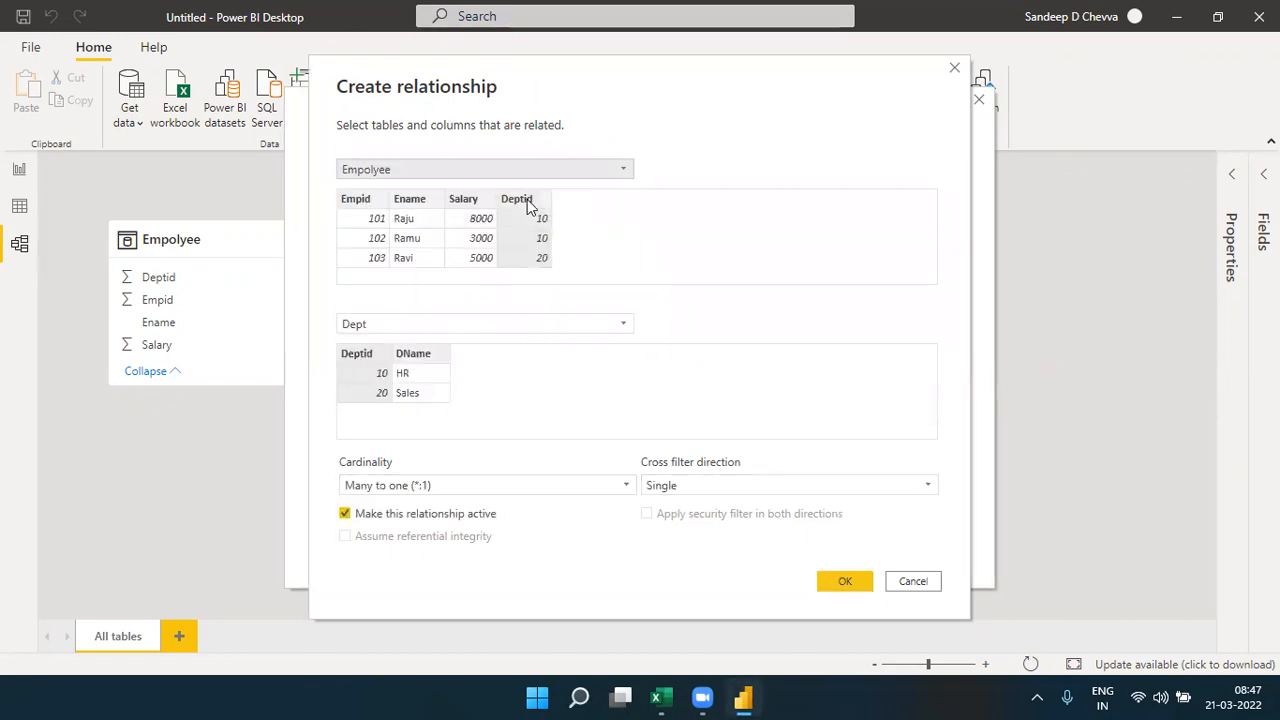
pyautogui.click(527, 199)
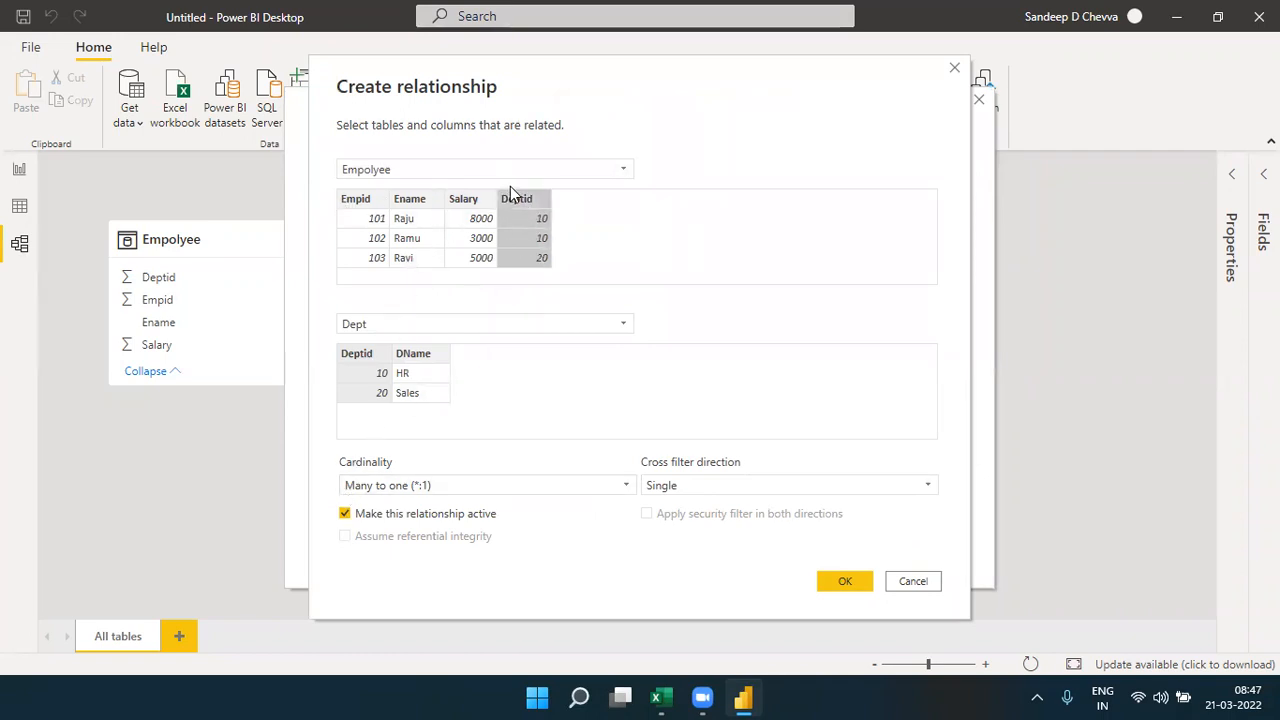
# - Try Dept as the first table with its Deptid column, and switch the first table back to Empolyee
pyautogui.click(452, 171)
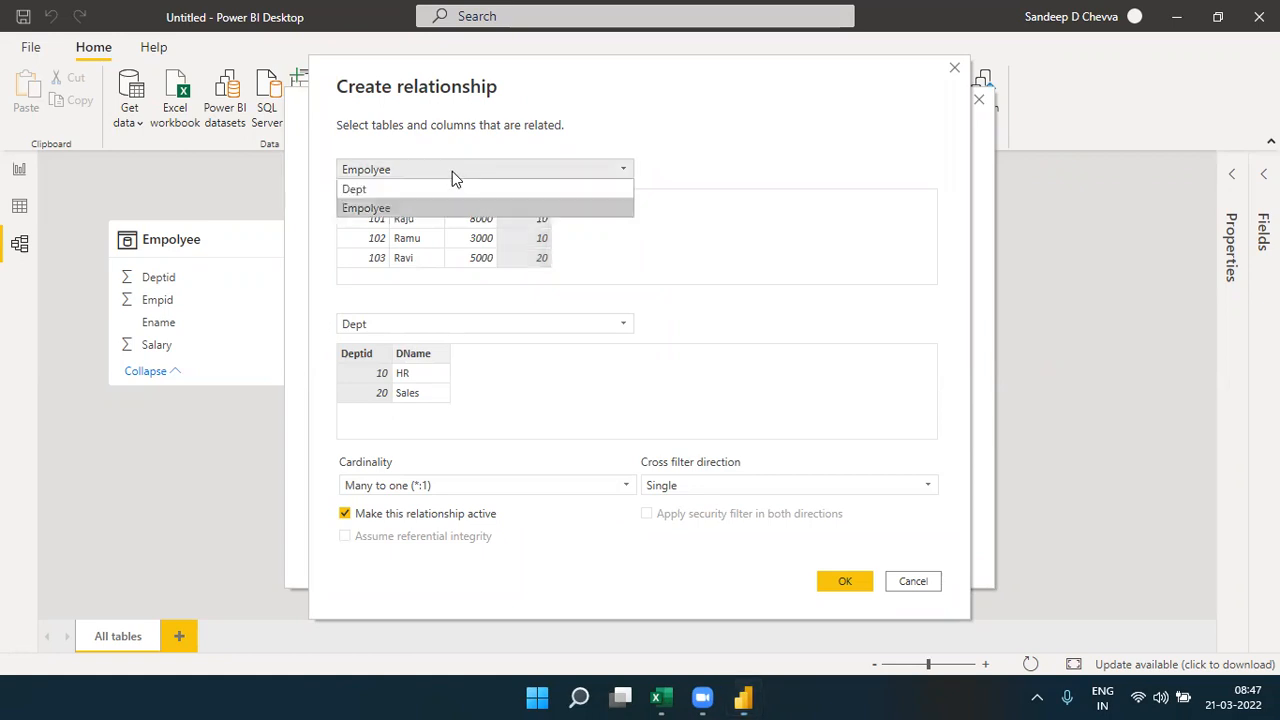
pyautogui.click(388, 190)
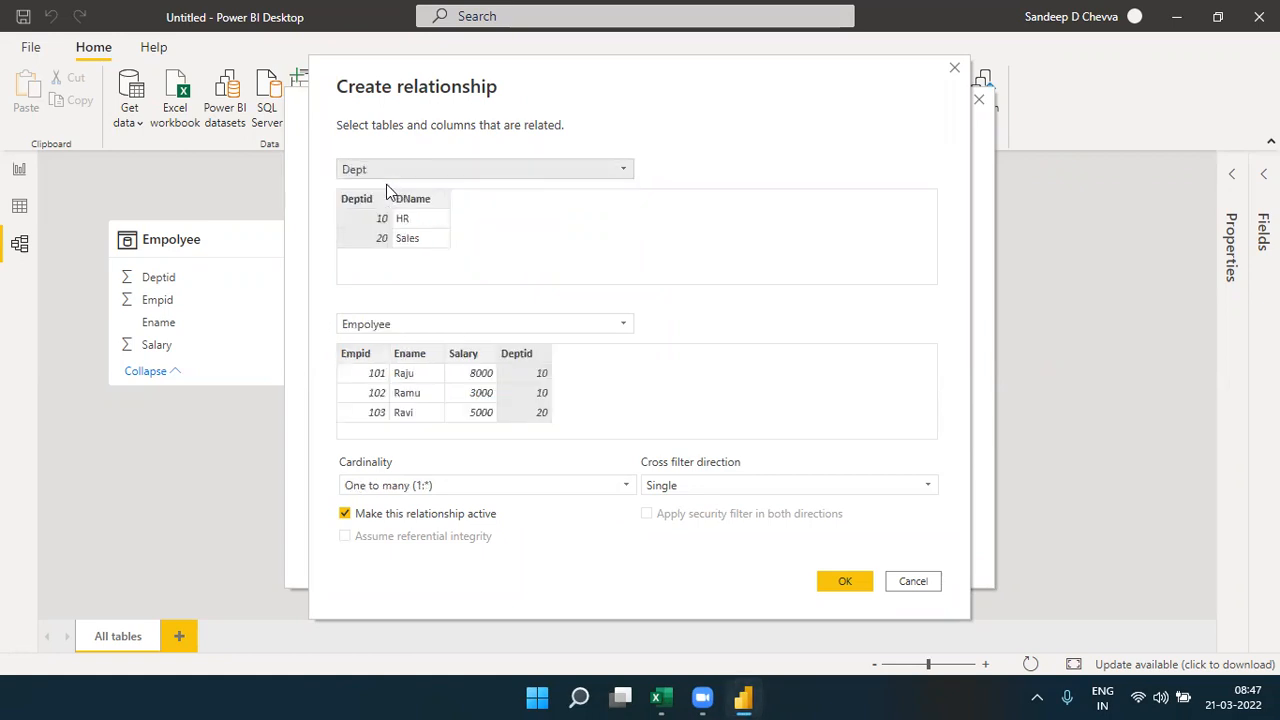
pyautogui.click(363, 201)
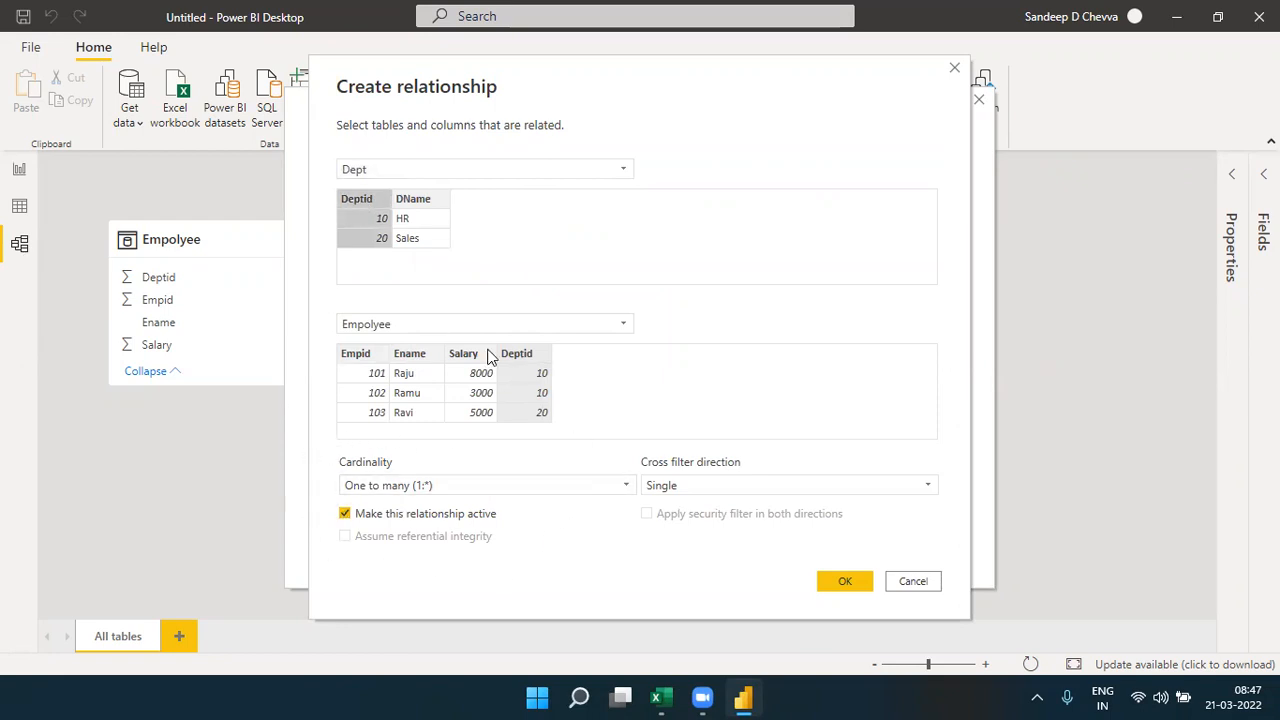
pyautogui.click(373, 174)
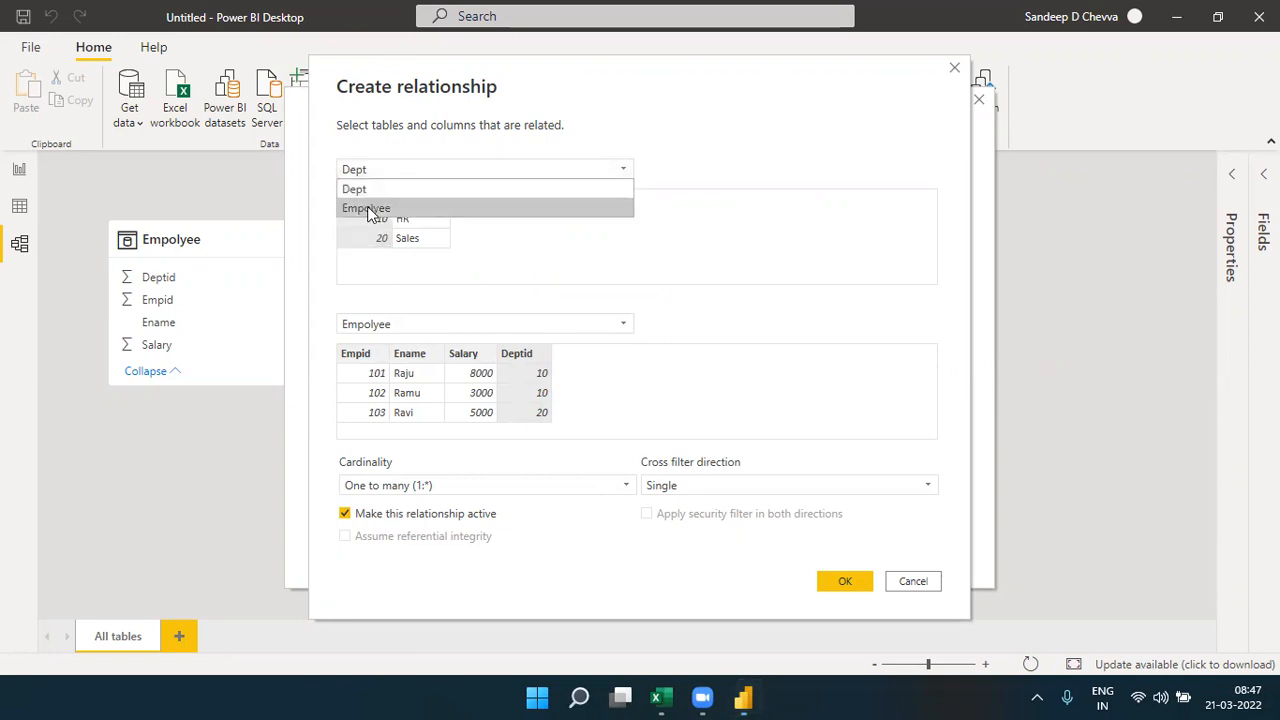
pyautogui.click(365, 206)
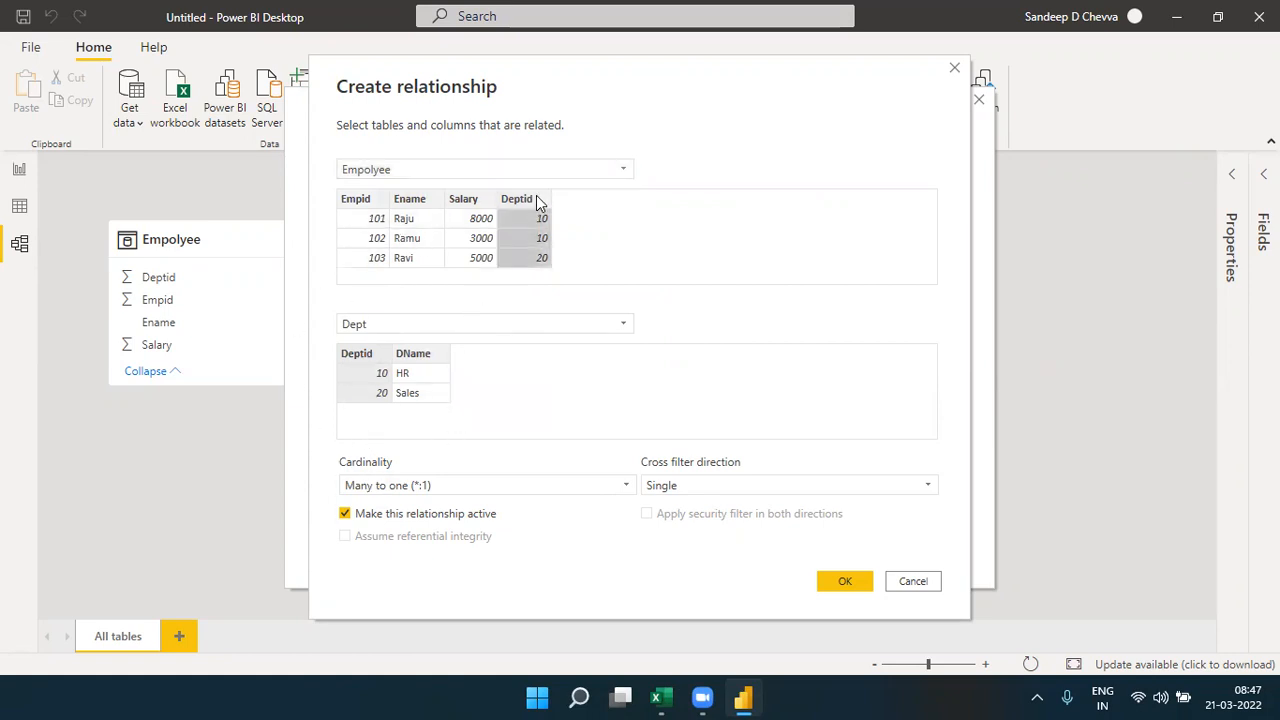
# - Match Deptid in Empolyee with Deptid in Dept, keep the relationship active and create it
pyautogui.click(366, 364)
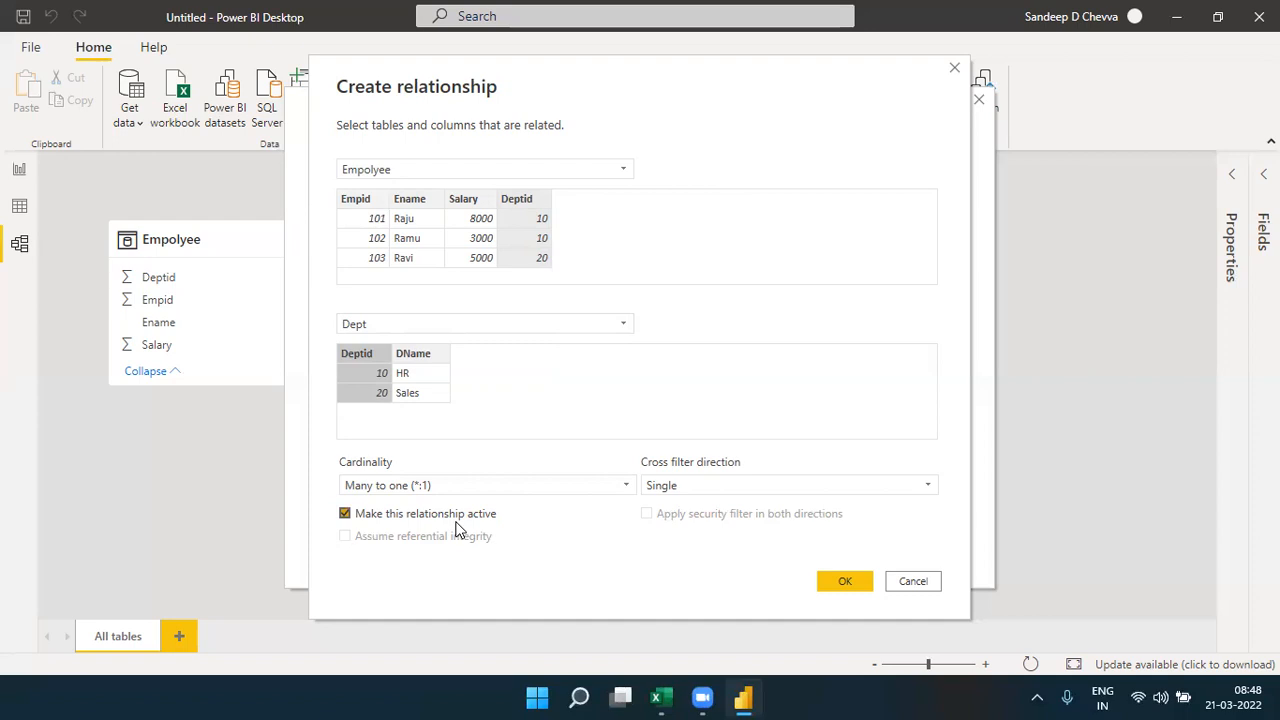
pyautogui.click(345, 514)
pyautogui.click(345, 514)
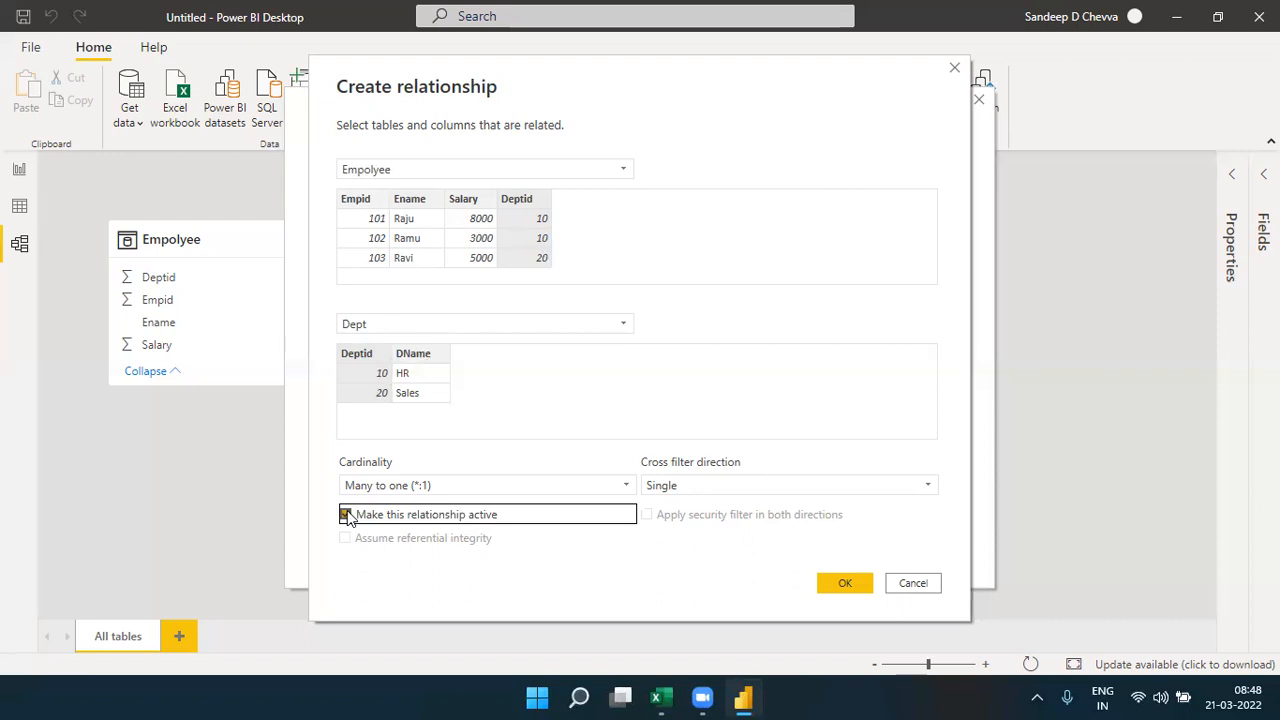
pyautogui.click(532, 202)
pyautogui.click(532, 203)
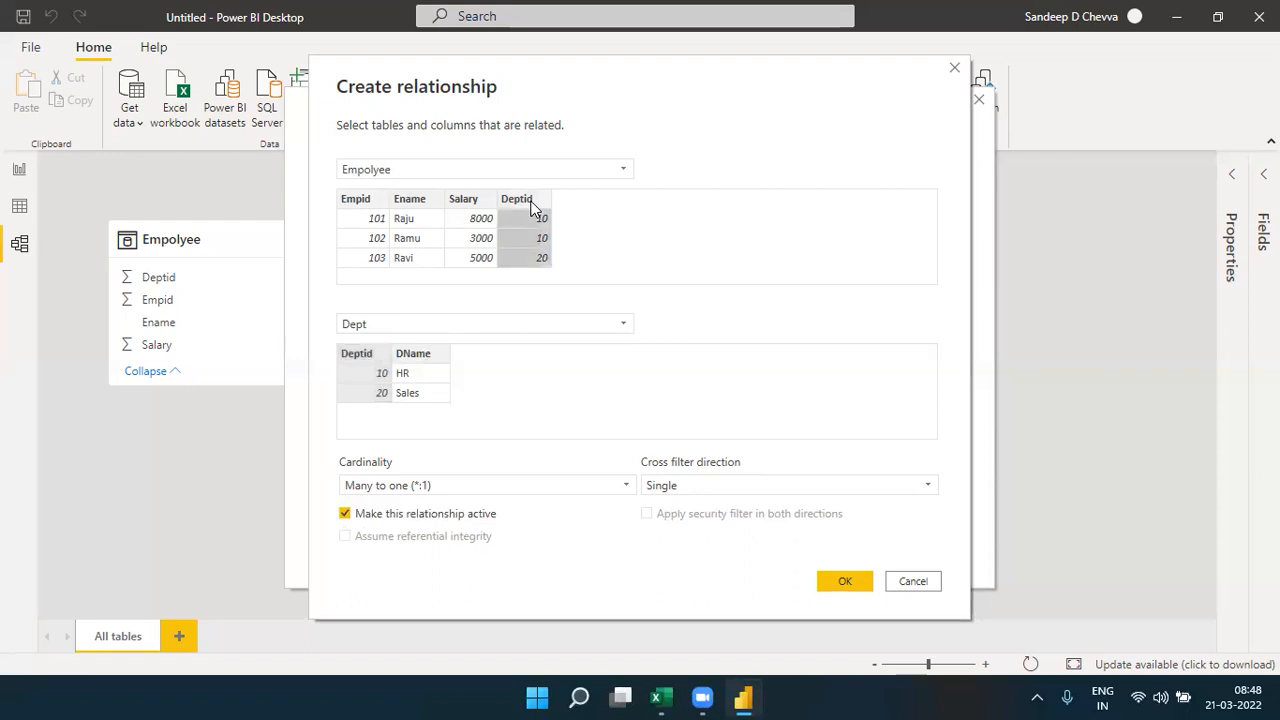
pyautogui.click(366, 355)
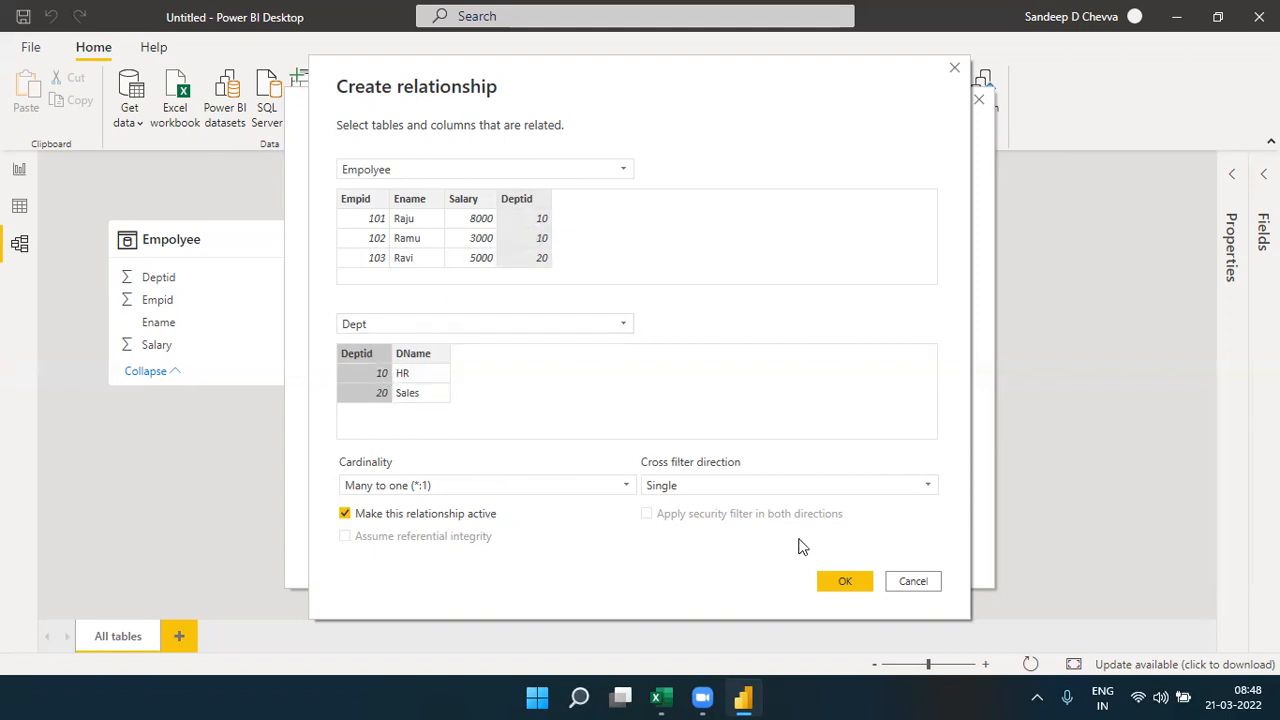
pyautogui.click(845, 583)
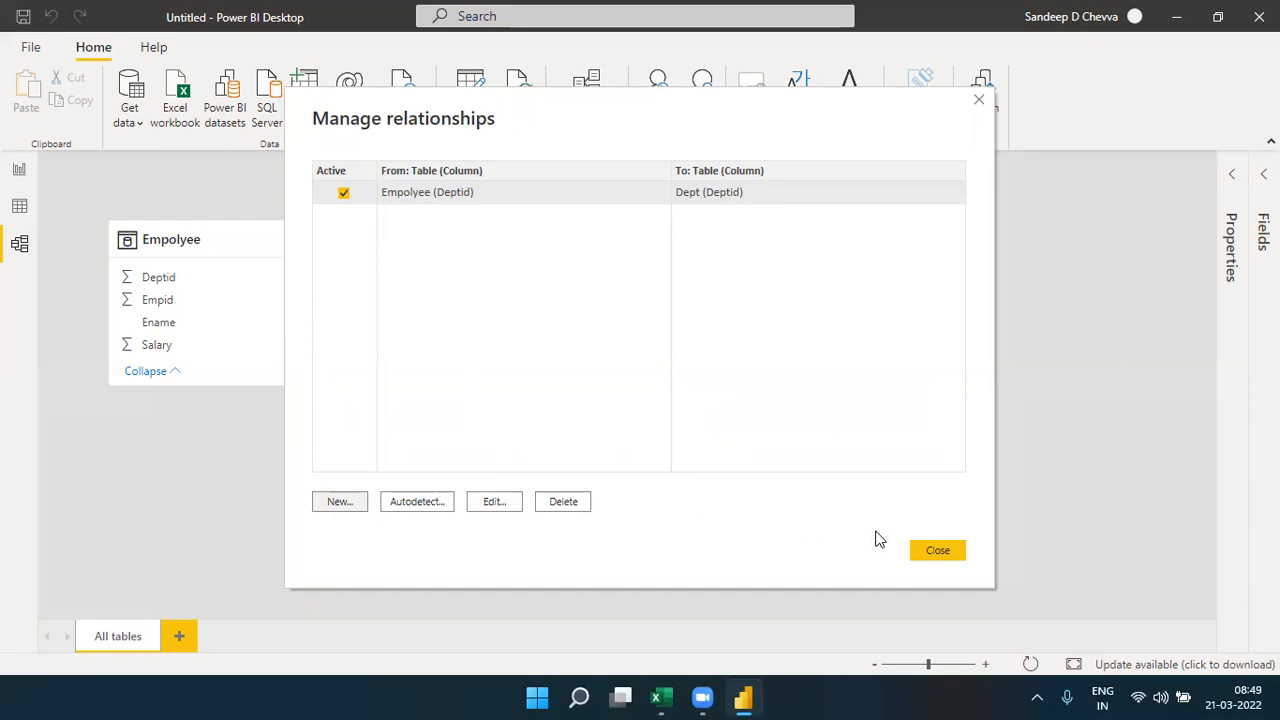
pyautogui.click(950, 550)
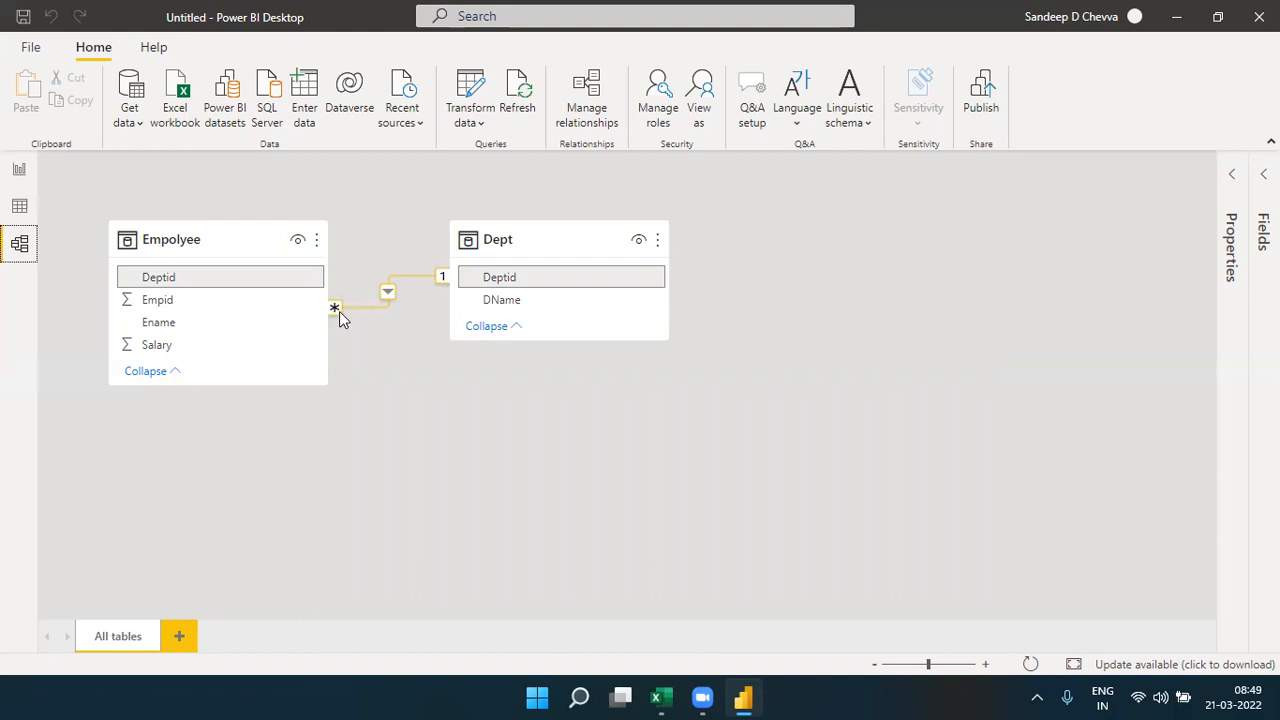
# - Inspect the many-to-one link between Empolyee and Dept in the model diagram and delete it
pyautogui.click(986, 665)
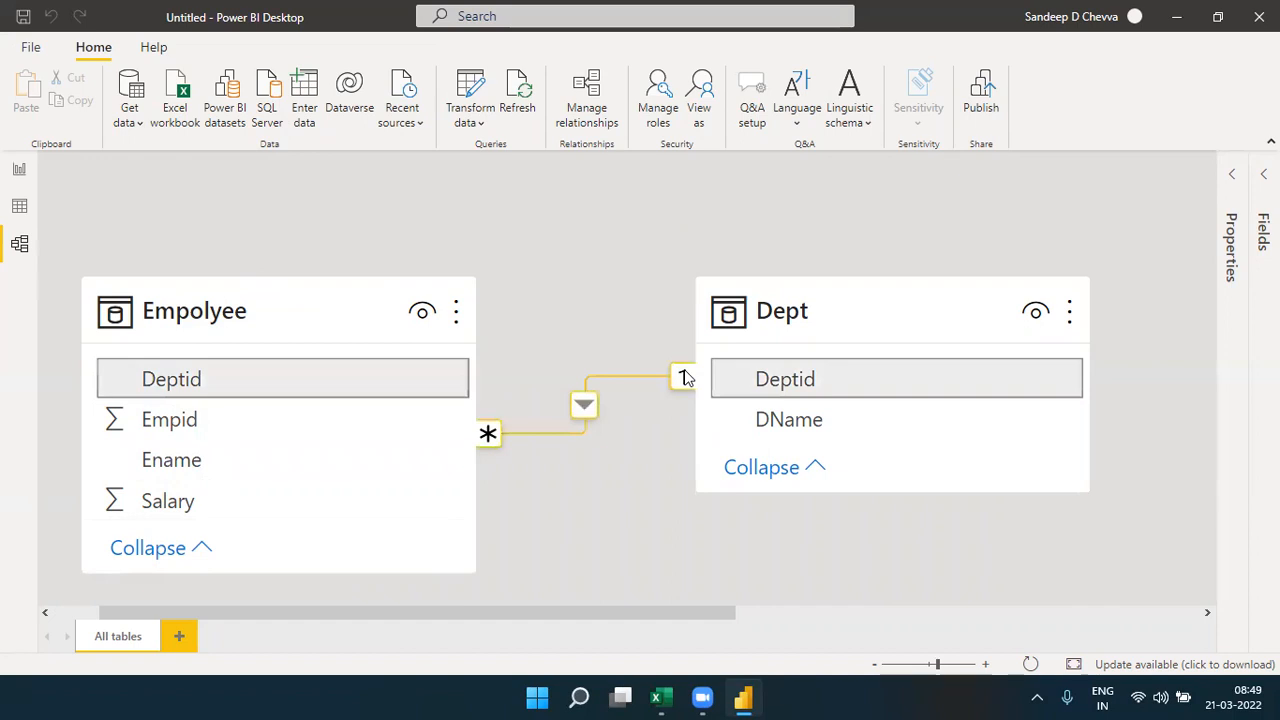
pyautogui.click(814, 311)
pyautogui.click(310, 299)
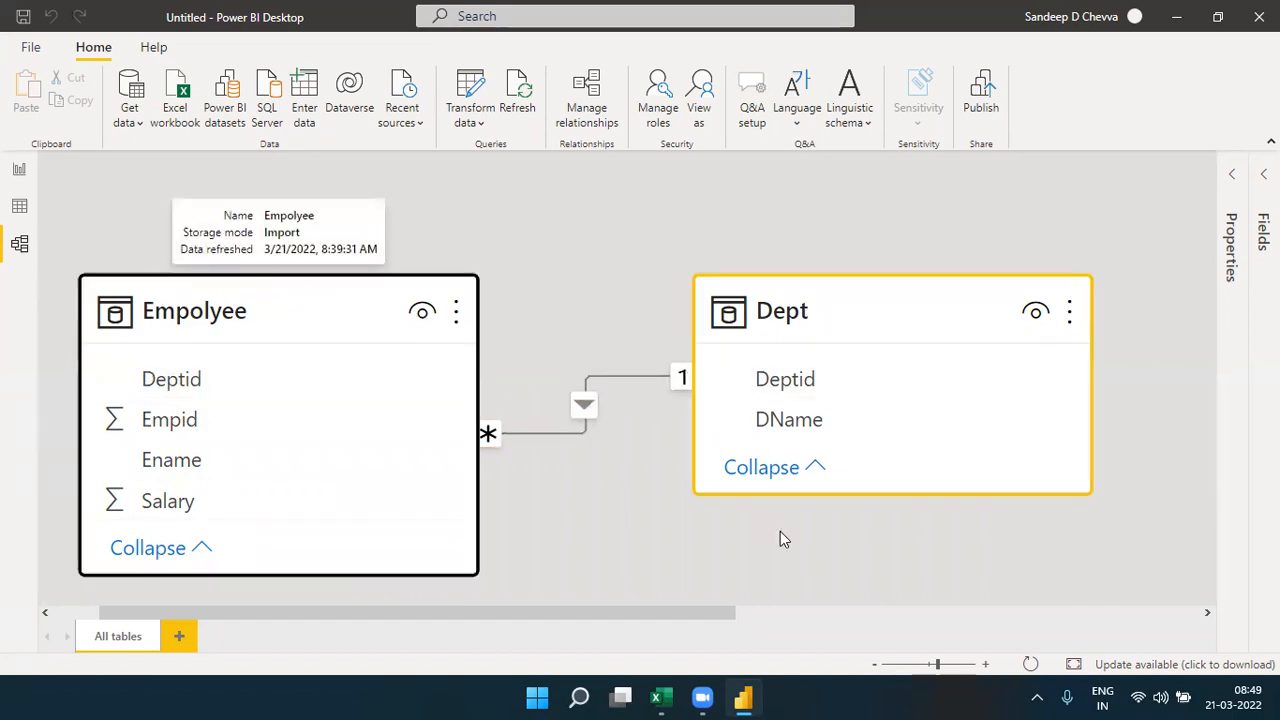
pyautogui.click(873, 665)
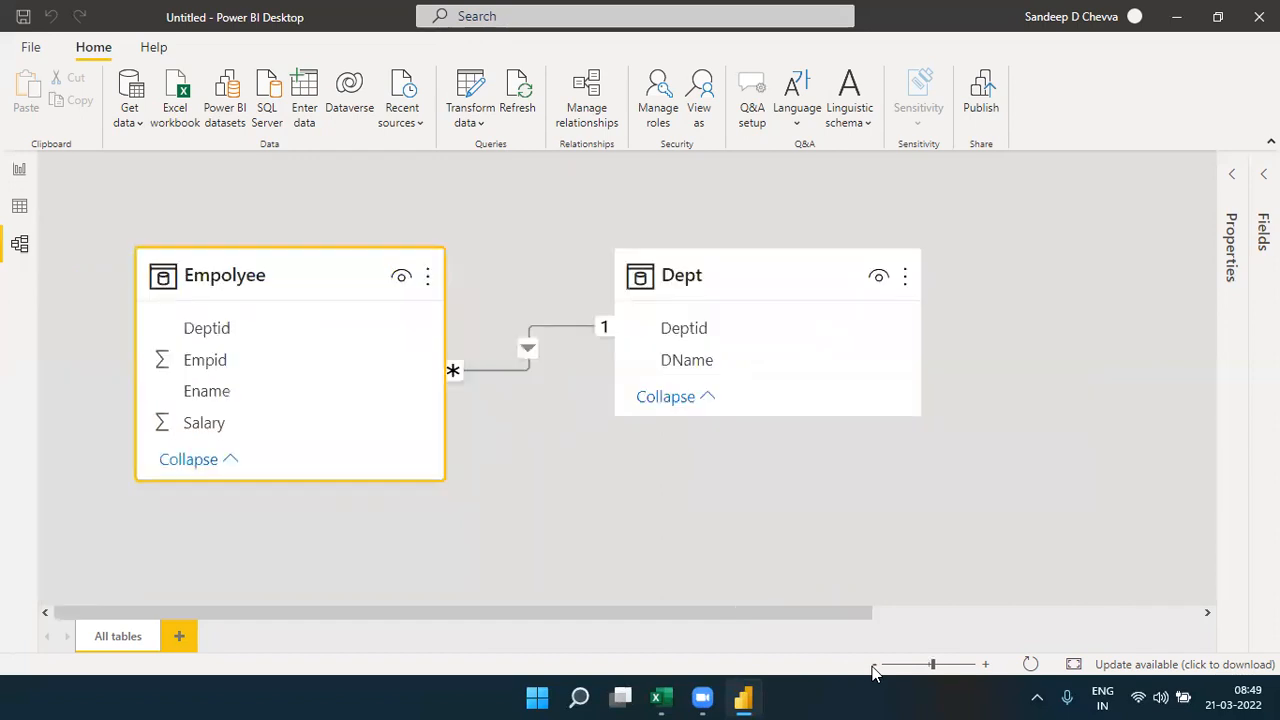
pyautogui.click(873, 665)
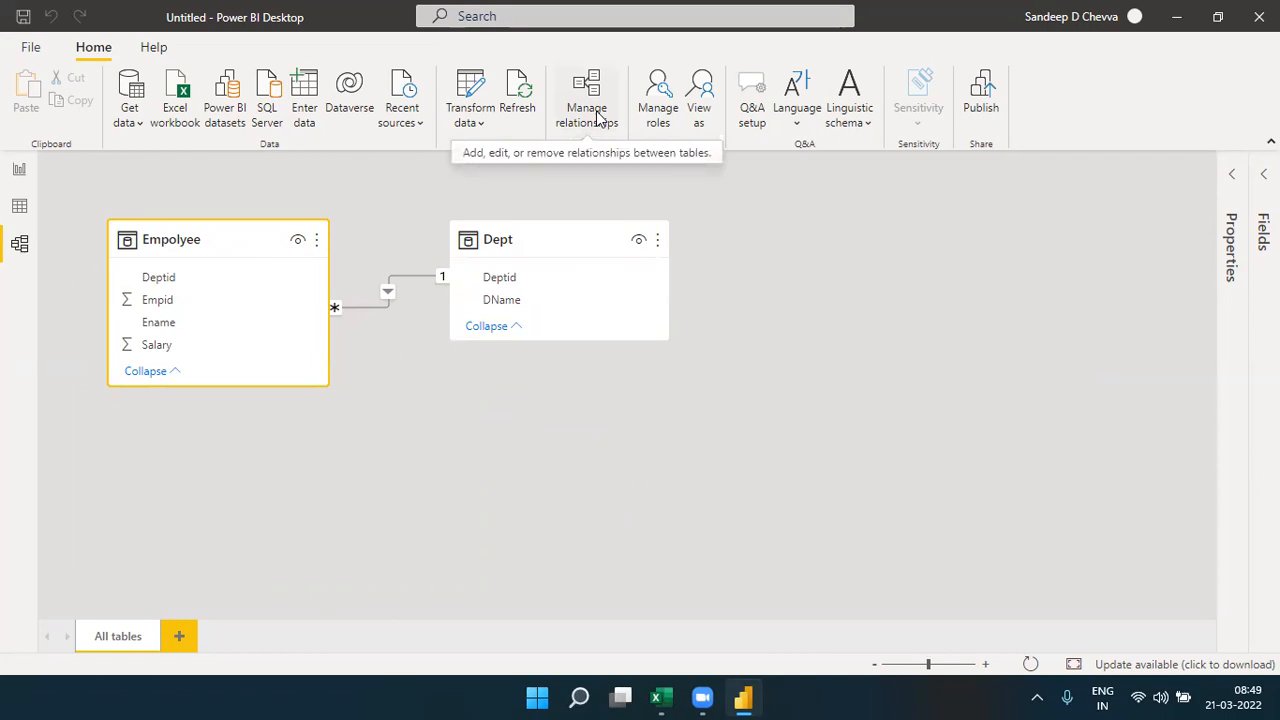
pyautogui.rightClick(388, 295)
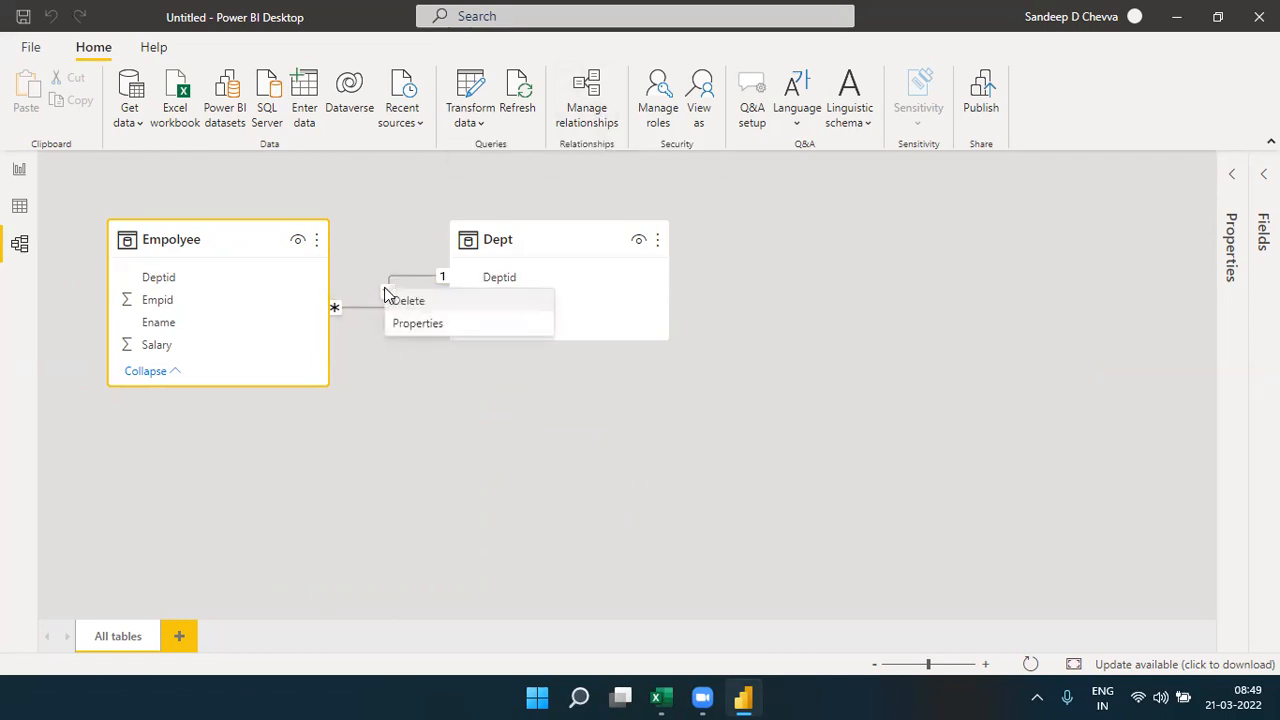
pyautogui.click(401, 302)
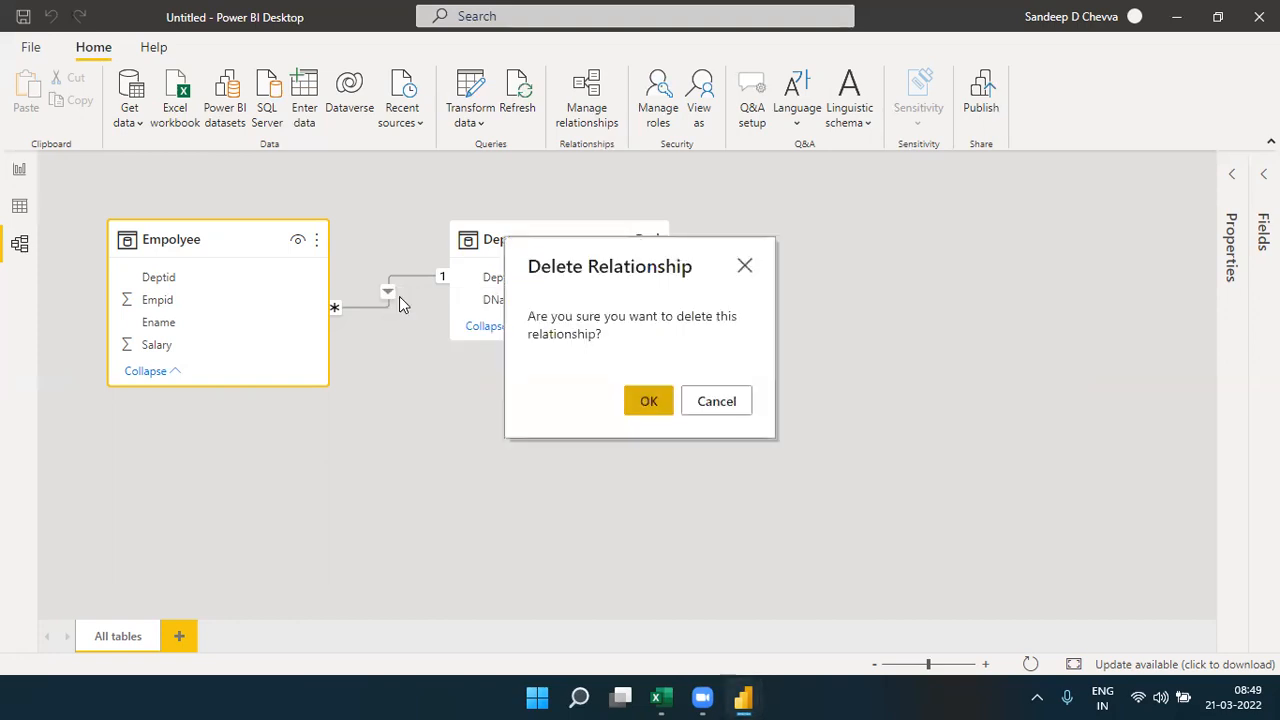
pyautogui.click(650, 402)
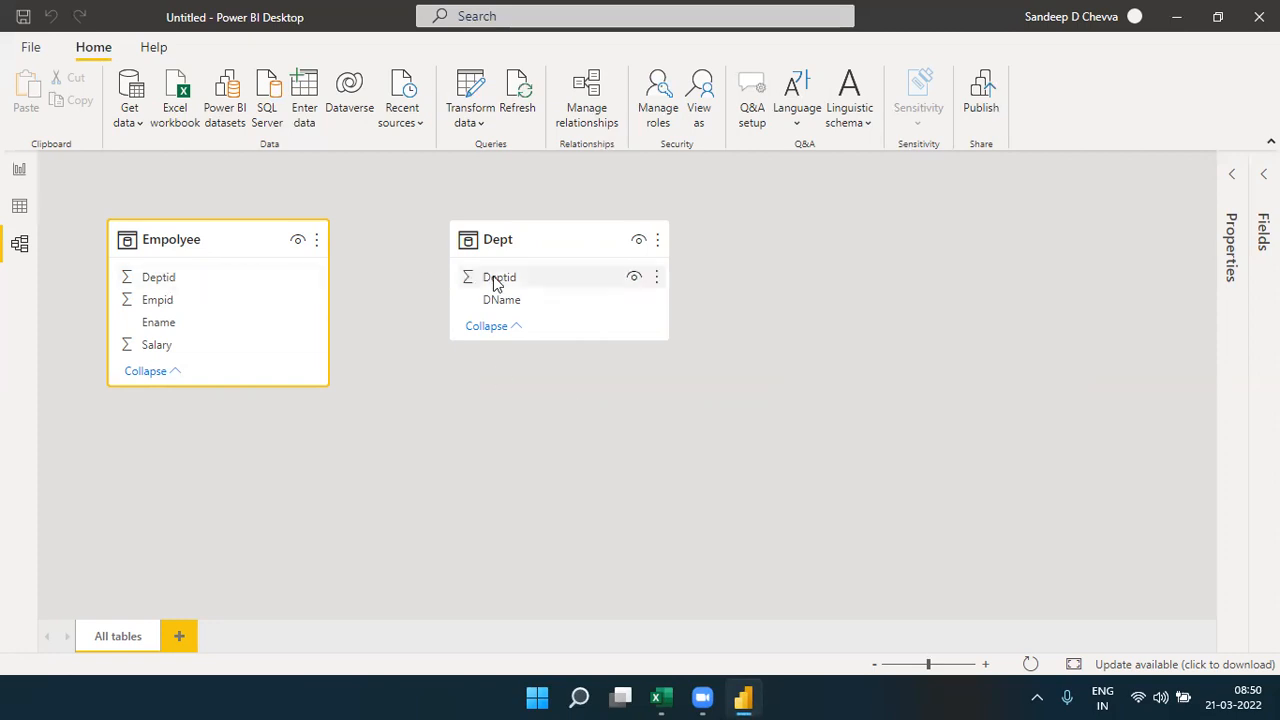
# - Link the Empolyee Deptid field directly to the Dept Deptid field in the diagram, and delete that relationship
pyautogui.click(171, 285)
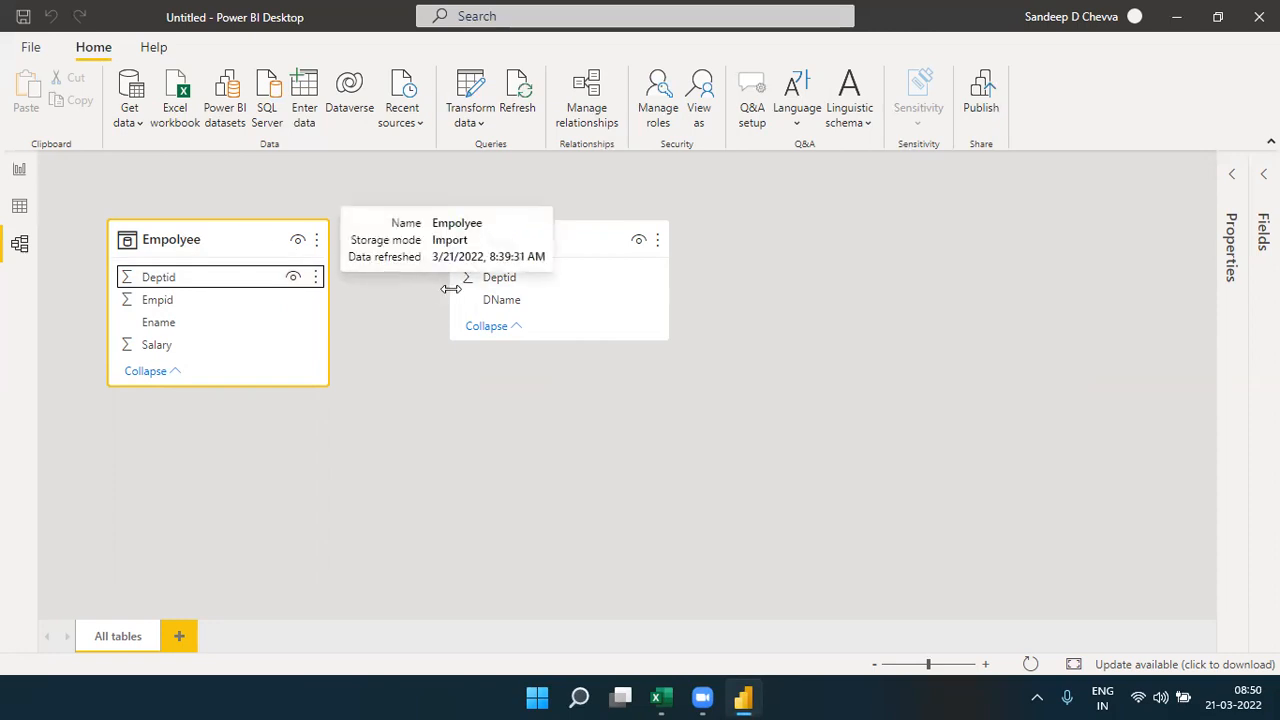
pyautogui.moveTo(163, 287); pyautogui.dragTo(535, 288)
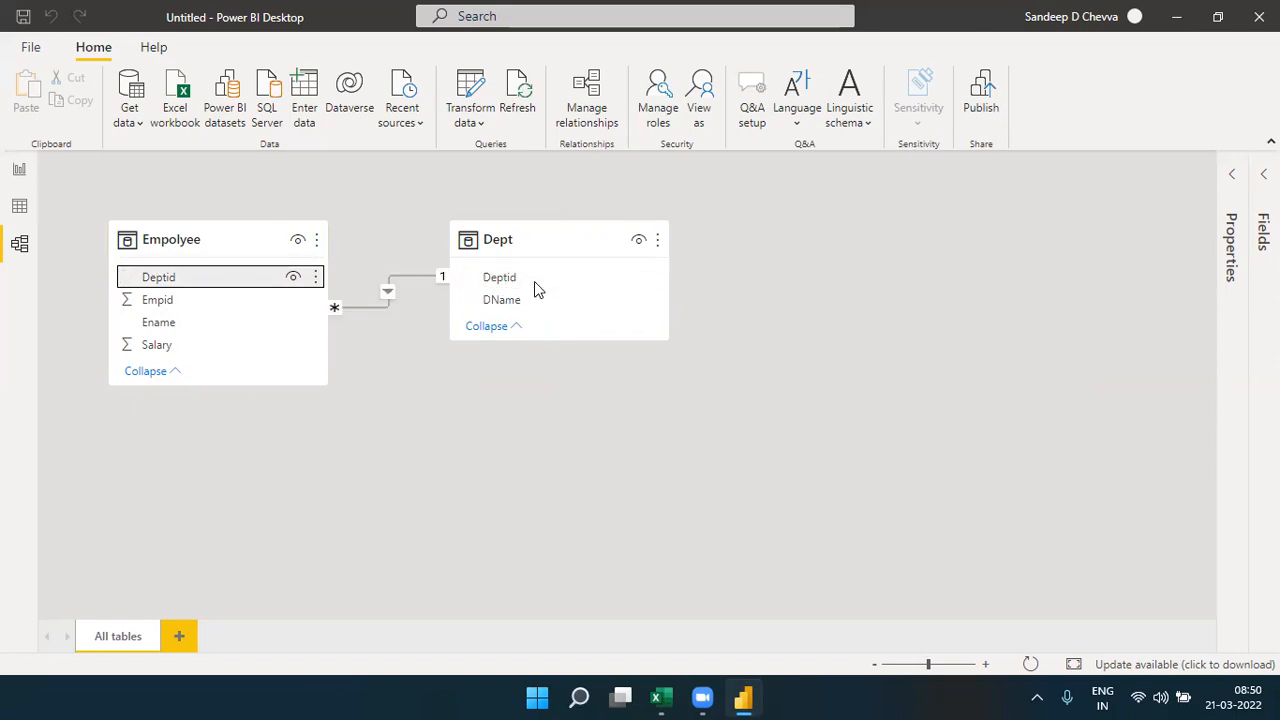
pyautogui.rightClick(387, 285)
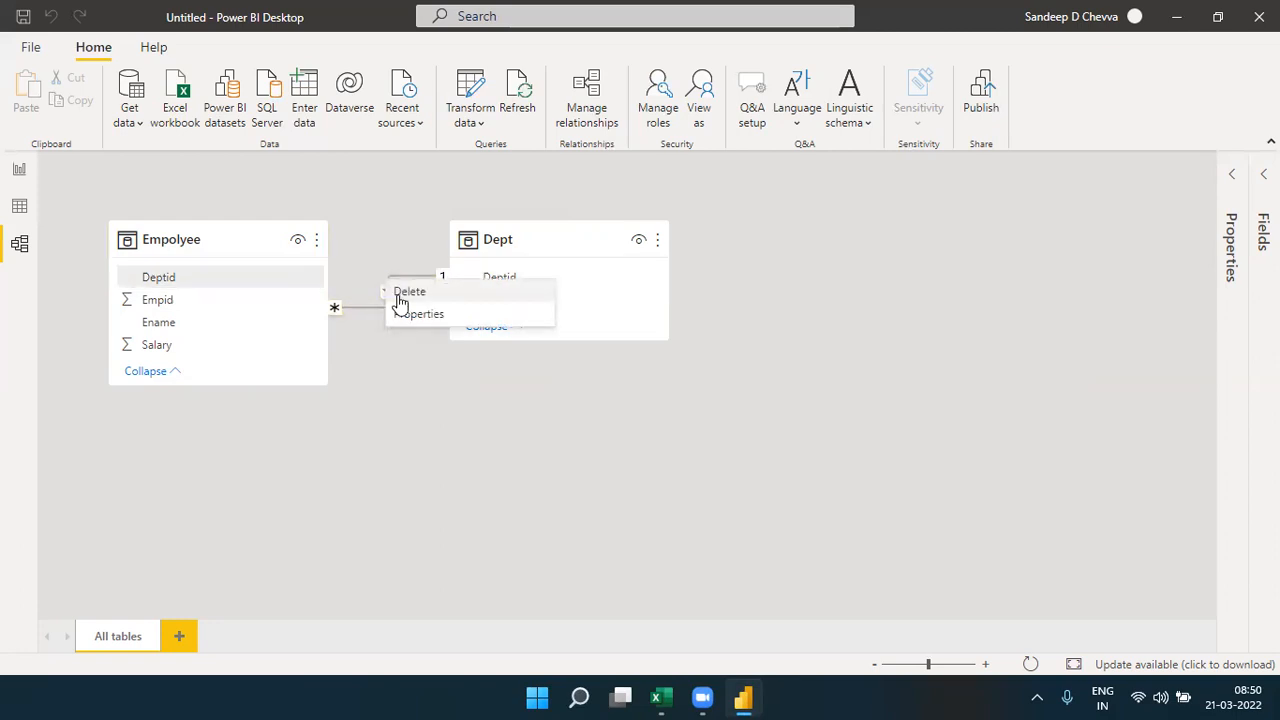
pyautogui.click(397, 294)
pyautogui.click(656, 413)
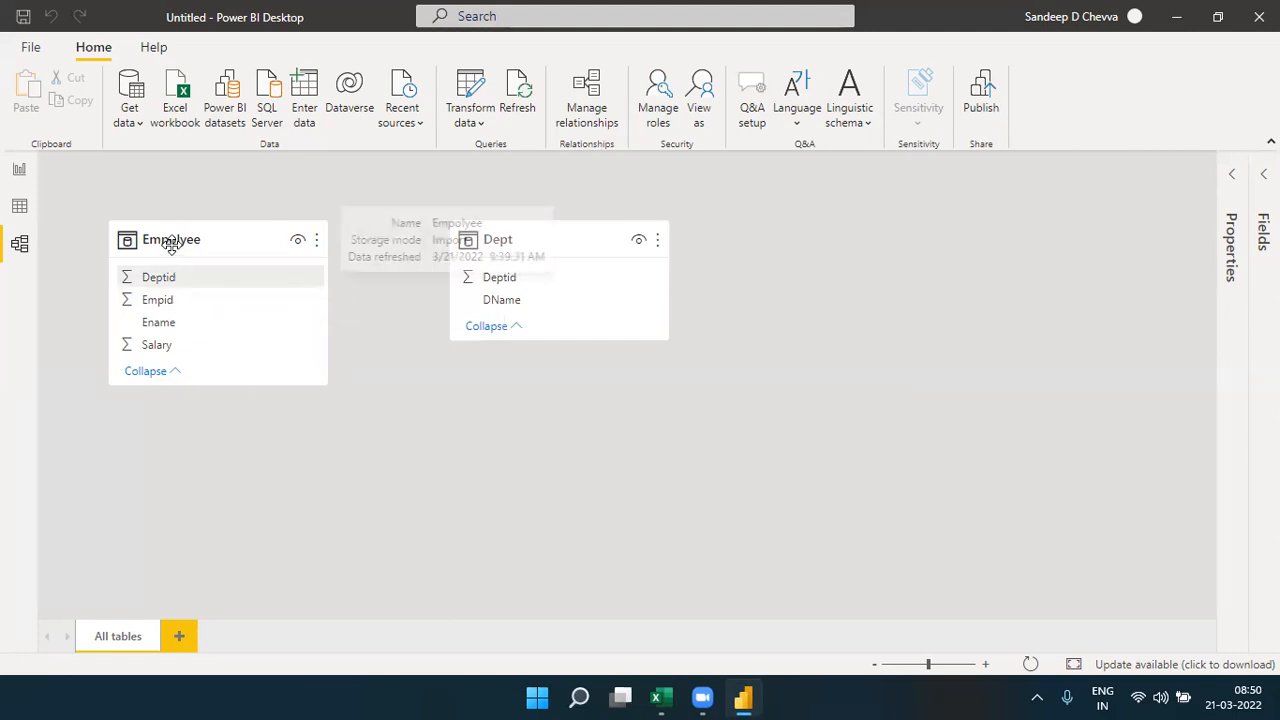
# - Relate Empolyee to Dept again by linking their Deptid fields in the diagram, and place the Dept table closer to Empolyee
pyautogui.click(157, 279)
pyautogui.click(157, 280)
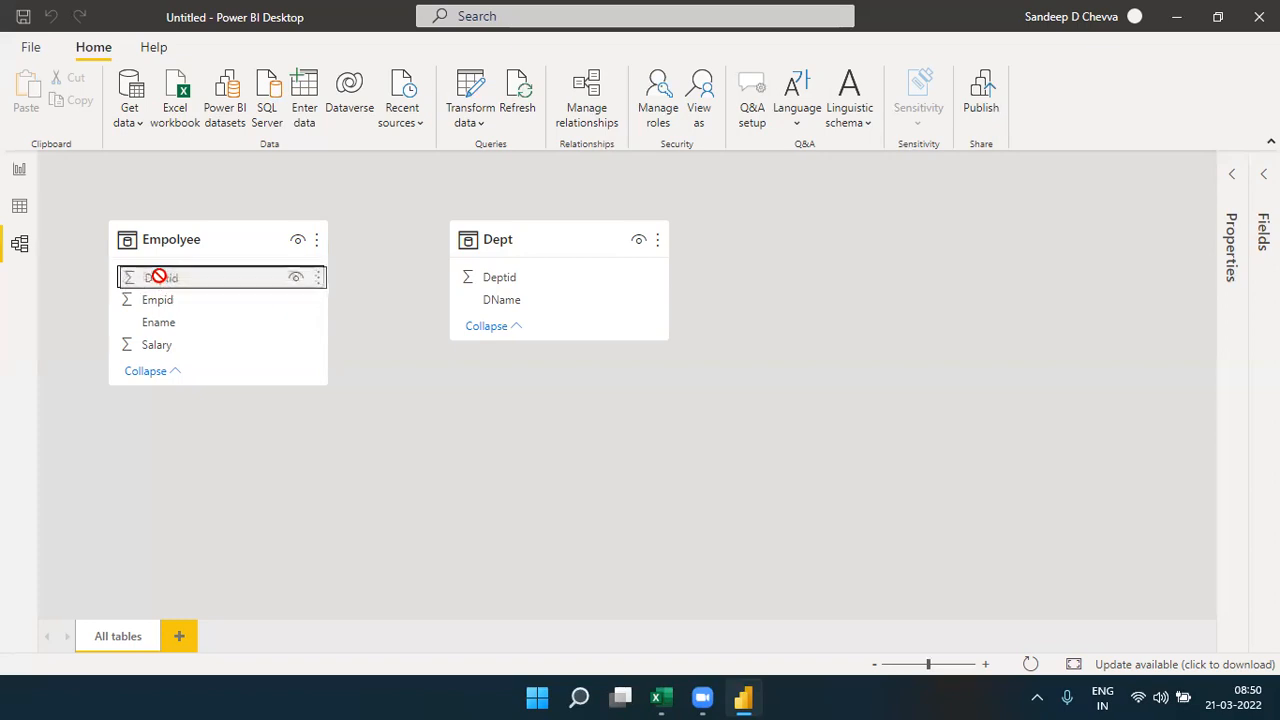
pyautogui.moveTo(168, 283); pyautogui.dragTo(521, 284)
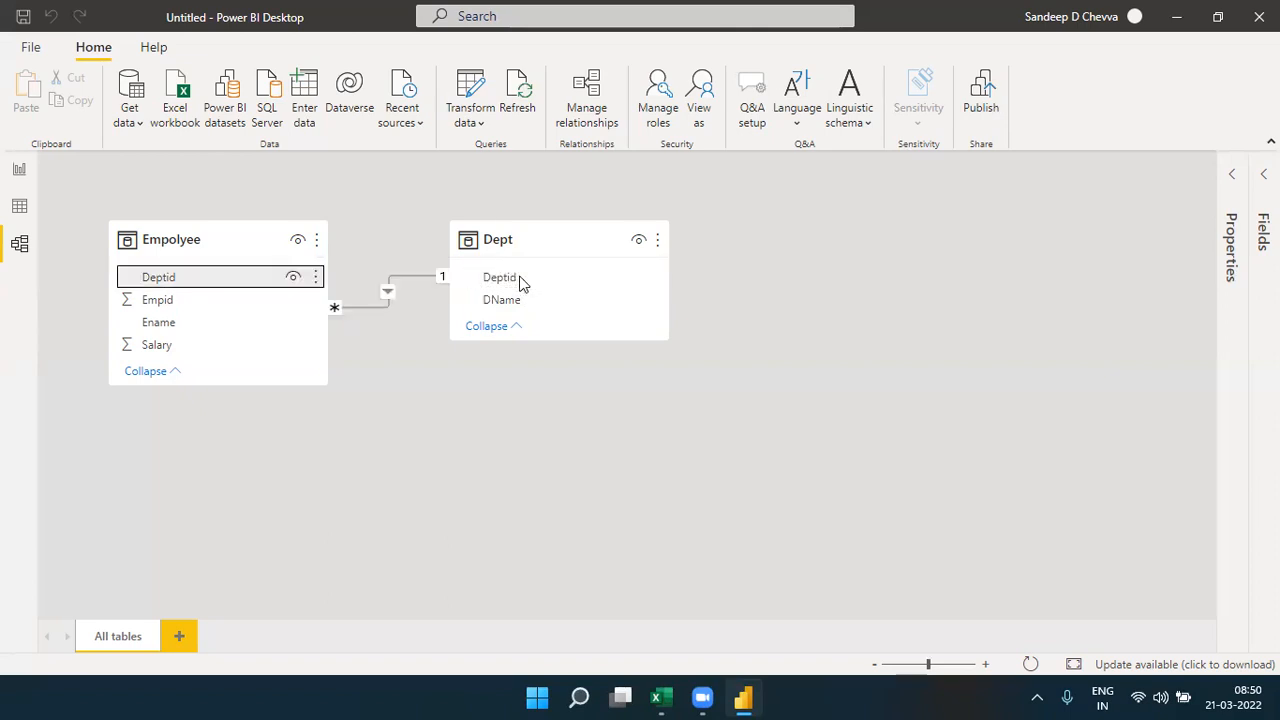
pyautogui.click(985, 665)
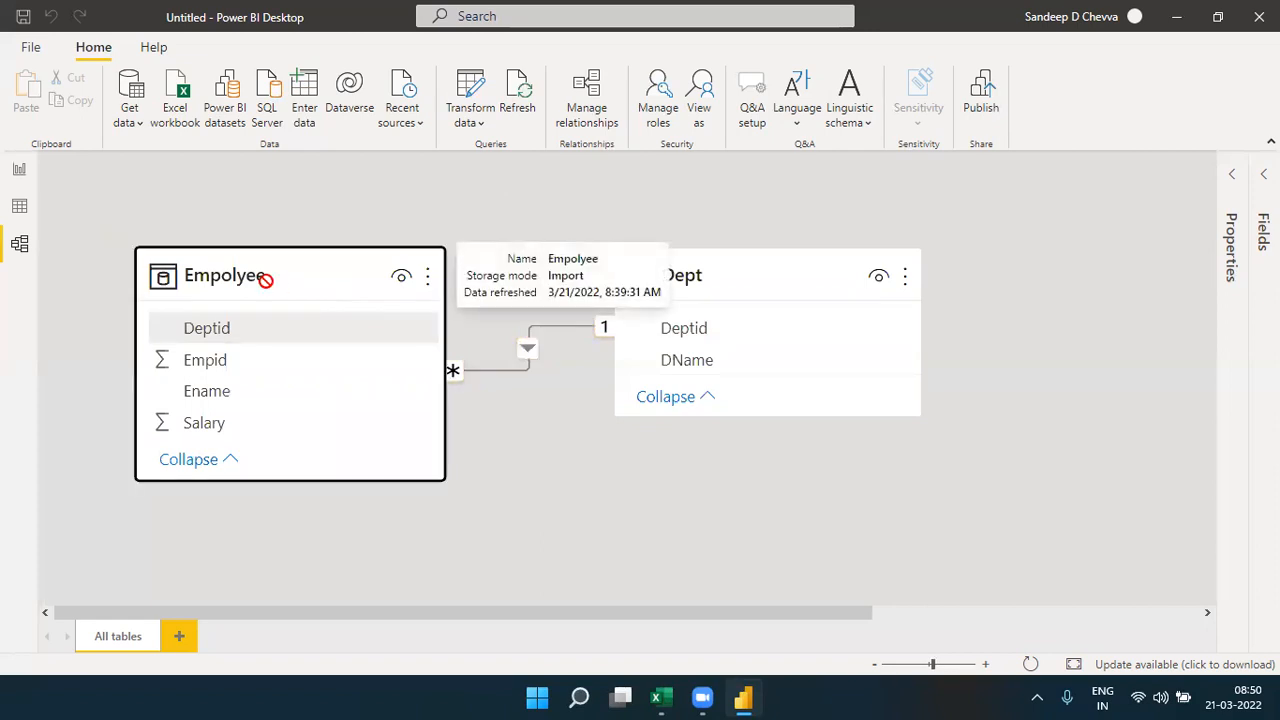
pyautogui.moveTo(694, 266); pyautogui.dragTo(612, 277)
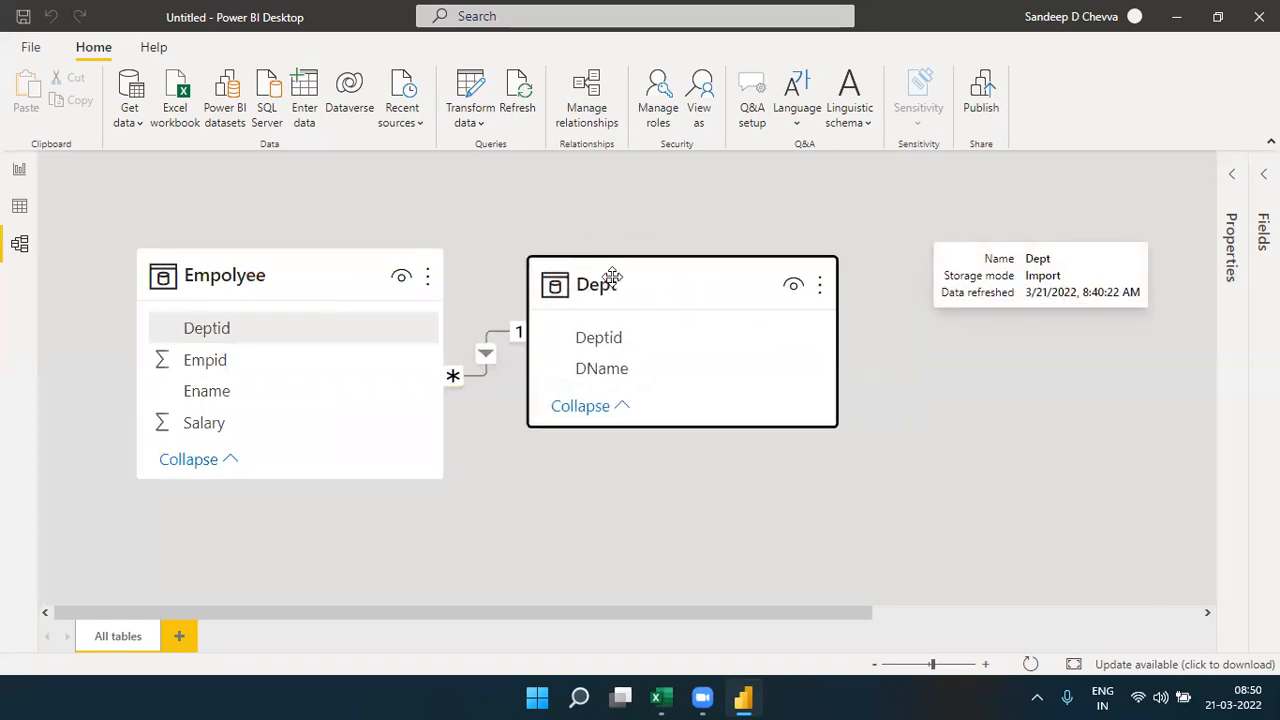
pyautogui.click(876, 666)
pyautogui.click(879, 669)
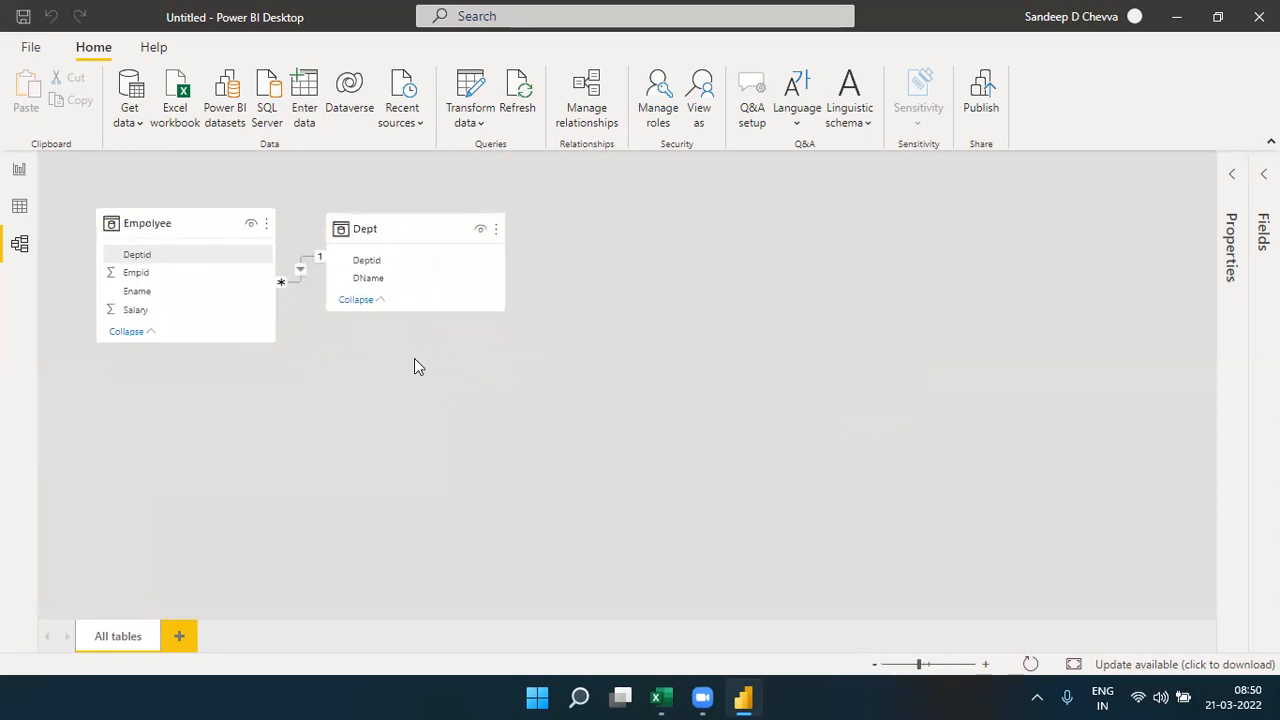
# - Check the table visual in the report, return to the model and move the Dept table farther from Empolyee
pyautogui.click(19, 170)
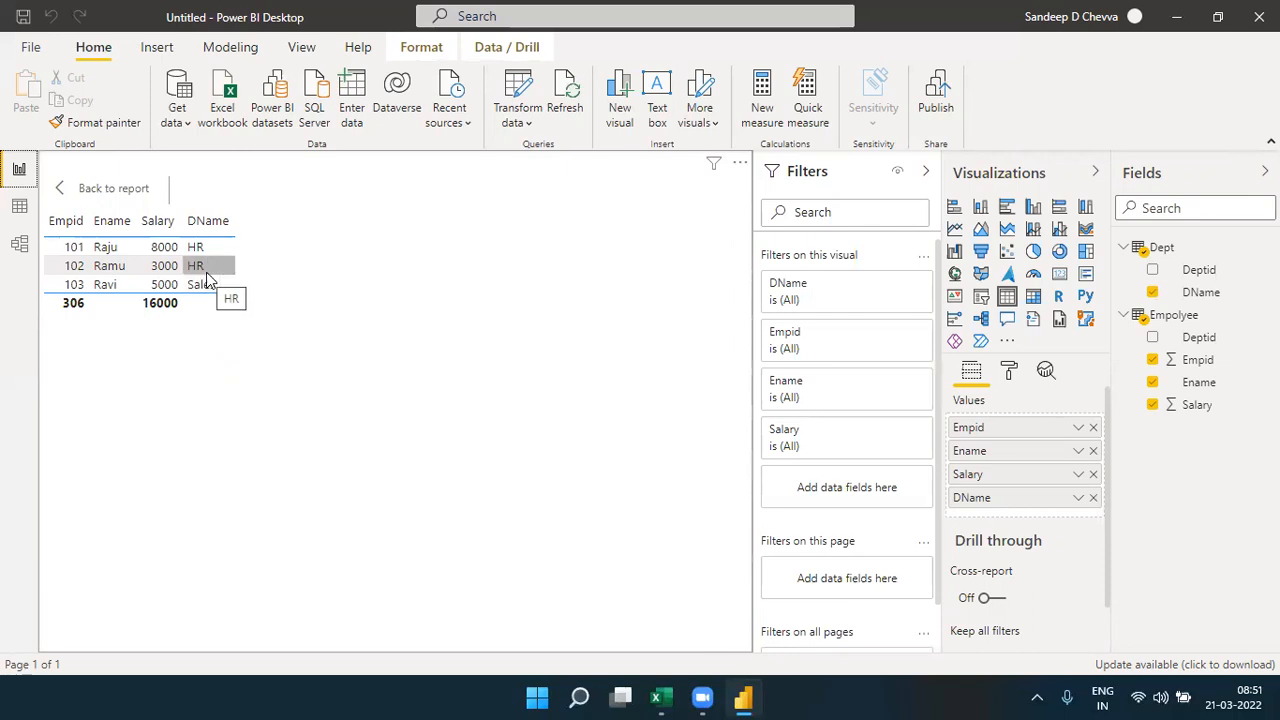
pyautogui.click(19, 244)
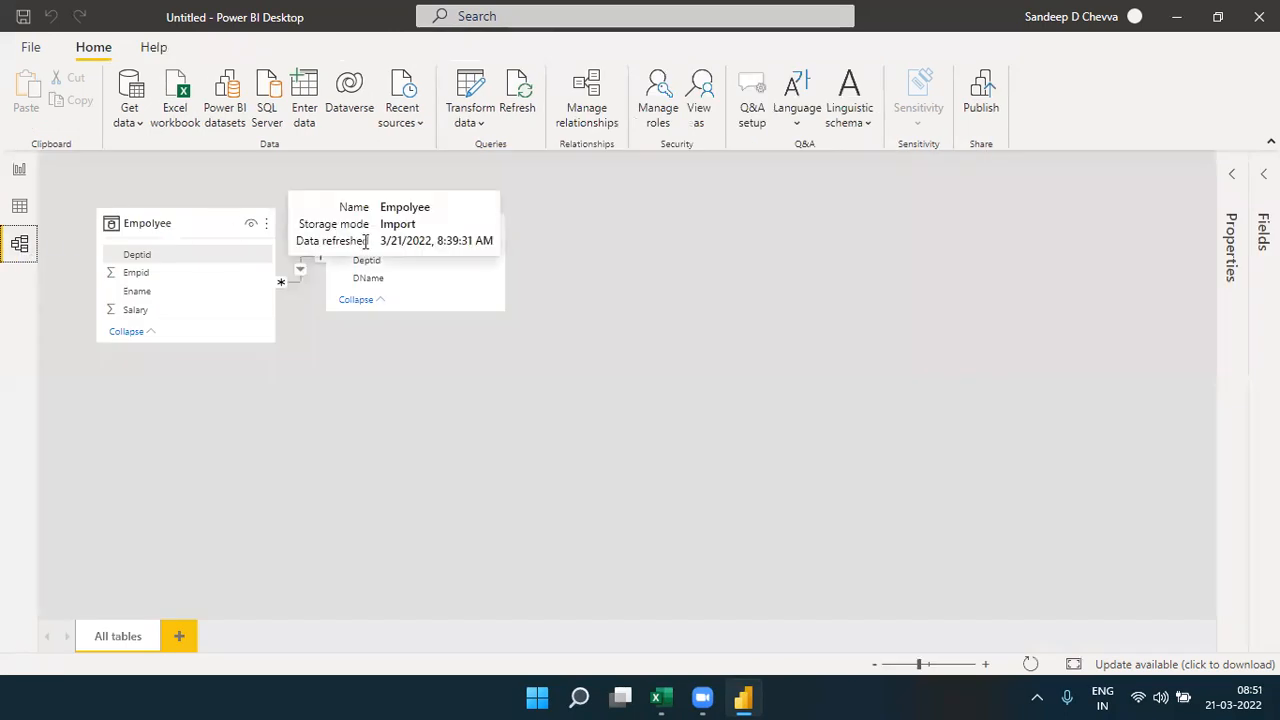
pyautogui.moveTo(441, 229); pyautogui.dragTo(547, 230)
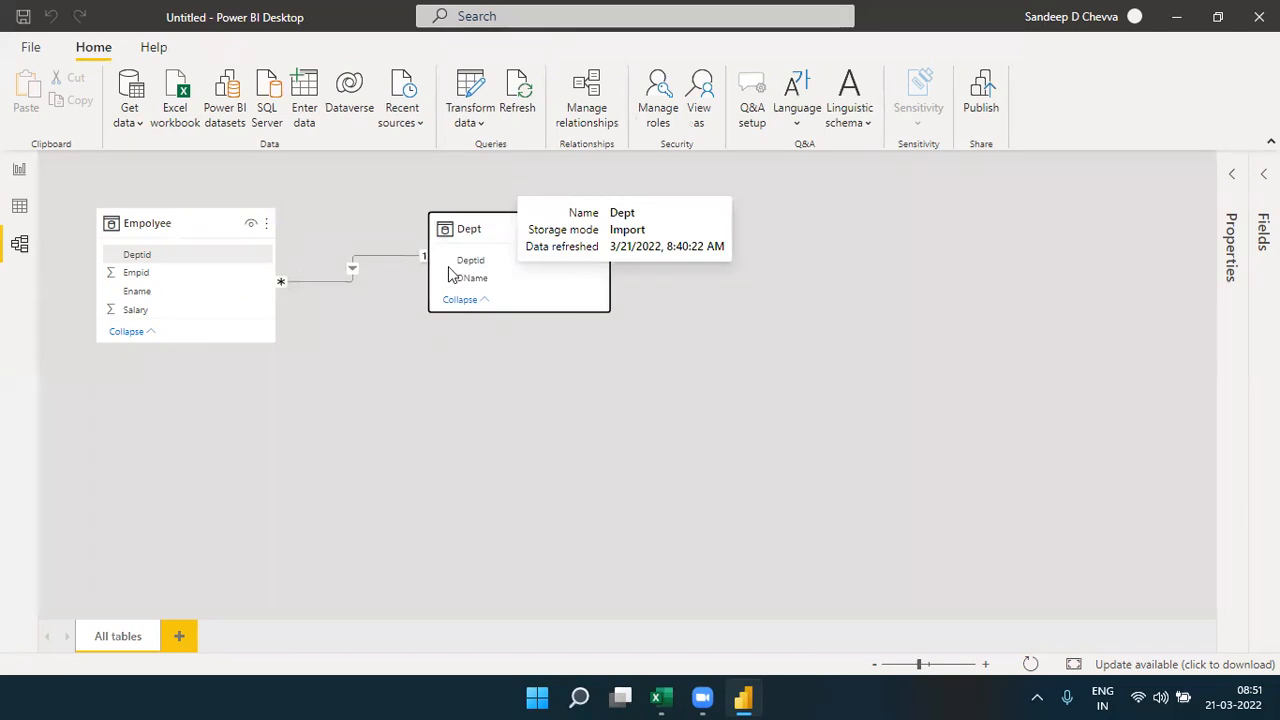
# - Open the Empolyee–Dept relationship for editing and try the One to many, Many to many and One to one cardinalities
pyautogui.click(351, 279)
pyautogui.doubleClick(351, 279)
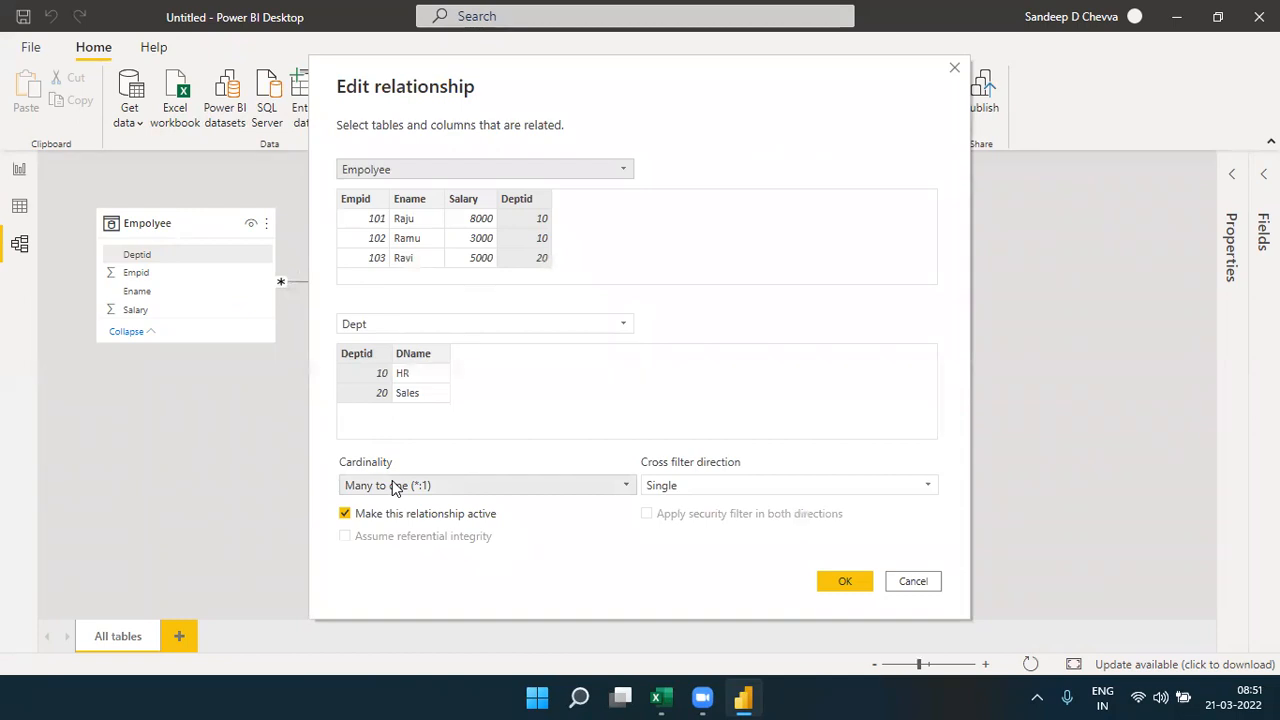
pyautogui.click(395, 487)
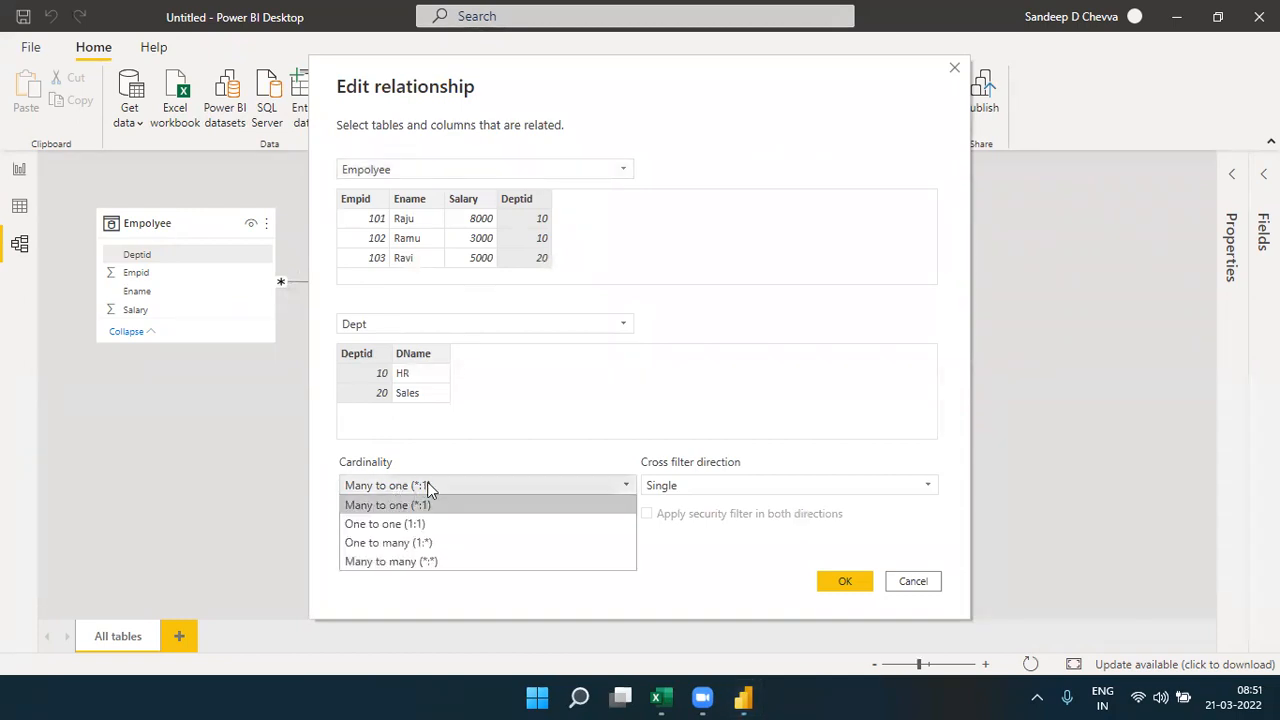
pyautogui.click(428, 487)
pyautogui.click(428, 487)
pyautogui.click(405, 549)
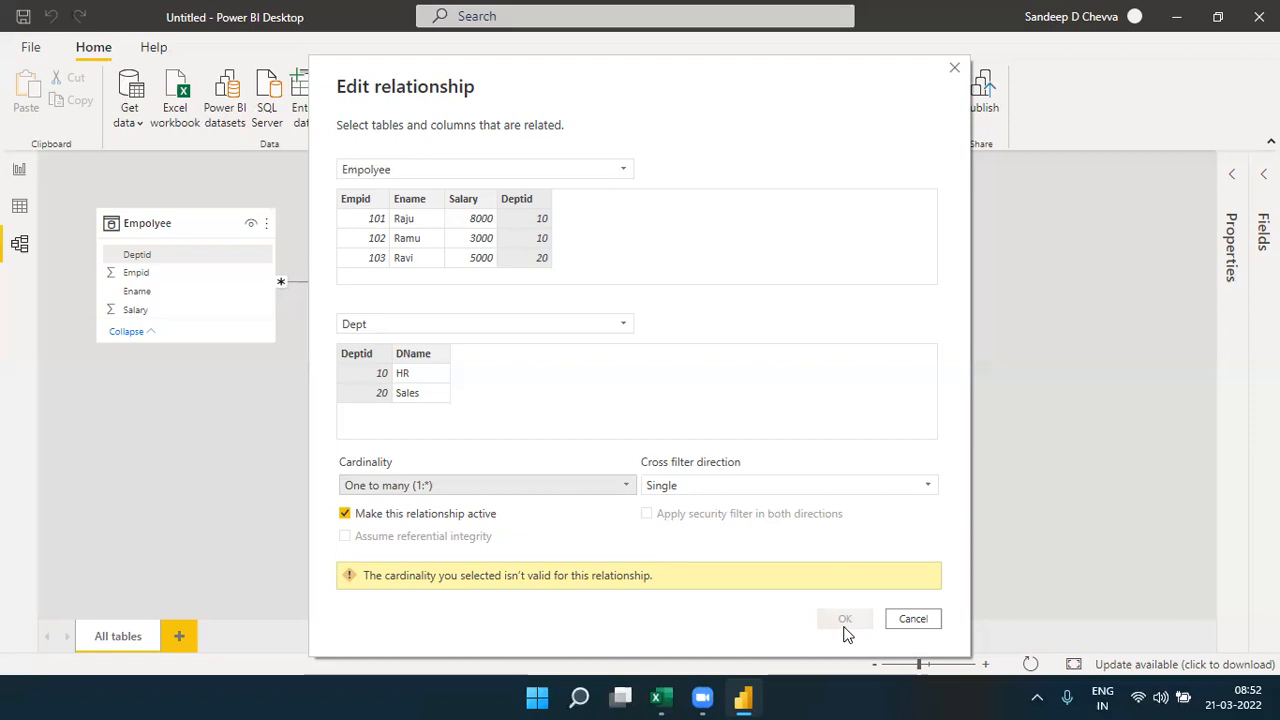
pyautogui.click(628, 488)
pyautogui.click(437, 559)
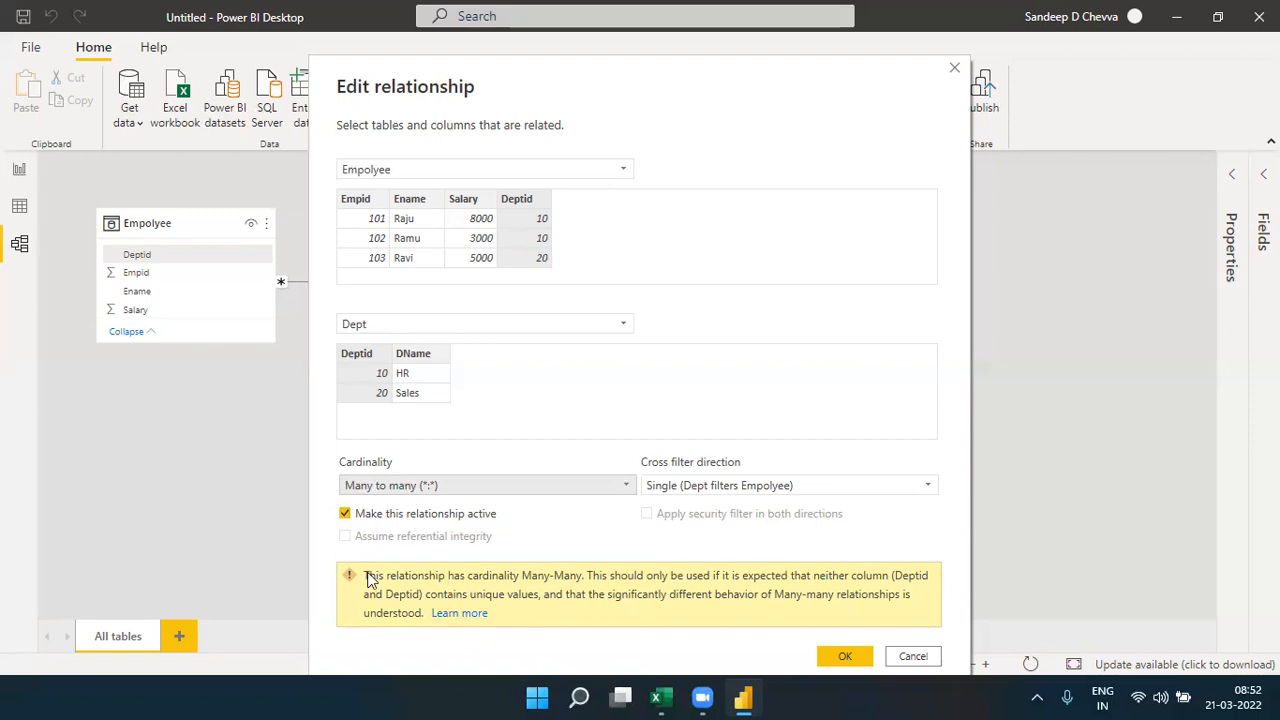
pyautogui.click(609, 489)
pyautogui.click(459, 525)
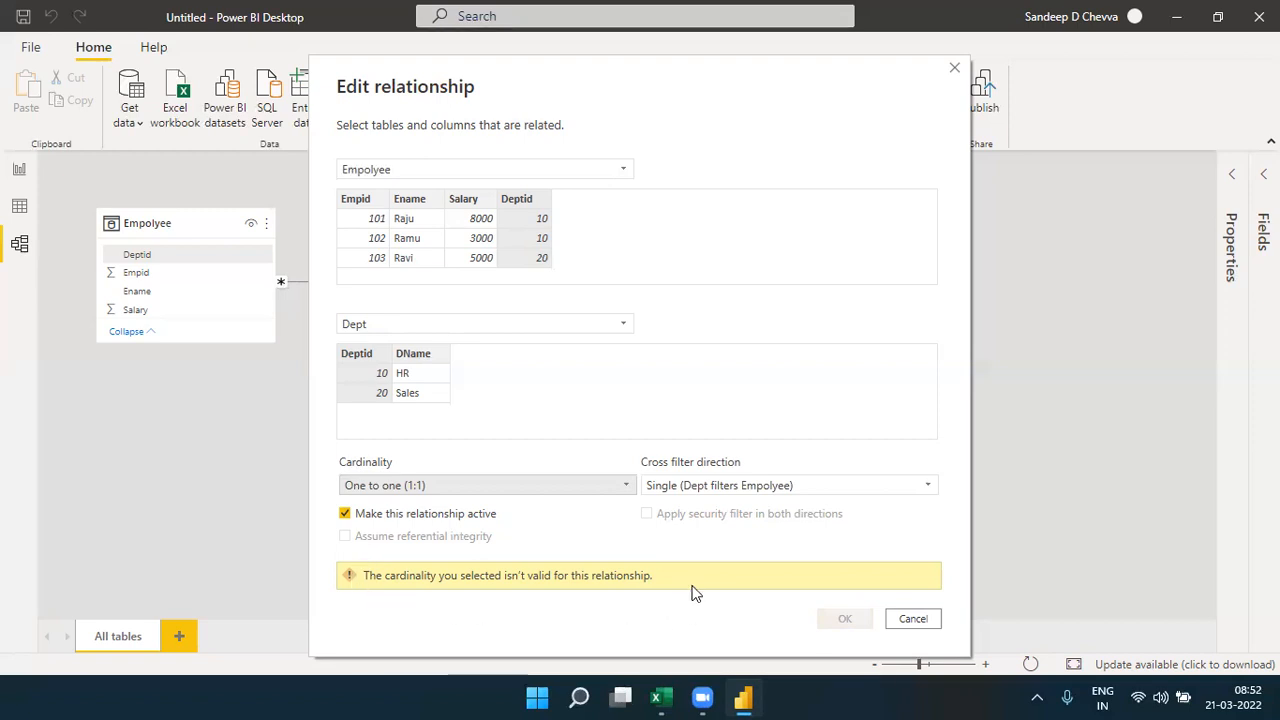
# - Set the relationship's cardinality back to Many to one (*:1) and apply it
pyautogui.click(627, 486)
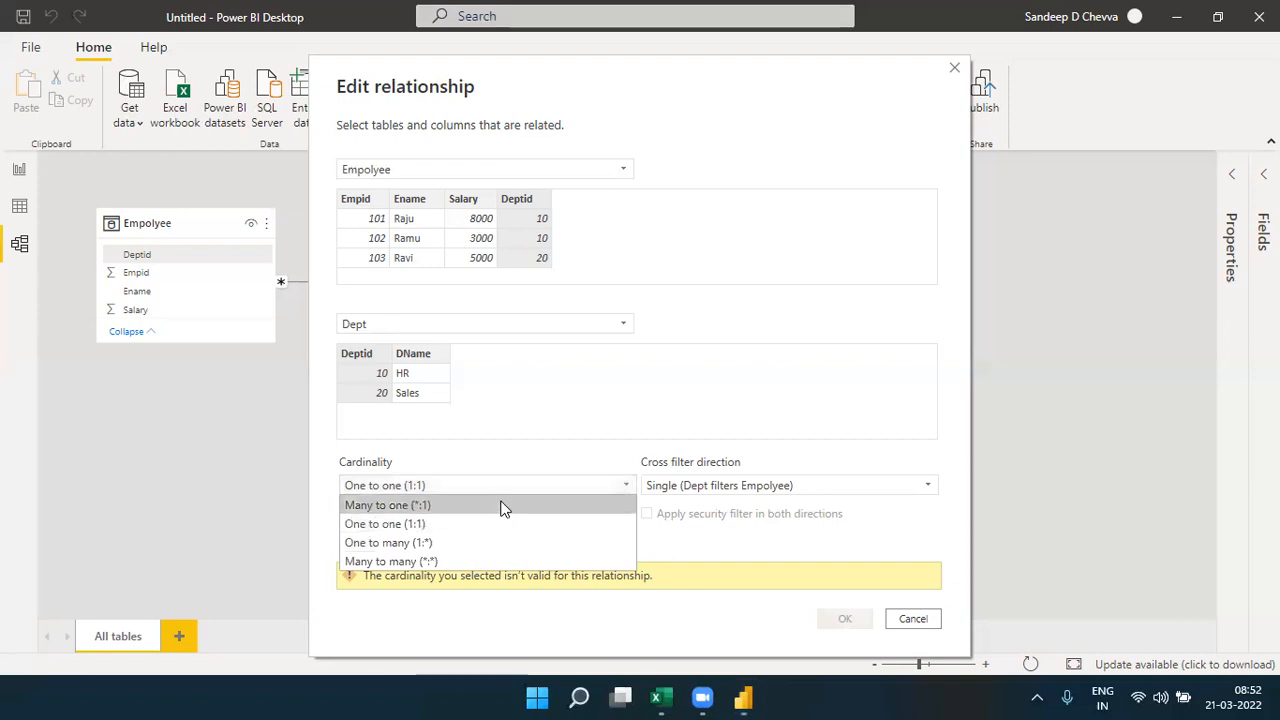
pyautogui.click(503, 509)
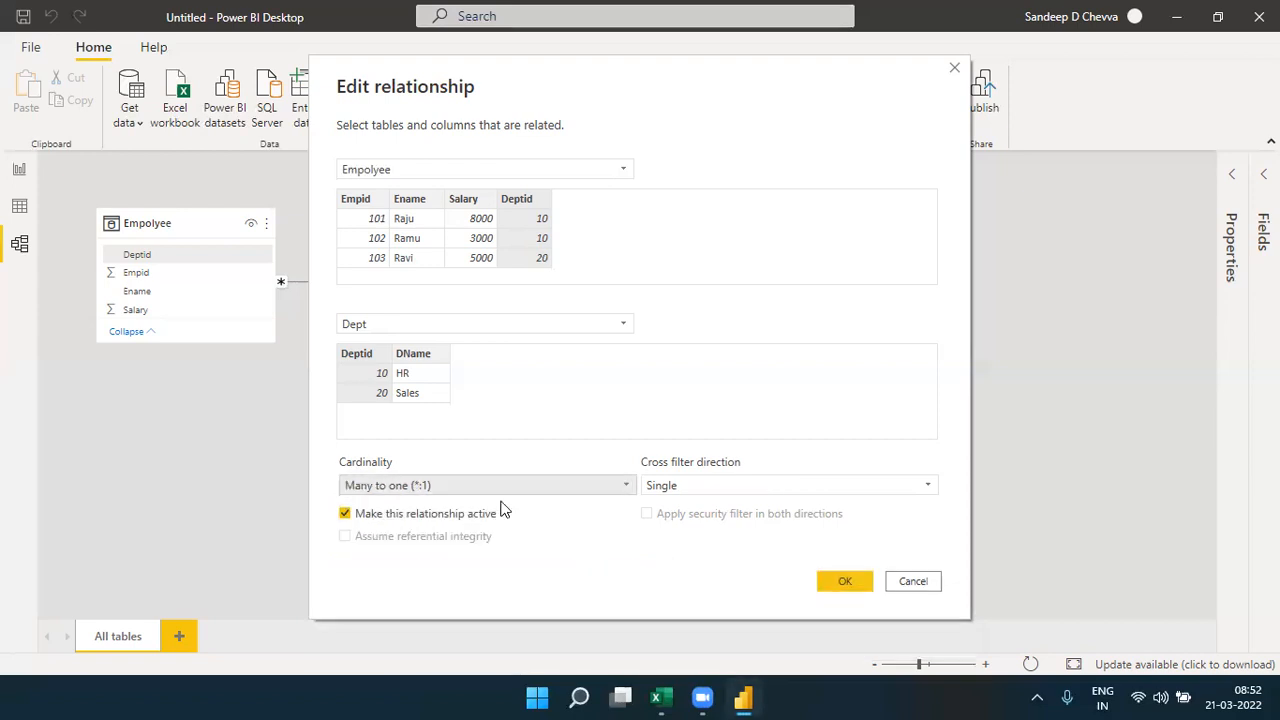
pyautogui.click(843, 582)
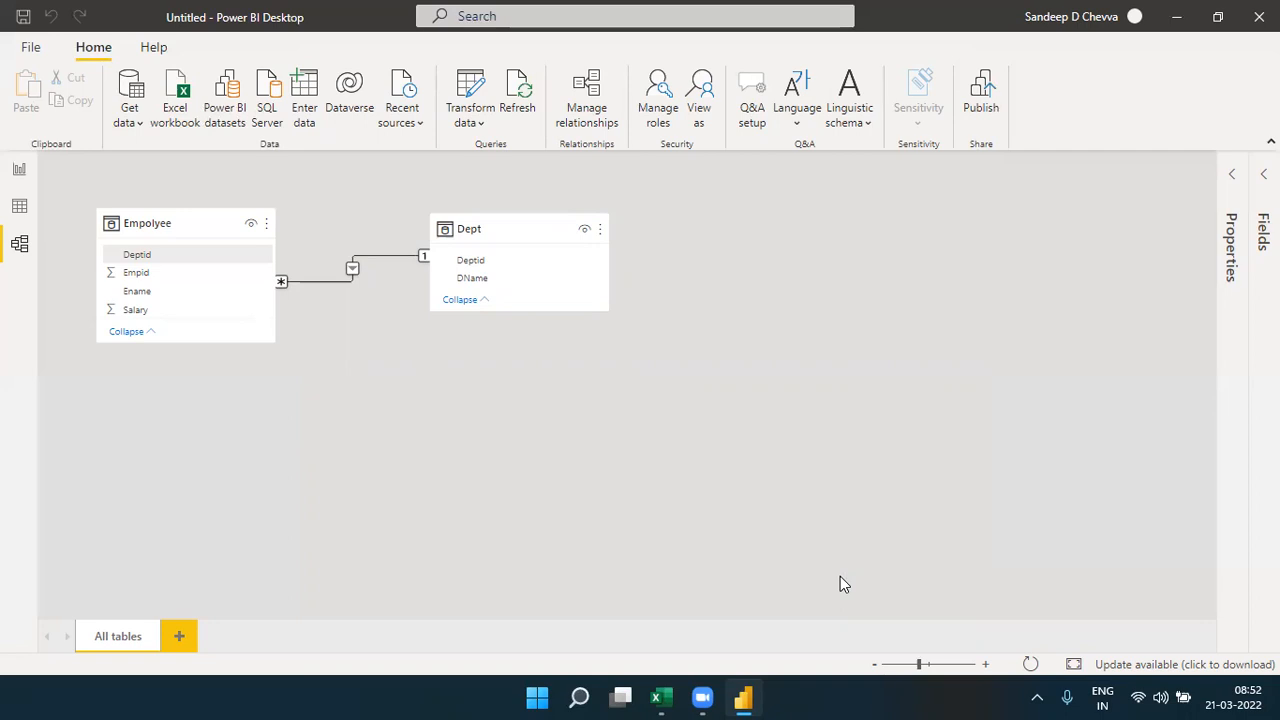
# - Place the Dept table closer to Empolyee in the diagram, and check the table visual in the report before returning to the model
pyautogui.moveTo(480, 237); pyautogui.dragTo(431, 230)
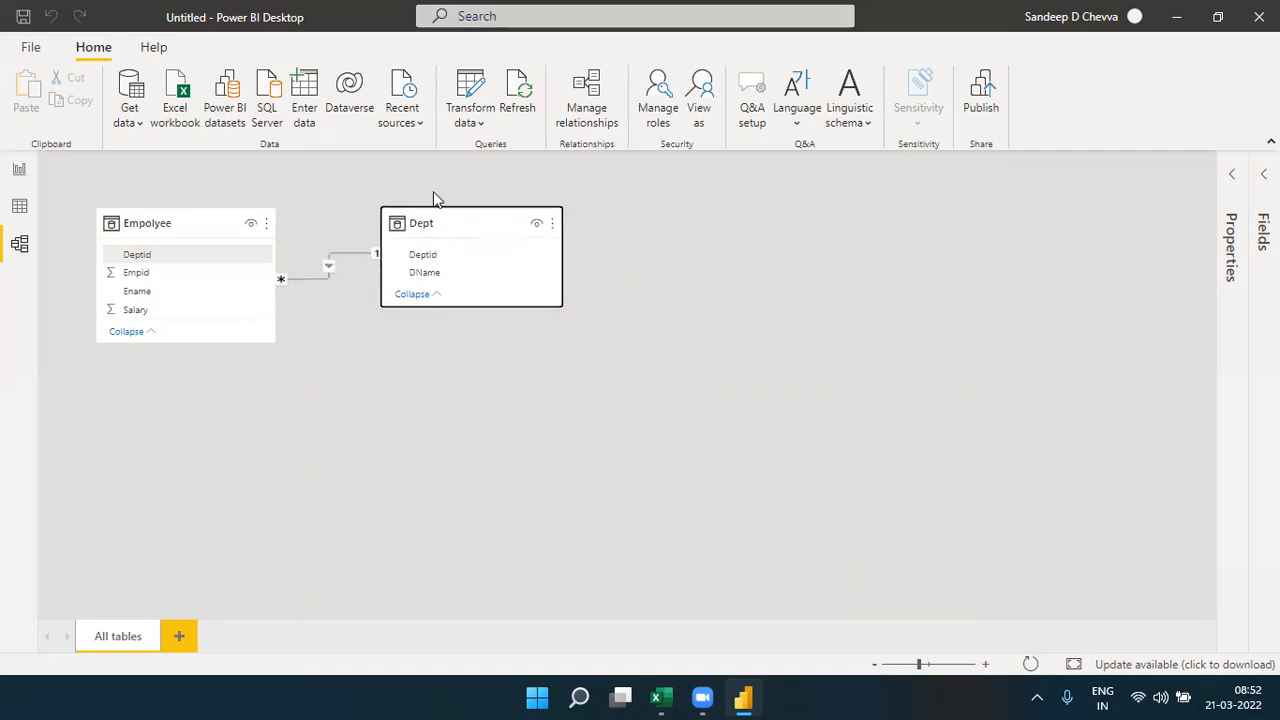
pyautogui.click(30, 174)
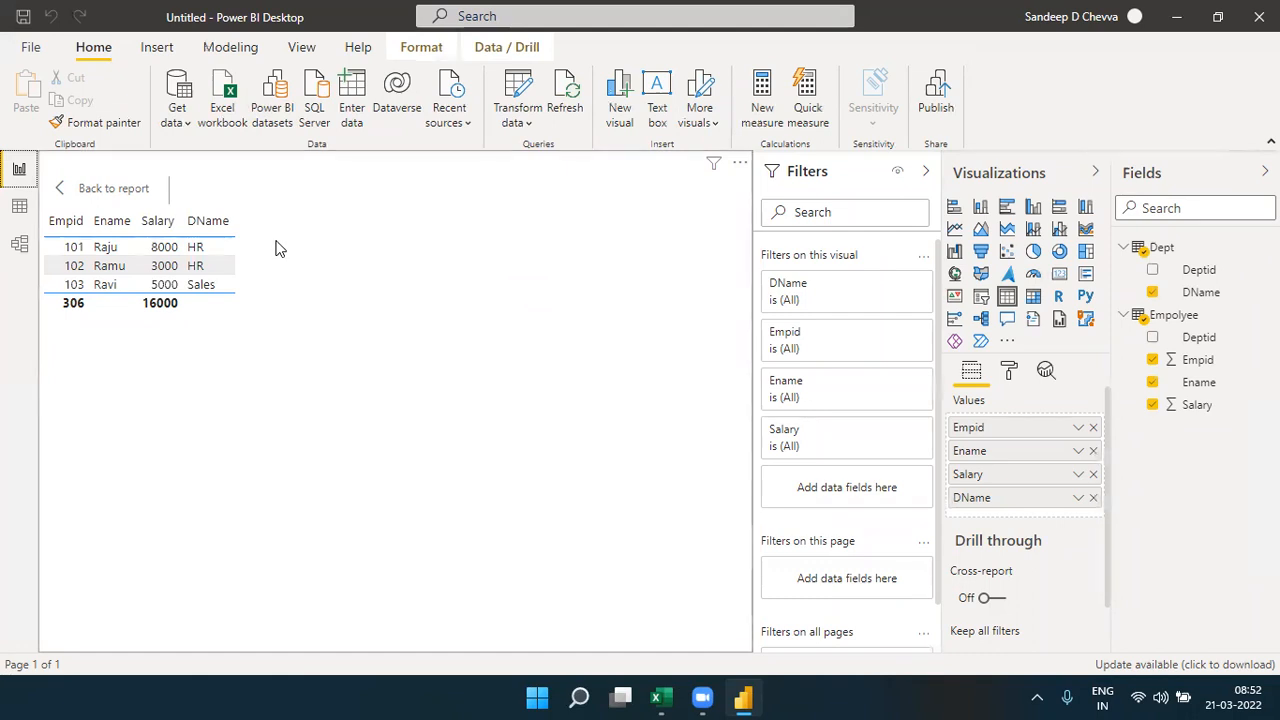
pyautogui.click(22, 250)
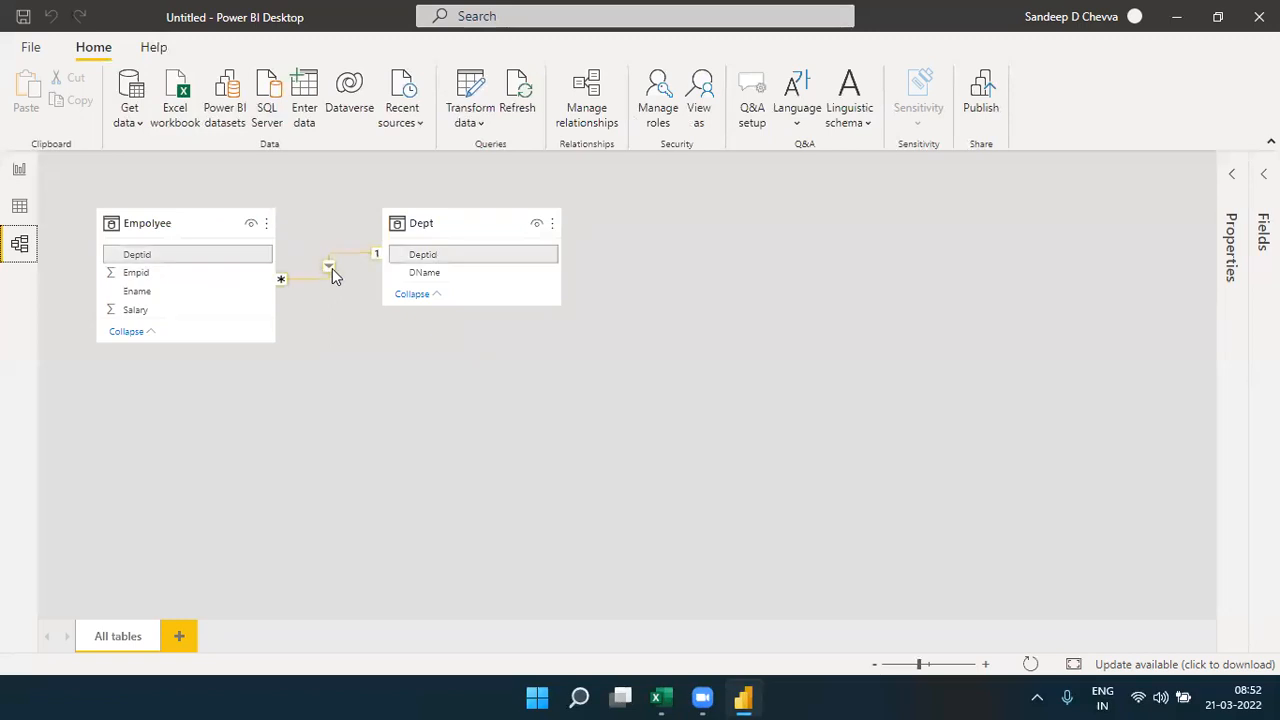
# - Make the relationship between Empolyee and Dept inactive and check the table visual in the report
pyautogui.click(984, 664)
pyautogui.click(984, 664)
pyautogui.click(984, 664)
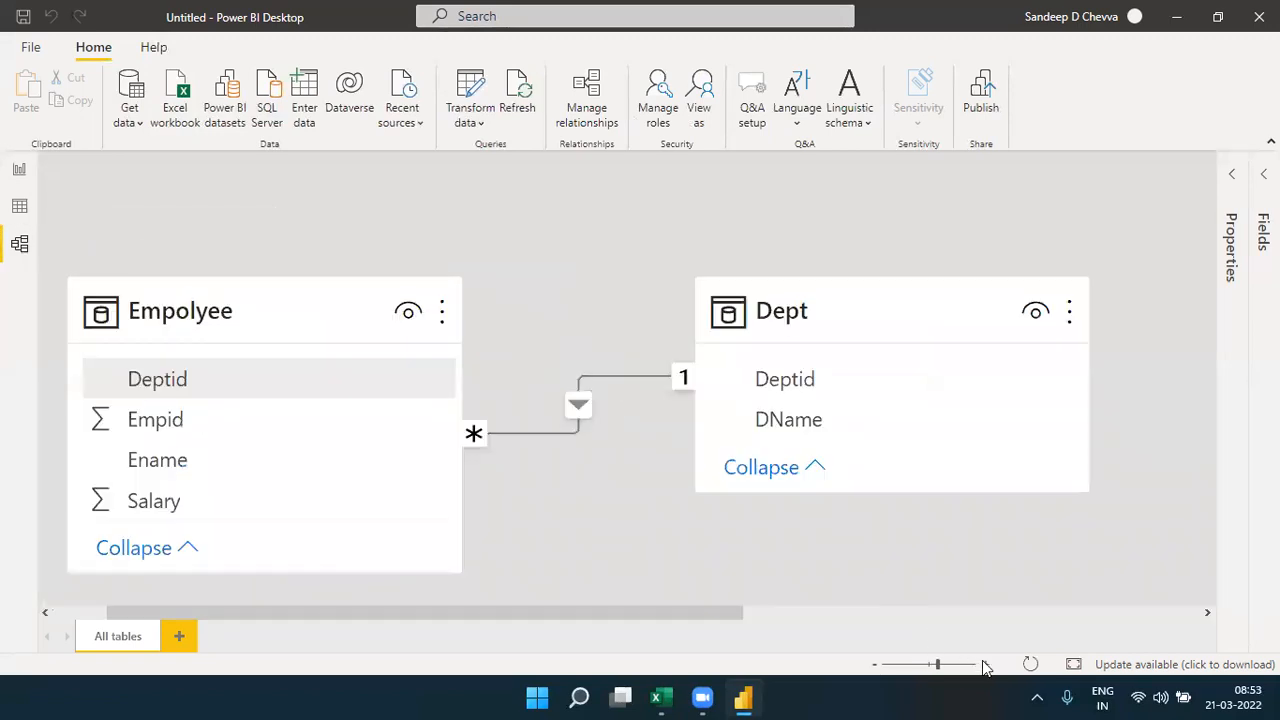
pyautogui.doubleClick(579, 407)
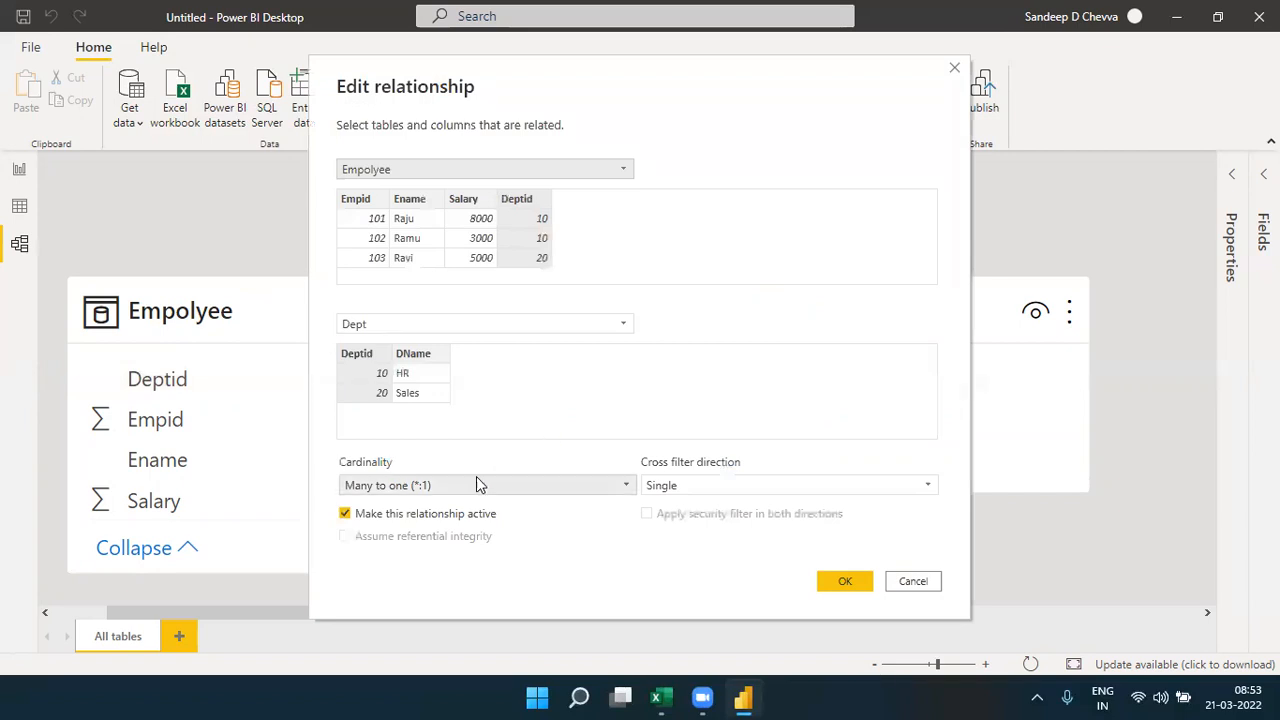
pyautogui.click(427, 519)
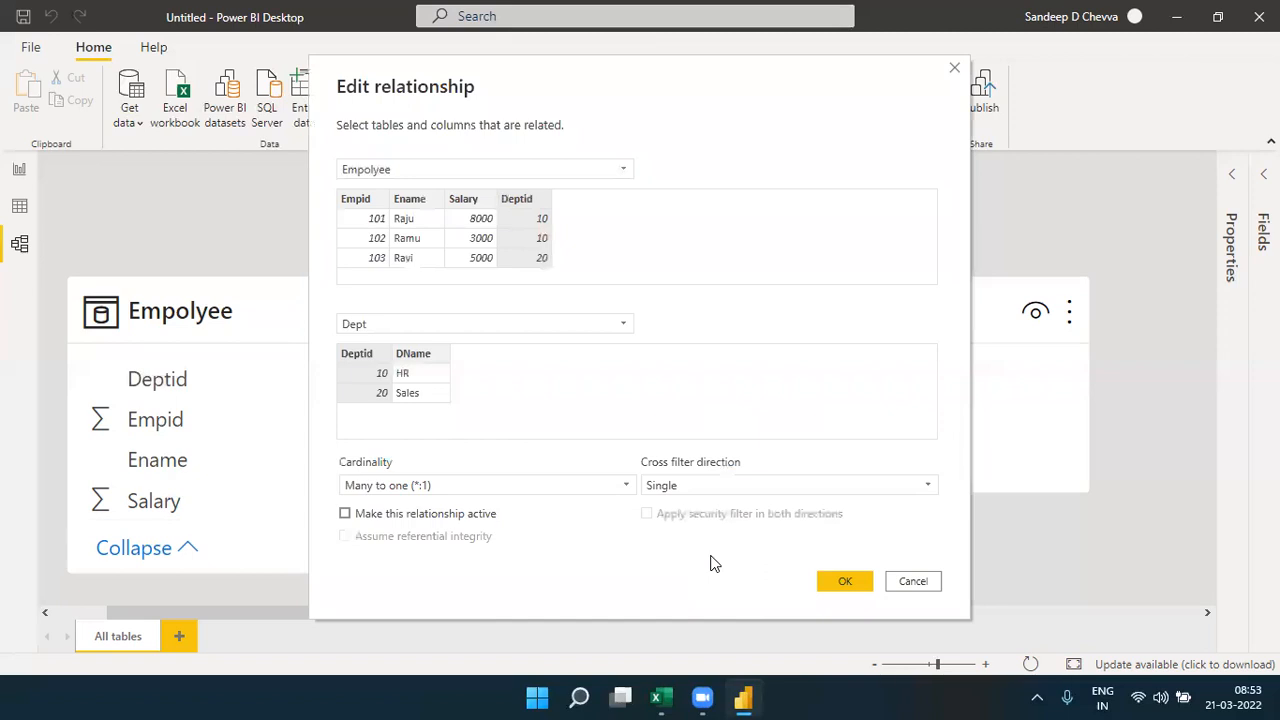
pyautogui.click(828, 582)
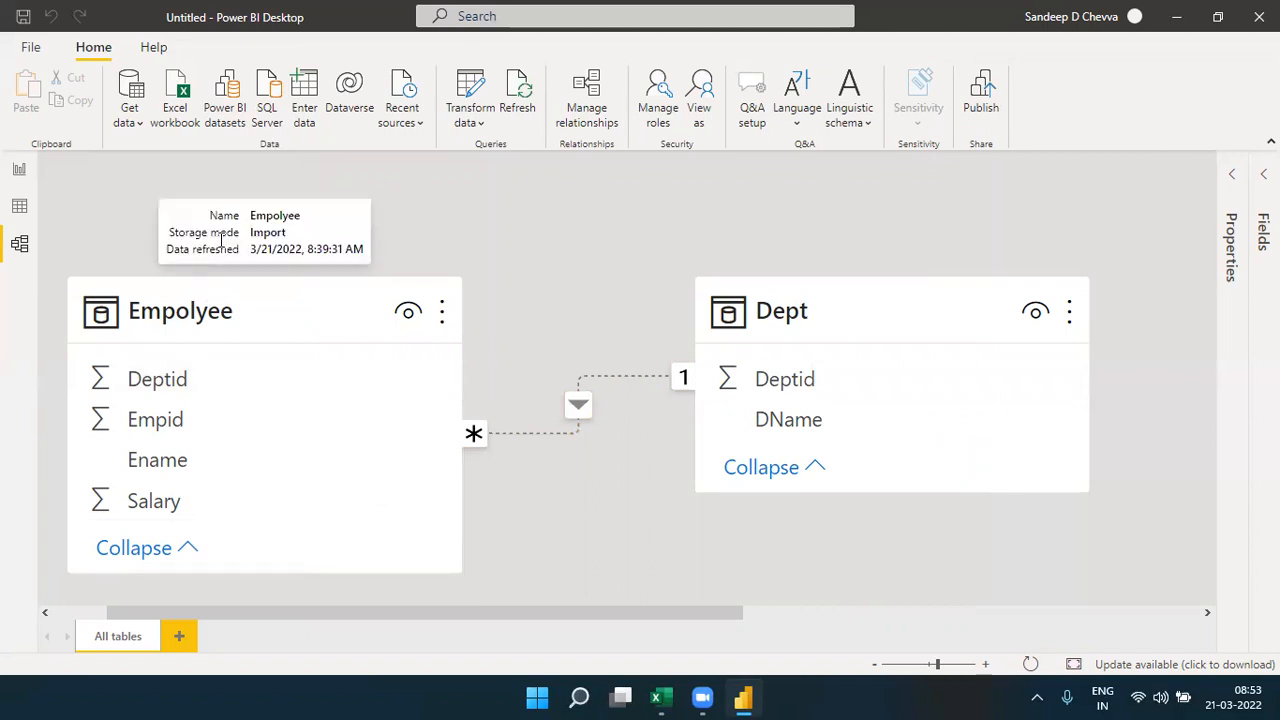
pyautogui.click(24, 176)
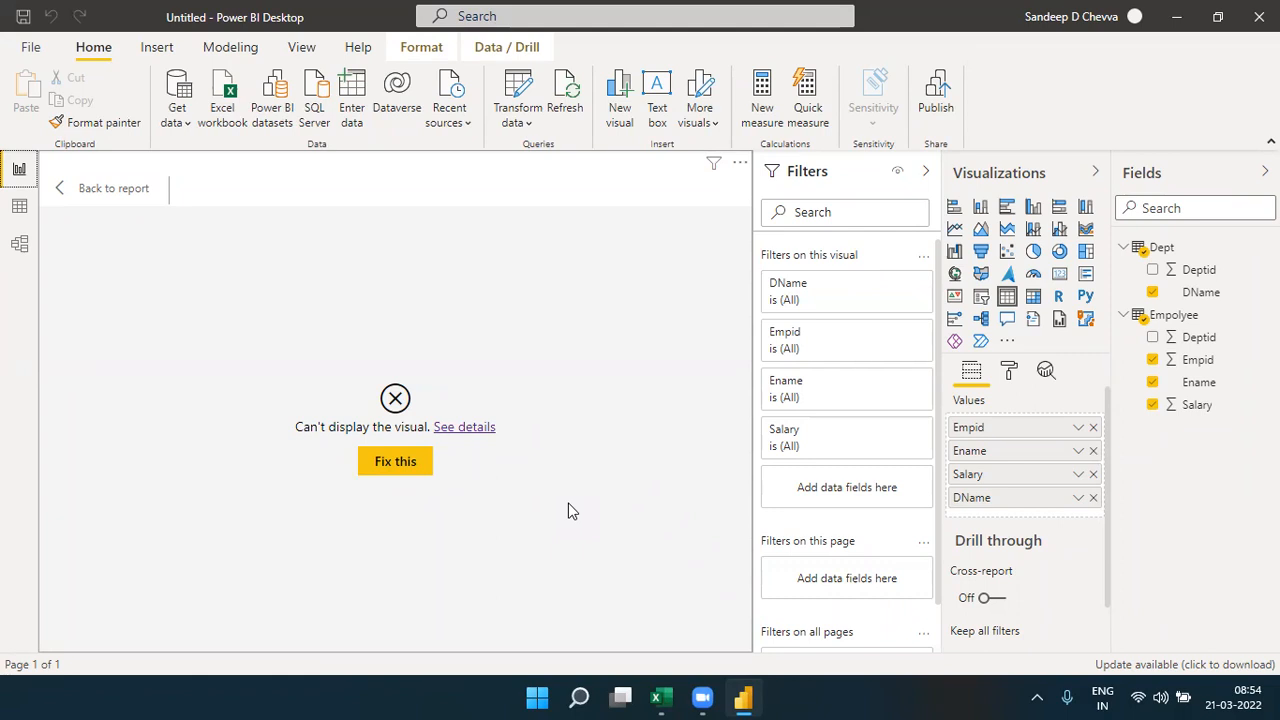
# - Return to the model diagram and make the Empolyee–Dept relationship active again
pyautogui.click(18, 258)
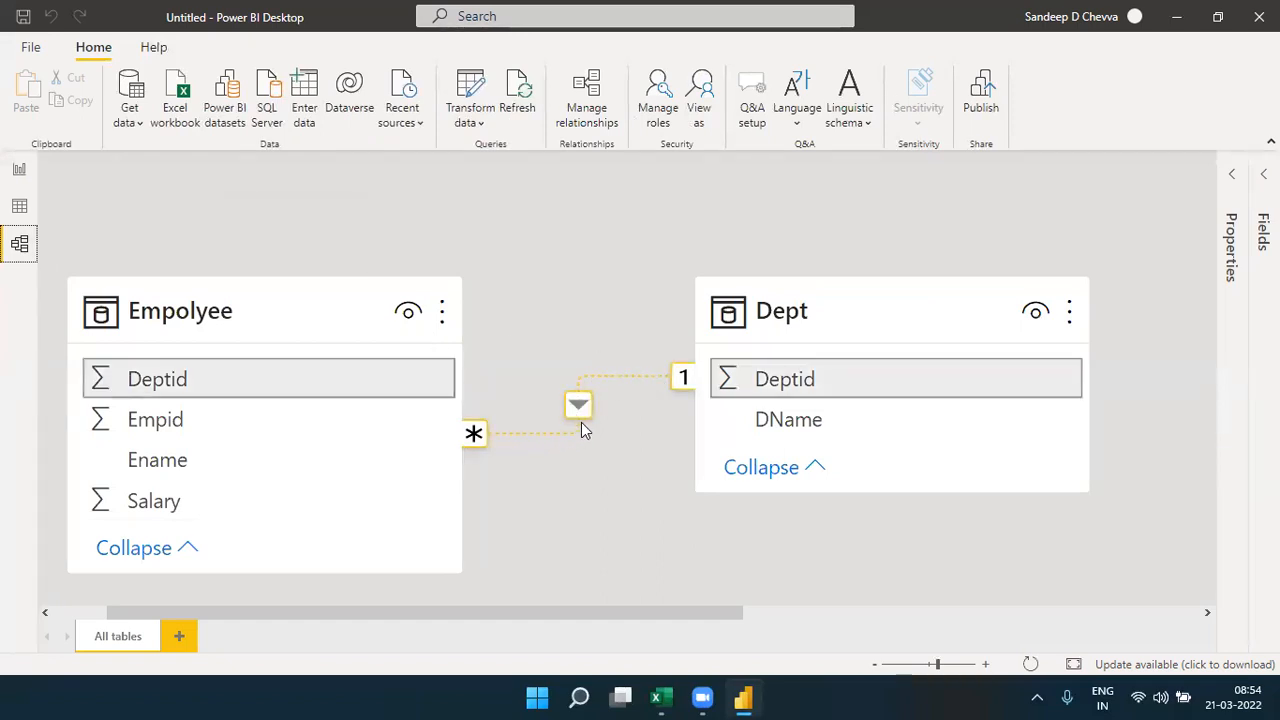
pyautogui.doubleClick(583, 409)
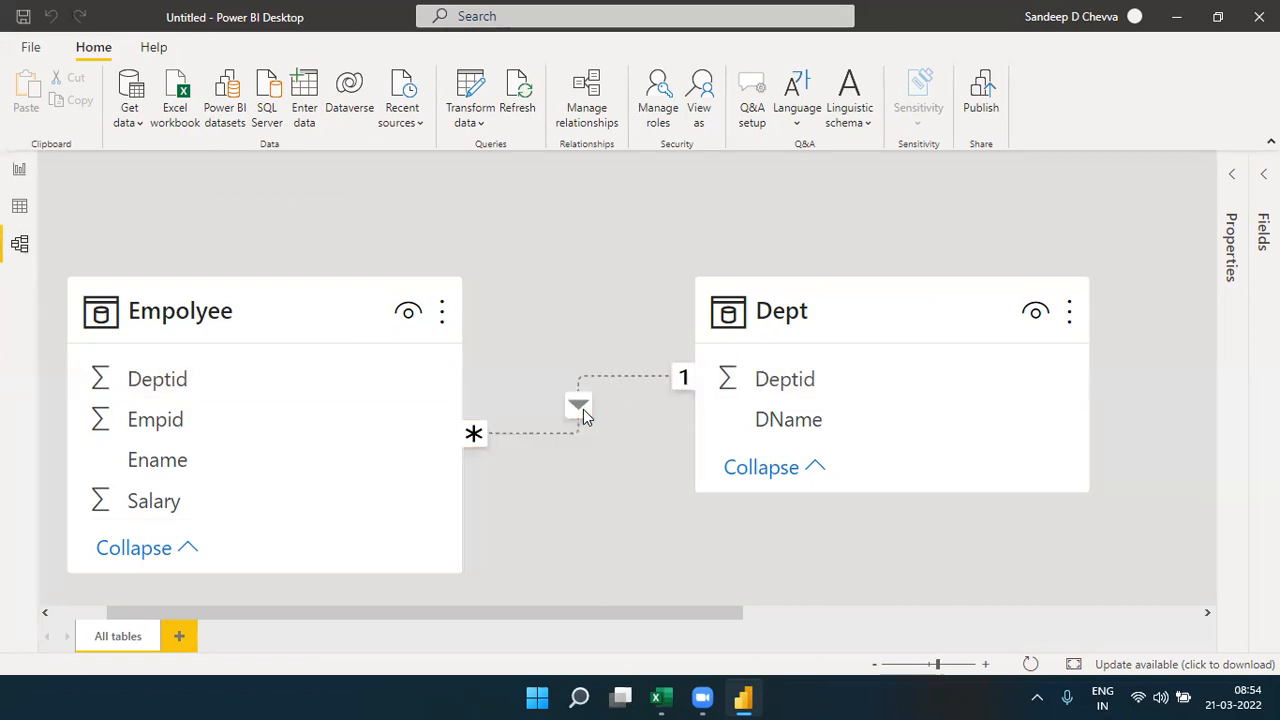
pyautogui.click(428, 515)
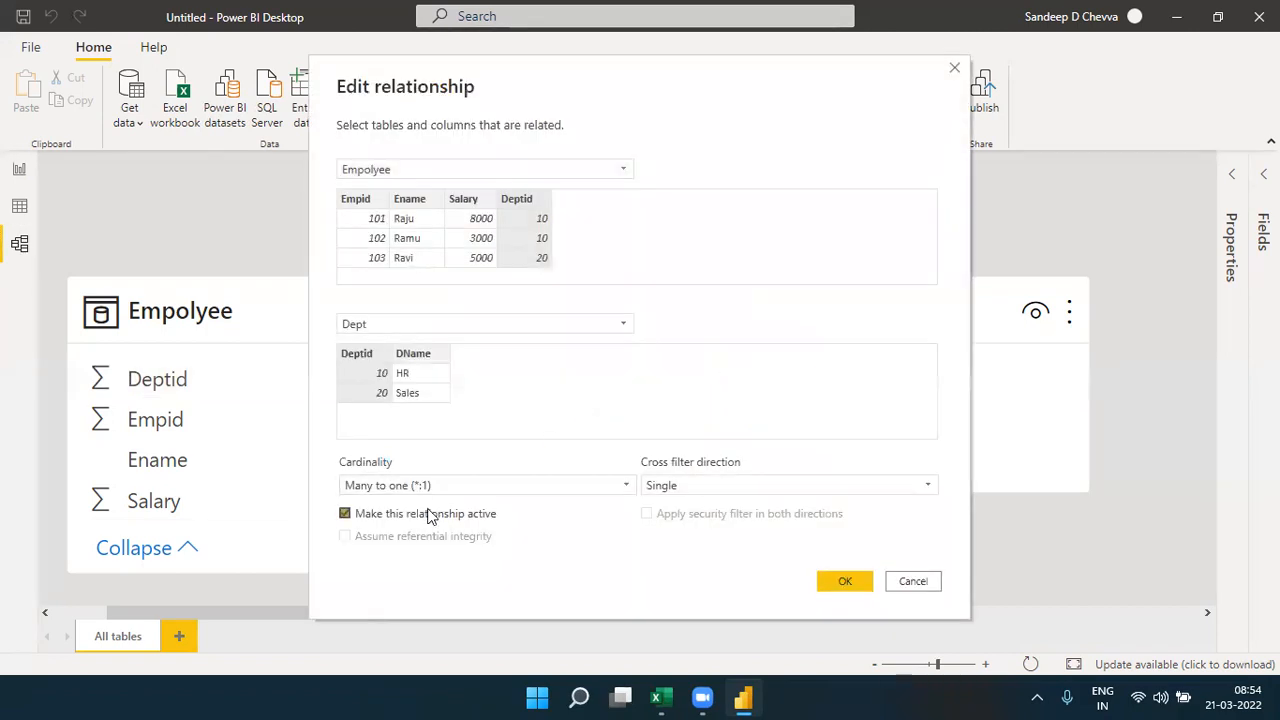
pyautogui.click(828, 588)
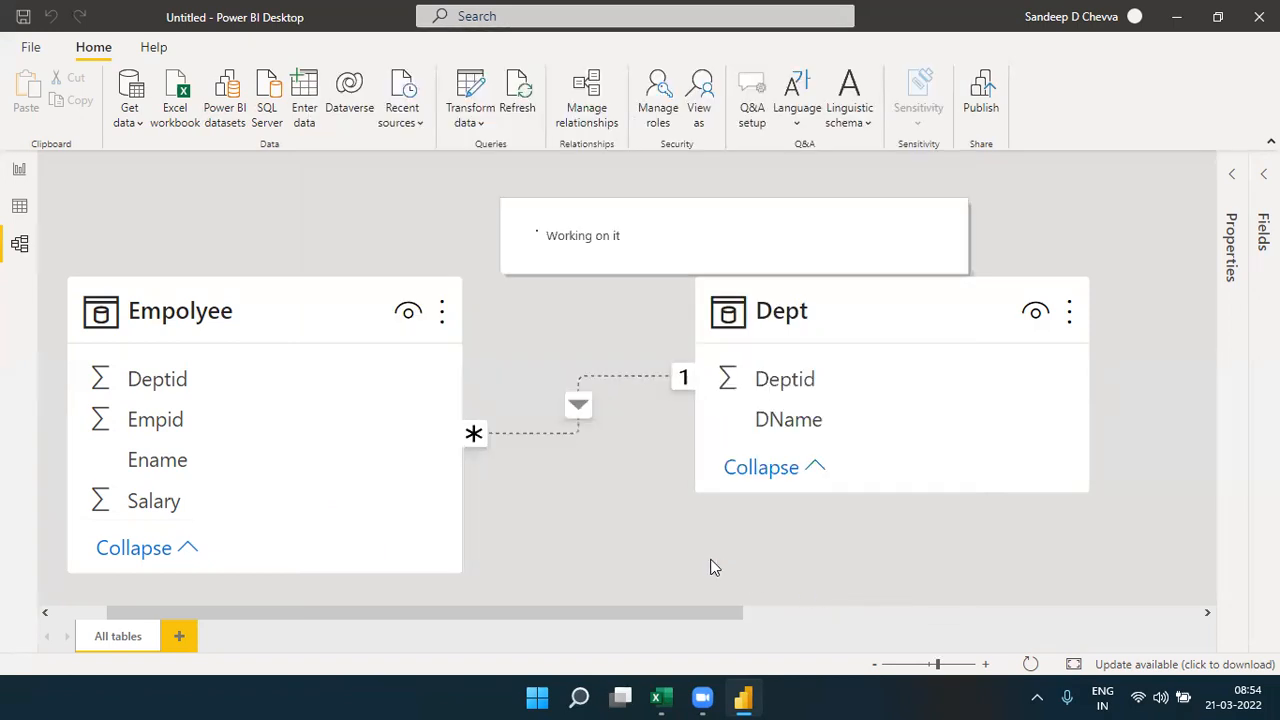
# - Go from the focused table visual back to the full report page and shrink the table visual's frame
pyautogui.click(20, 170)
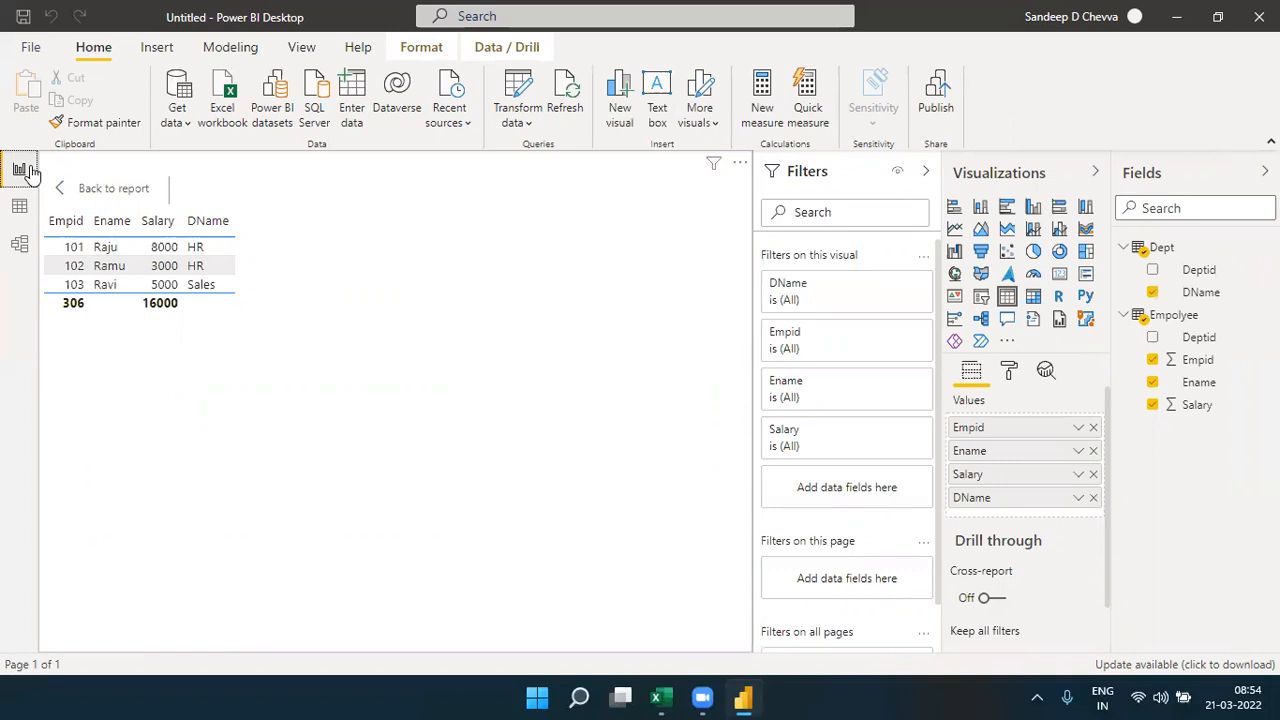
pyautogui.click(113, 188)
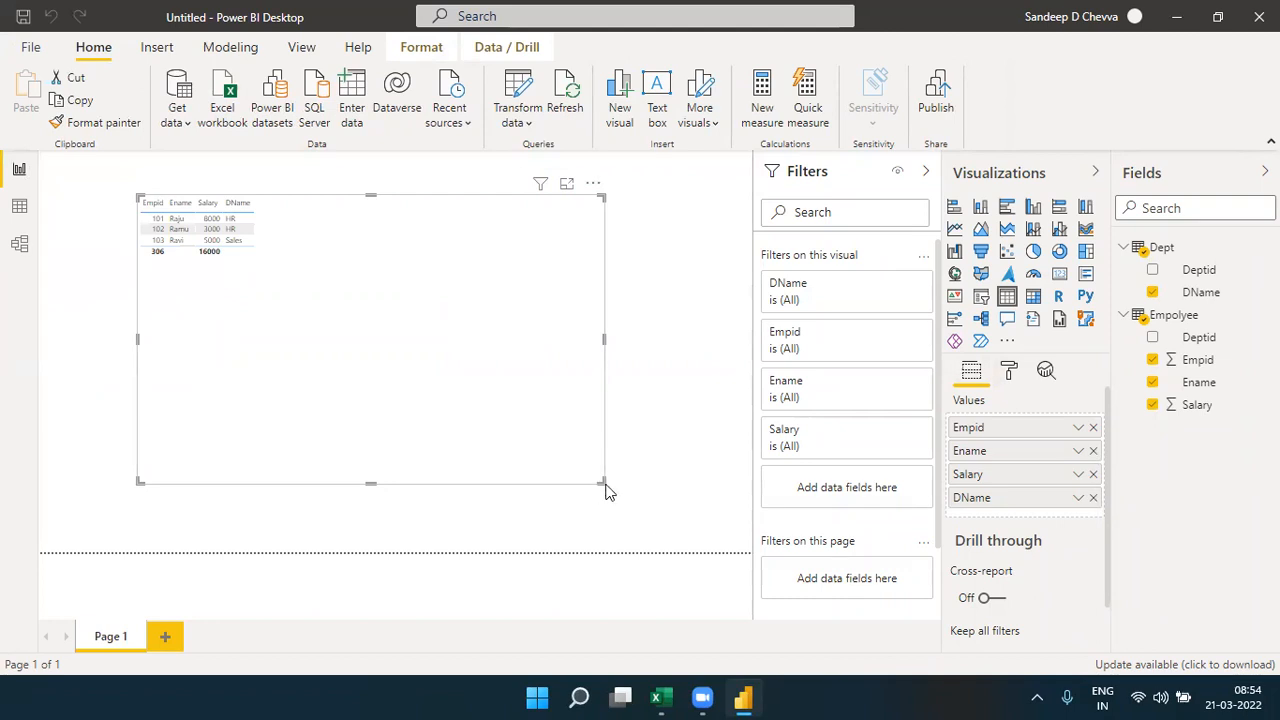
pyautogui.moveTo(605, 484); pyautogui.dragTo(508, 317)
# - Insert an empty pie chart on the report page and remove the stray Q&A visual
pyautogui.doubleClick(337, 386)
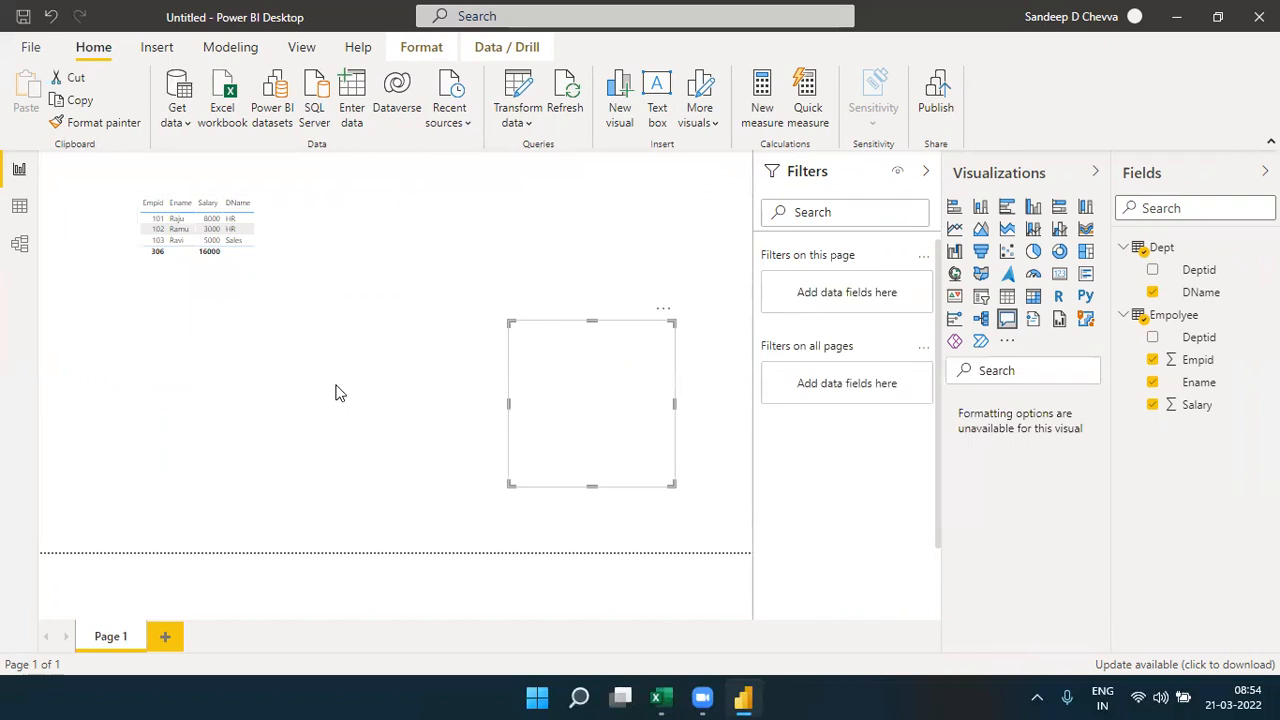
pyautogui.click(337, 393)
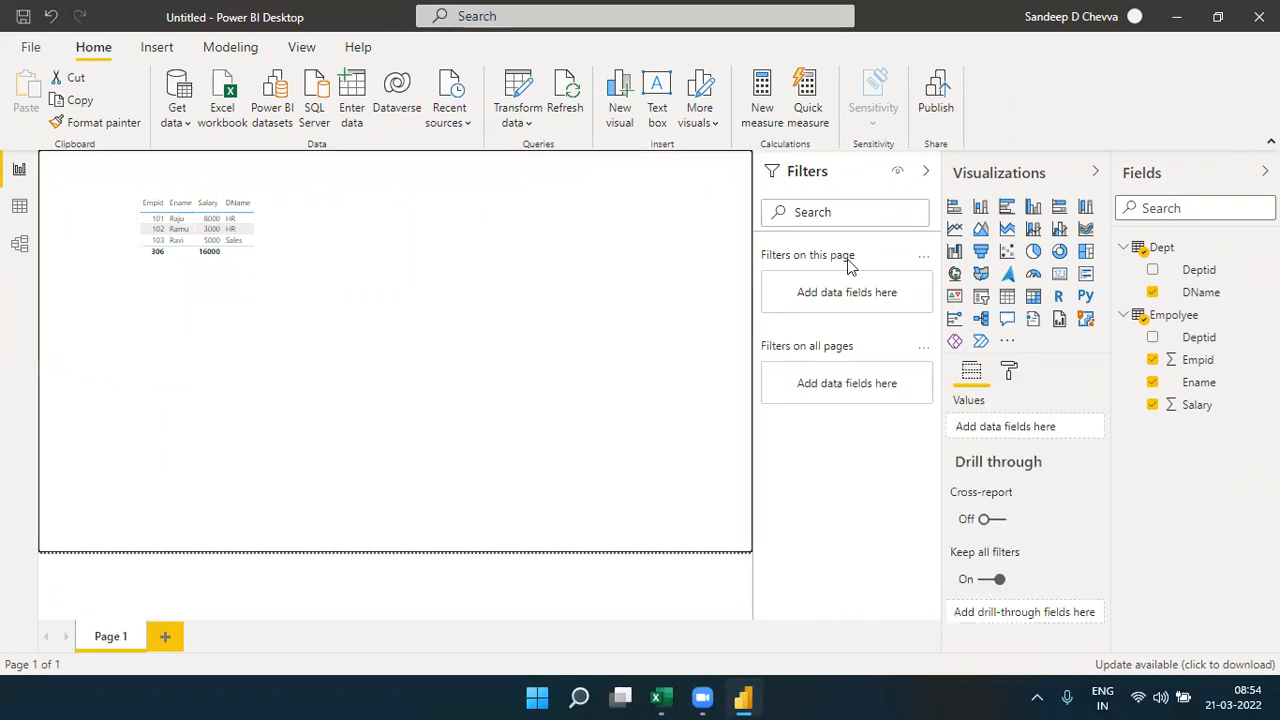
pyautogui.click(1033, 256)
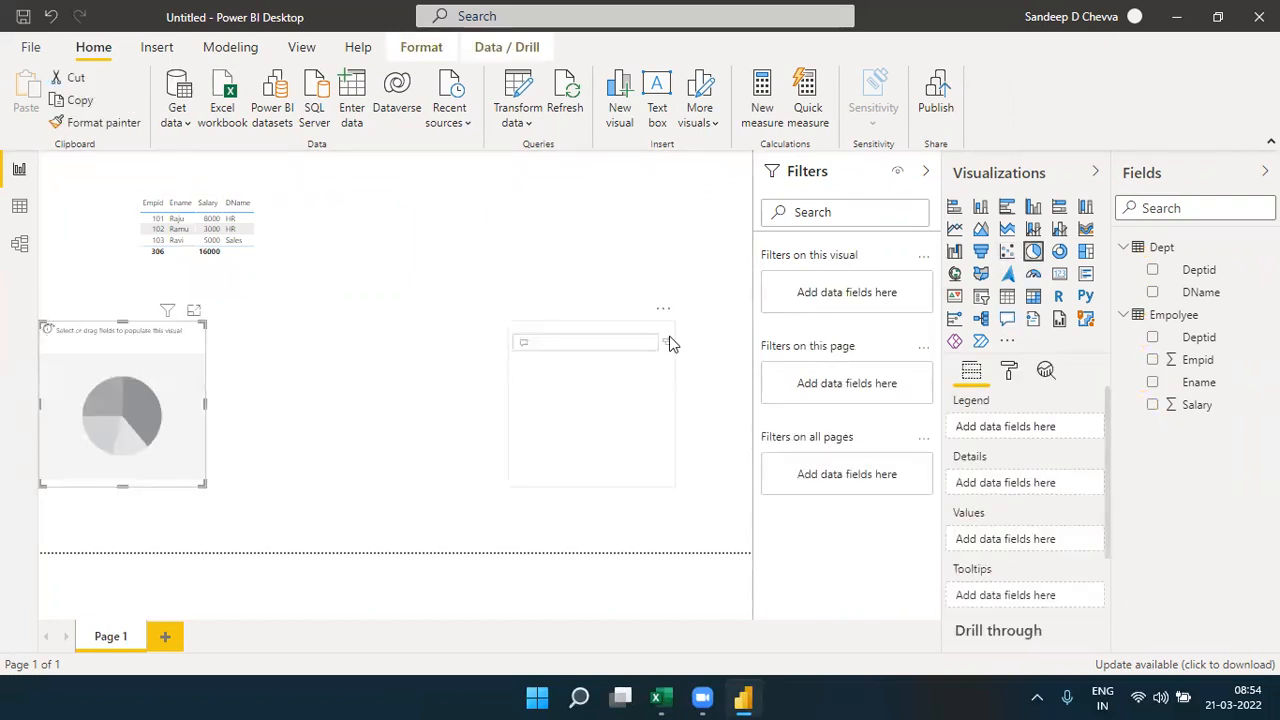
pyautogui.click(663, 309)
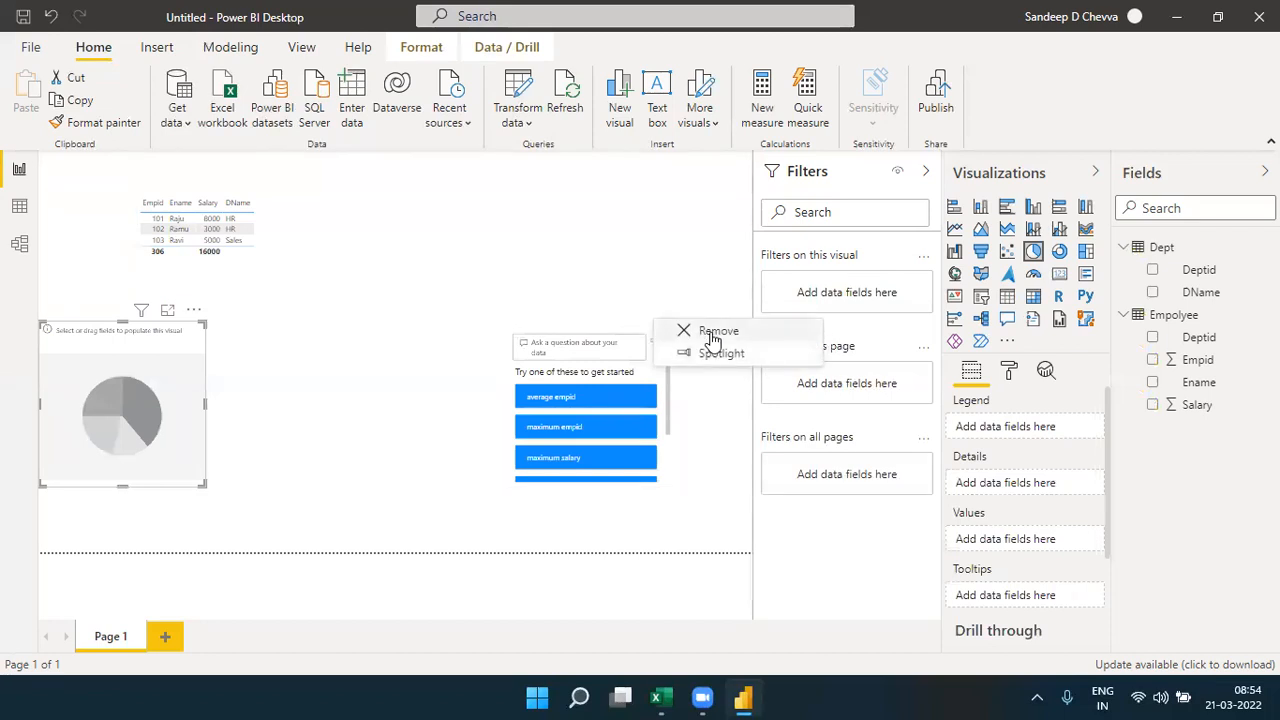
pyautogui.click(712, 340)
# - Position the pie chart below the table visual and give it Empolyee Deptid as legend and Salary as values
pyautogui.moveTo(146, 395); pyautogui.dragTo(279, 403)
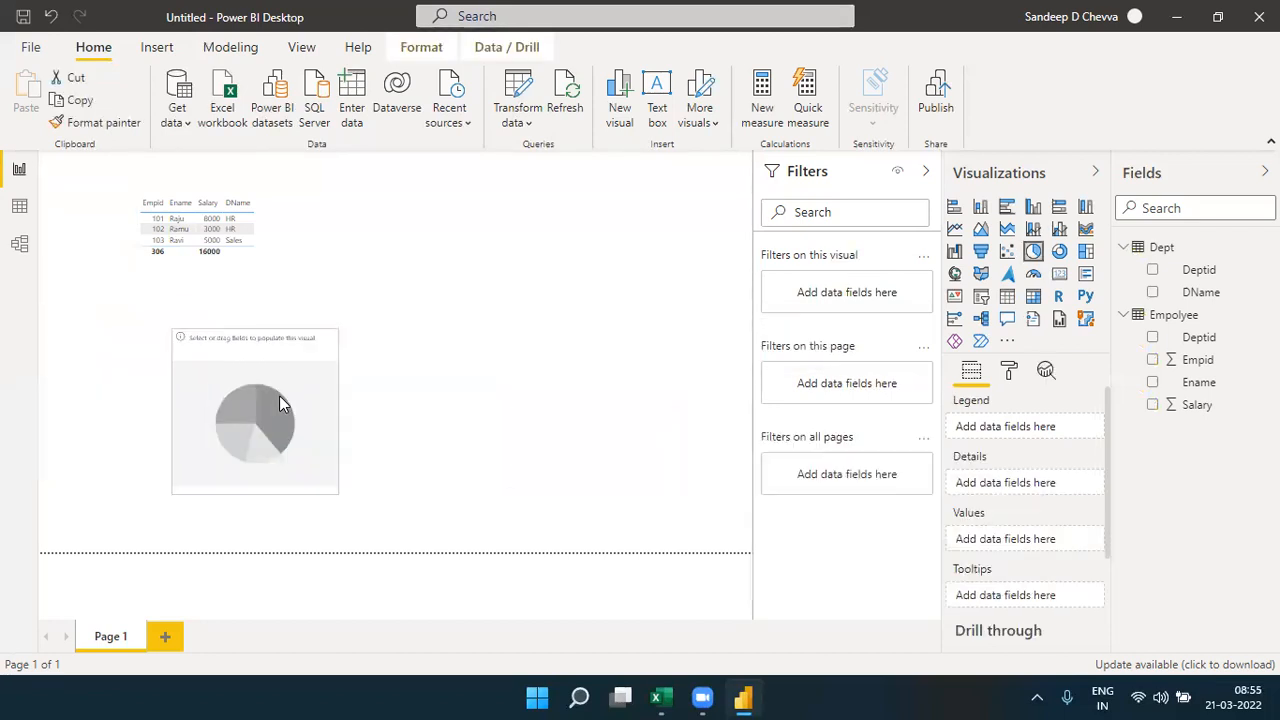
pyautogui.moveTo(1199, 345); pyautogui.dragTo(1057, 437)
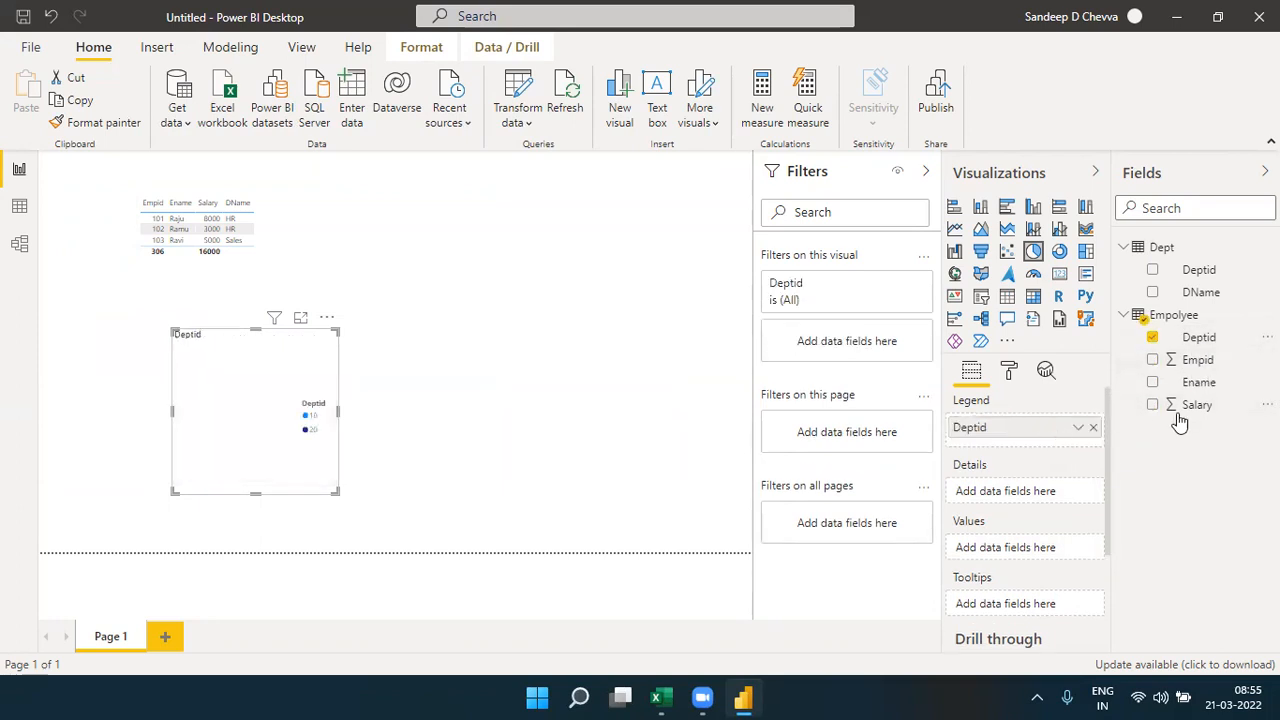
pyautogui.moveTo(1194, 406); pyautogui.dragTo(1048, 565)
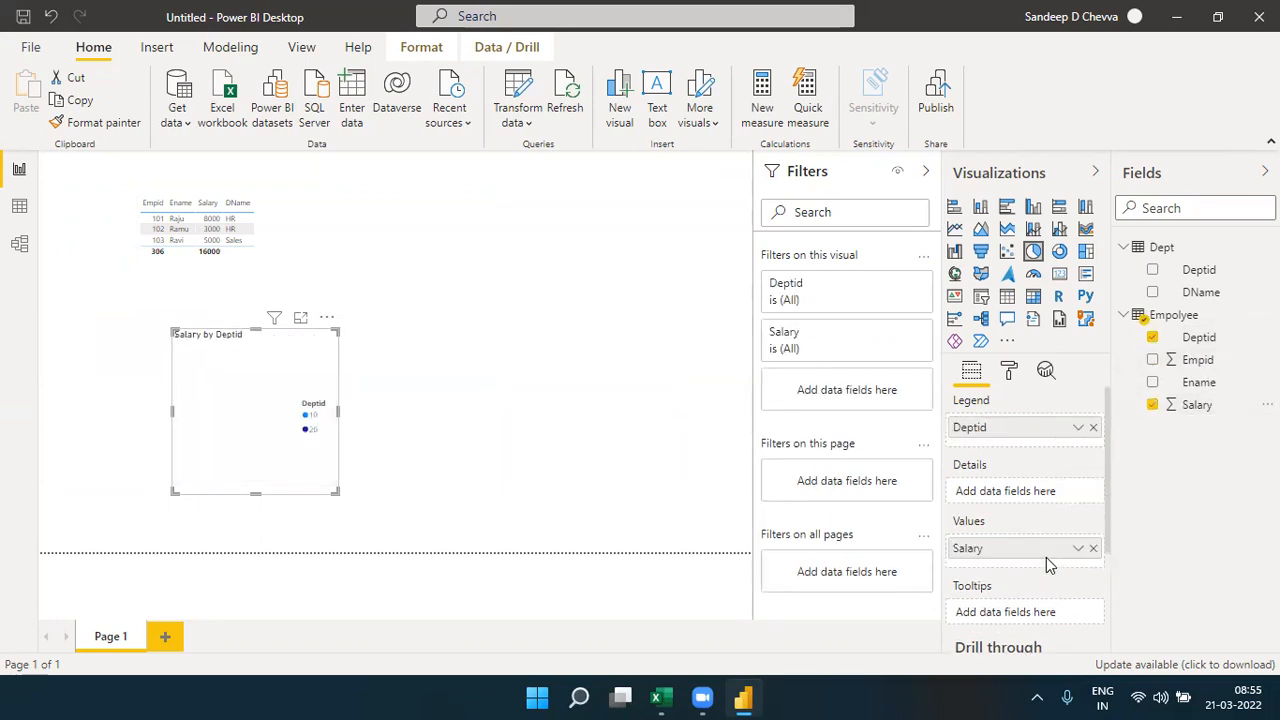
pyautogui.click(508, 451)
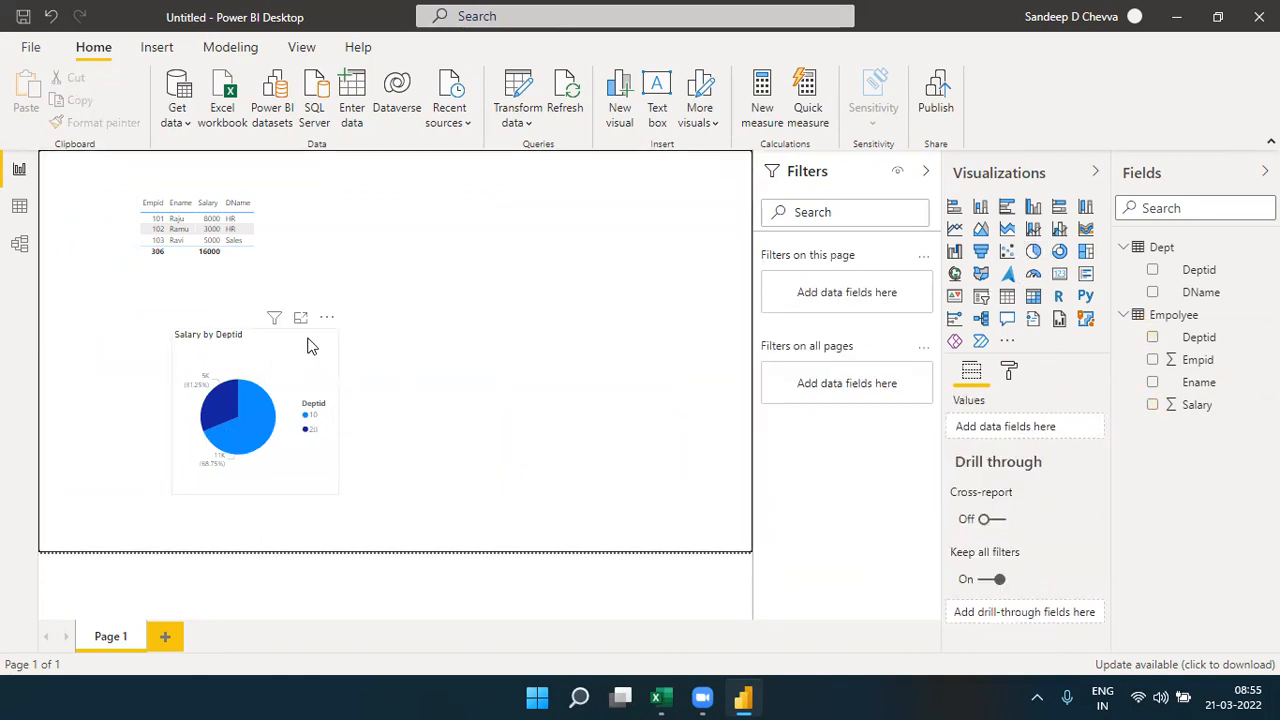
# - Collapse the Filters and Visualizations panes and test how the pie's Deptid 10 and 20 slices filter the table, clearing the selection at the end
pyautogui.click(814, 175)
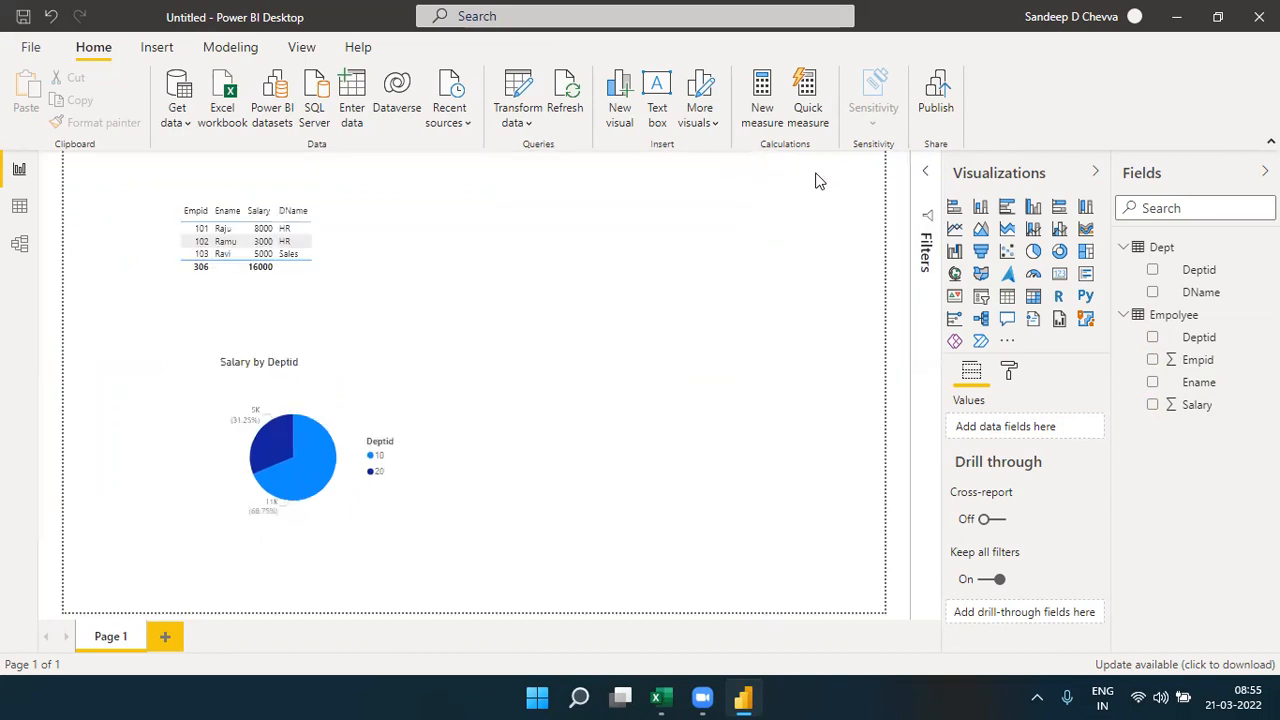
pyautogui.click(1014, 172)
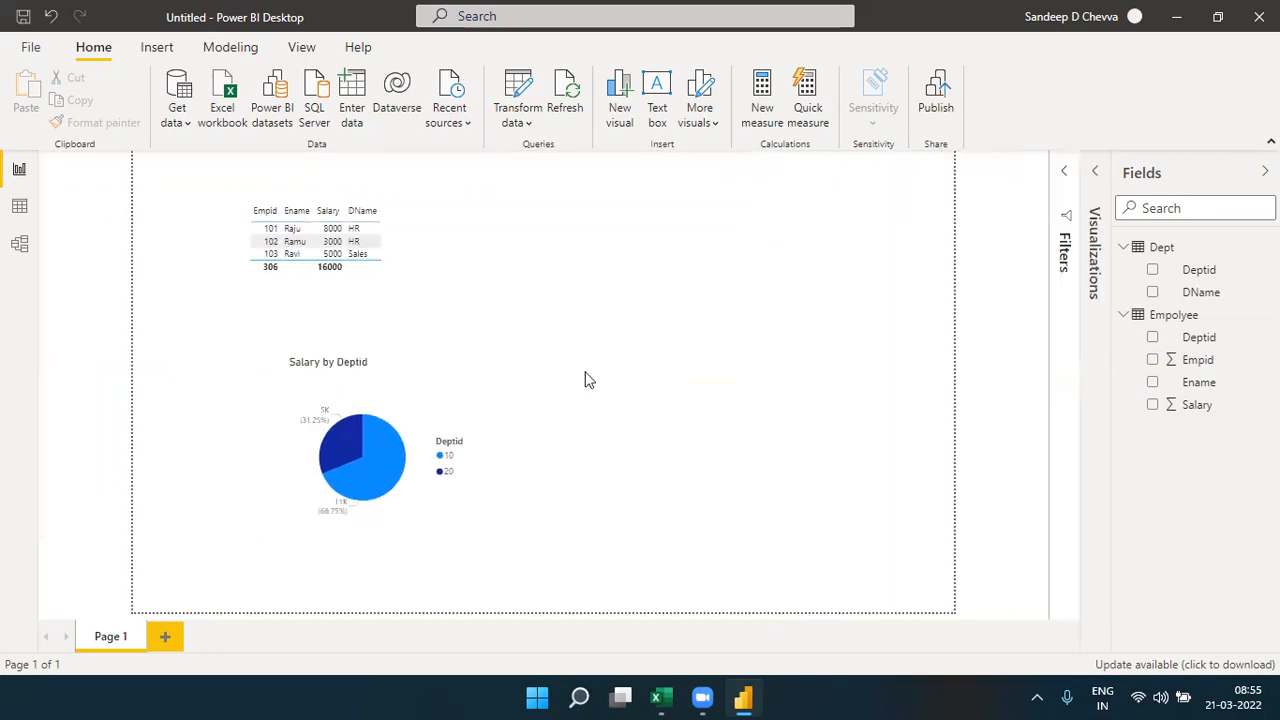
pyautogui.click(377, 447)
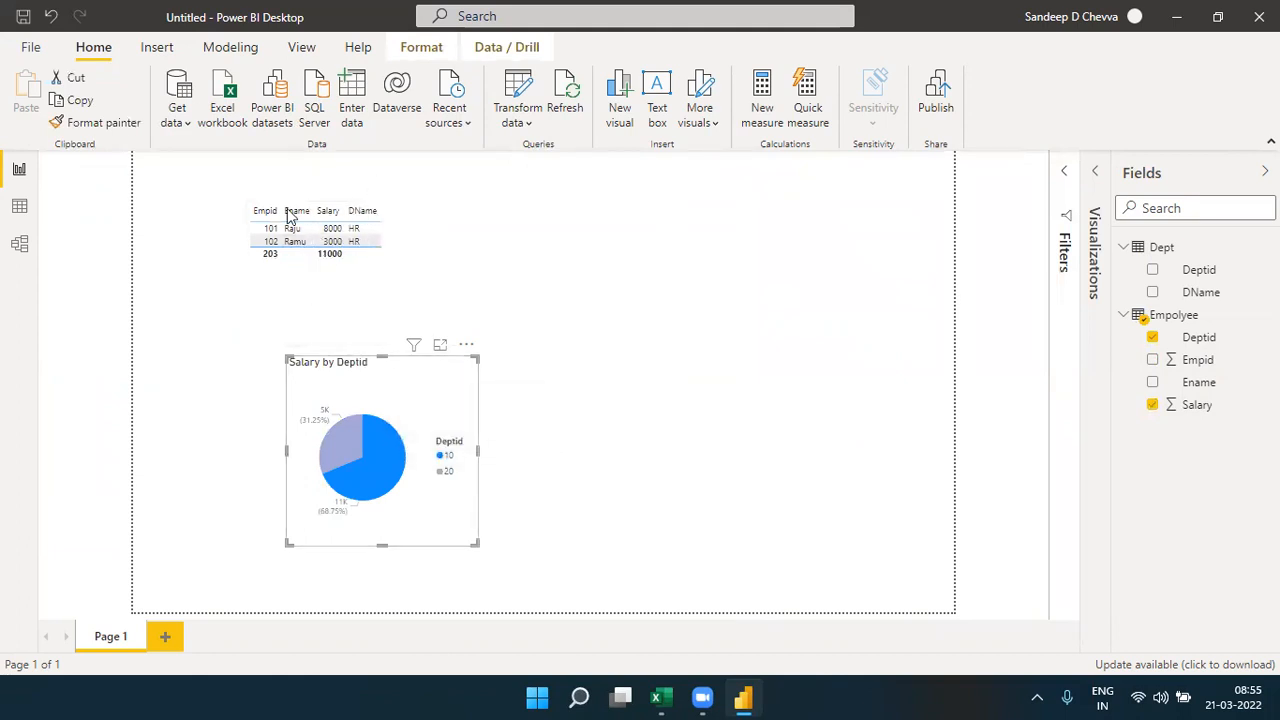
pyautogui.click(336, 441)
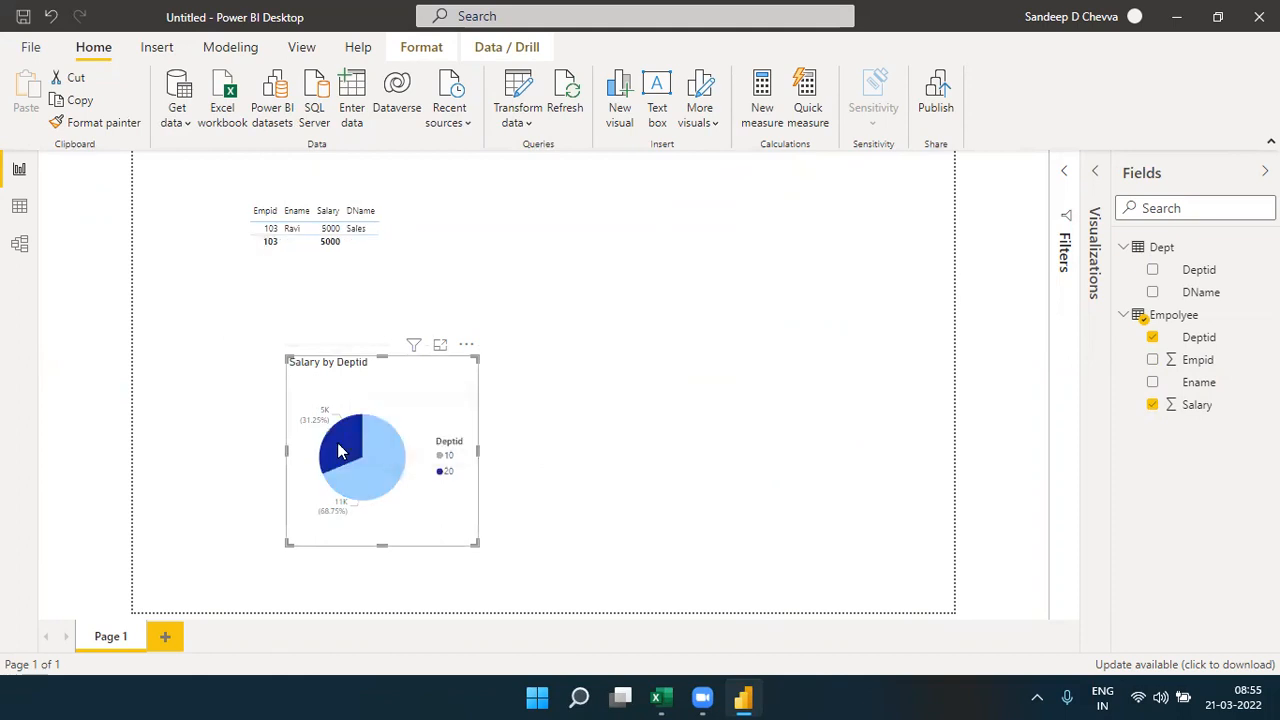
pyautogui.click(337, 442)
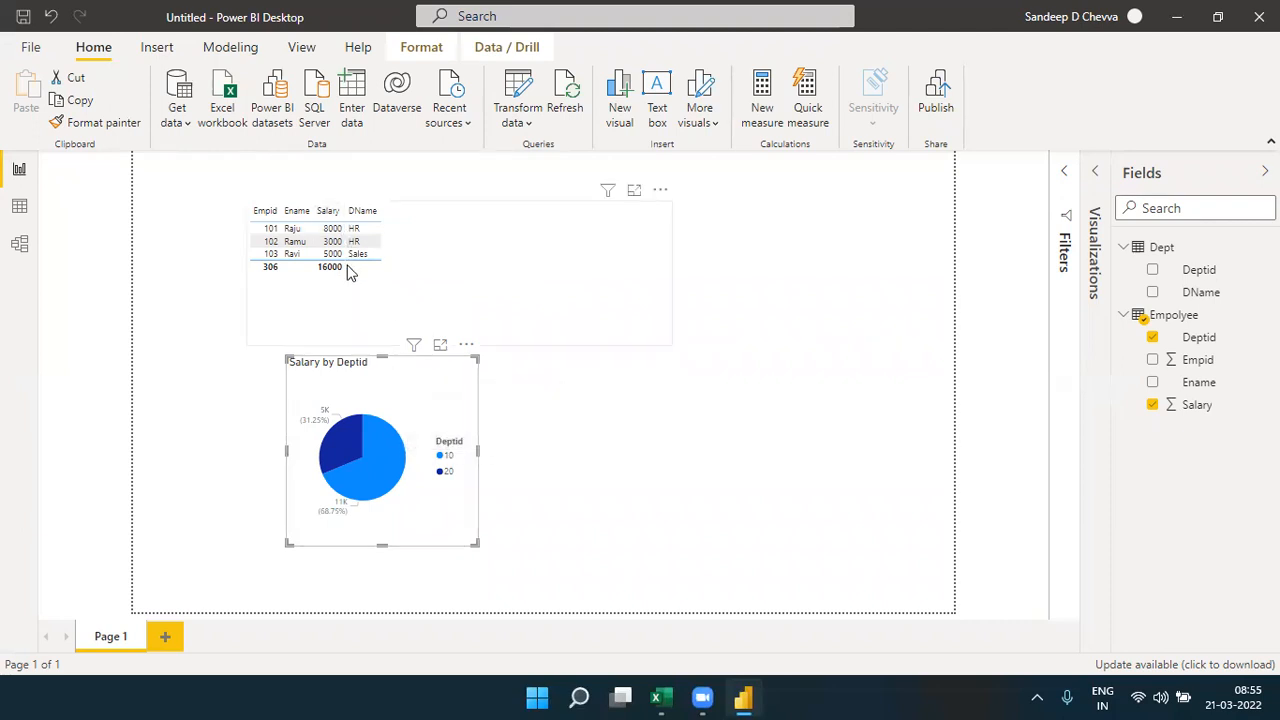
# - Test the pie's Deptid 10 and 20 slices as table filters, check the Empolyee–Dept relationship in the model, and return to the report
pyautogui.click(386, 456)
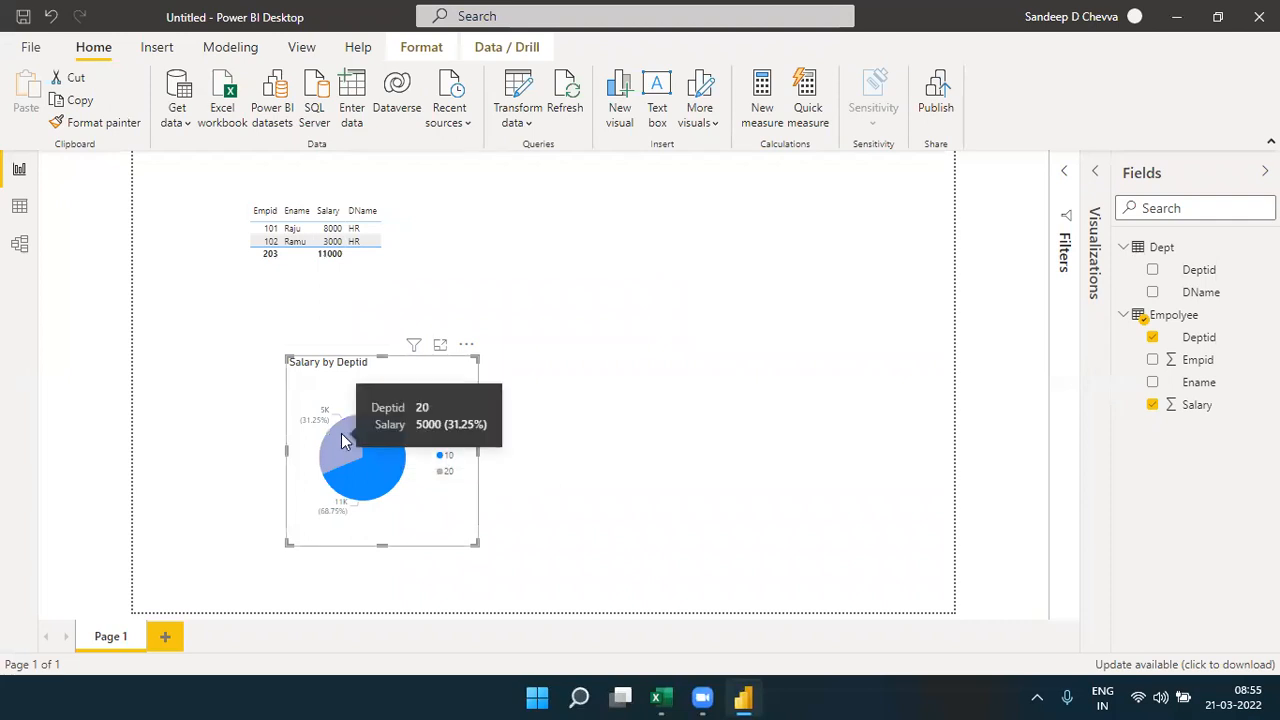
pyautogui.click(341, 433)
pyautogui.click(341, 433)
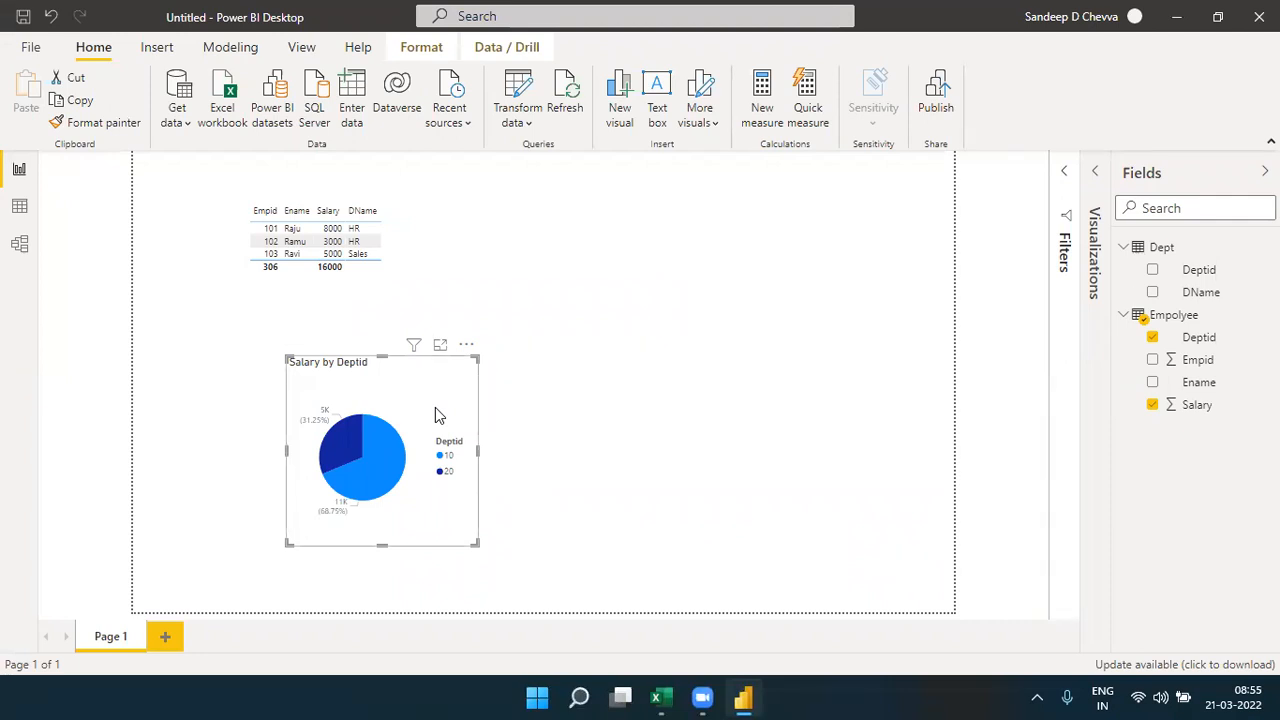
pyautogui.click(19, 244)
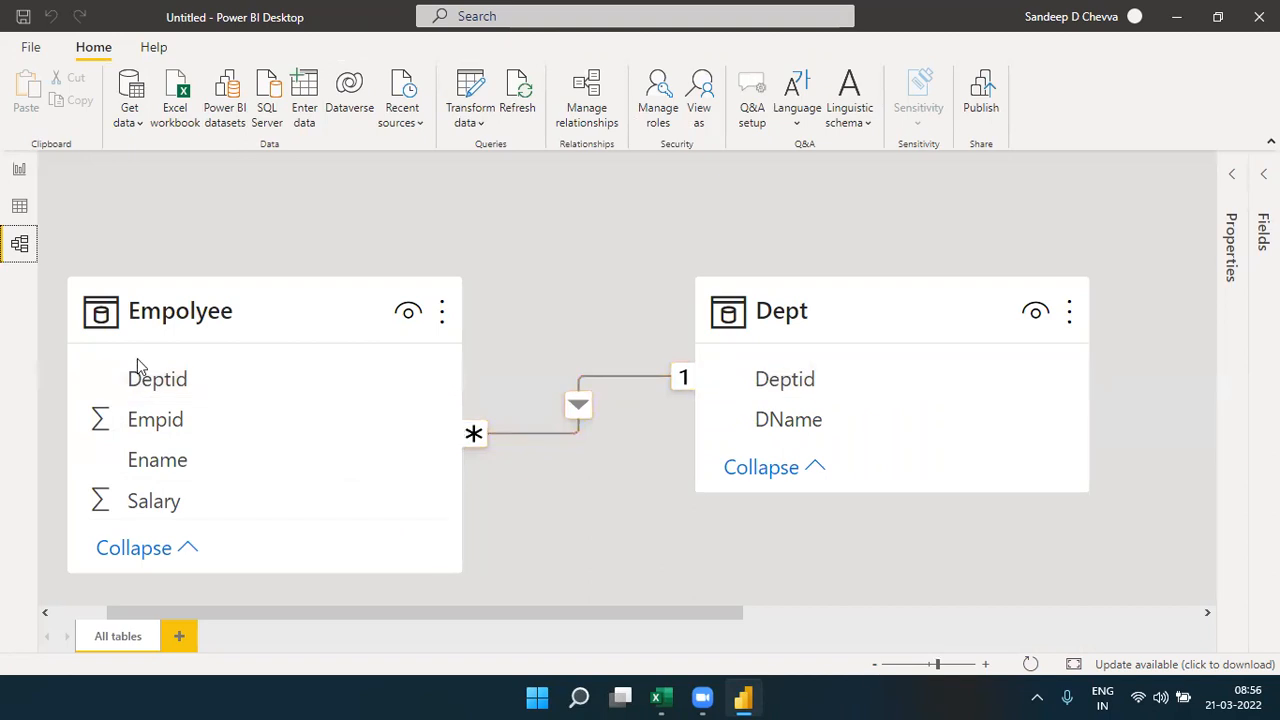
pyautogui.click(19, 170)
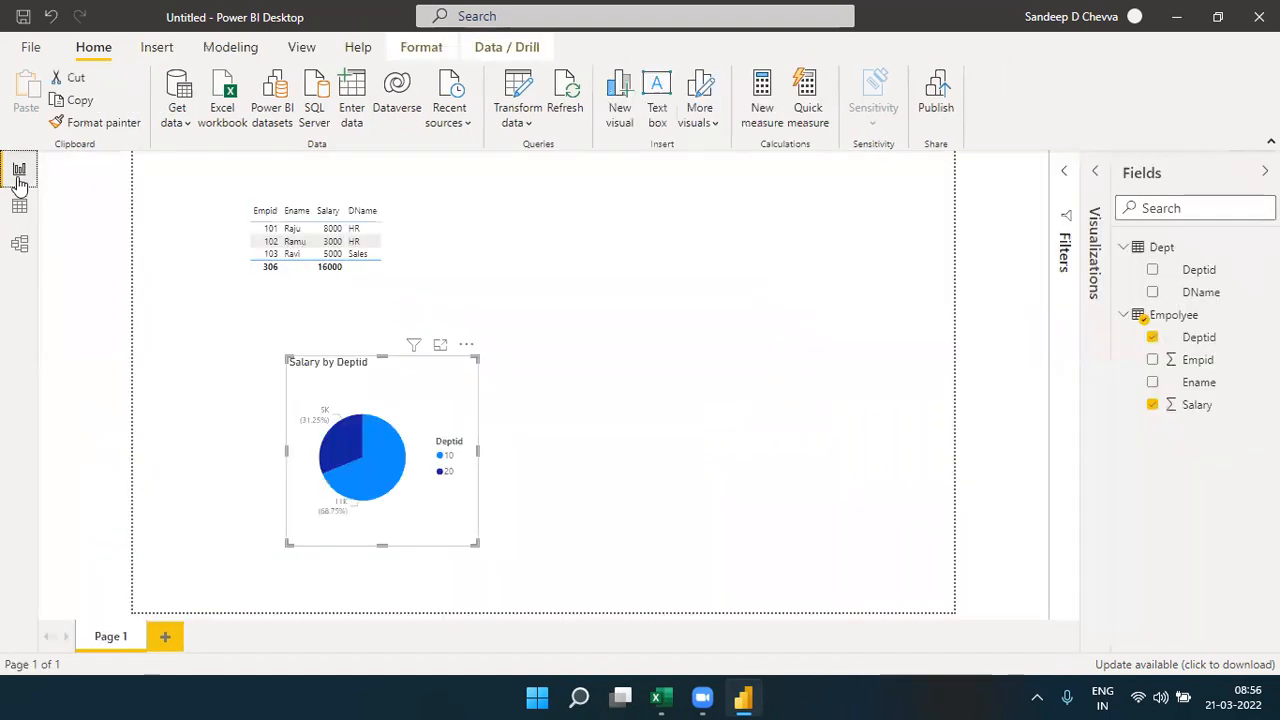
# - Retest both Deptid slices against the table visual, clear the selection, and revisit the model diagram before returning to the report
pyautogui.click(388, 450)
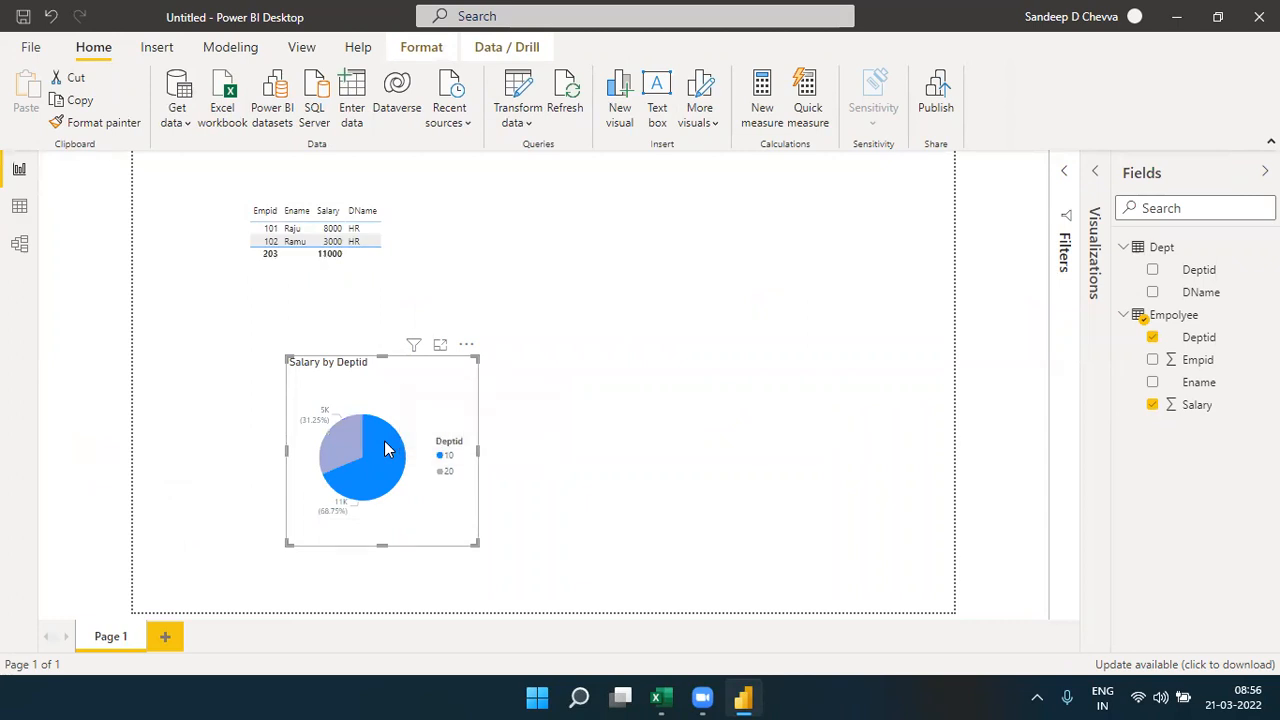
pyautogui.click(388, 450)
pyautogui.click(343, 451)
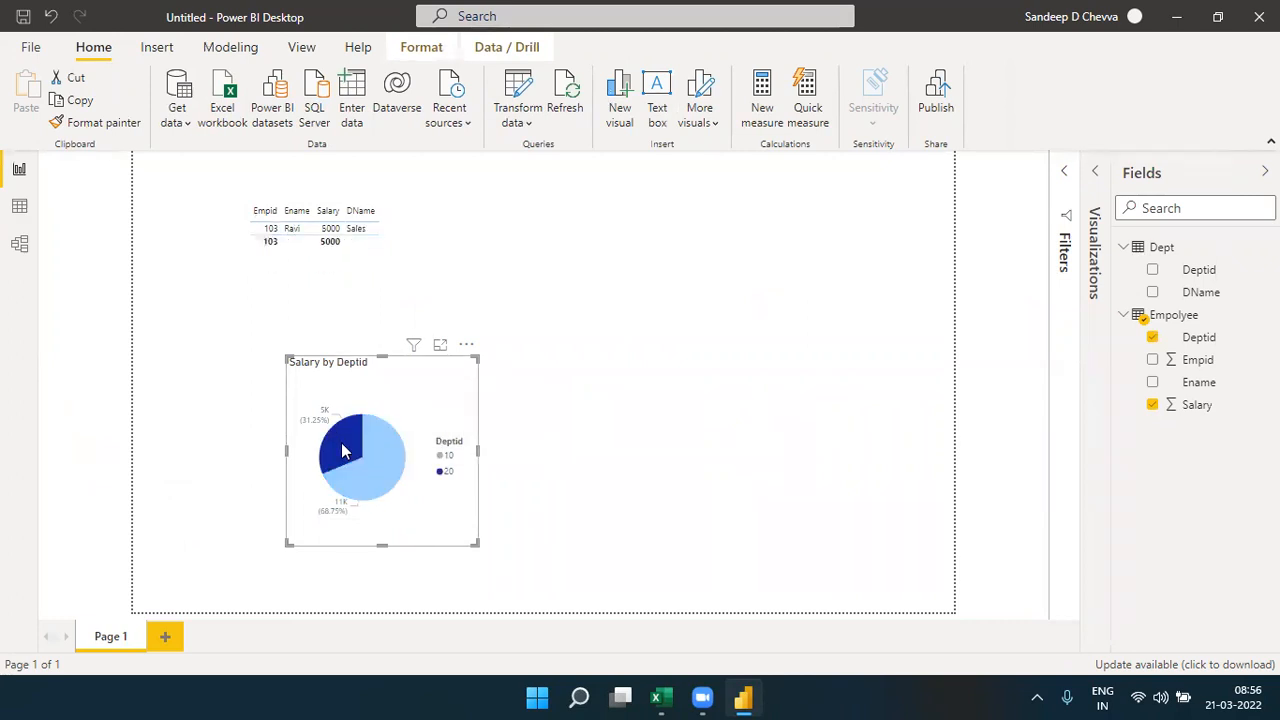
pyautogui.click(343, 451)
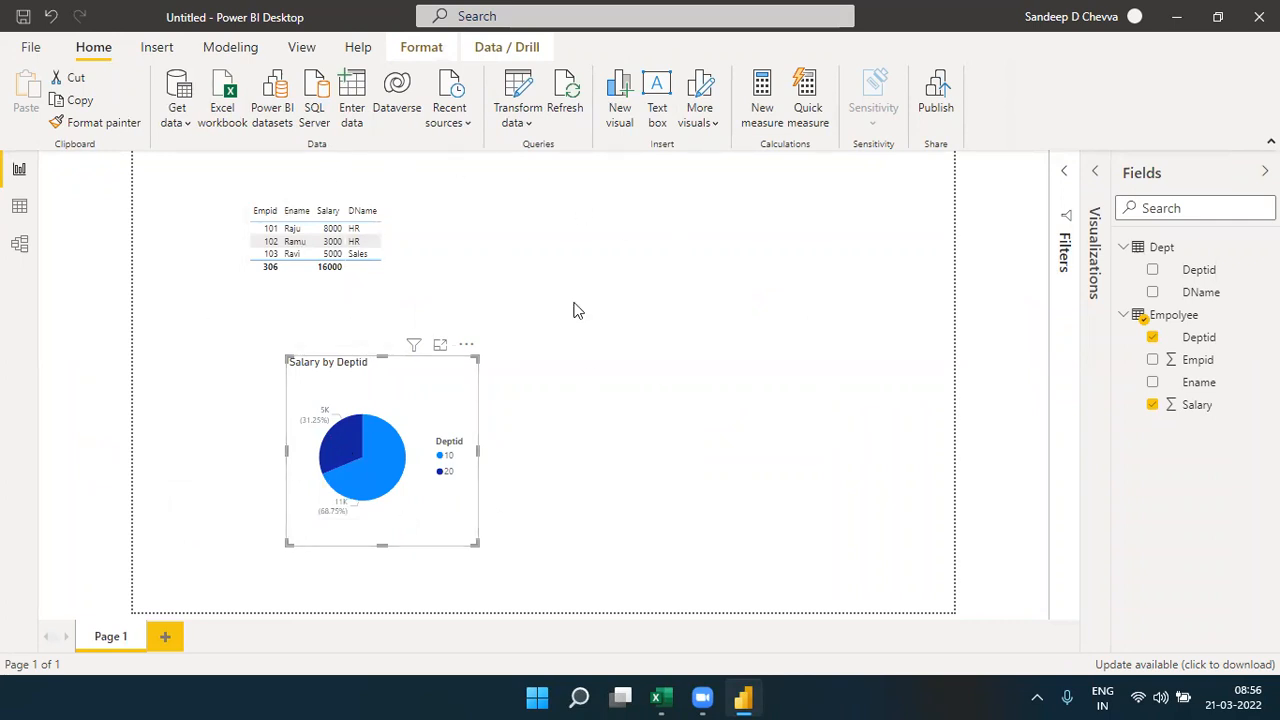
pyautogui.click(22, 256)
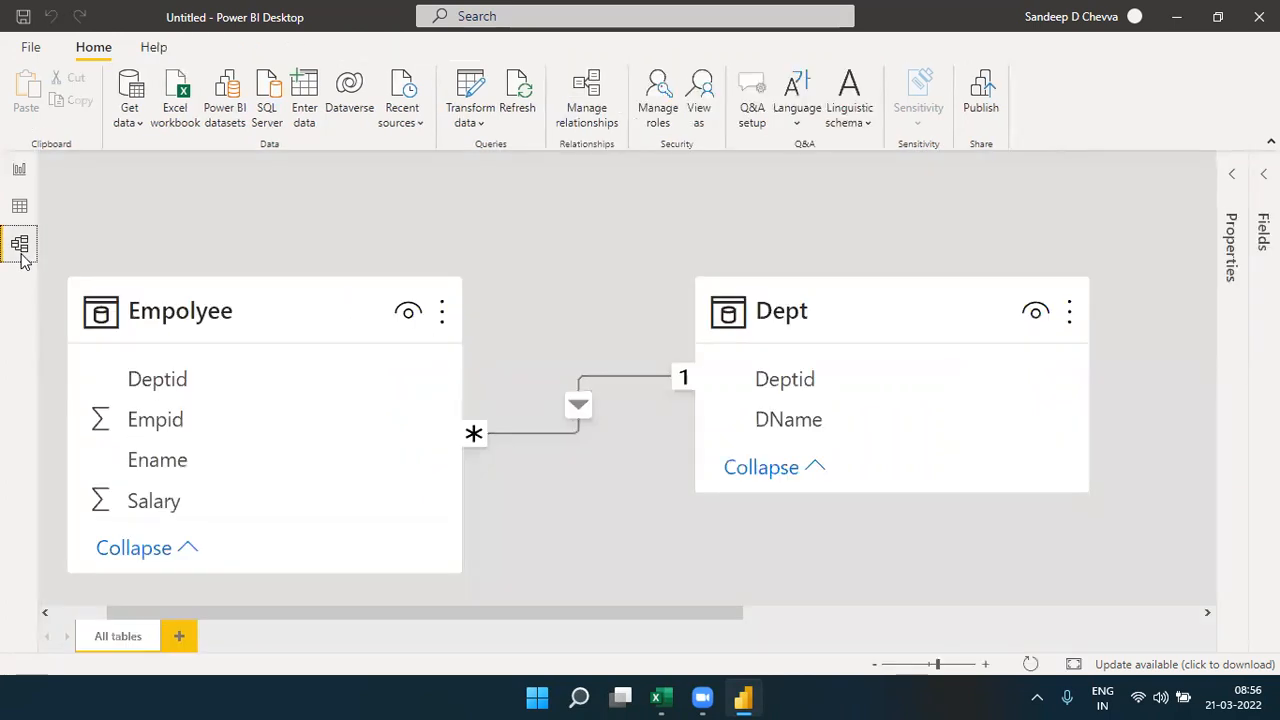
pyautogui.click(17, 172)
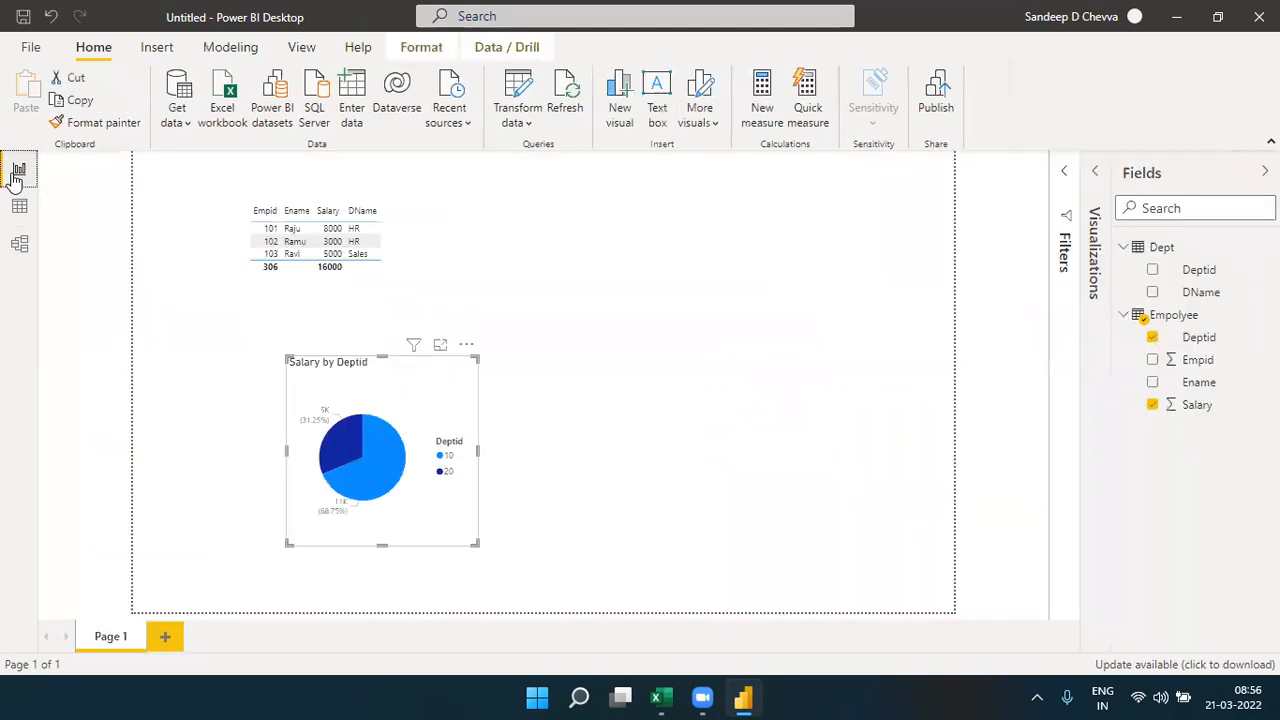
# - Move the pie chart up and left to just below the table visual and shrink its frame
pyautogui.moveTo(333, 396); pyautogui.dragTo(205, 334)
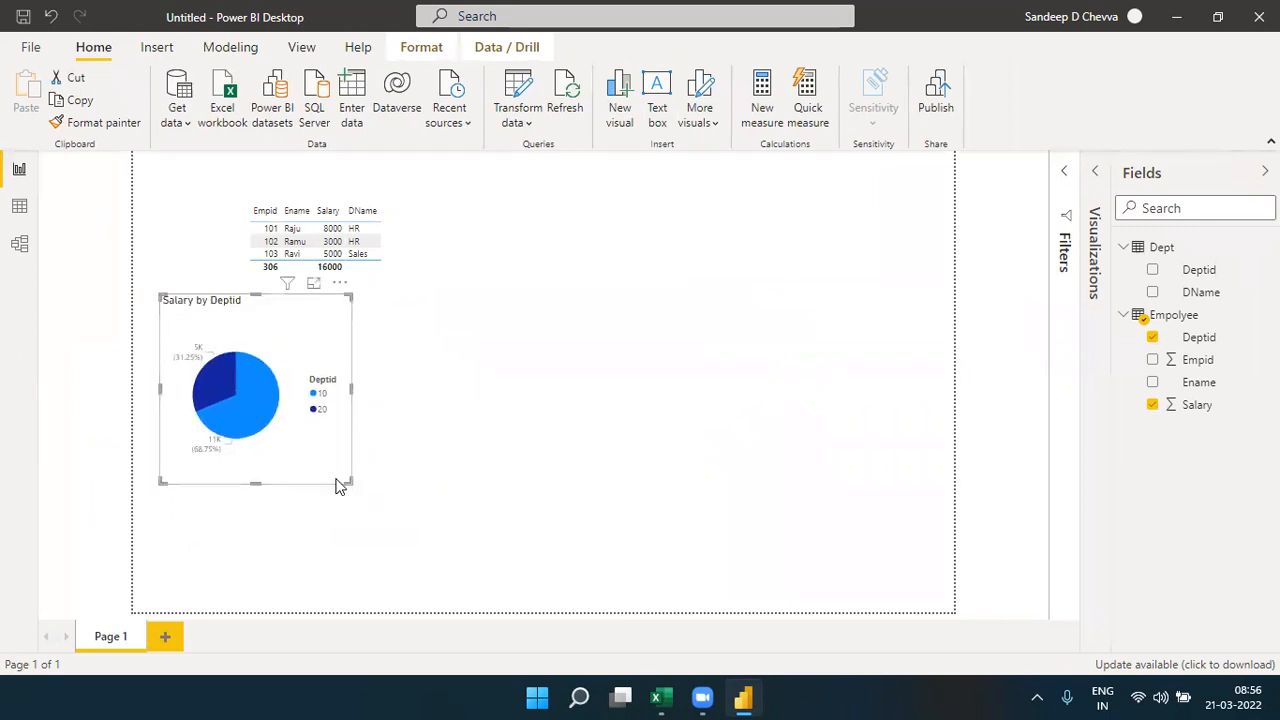
pyautogui.moveTo(337, 483); pyautogui.dragTo(298, 420)
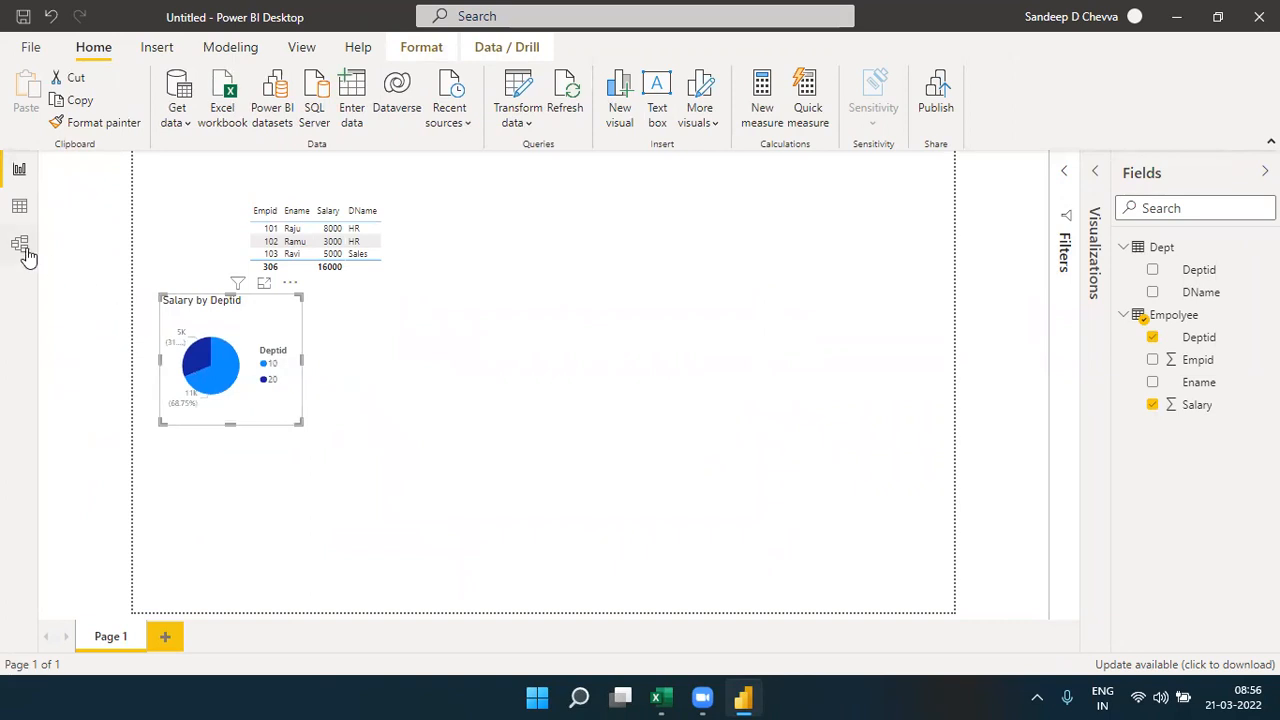
# - View the zoomed-out Empolyee–Dept relationship diagram in the model and return to the report page
pyautogui.click(21, 247)
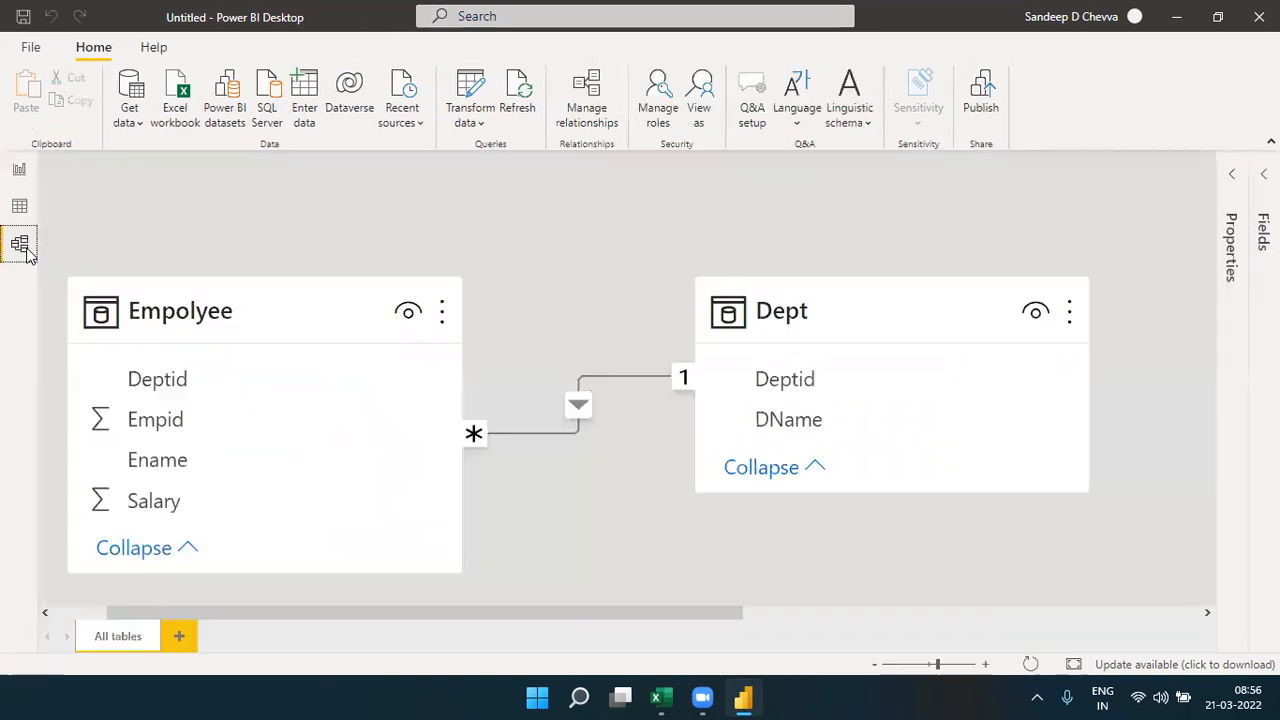
pyautogui.click(874, 665)
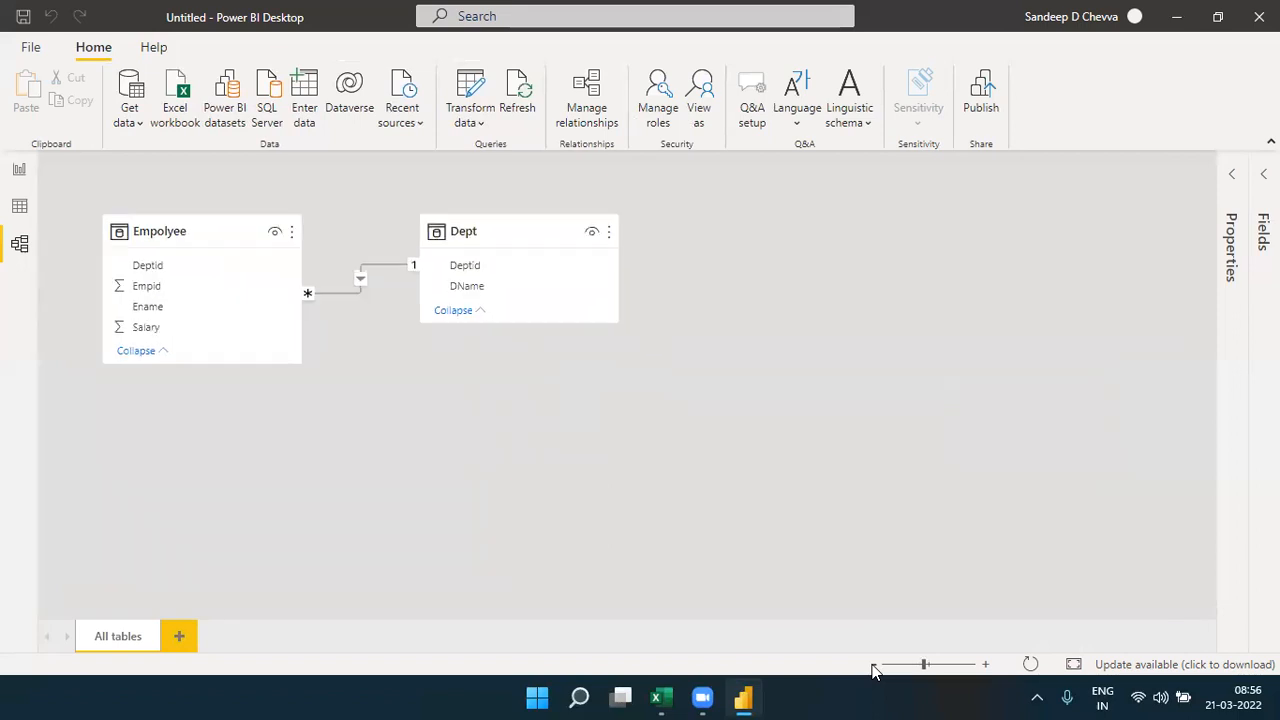
pyautogui.click(28, 184)
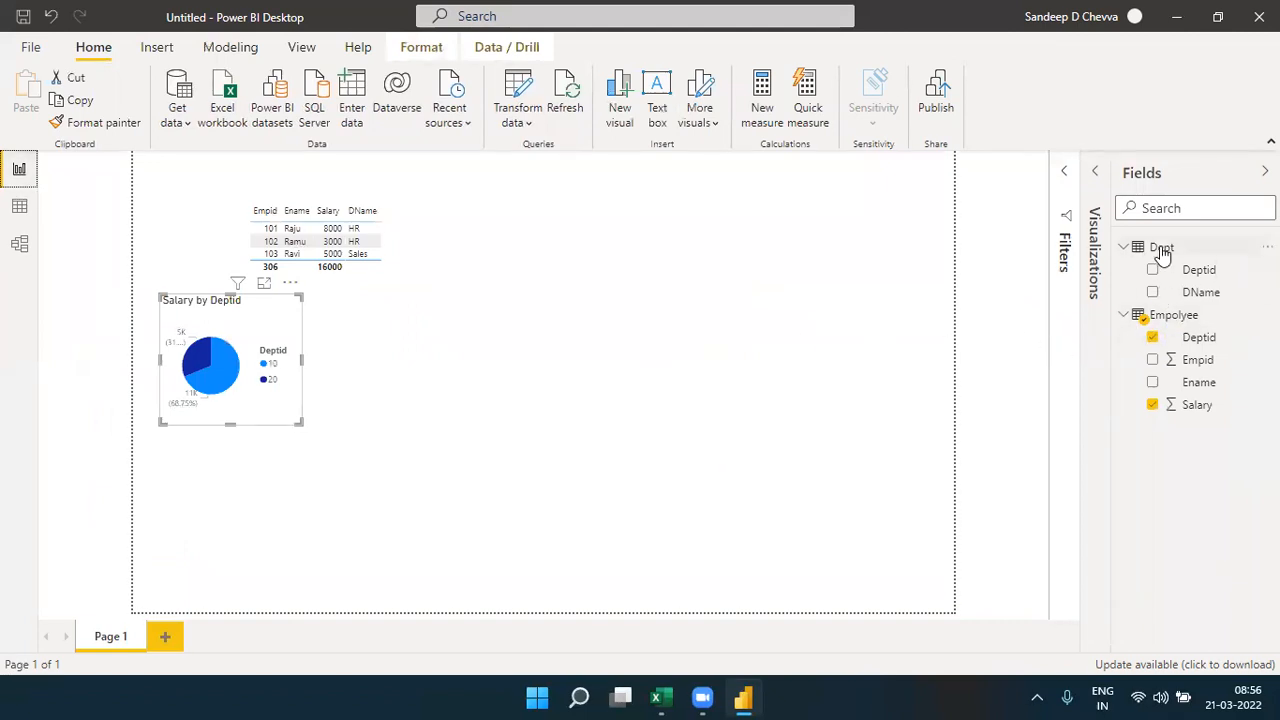
# - Enlarge the pie chart's frame and test filtering the table with its Deptid 10 and 20 slices, clearing the selection at the end
pyautogui.moveTo(299, 422); pyautogui.dragTo(434, 459)
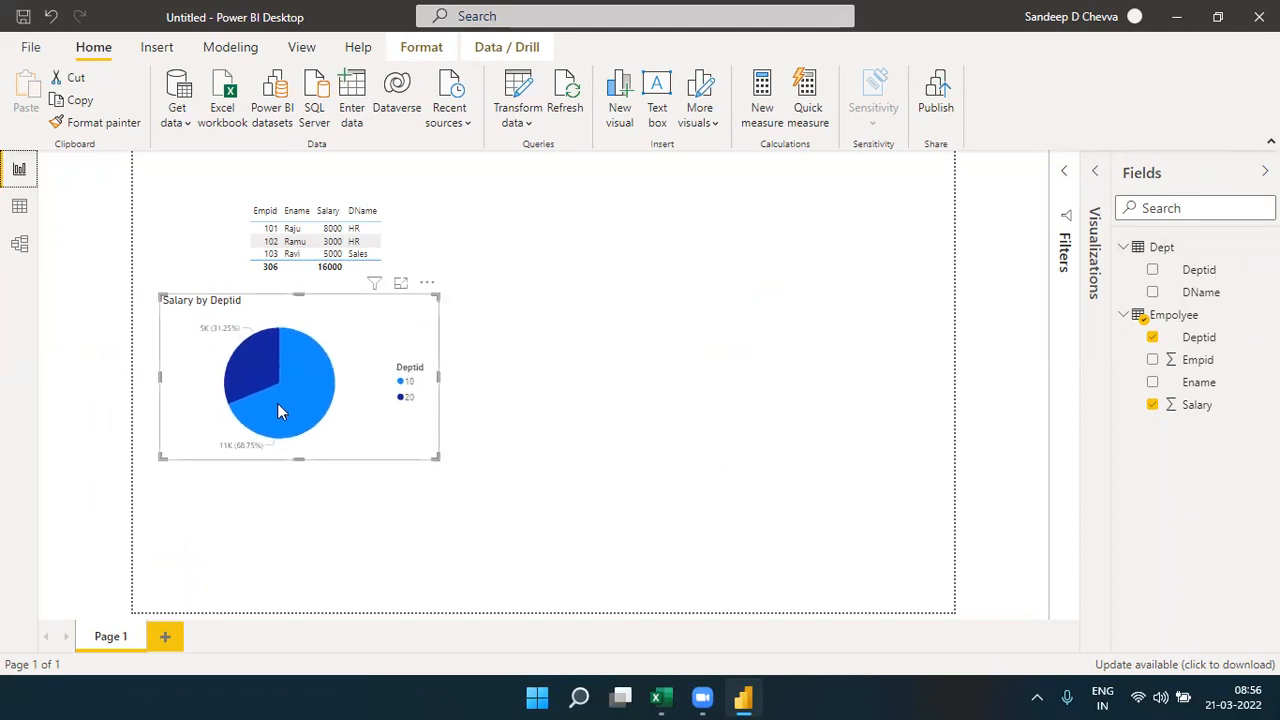
pyautogui.moveTo(277, 403)
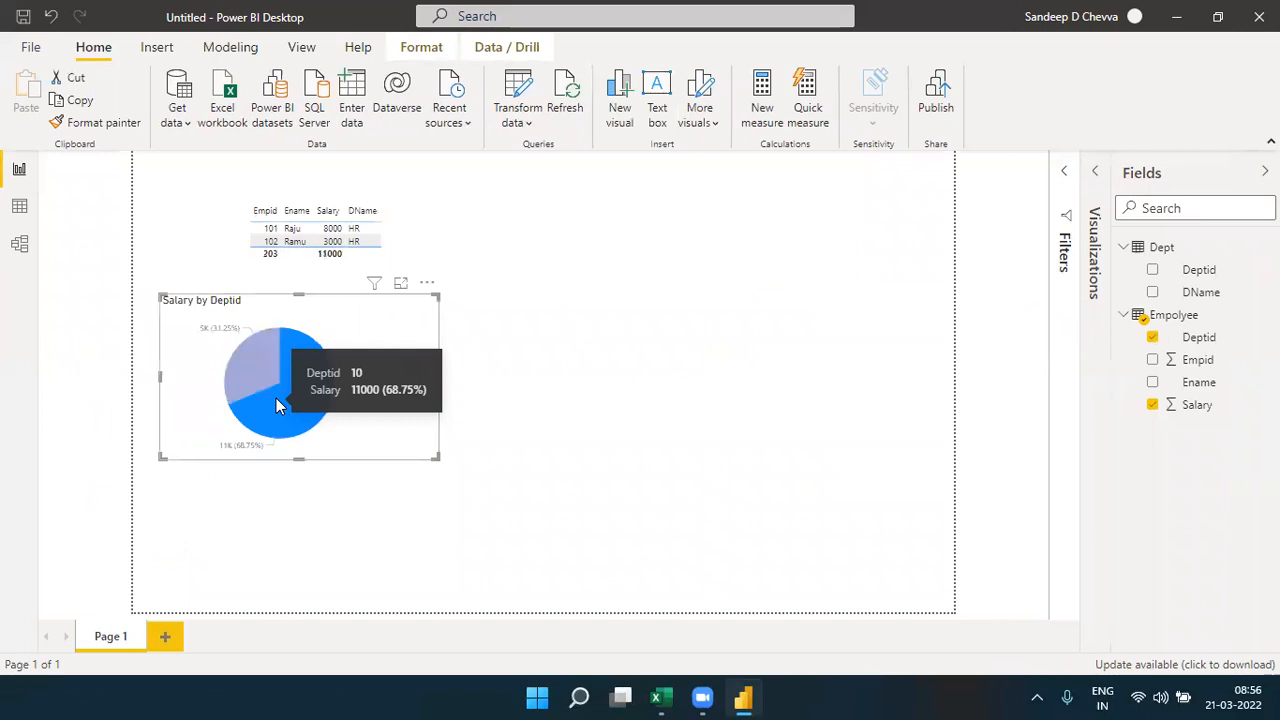
pyautogui.click(266, 371)
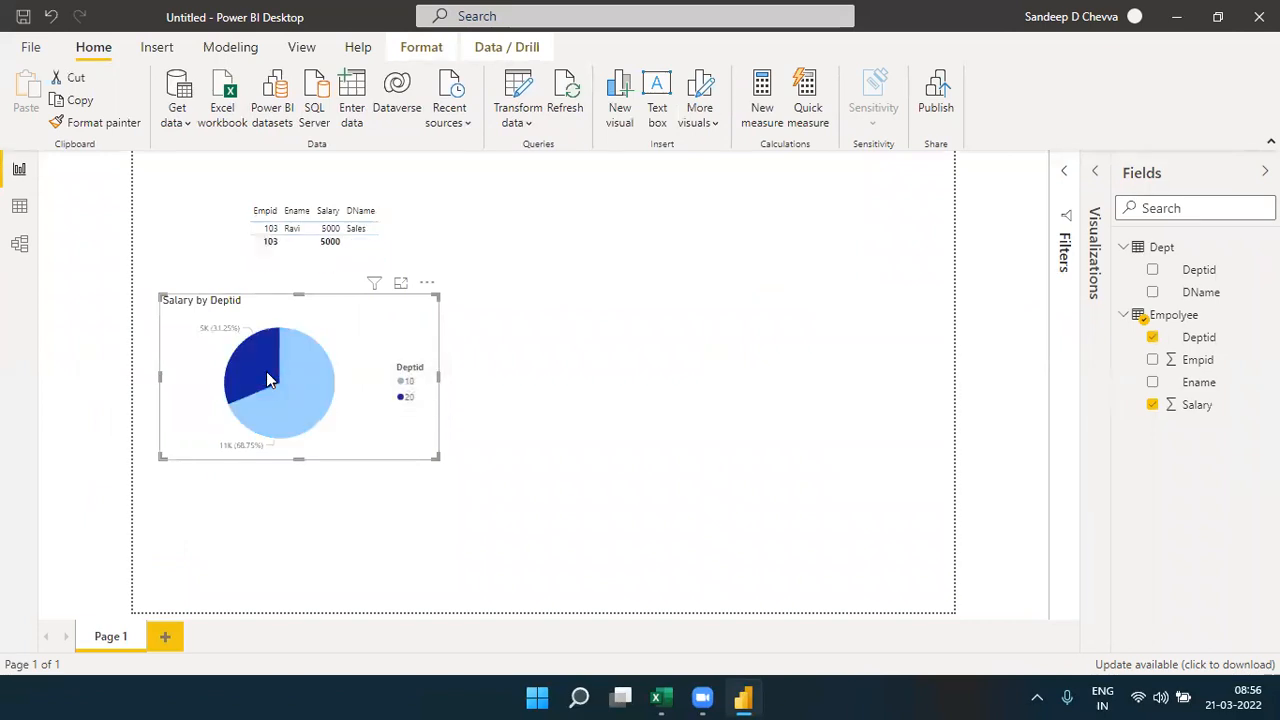
pyautogui.click(266, 371)
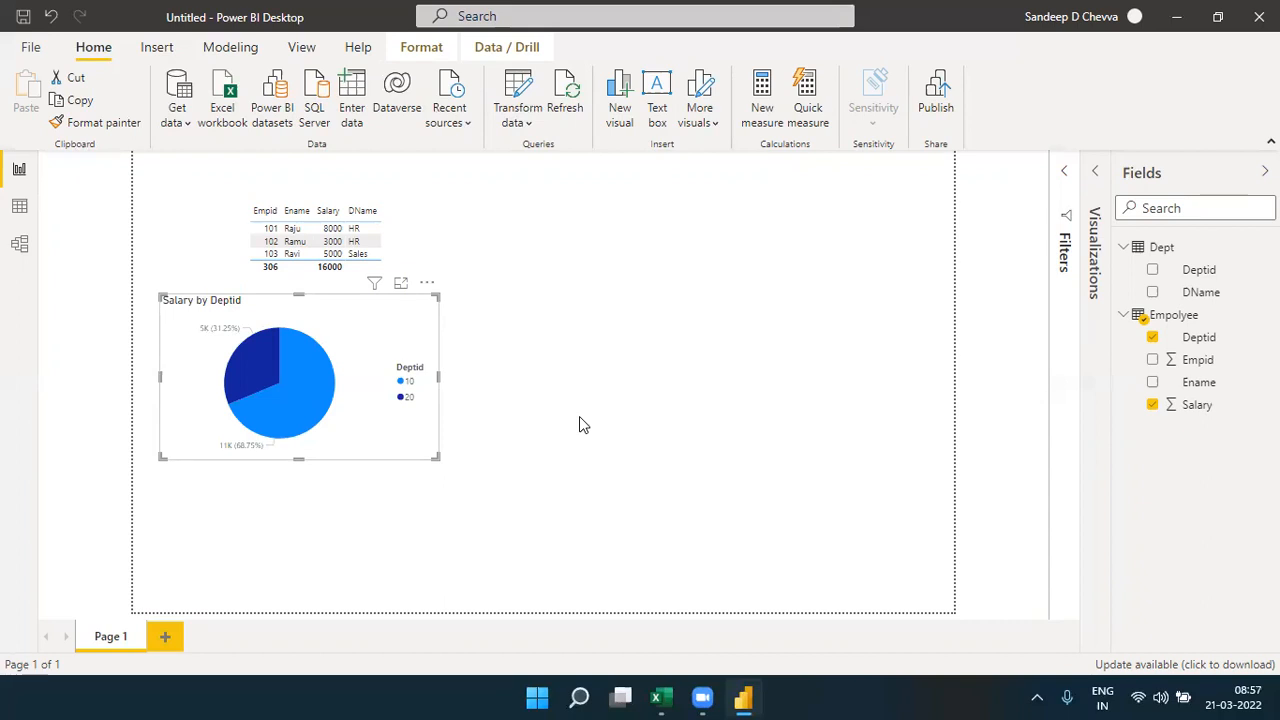
# - Switch to the Relationships workbook in Excel to examine the Empcnt and Salary summary, and return to the Power BI report
pyautogui.click(658, 697)
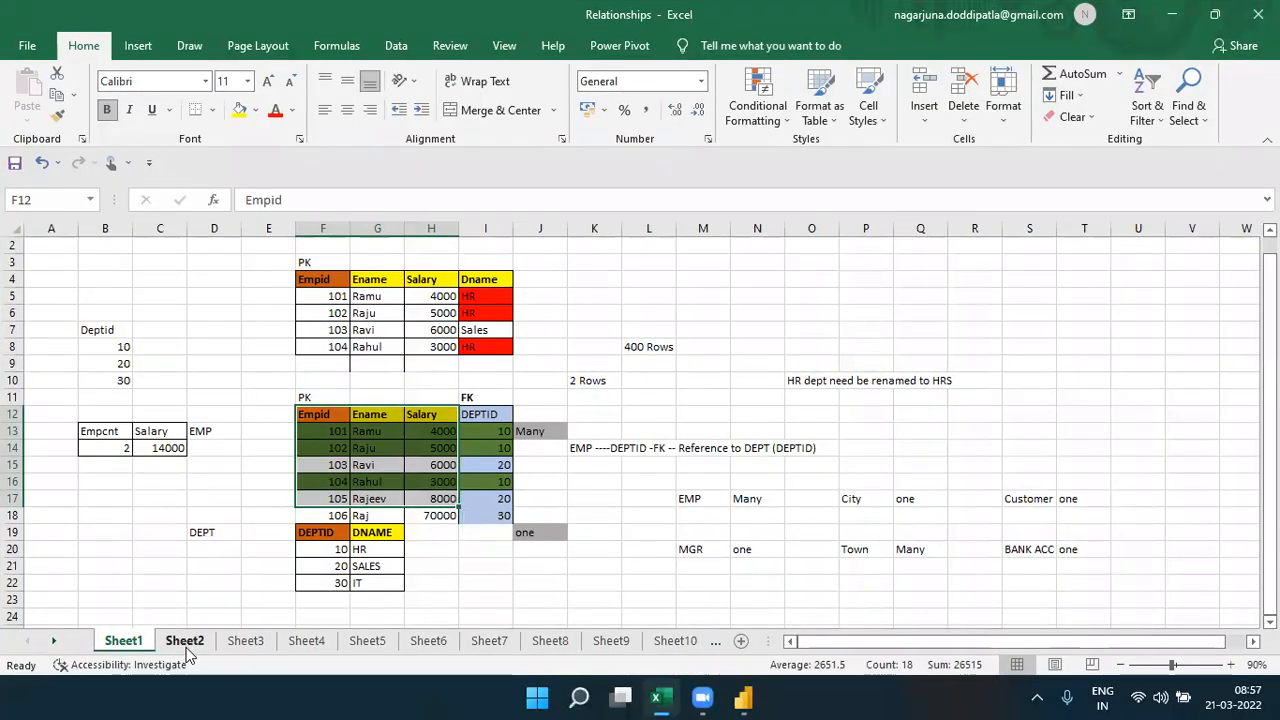
pyautogui.click(178, 452)
pyautogui.click(660, 697)
pyautogui.click(649, 420)
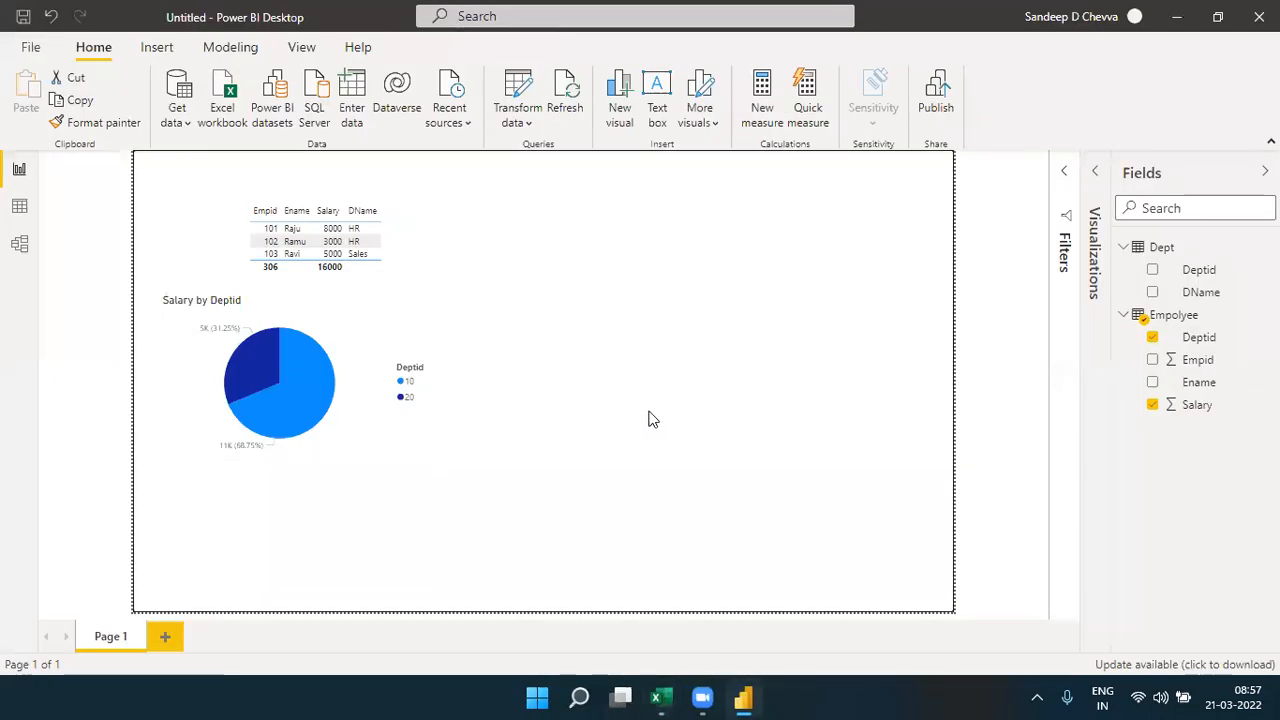
# - Insert an empty matrix visual on the report page and position it to the right of the pie chart
pyautogui.click(1092, 182)
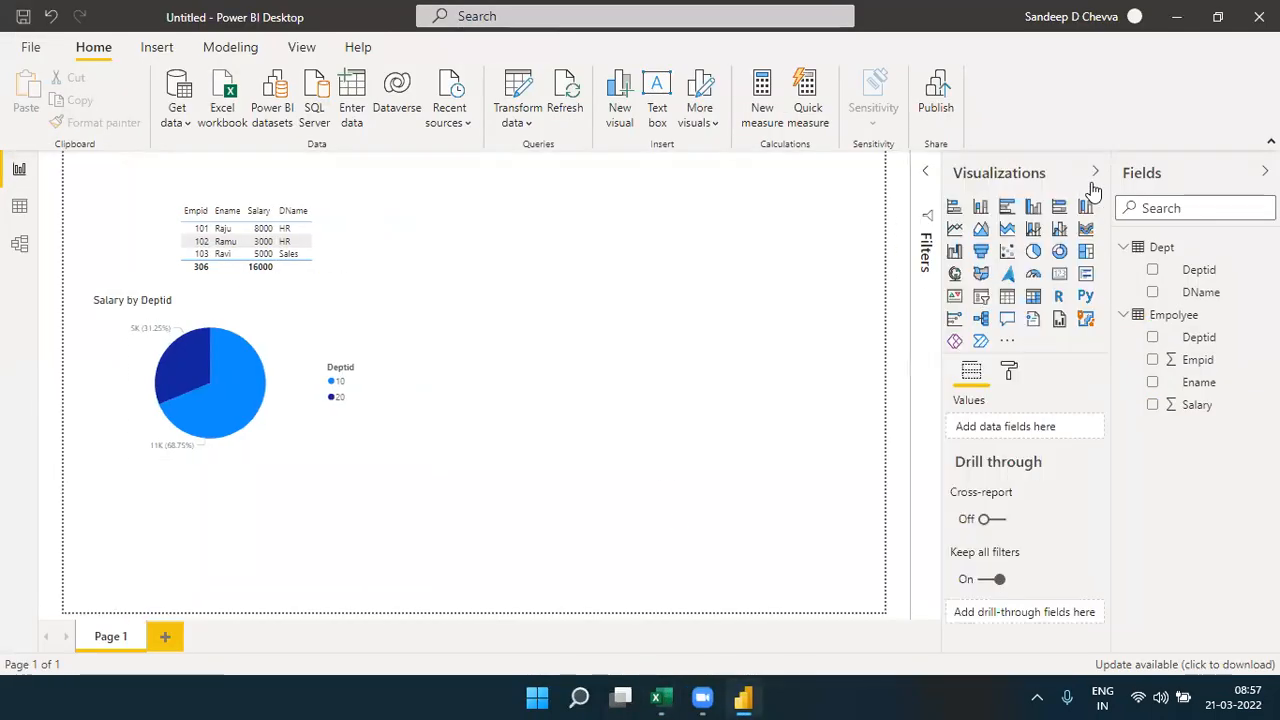
pyautogui.click(1040, 303)
pyautogui.moveTo(277, 534); pyautogui.dragTo(581, 328)
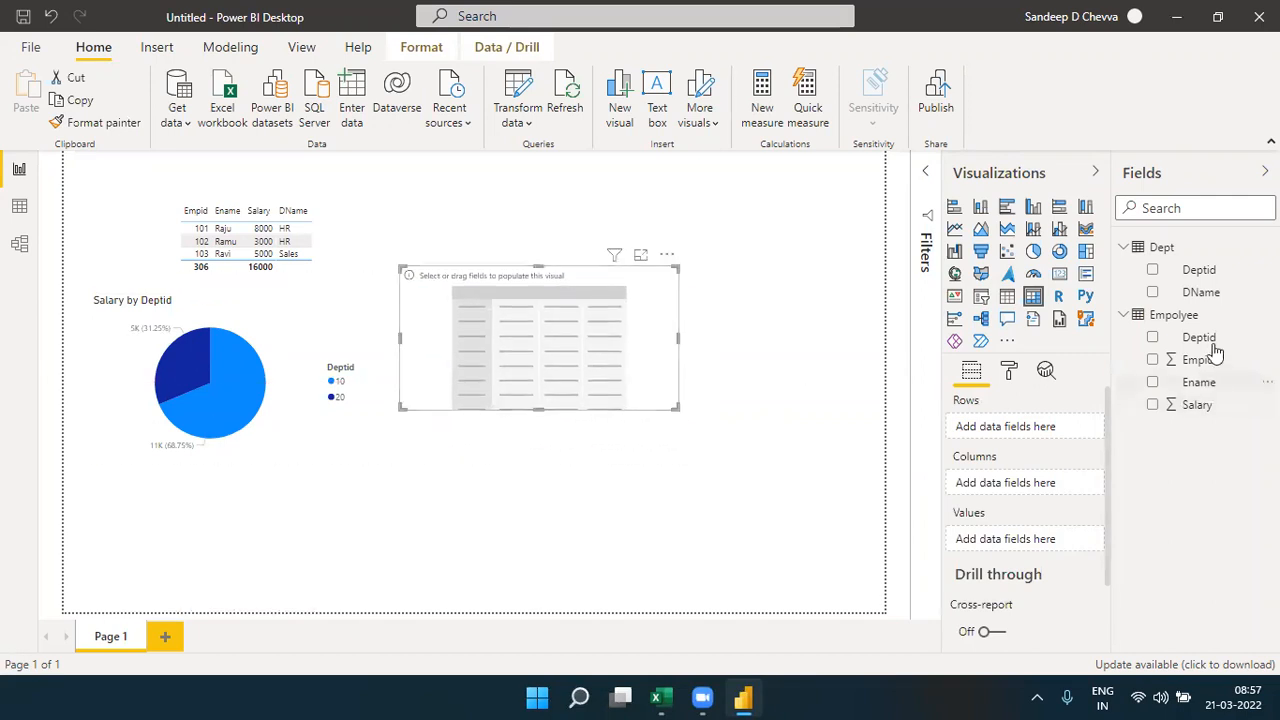
# - Give the matrix Dept DName as rows and Empolyee Salary and Empid as values, with Empid summarized as Count (Distinct)
pyautogui.moveTo(1195, 278); pyautogui.dragTo(1038, 432)
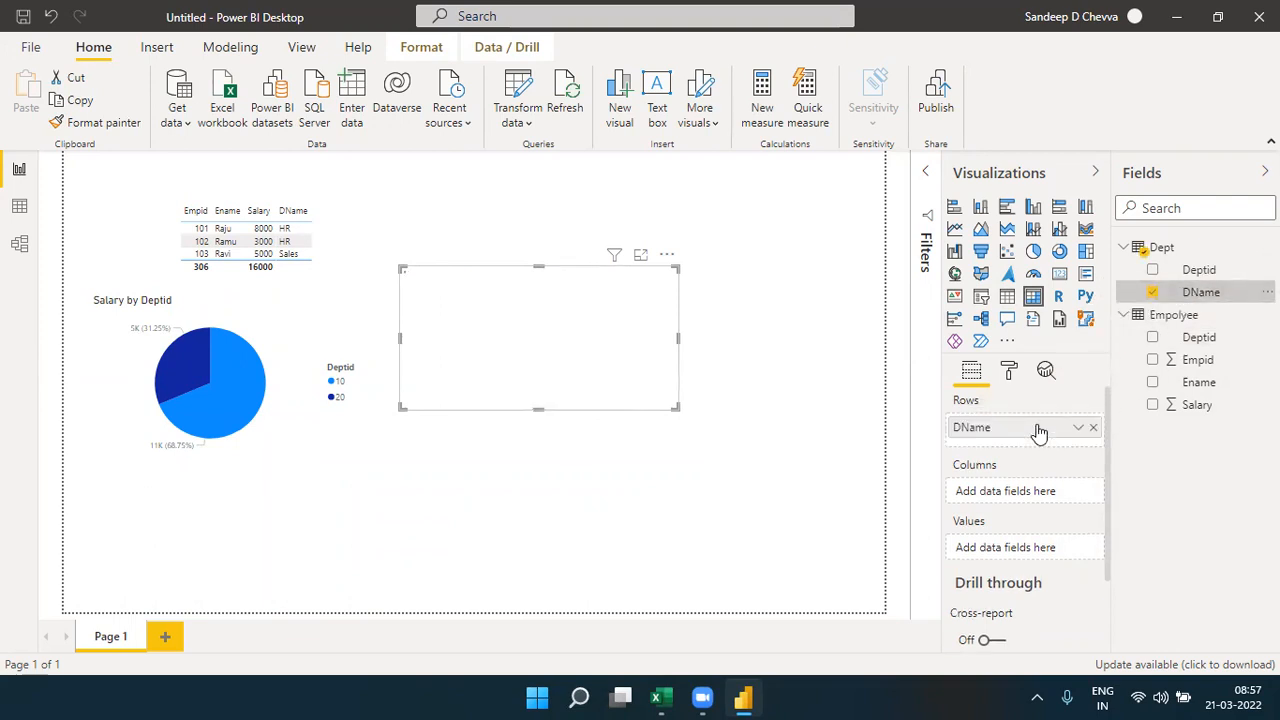
pyautogui.moveTo(1197, 405); pyautogui.dragTo(1040, 553)
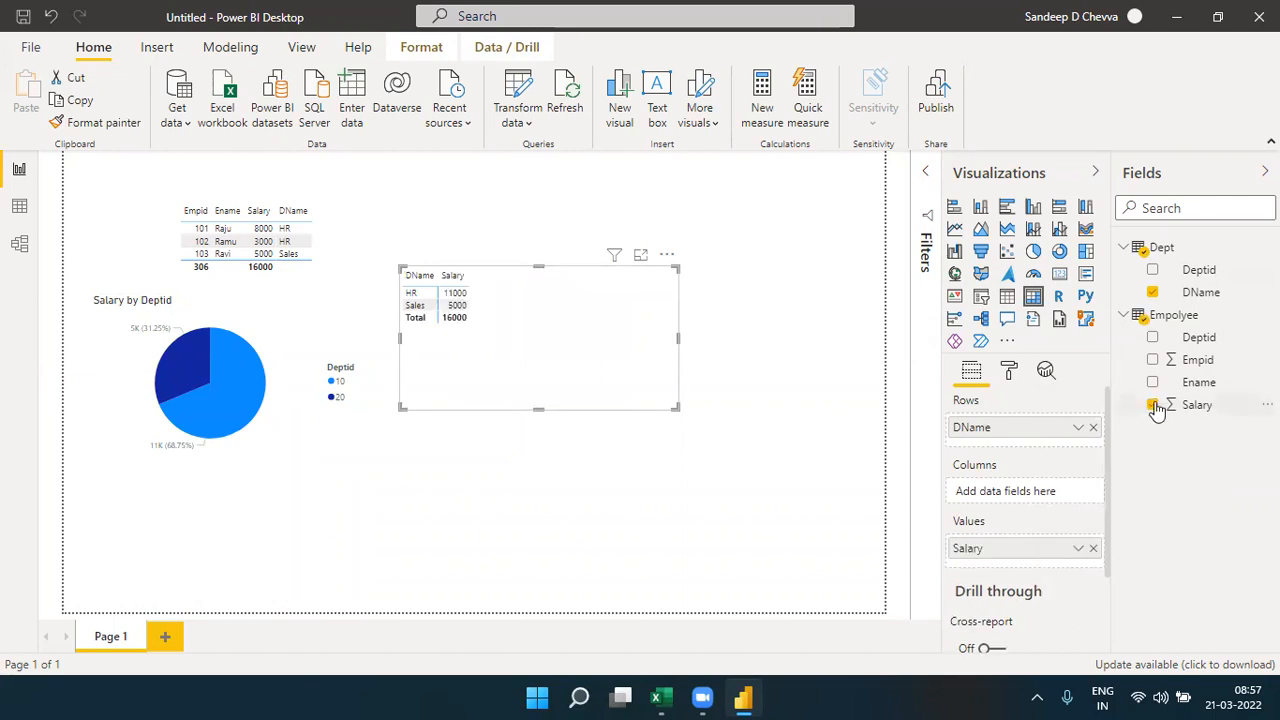
pyautogui.moveTo(1200, 360); pyautogui.dragTo(1033, 567)
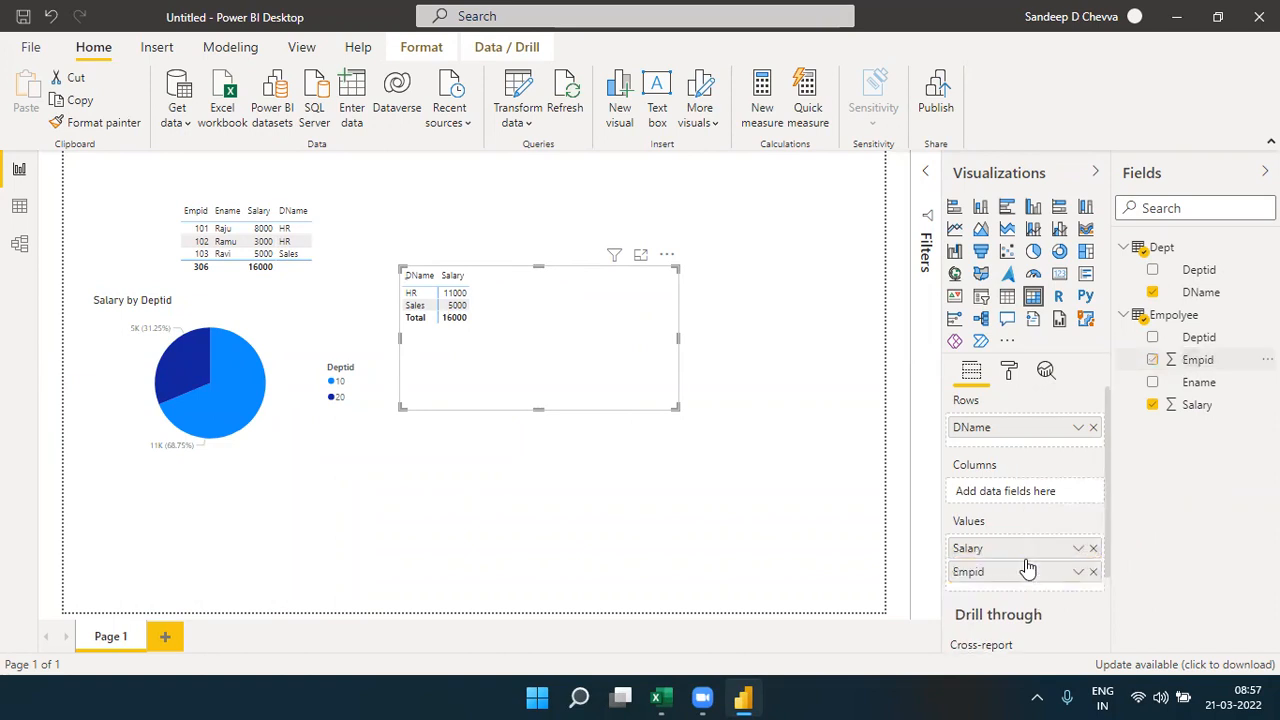
pyautogui.click(1083, 573)
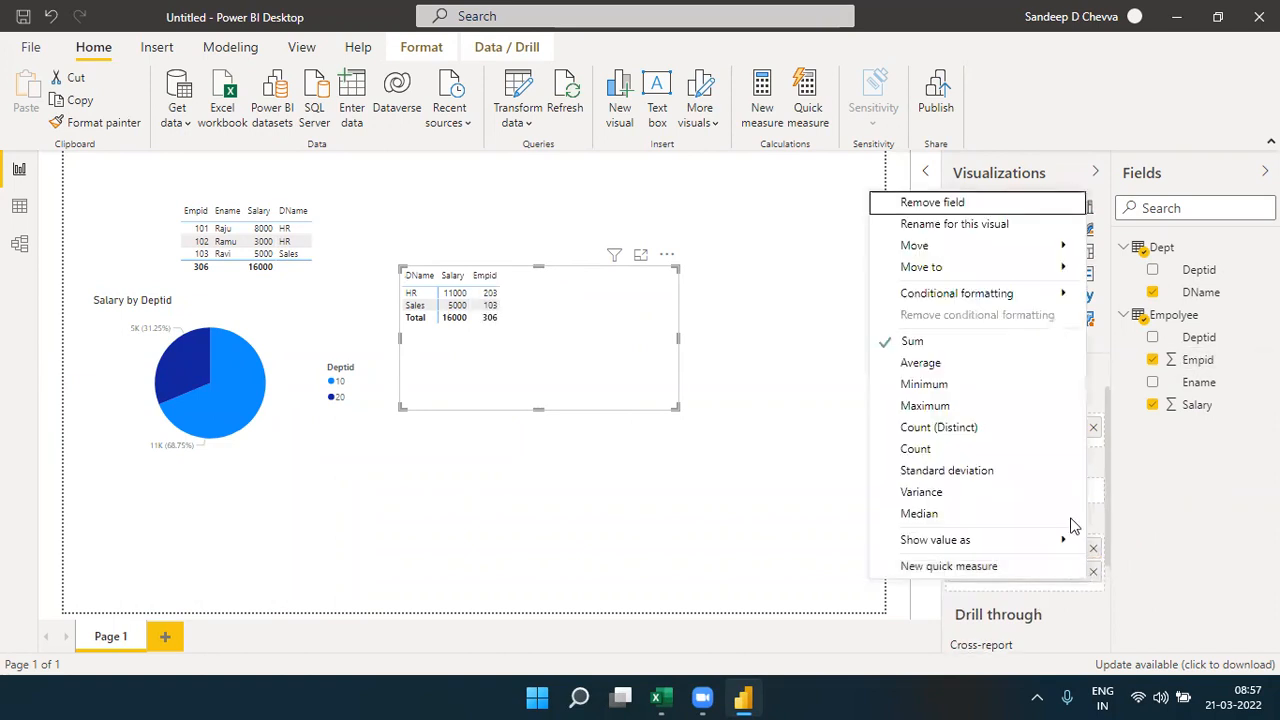
pyautogui.click(954, 424)
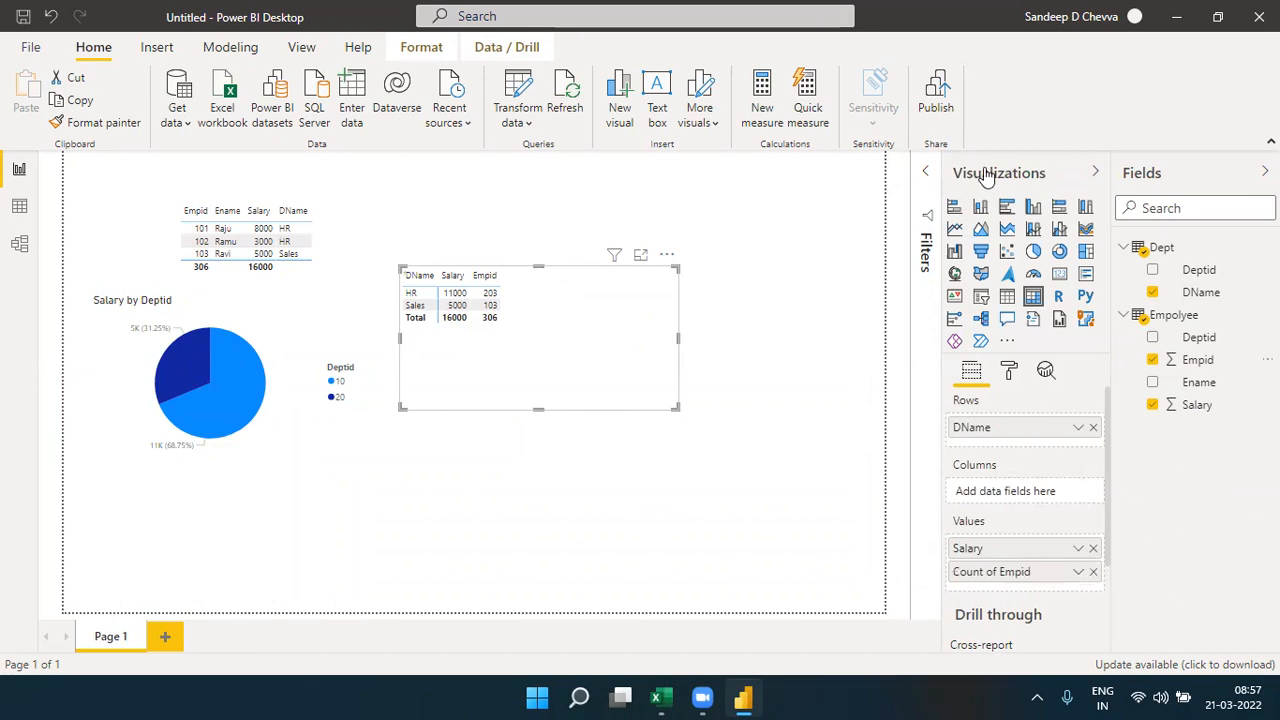
# - Collapse the Visualizations pane, examine the matrix in focus mode, return to the report page, and deselect the matrix
pyautogui.click(1095, 172)
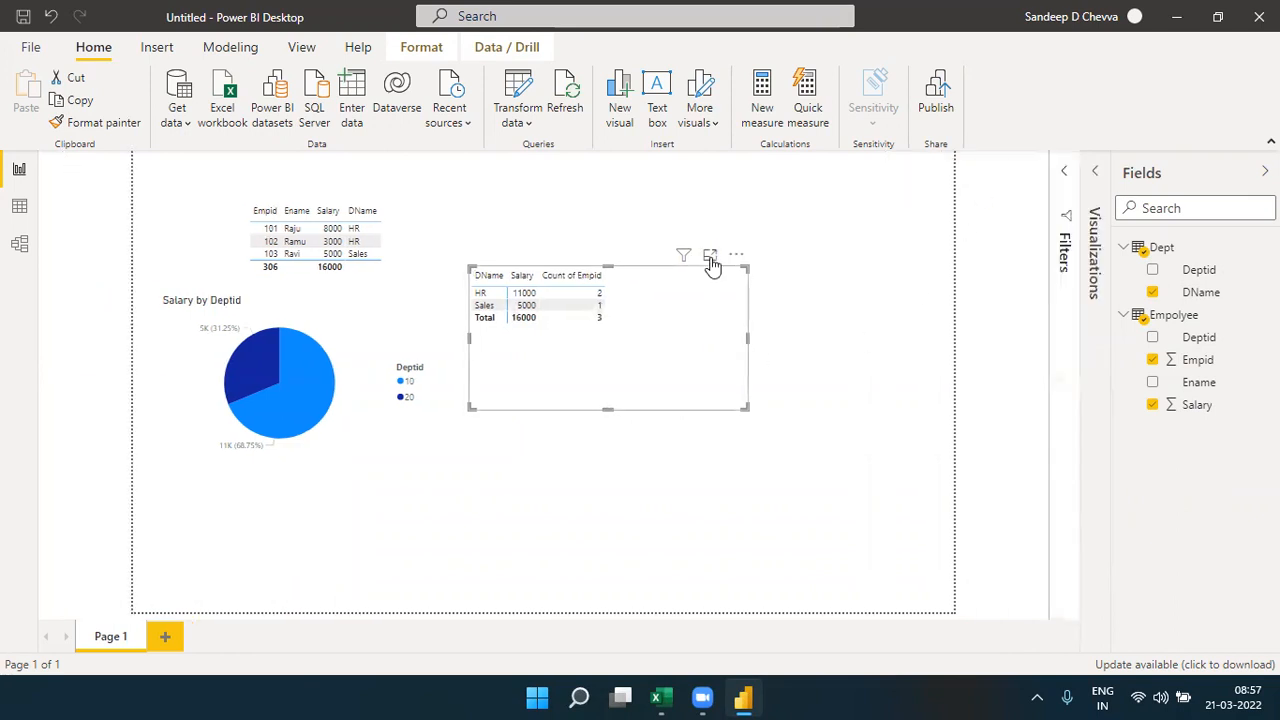
pyautogui.click(710, 258)
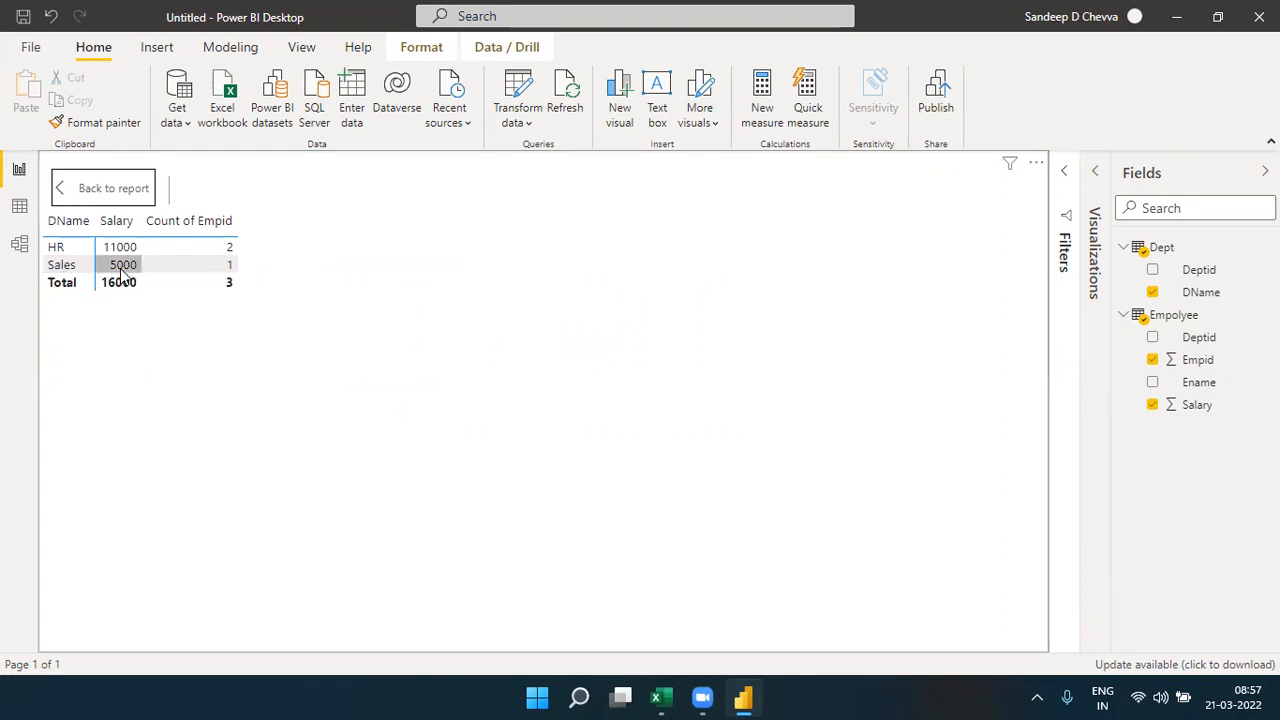
pyautogui.click(119, 195)
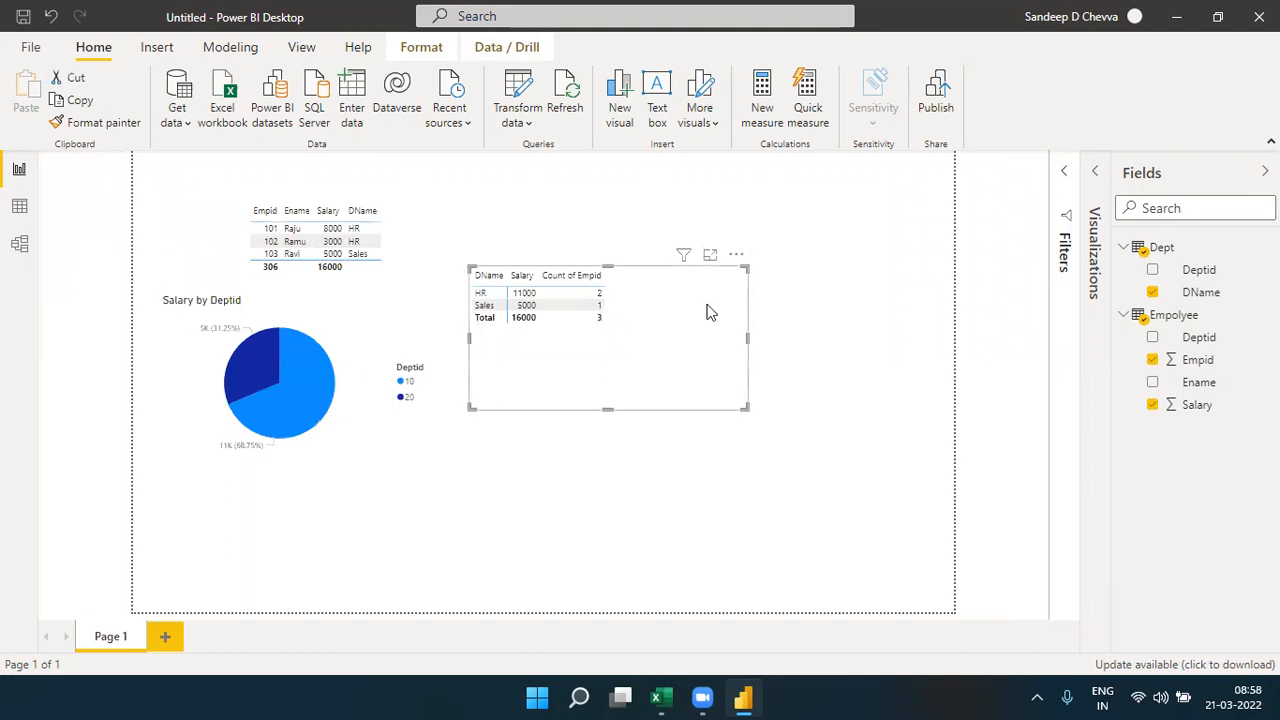
pyautogui.click(826, 261)
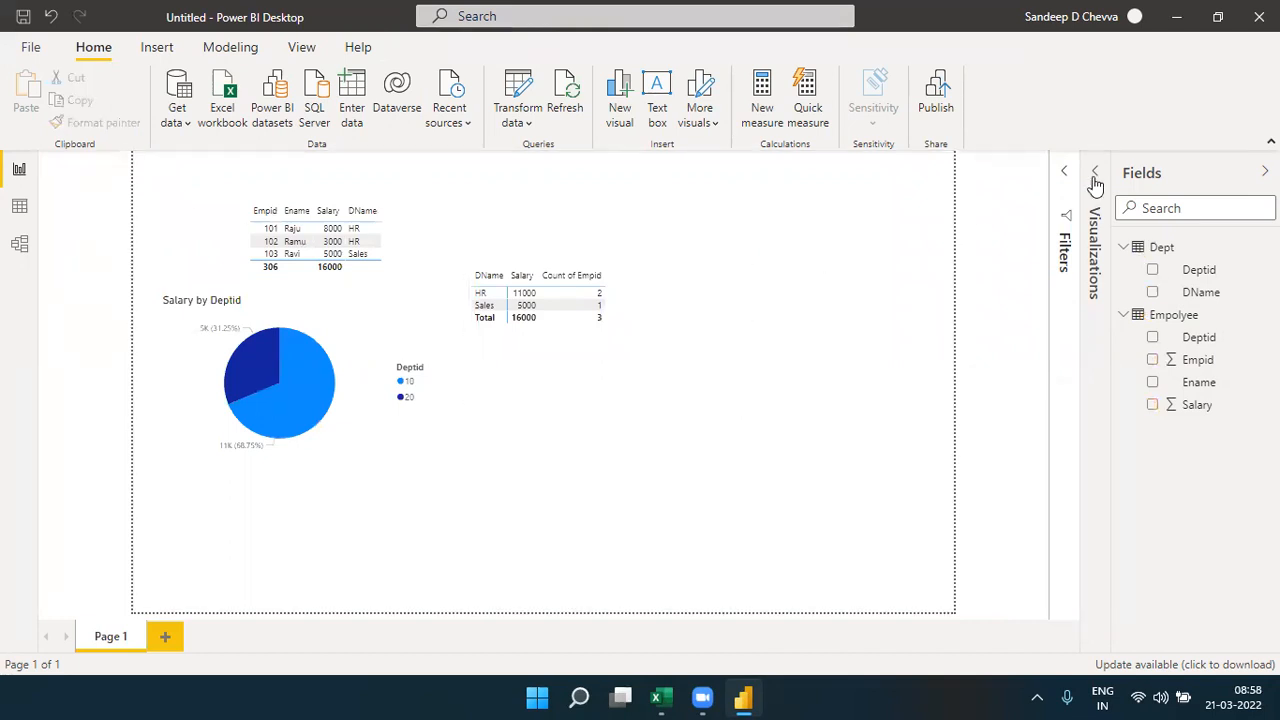
# - Insert a slicer on Dept DName and position it in the report page's upper-right corner
pyautogui.click(1094, 174)
pyautogui.click(981, 296)
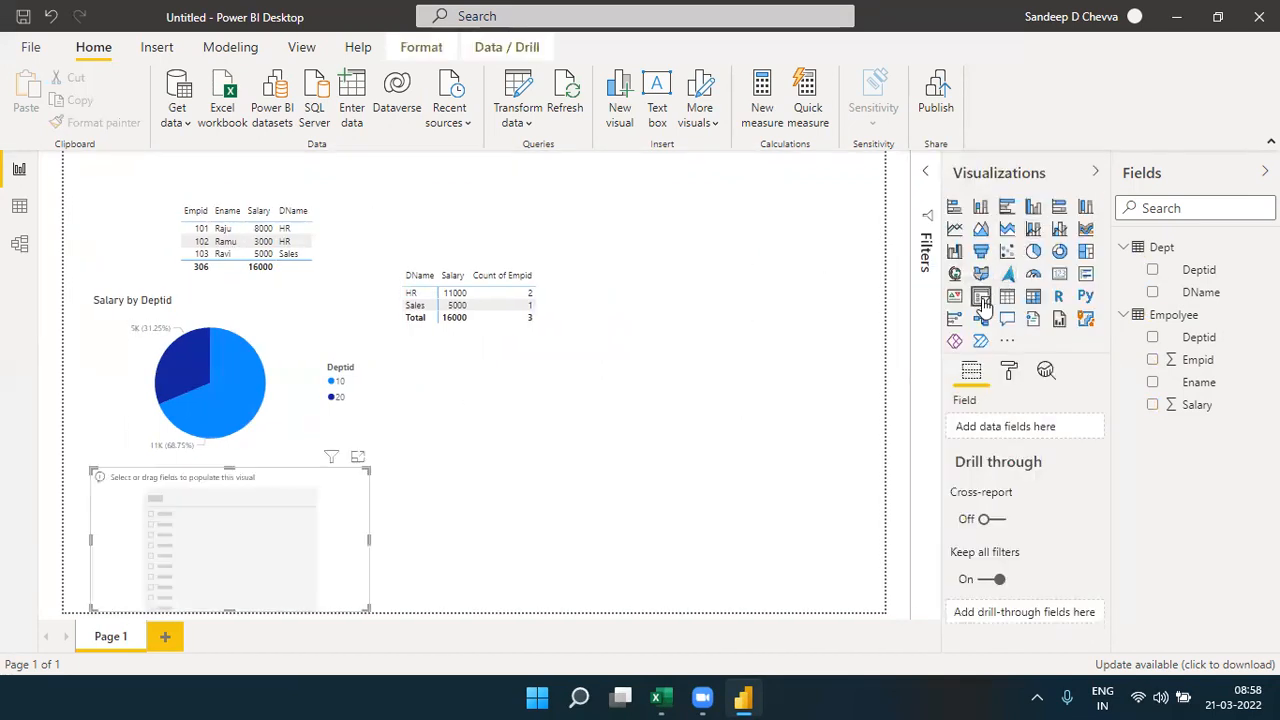
pyautogui.moveTo(295, 500); pyautogui.dragTo(845, 190)
pyautogui.moveTo(1205, 292); pyautogui.dragTo(1043, 434)
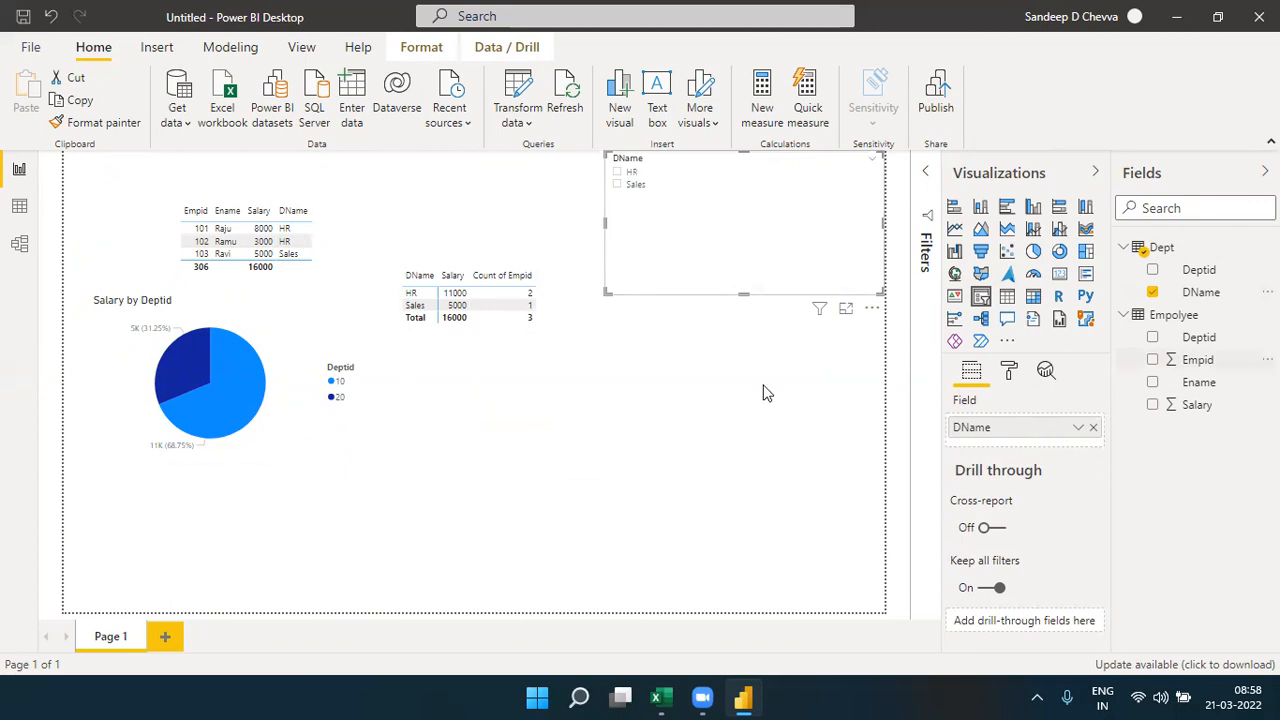
# - Test filtering all visuals by Sales in the DName slicer and clear the selection
pyautogui.click(618, 185)
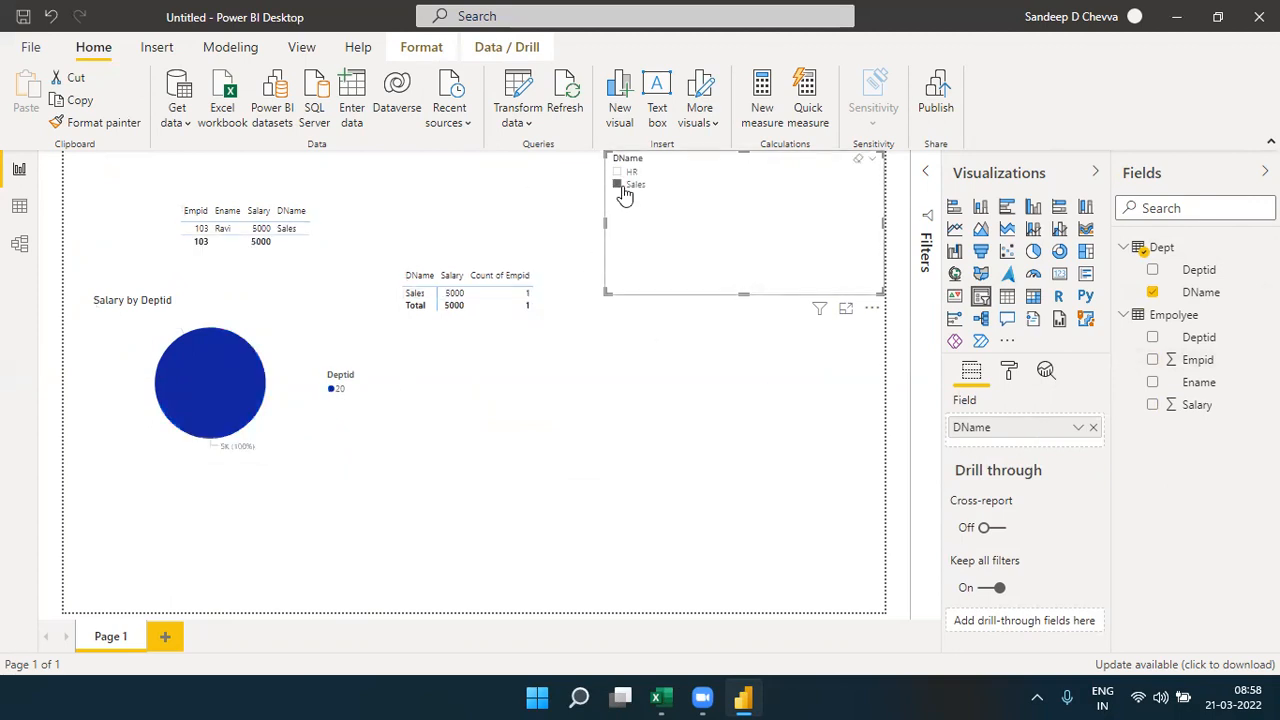
pyautogui.click(621, 186)
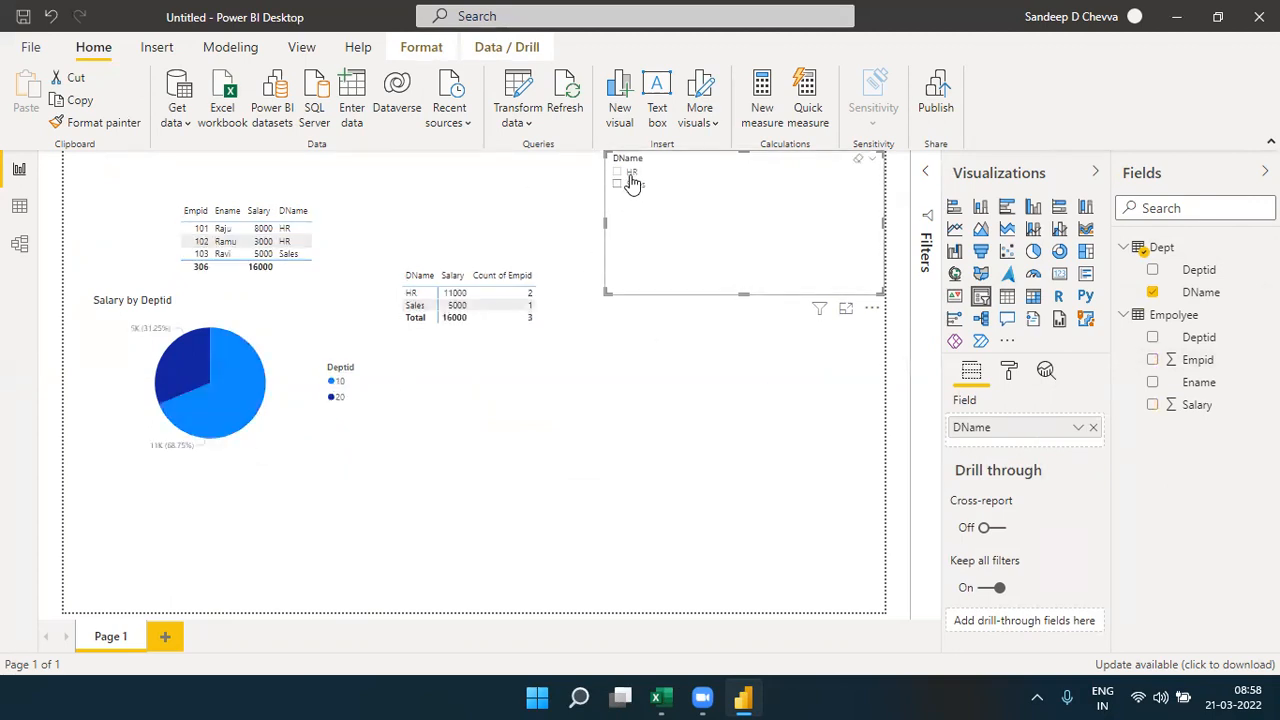
# - Test filtering the visuals by Sales and by HR in the DName slicer, clear the selection, and shrink the slicer
pyautogui.click(634, 184)
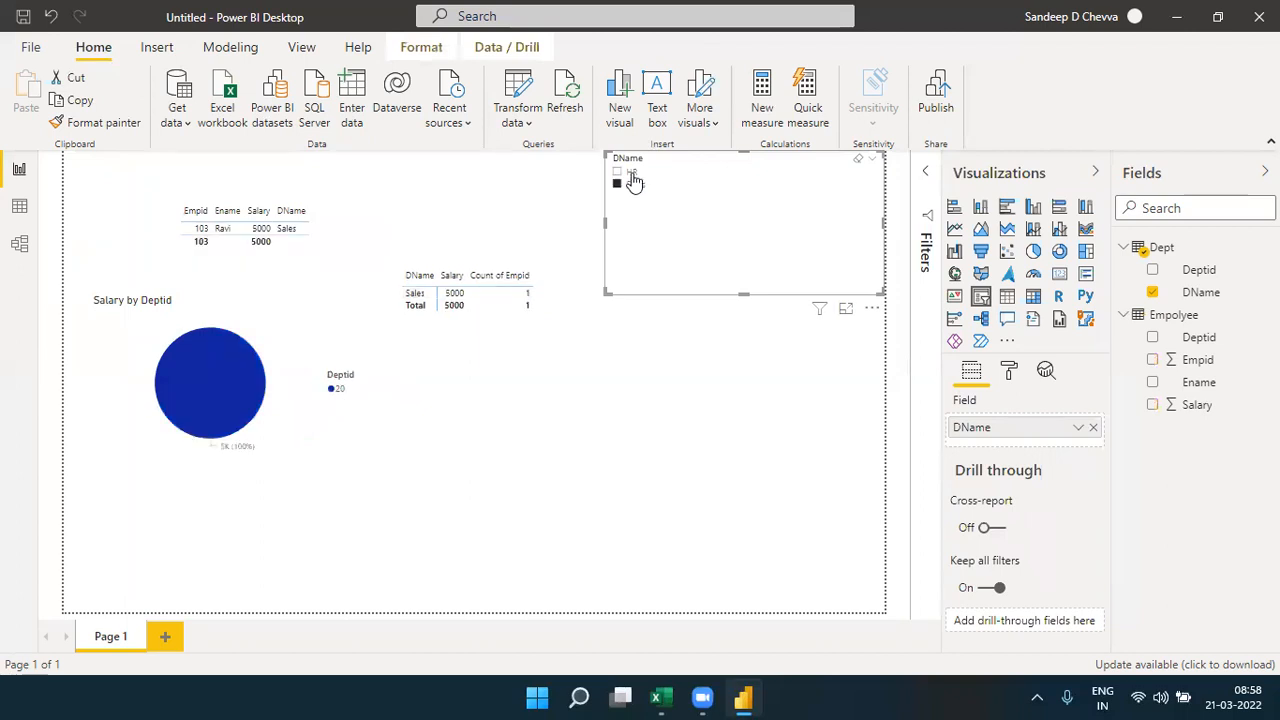
pyautogui.click(634, 180)
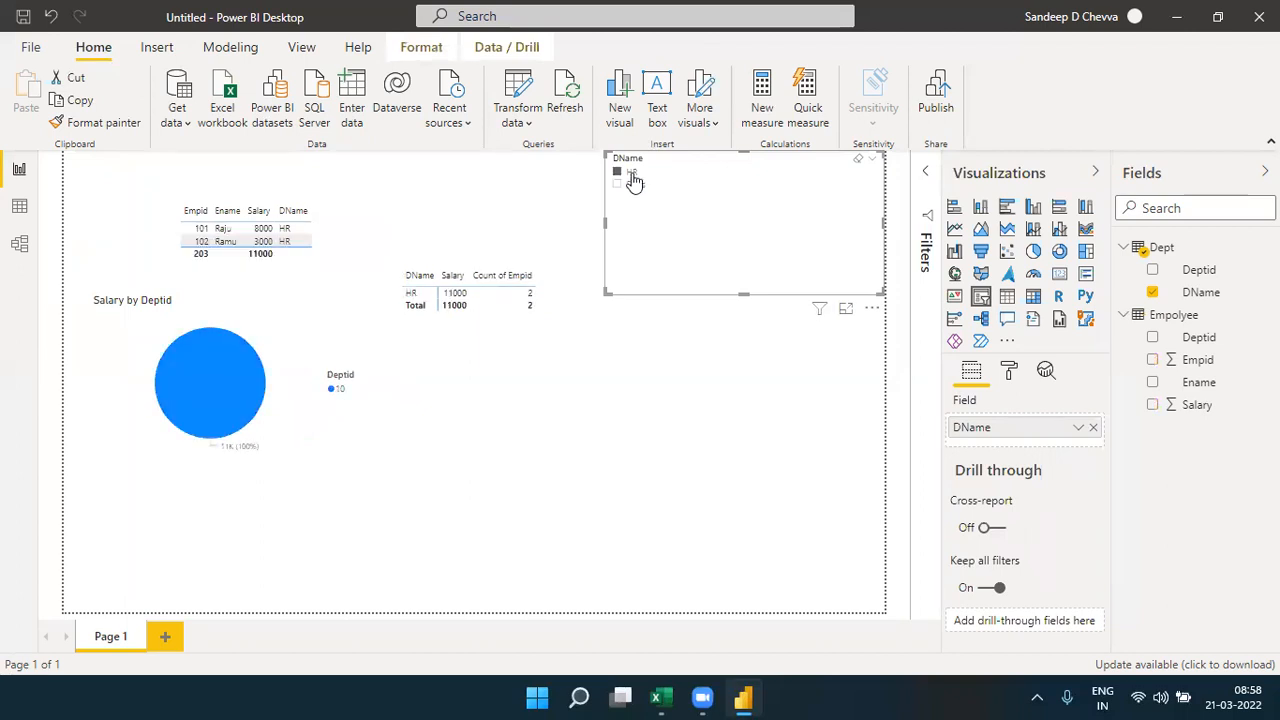
pyautogui.click(634, 180)
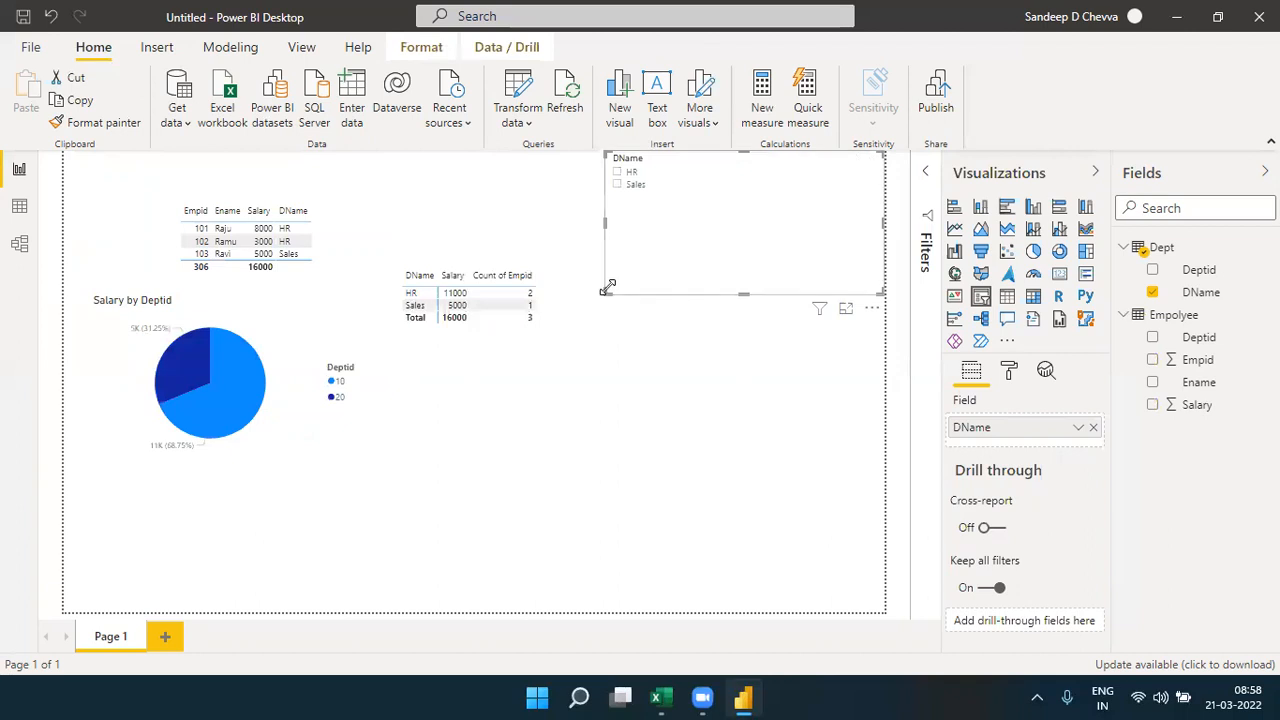
pyautogui.moveTo(605, 291); pyautogui.dragTo(656, 227)
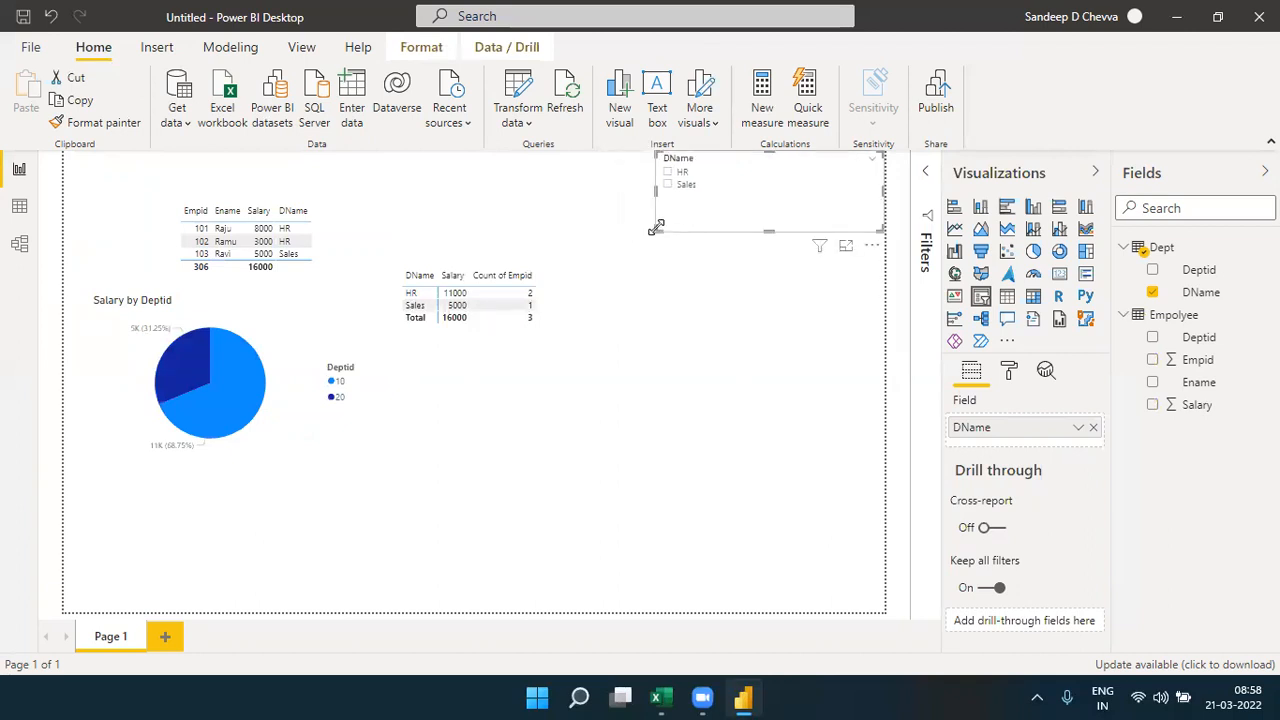
# - Switch to the Relationships workbook in Excel, review the book and author tables on Sheet2, and copy the Books table with Bookid and BookName
pyautogui.click(658, 697)
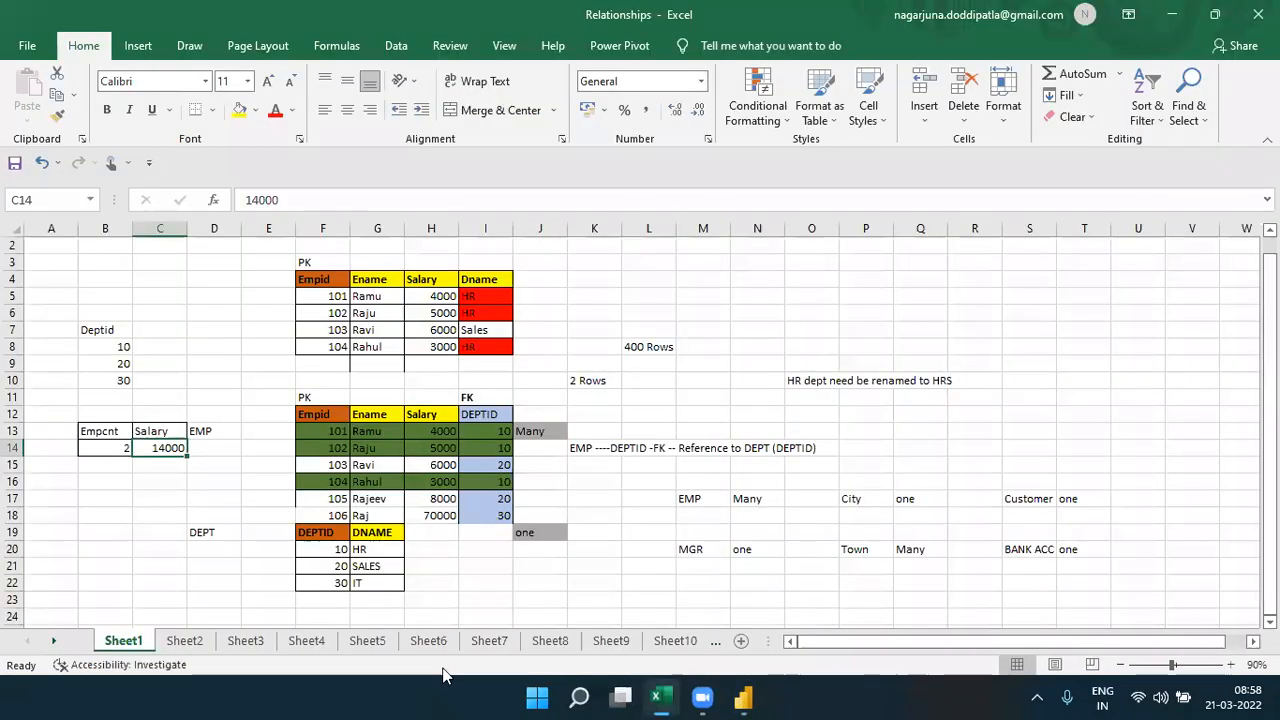
pyautogui.click(185, 641)
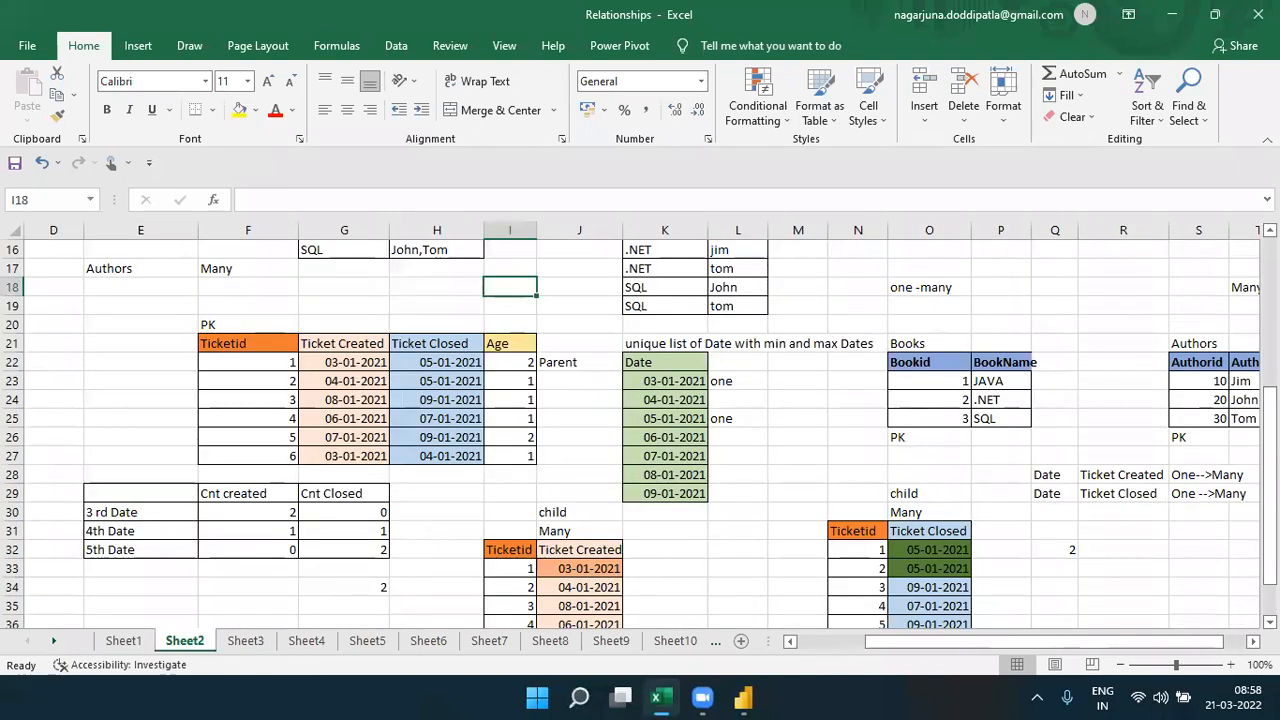
pyautogui.click(1270, 330)
pyautogui.moveTo(1270, 330); pyautogui.dragTo(1270, 393)
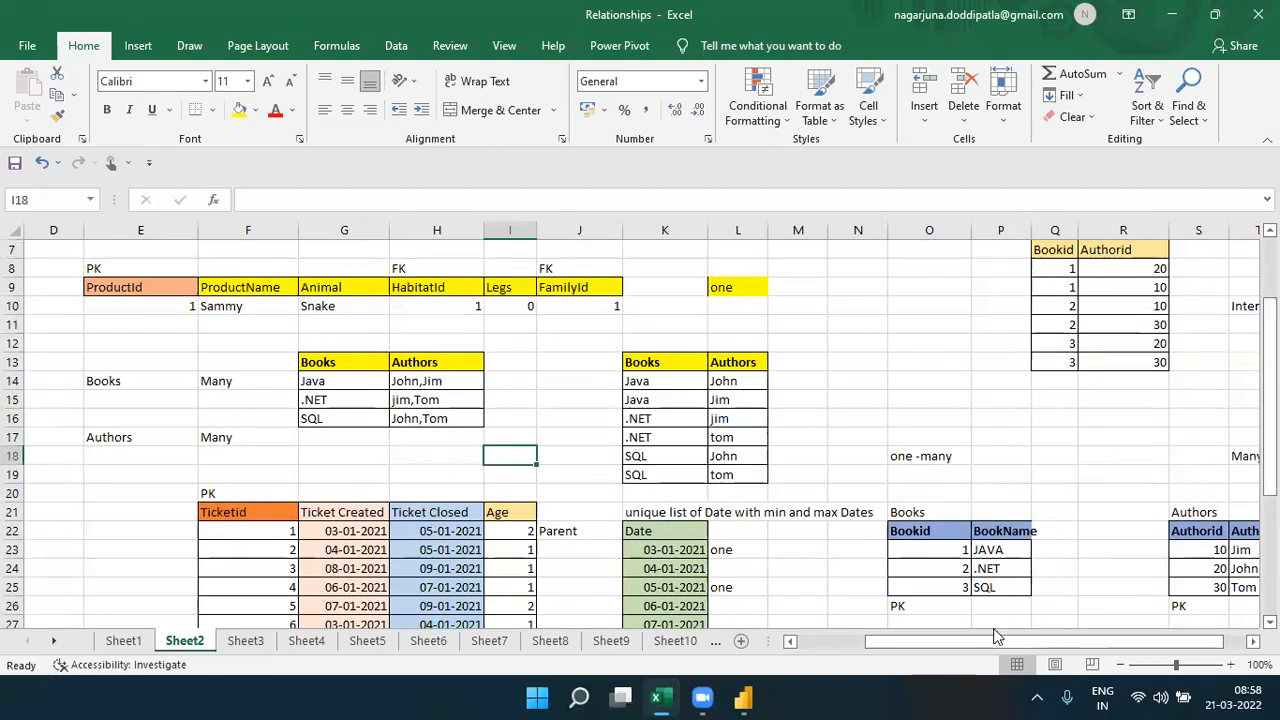
pyautogui.moveTo(990, 648); pyautogui.dragTo(1010, 648)
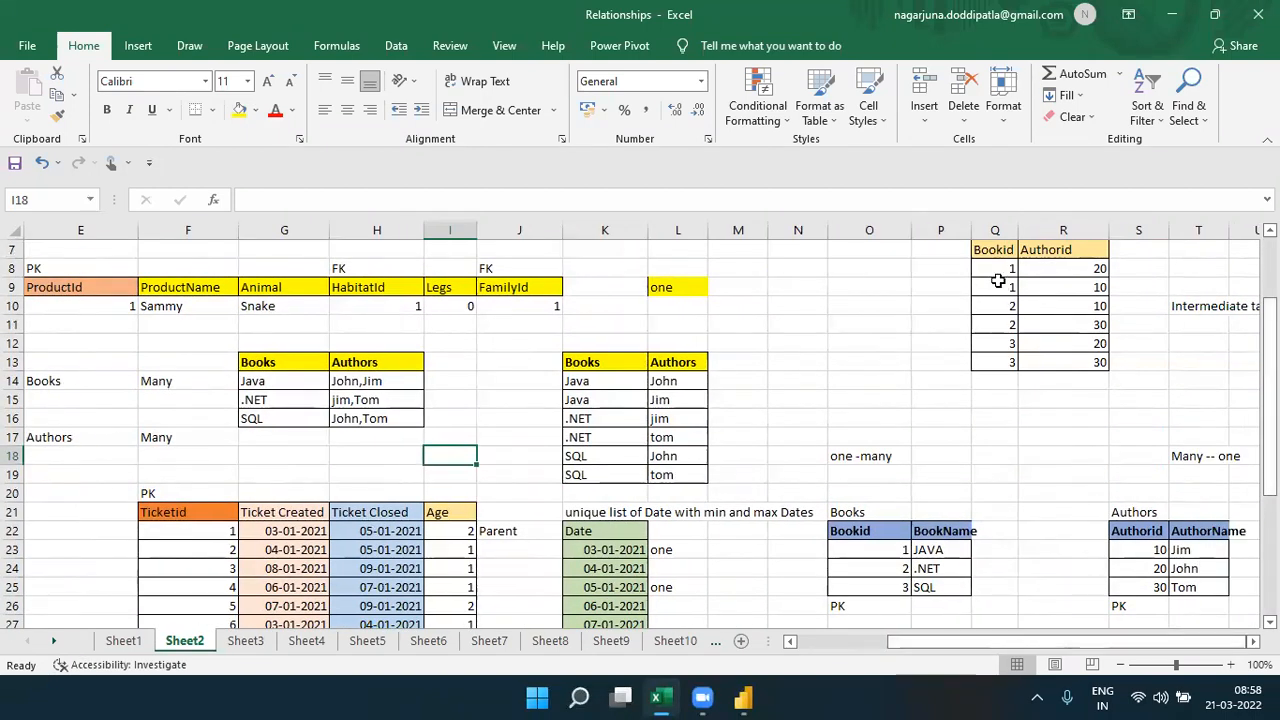
pyautogui.moveTo(992, 252); pyautogui.dragTo(1074, 354)
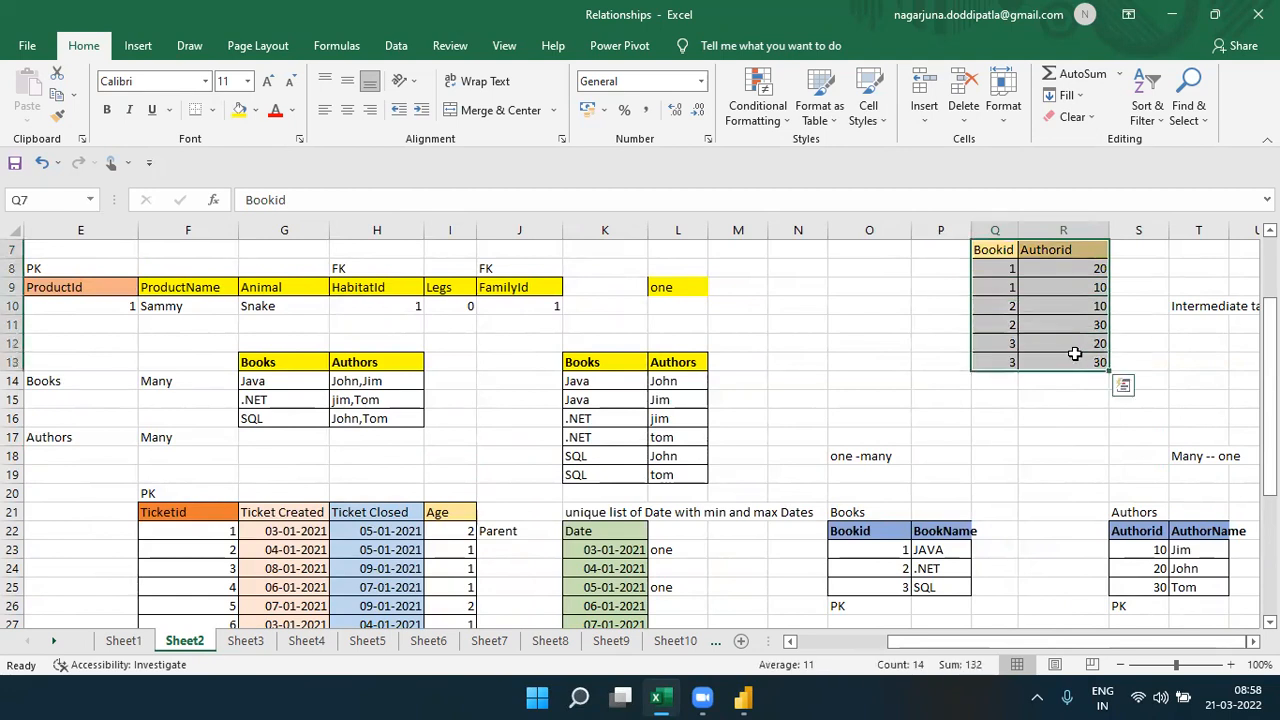
pyautogui.moveTo(851, 531); pyautogui.dragTo(962, 582)
pyautogui.moveTo(1127, 533); pyautogui.dragTo(1188, 587)
pyautogui.moveTo(859, 537); pyautogui.dragTo(966, 582)
pyautogui.hotkey('ctrl', 'c')
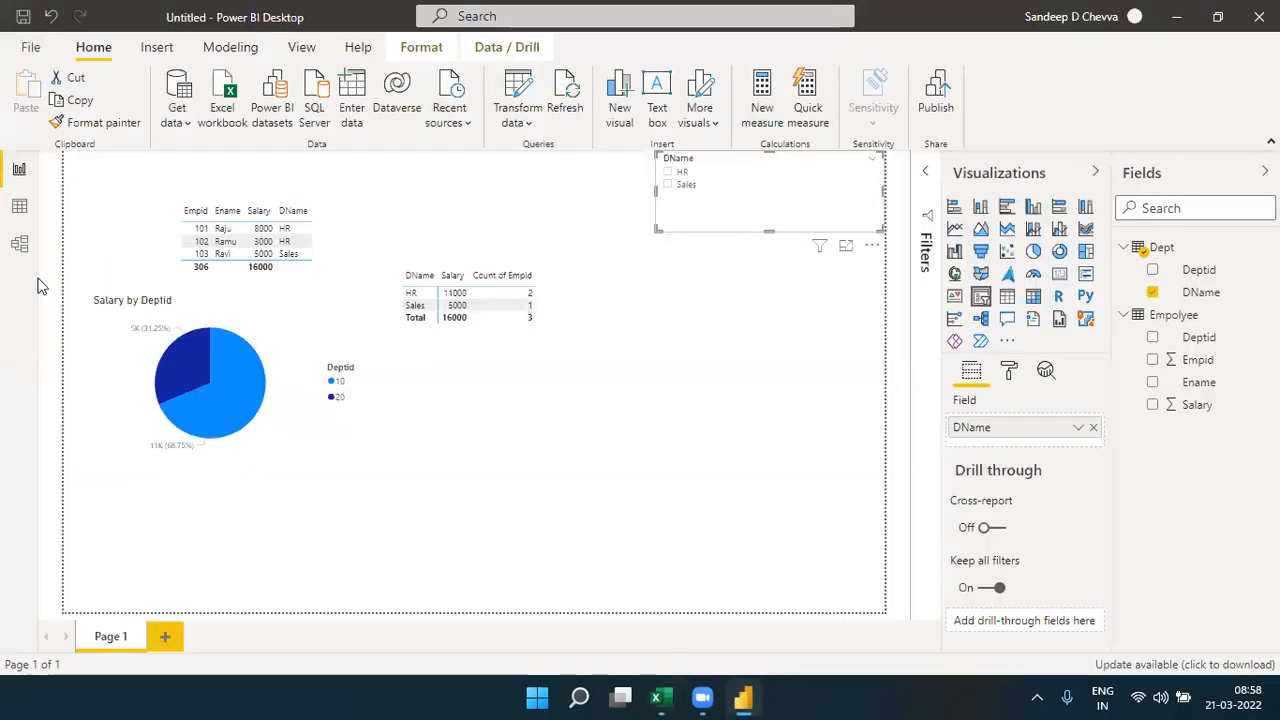
# - In Power BI's model view, create a table from the copied Bookid and BookName data, name it Books, and load it
pyautogui.click(19, 244)
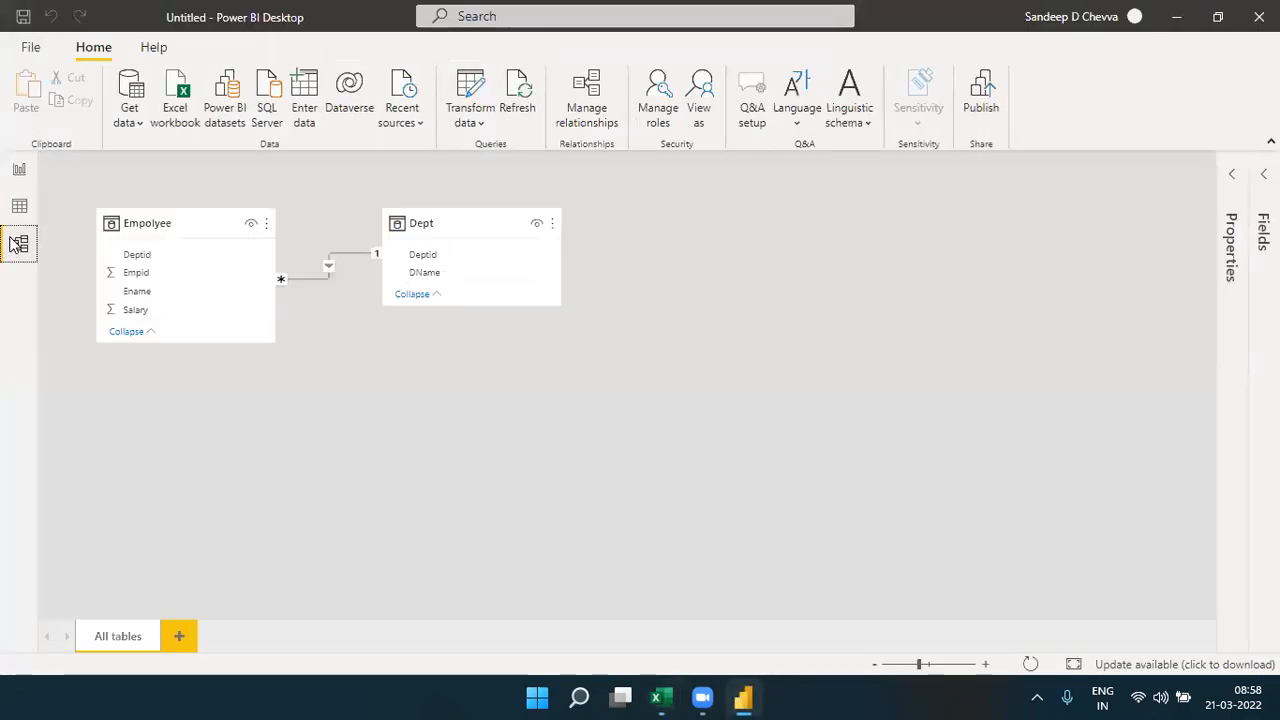
pyautogui.click(20, 175)
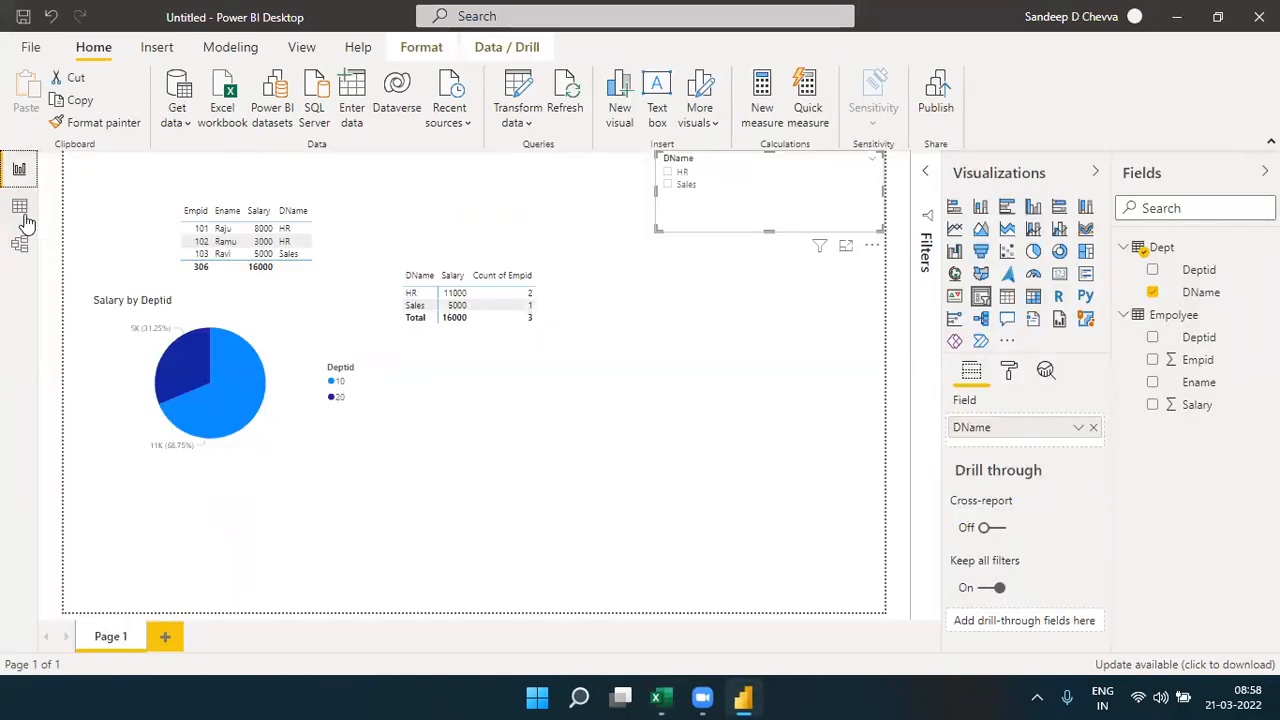
pyautogui.click(20, 206)
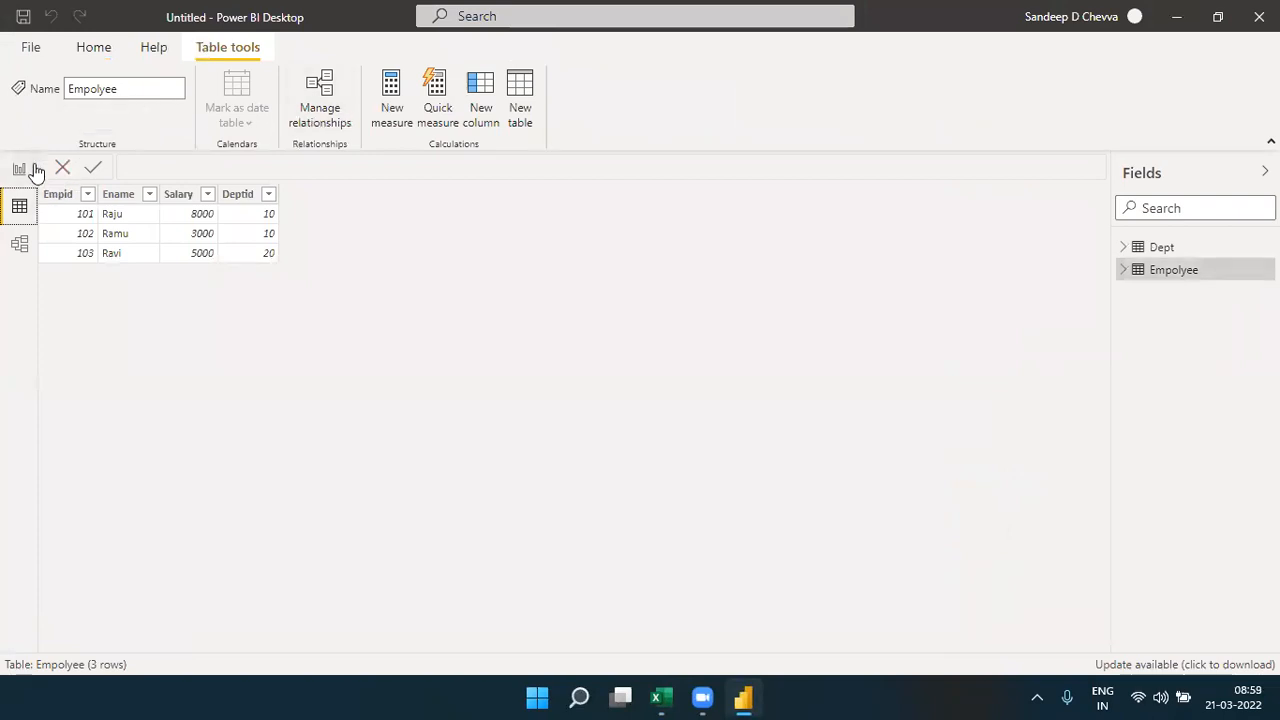
pyautogui.click(19, 248)
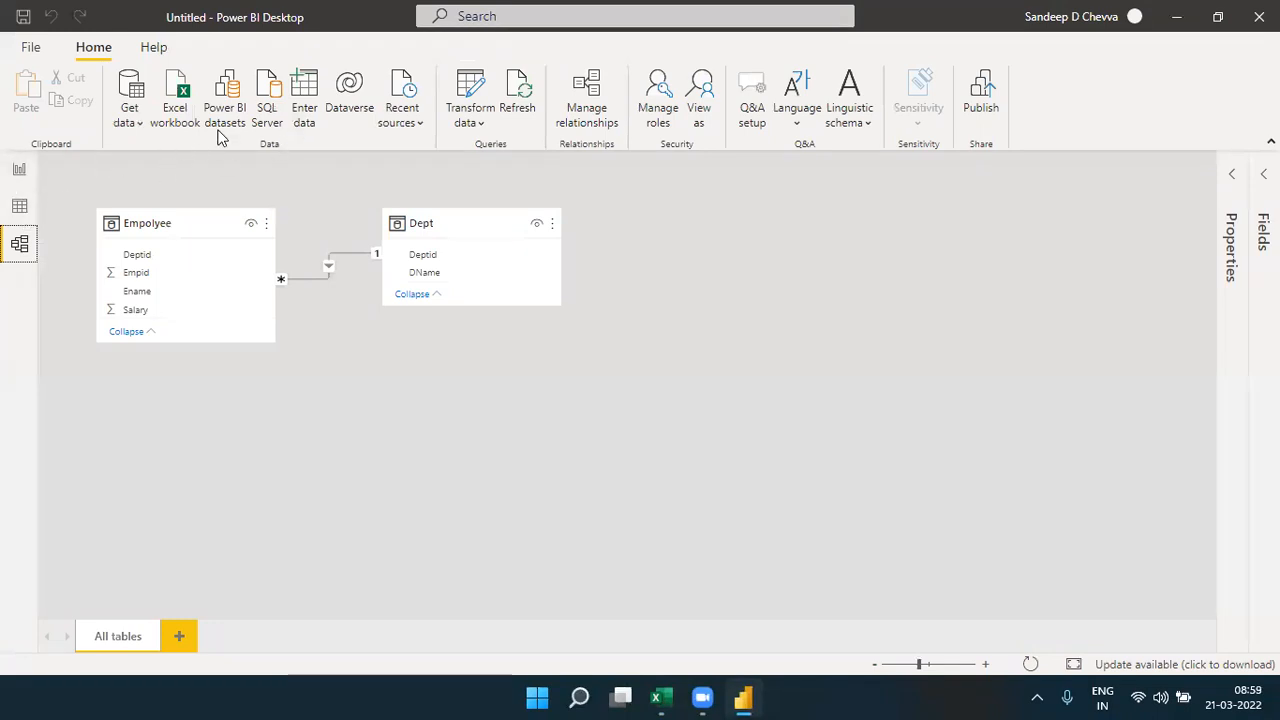
pyautogui.click(306, 114)
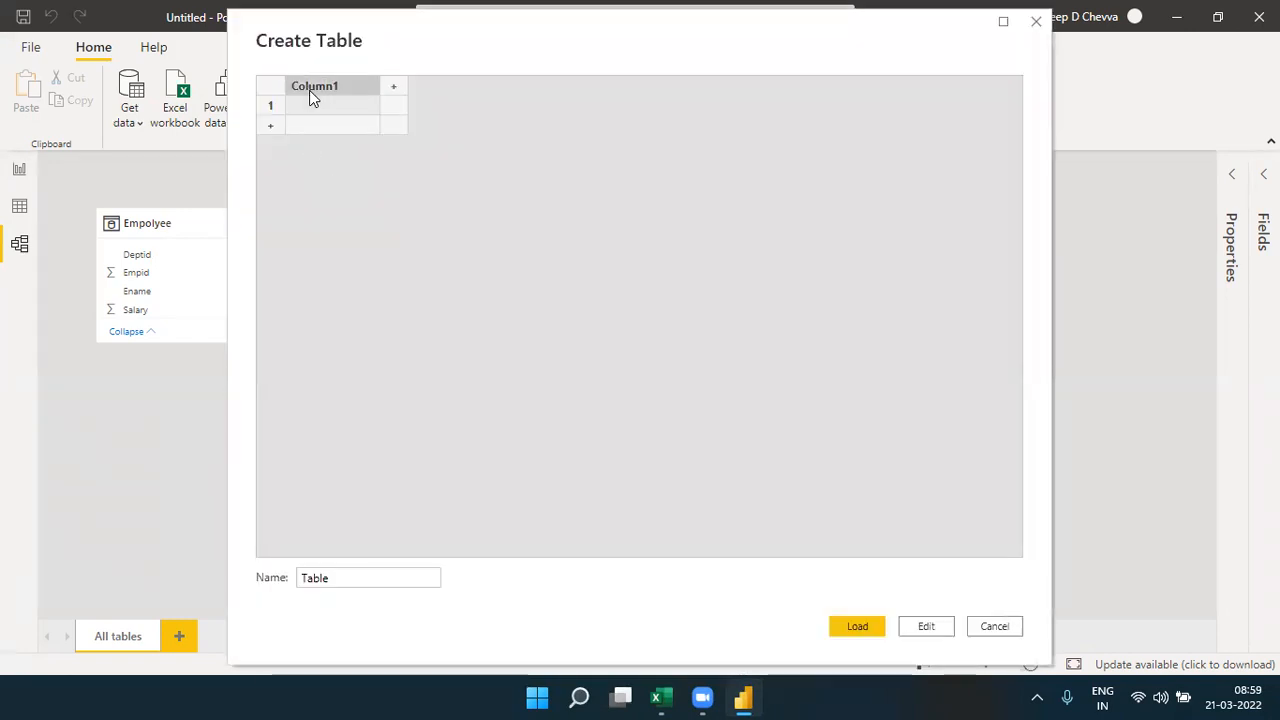
pyautogui.hotkey('ctrl', 'v')
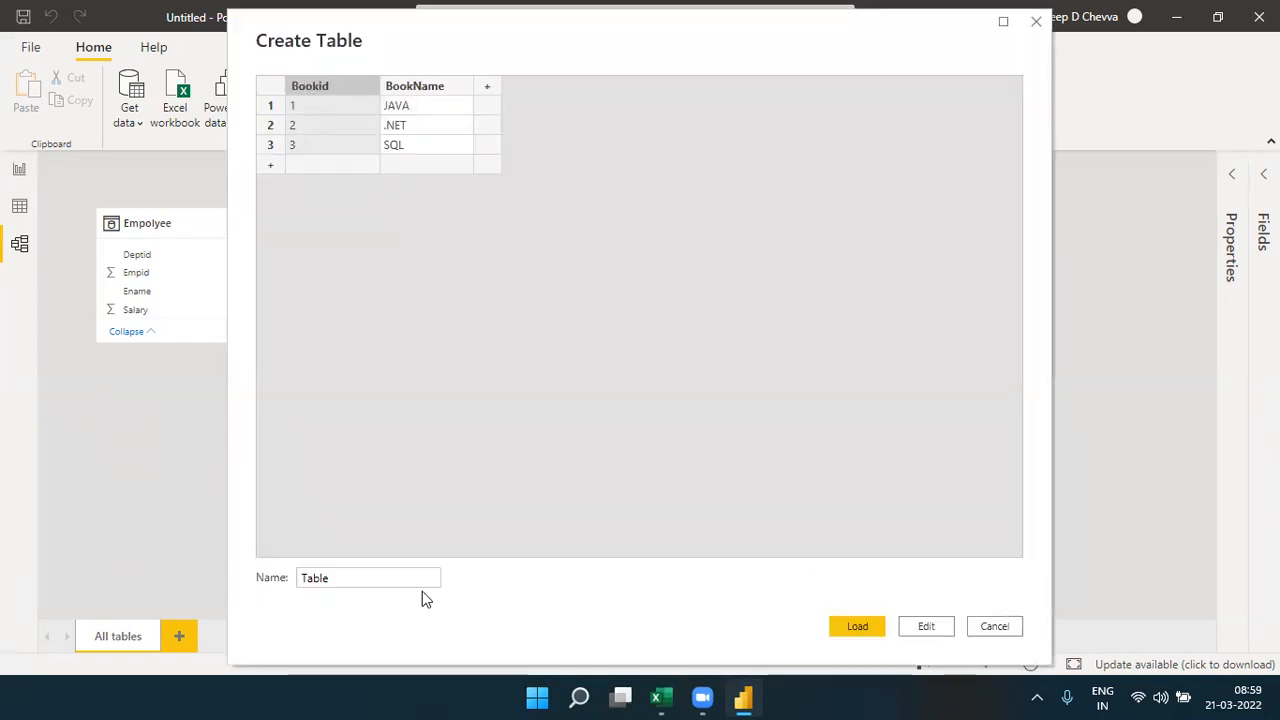
pyautogui.doubleClick(316, 582)
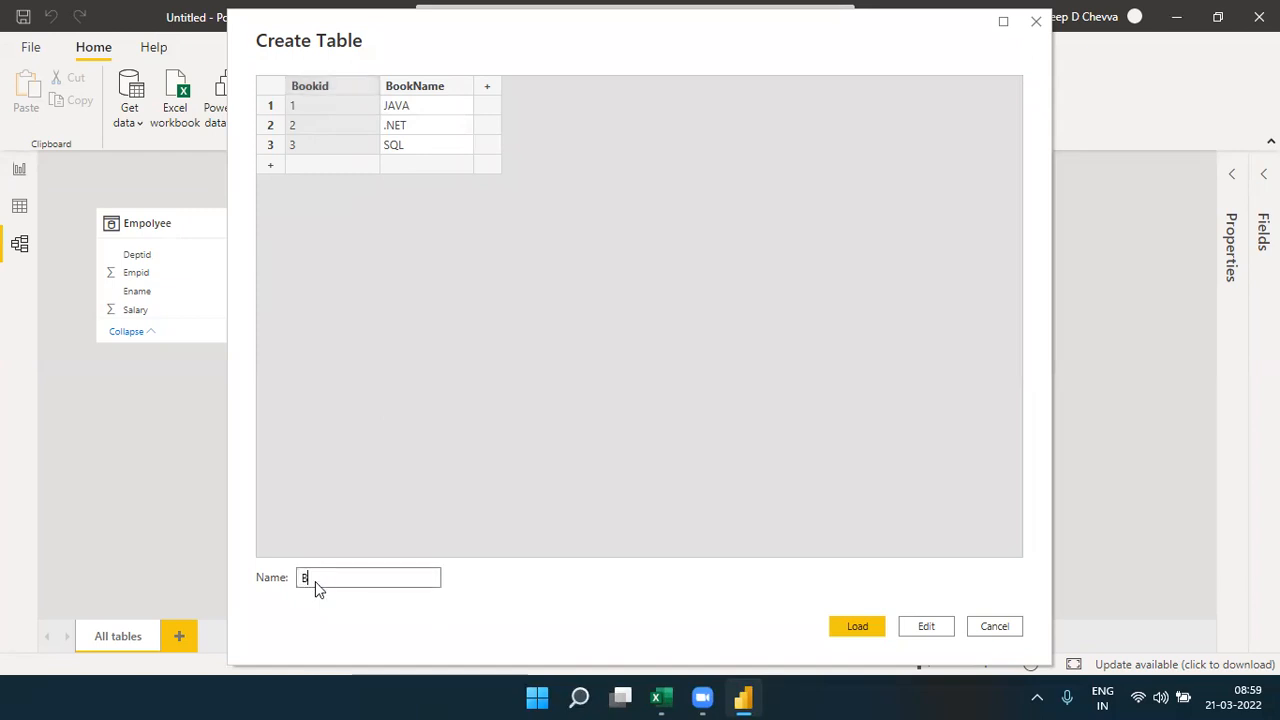
pyautogui.write('Books')
pyautogui.click(849, 632)
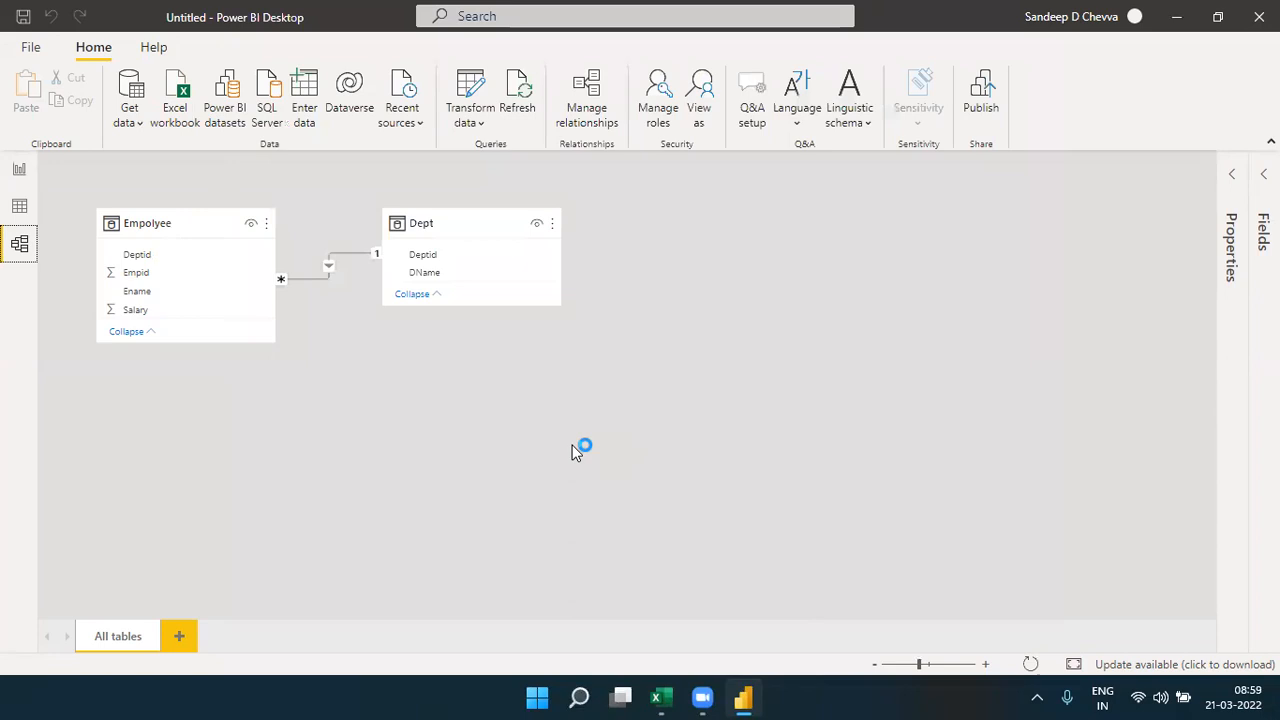
# - Copy the Authors table with Authorid and AuthorName from Excel's Sheet2, and apply the pending query changes in Power BI
pyautogui.click(665, 705)
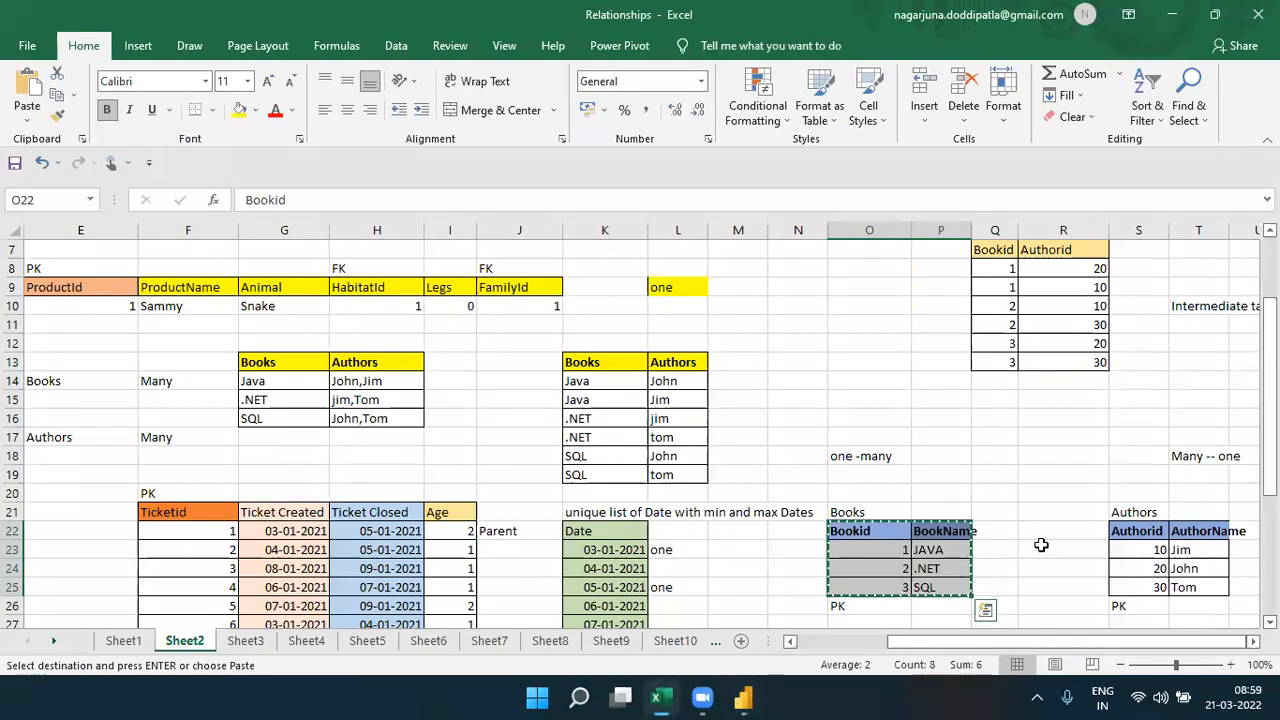
pyautogui.click(1120, 530)
pyautogui.moveTo(1120, 530); pyautogui.dragTo(1211, 577)
pyautogui.hotkey('alt', 'Tab')
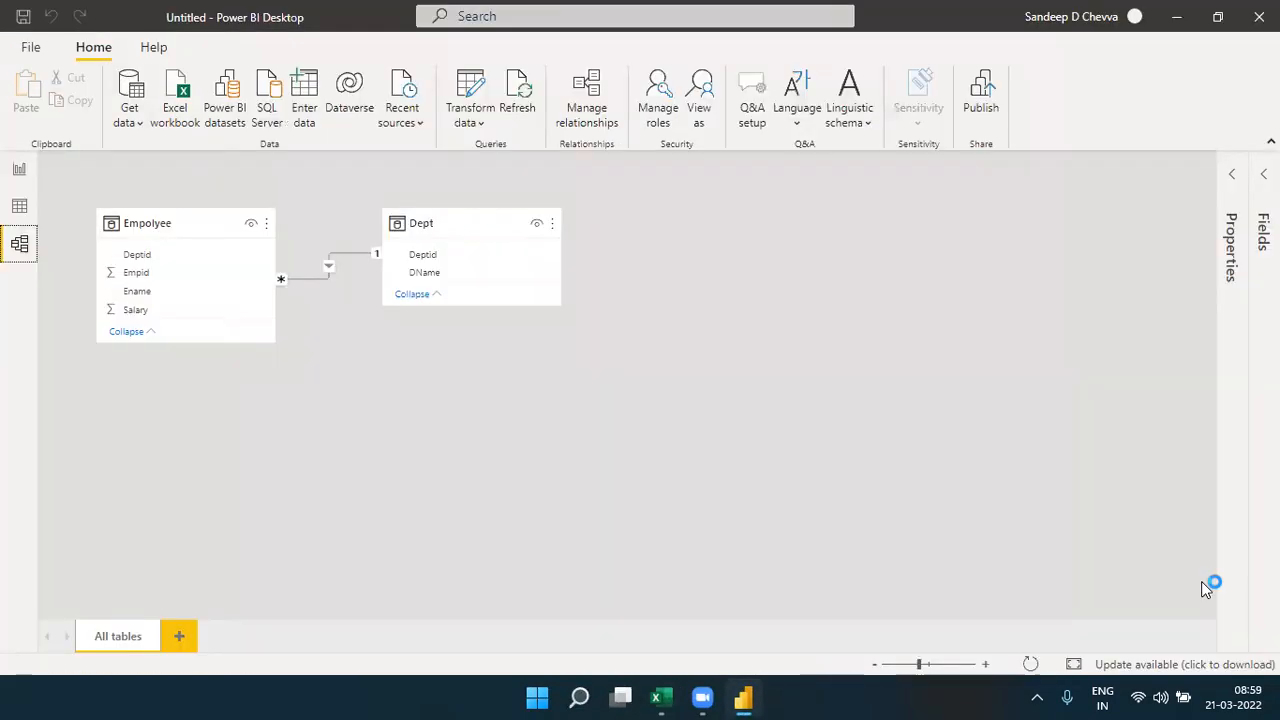
pyautogui.click(657, 700)
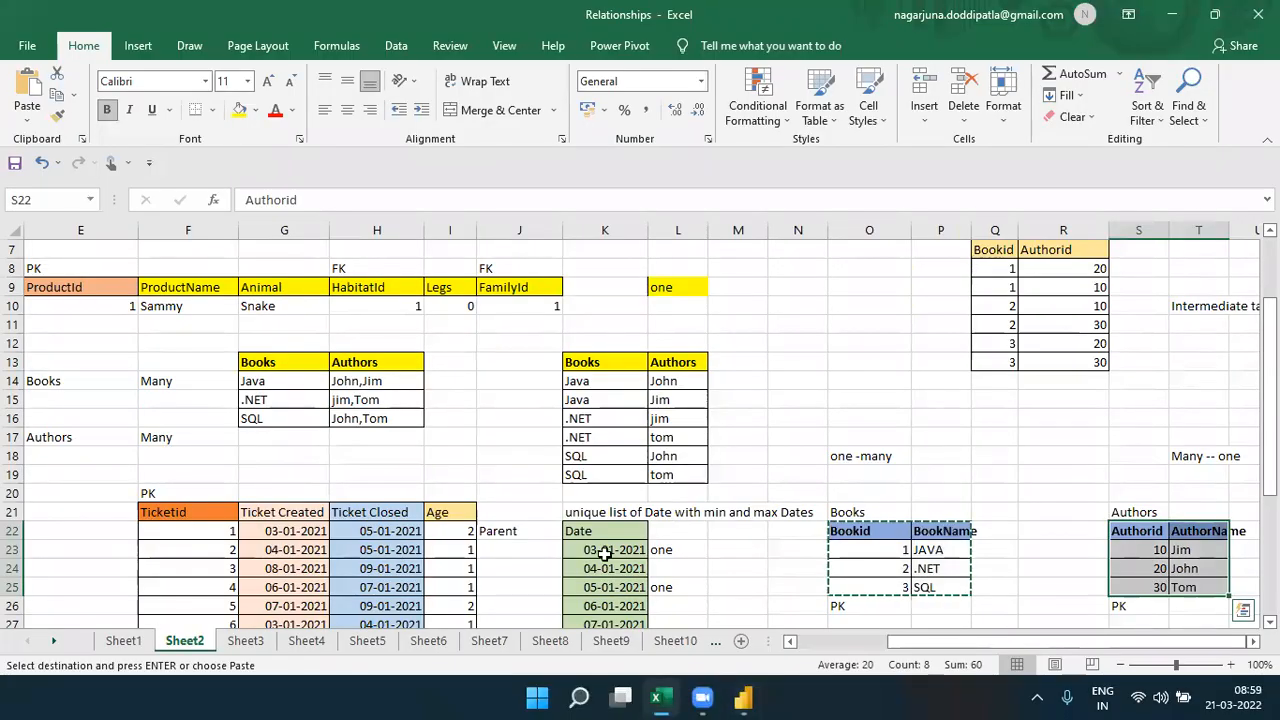
pyautogui.hotkey('ctrl', 'c')
pyautogui.hotkey('alt', 'Tab')
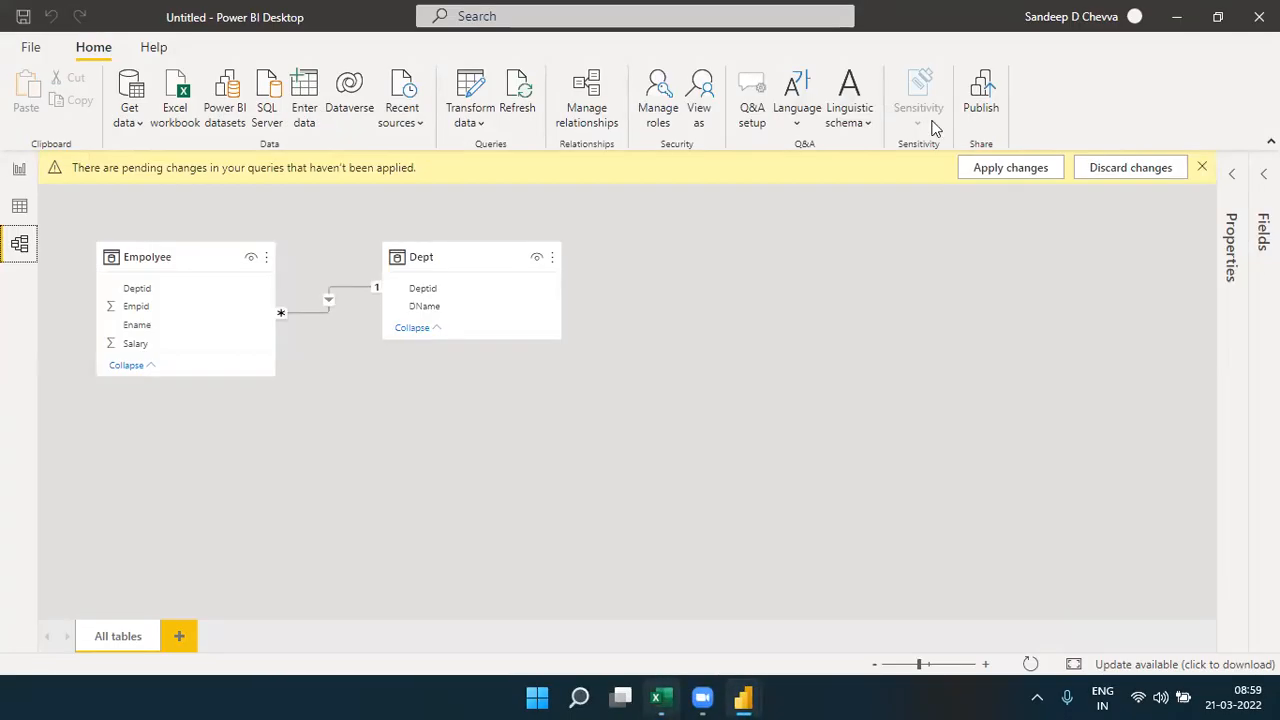
pyautogui.click(984, 167)
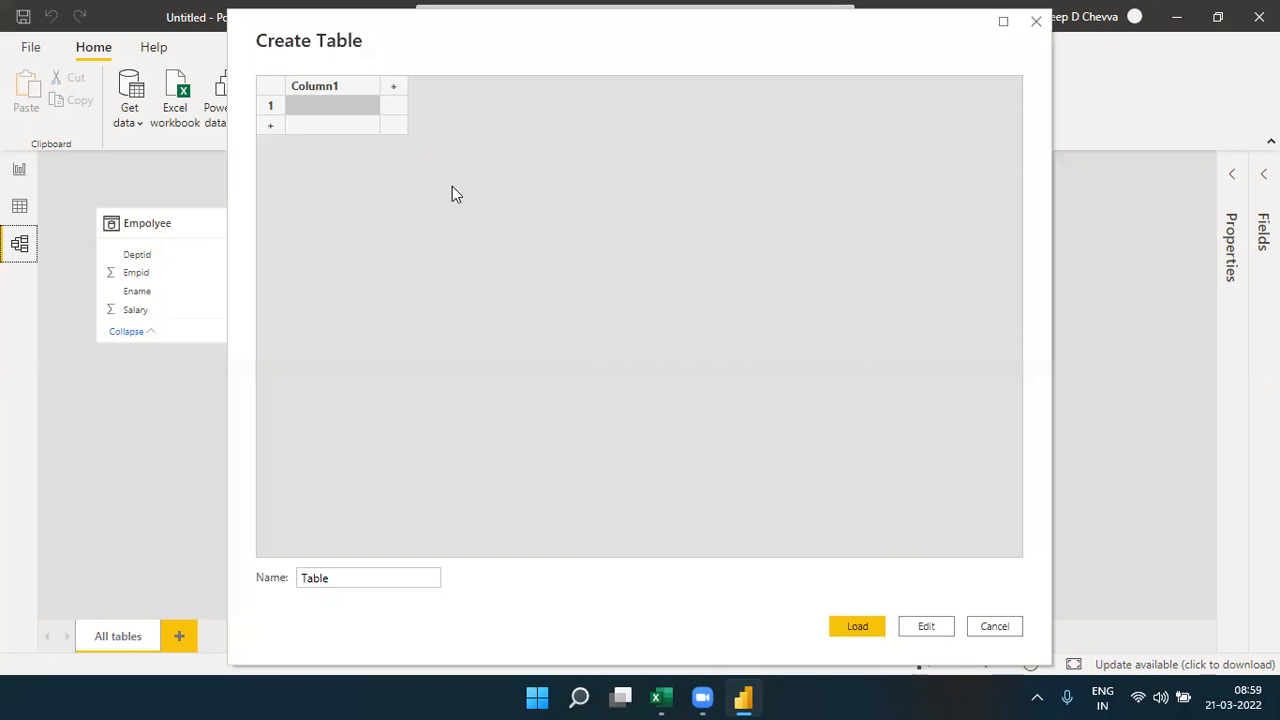
# - Create a table from the copied Authorid and AuthorName data, name it Authors, and load it
pyautogui.click(326, 88)
pyautogui.hotkey('ctrl', 'v')
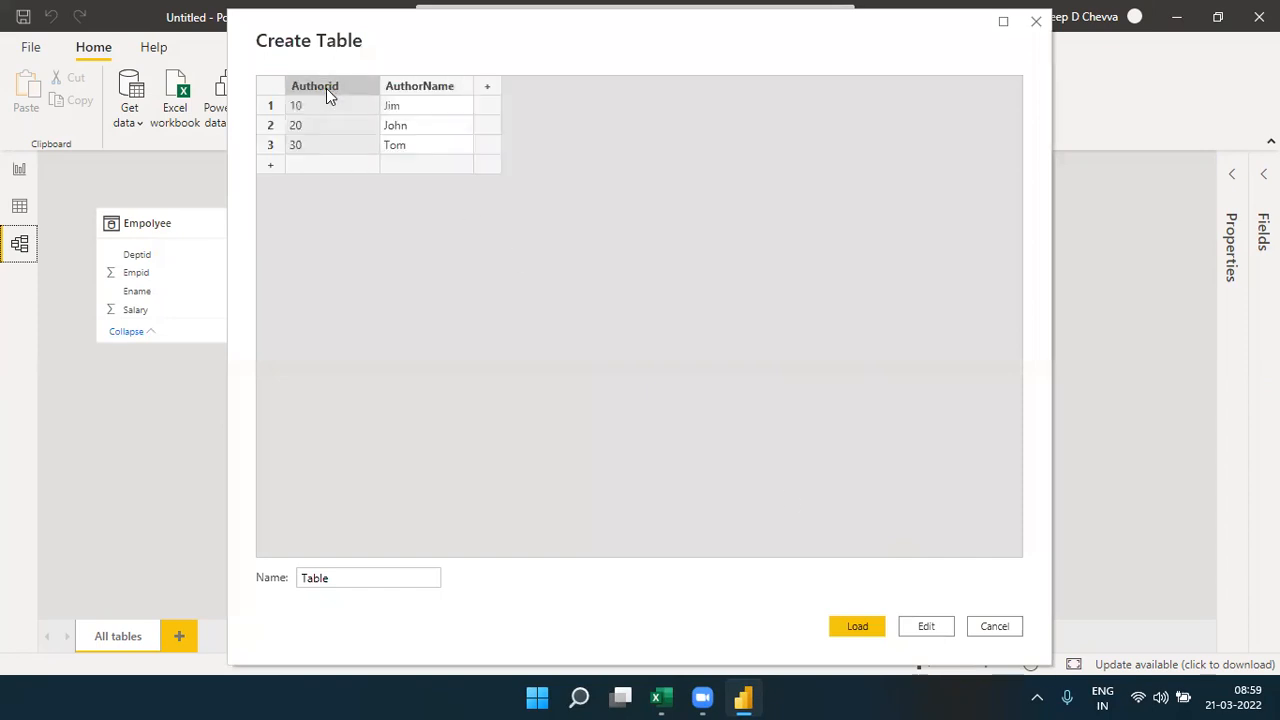
pyautogui.doubleClick(312, 580)
pyautogui.write('A')
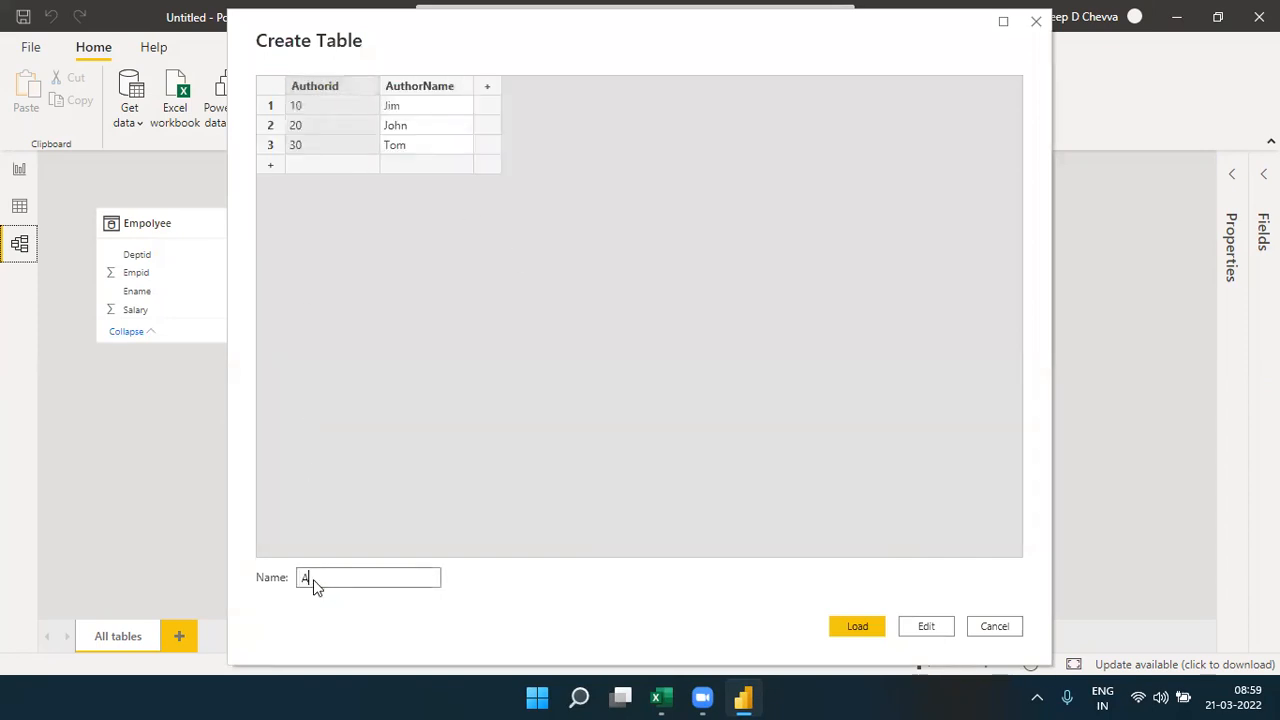
pyautogui.write('t')
pyautogui.press('BackSpace')
pyautogui.write('uthors')
pyautogui.click(852, 626)
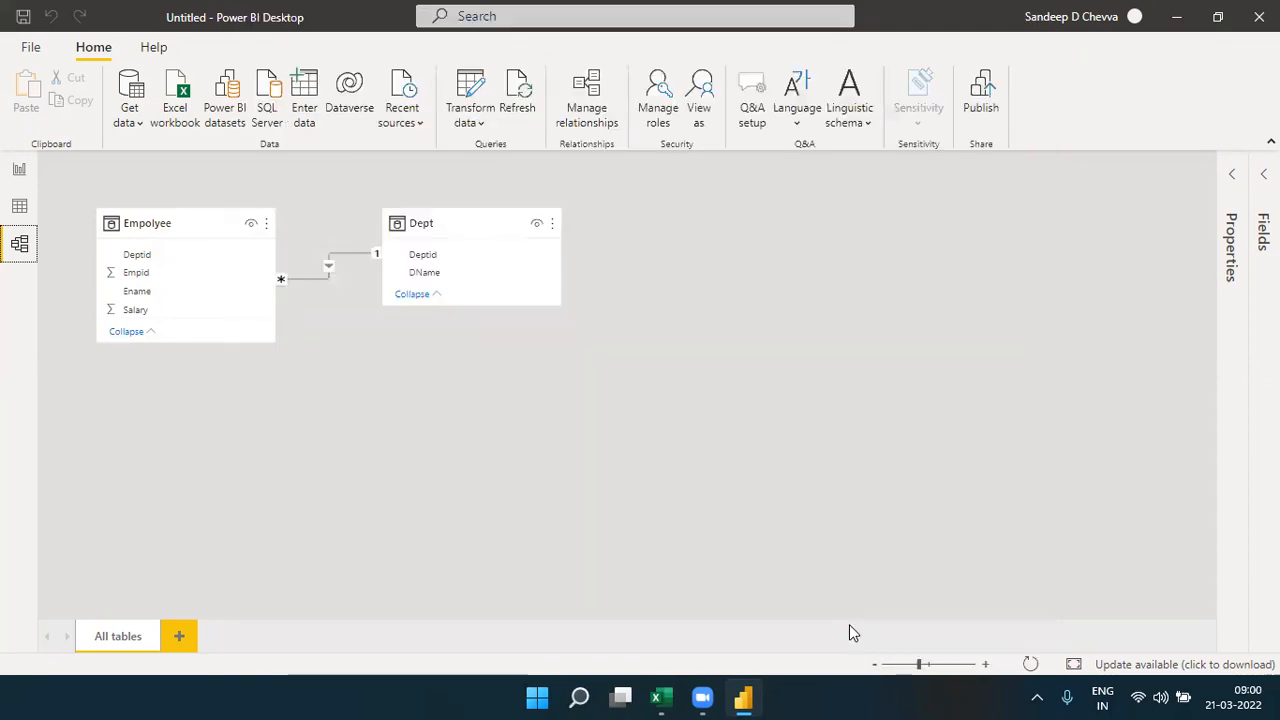
# - Switch to Excel and copy the intermediate table with Bookid and Authorid, Q7:R13 on Sheet2
pyautogui.click(660, 697)
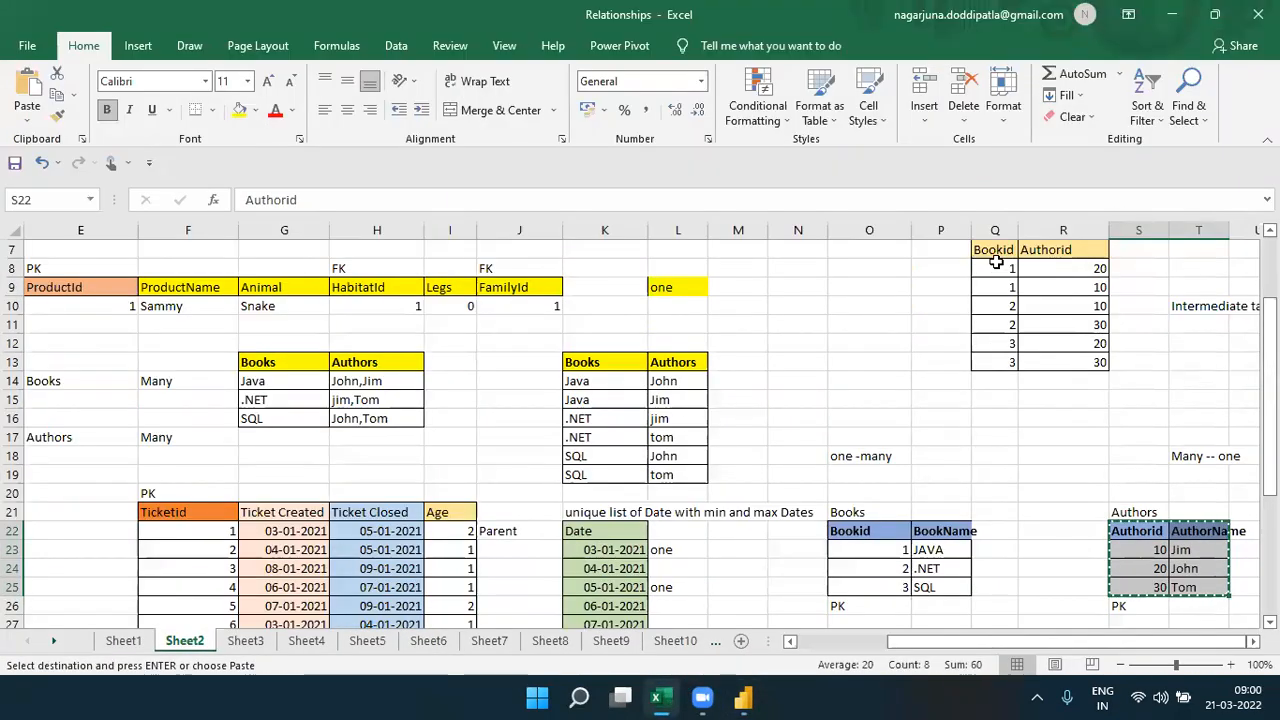
pyautogui.moveTo(994, 251); pyautogui.dragTo(1080, 356)
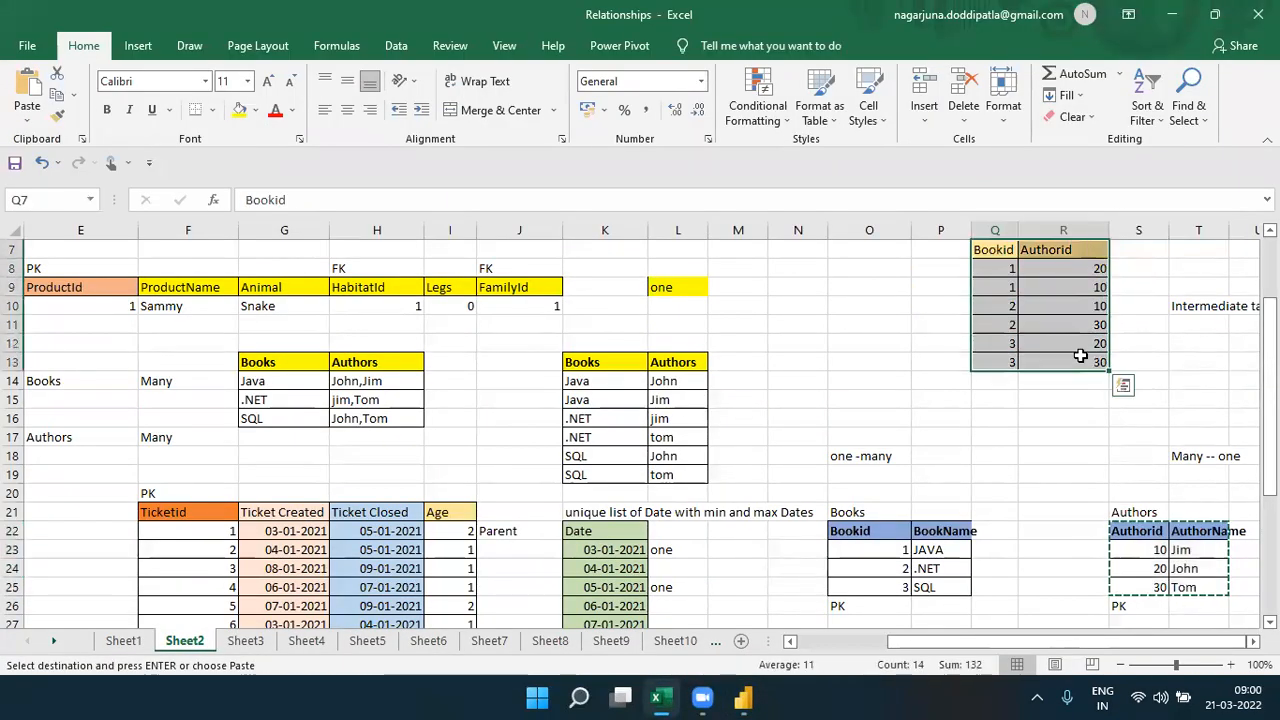
pyautogui.hotkey('ctrl', 'c')
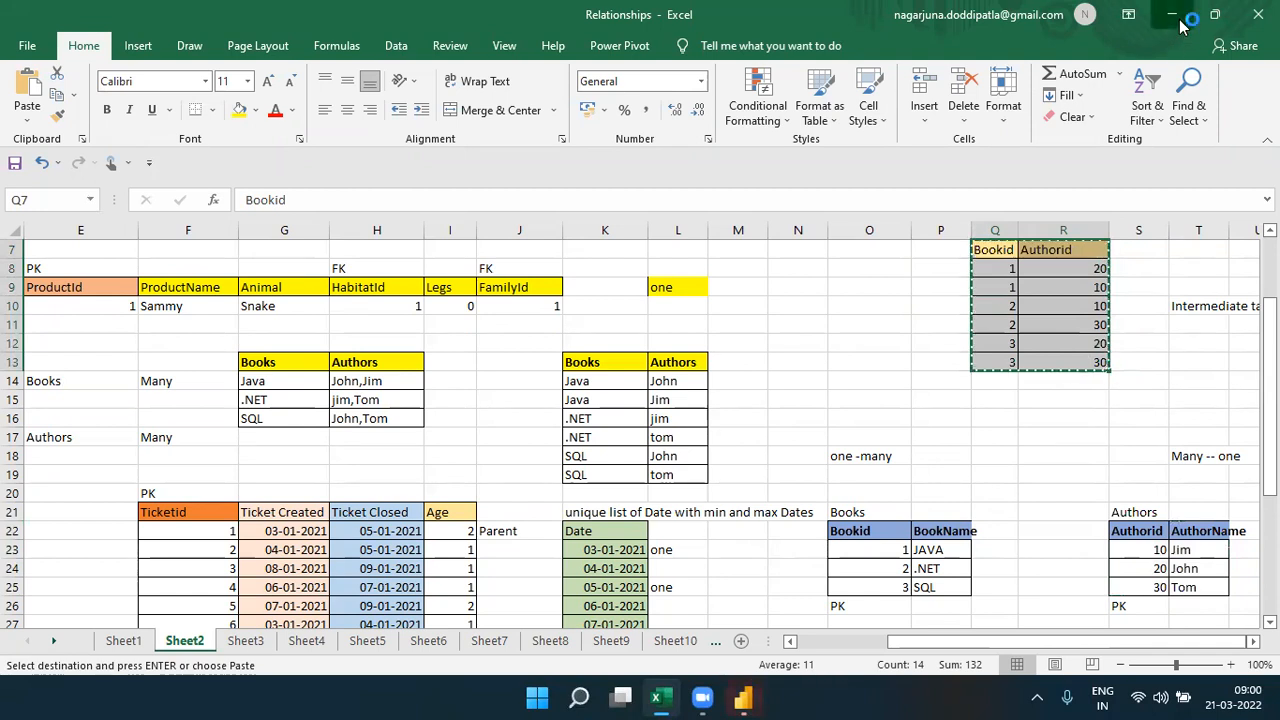
# - Return to Power BI and arrange the Books table below Empolyee and the Authors table below Dept in the model diagram
pyautogui.click(1176, 18)
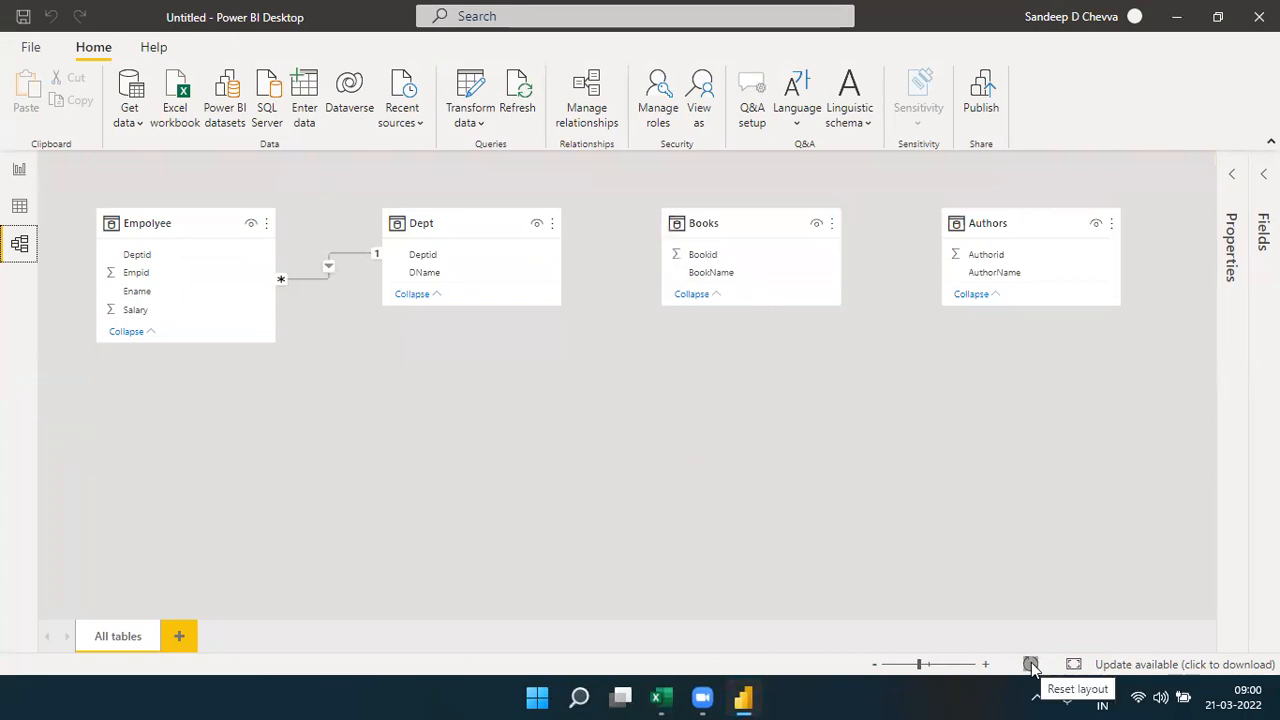
pyautogui.moveTo(736, 229); pyautogui.dragTo(169, 498)
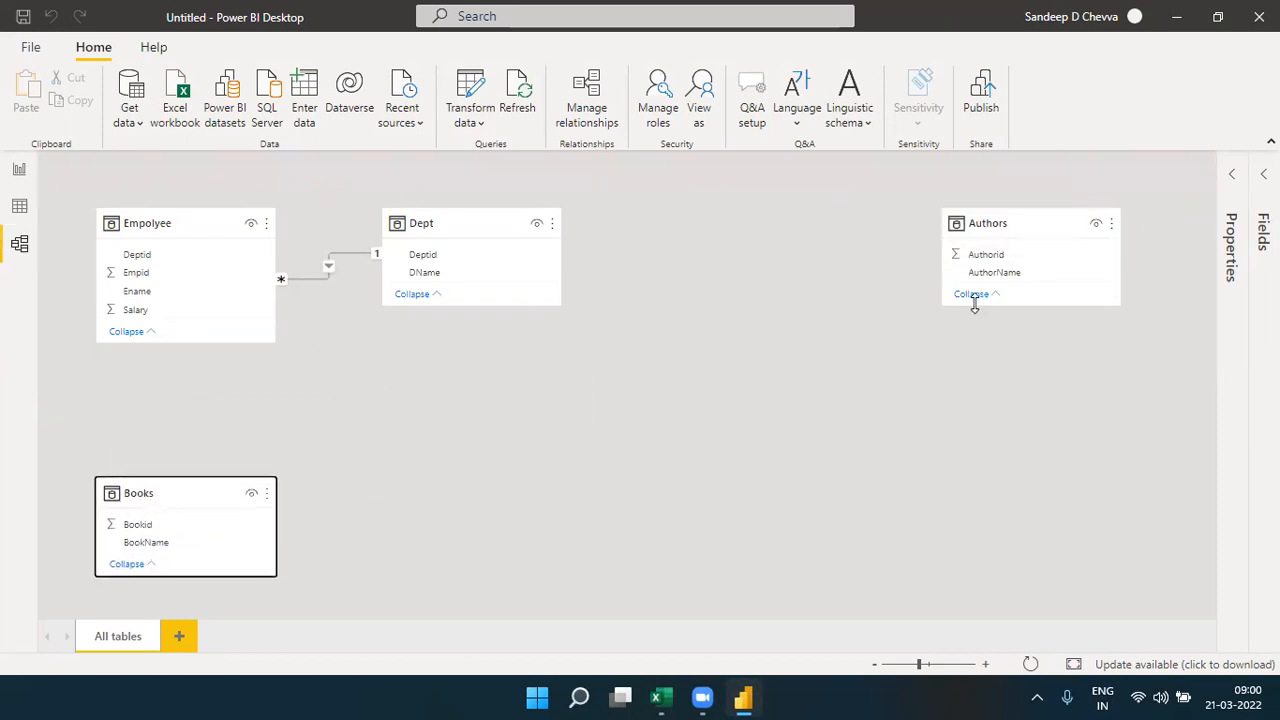
pyautogui.moveTo(1002, 230); pyautogui.dragTo(477, 506)
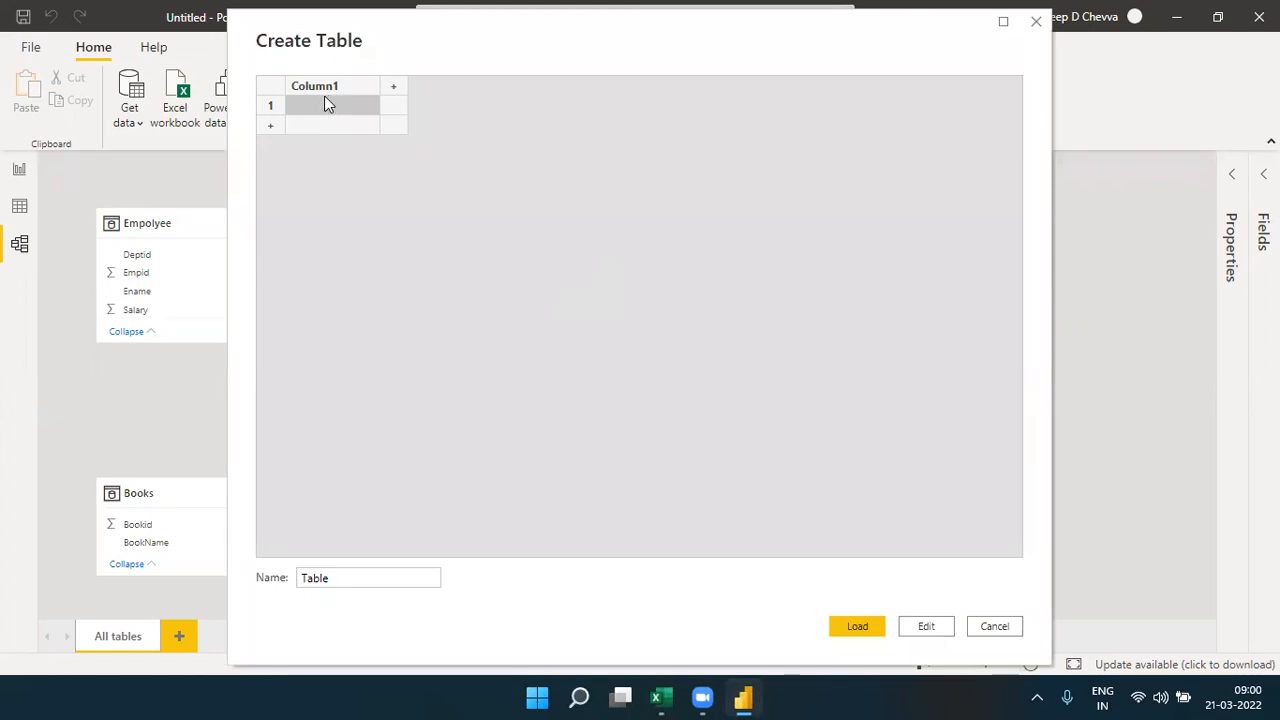
# - Create a table from the copied Bookid and Authorid rows, replace its default name, and load it
pyautogui.hotkey('ctrl', 'v')
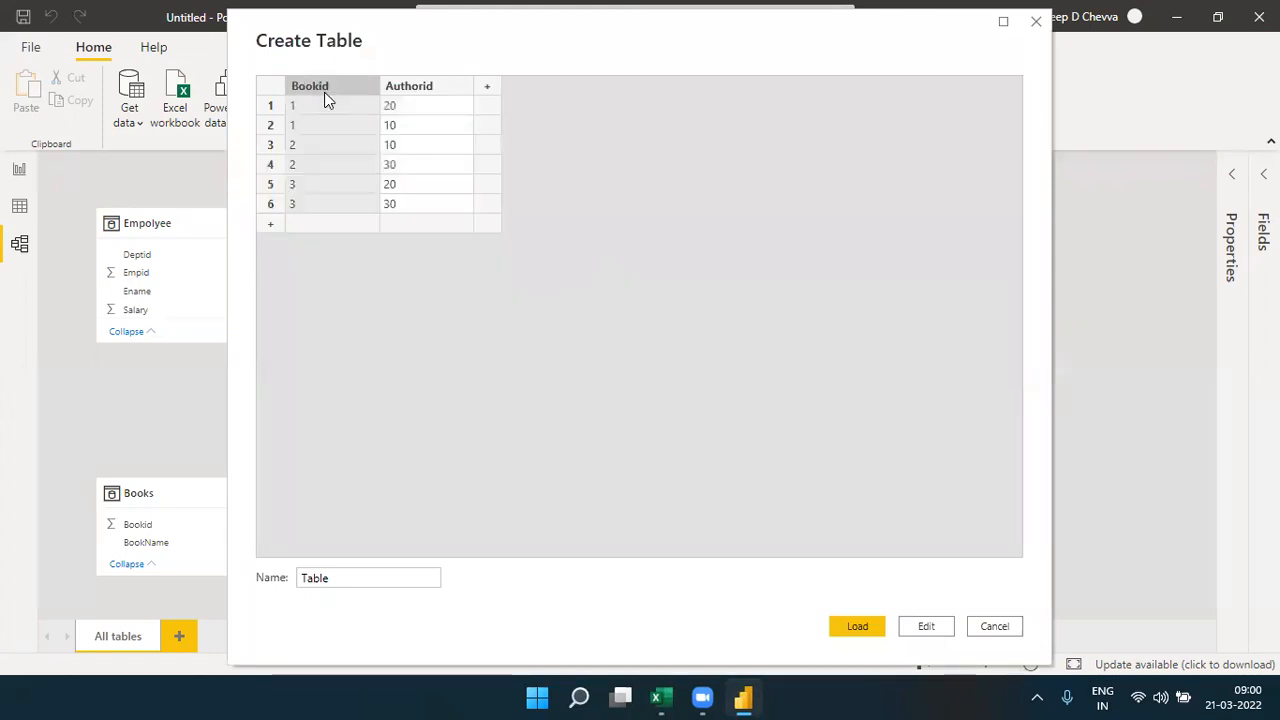
pyautogui.click(322, 578)
pyautogui.doubleClick(322, 578)
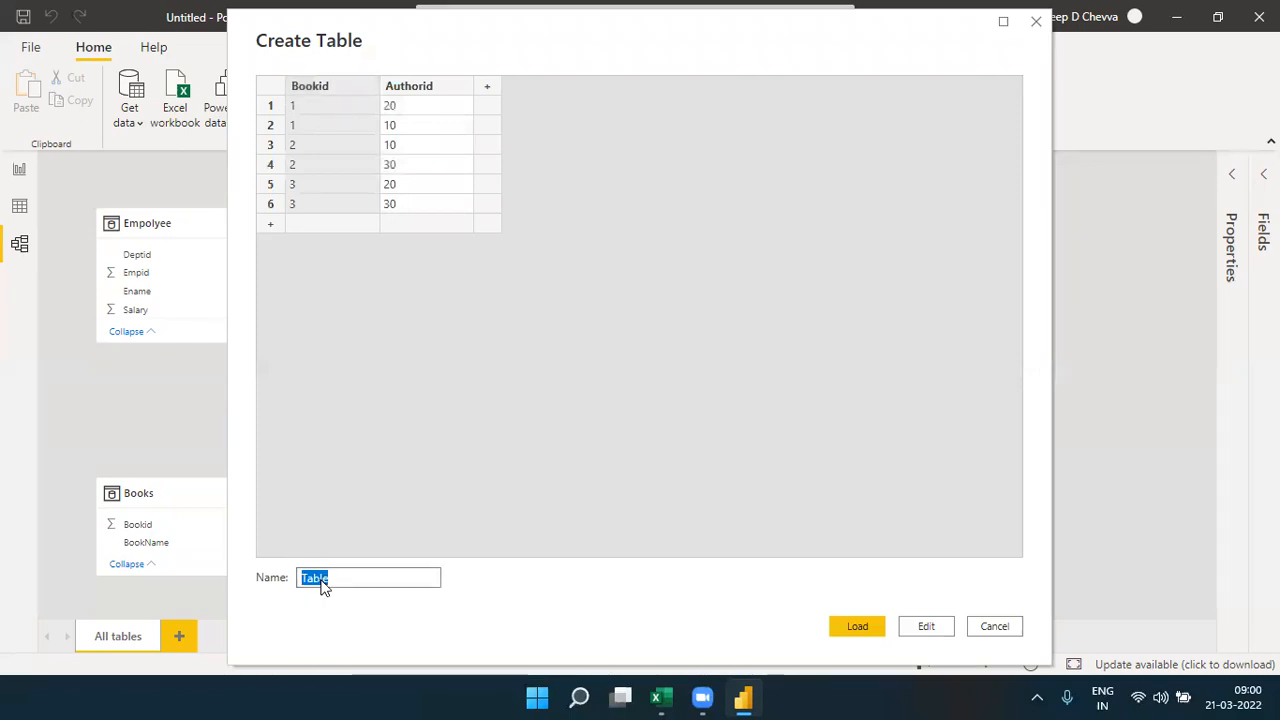
pyautogui.write('BooksAuthors')
pyautogui.click(856, 628)
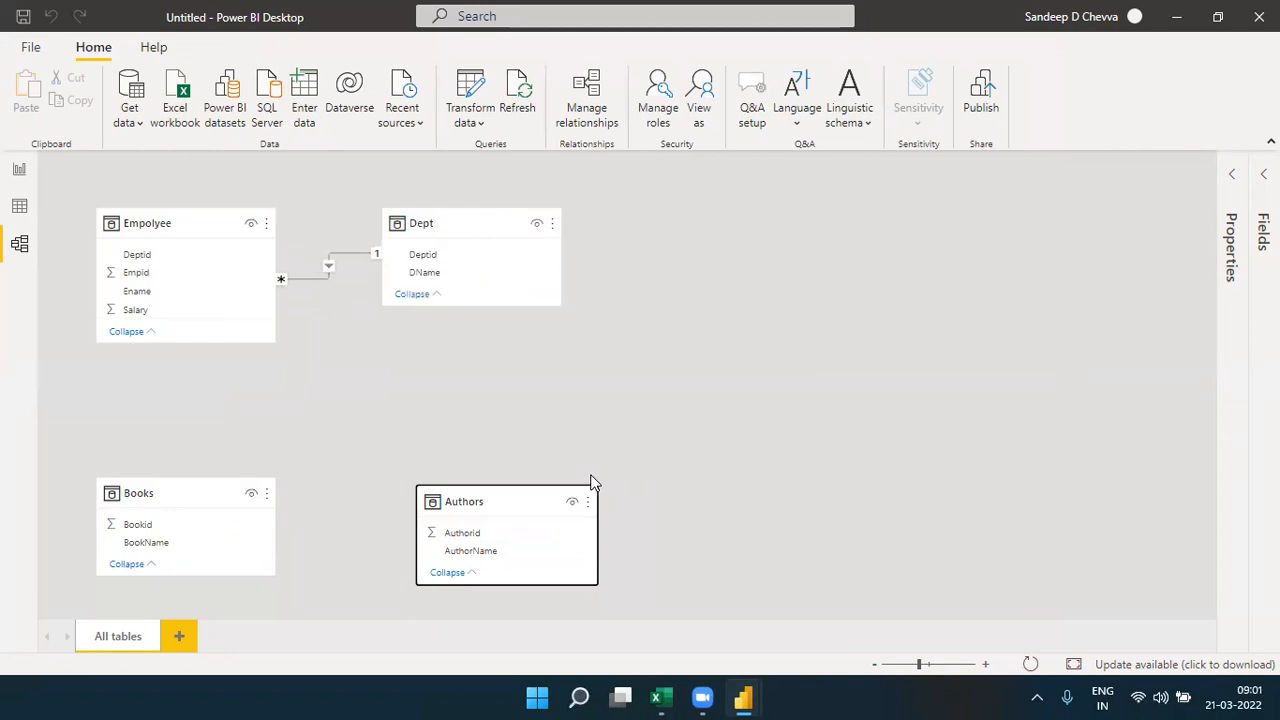
# - Arrange the Books and Authors tables below the BooksAuthors table, one to each side, in the model diagram
pyautogui.moveTo(492, 506); pyautogui.dragTo(1024, 486)
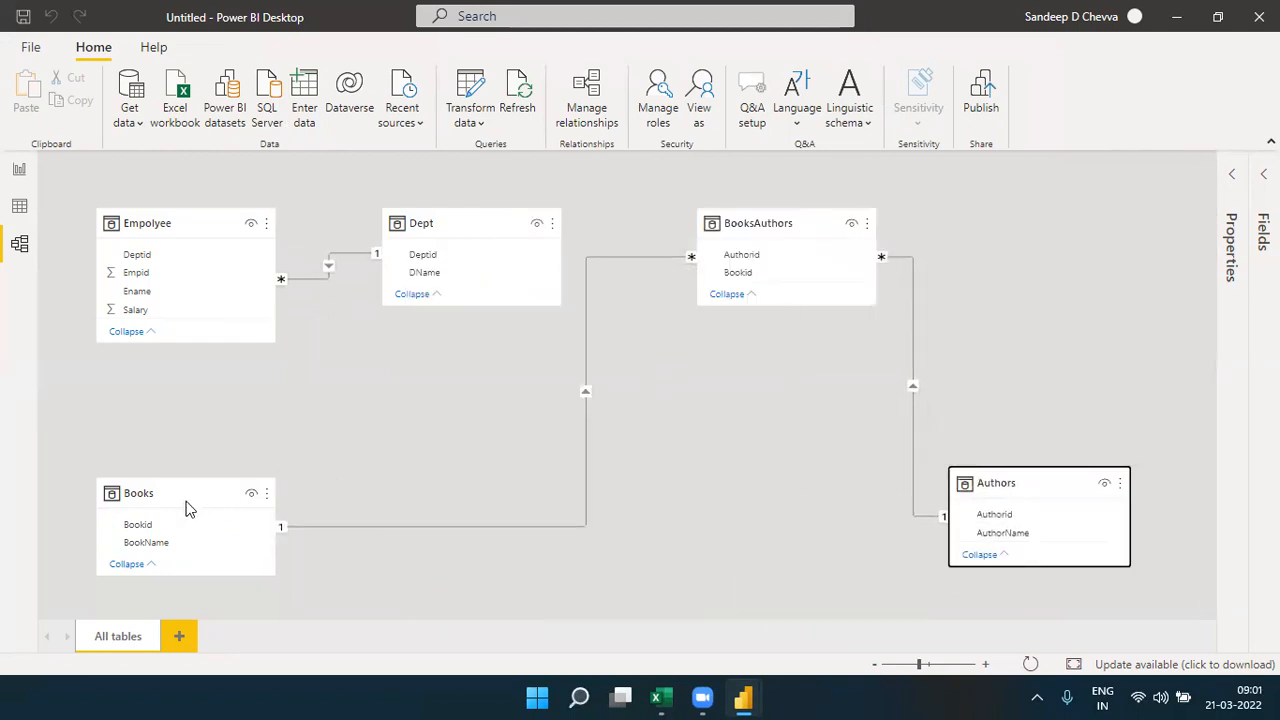
pyautogui.moveTo(180, 497); pyautogui.dragTo(483, 505)
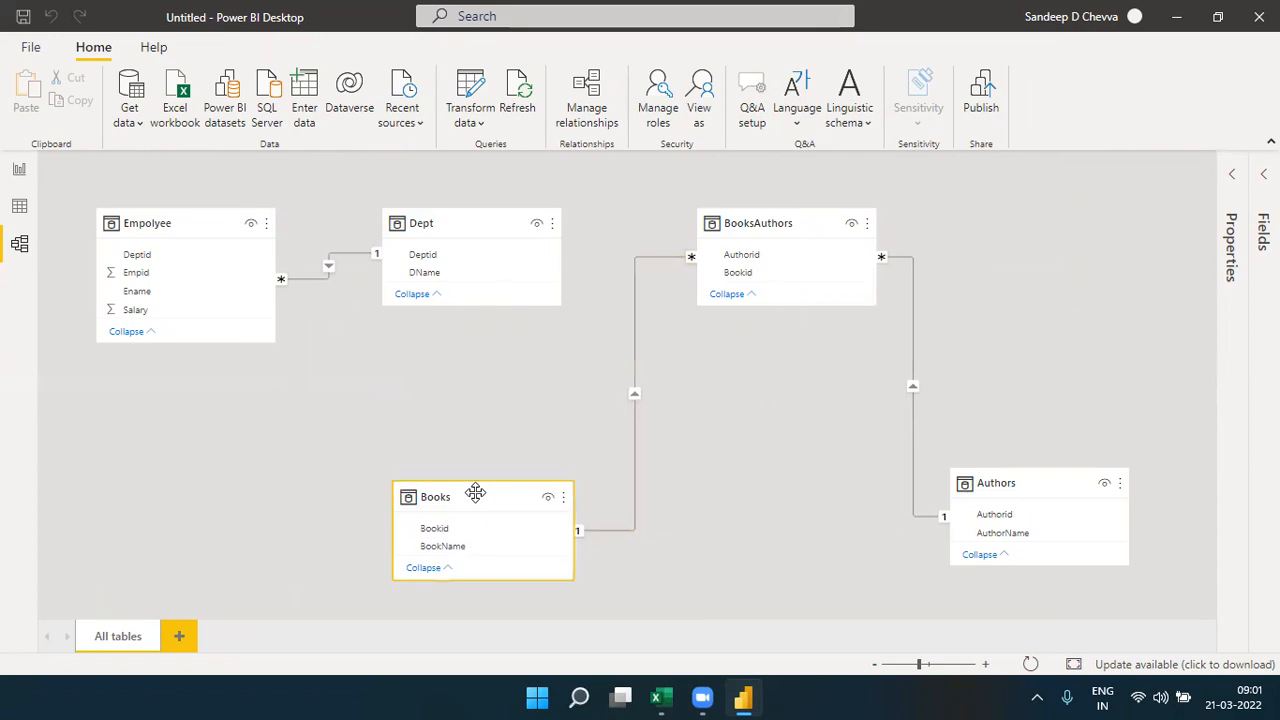
pyautogui.click(752, 224)
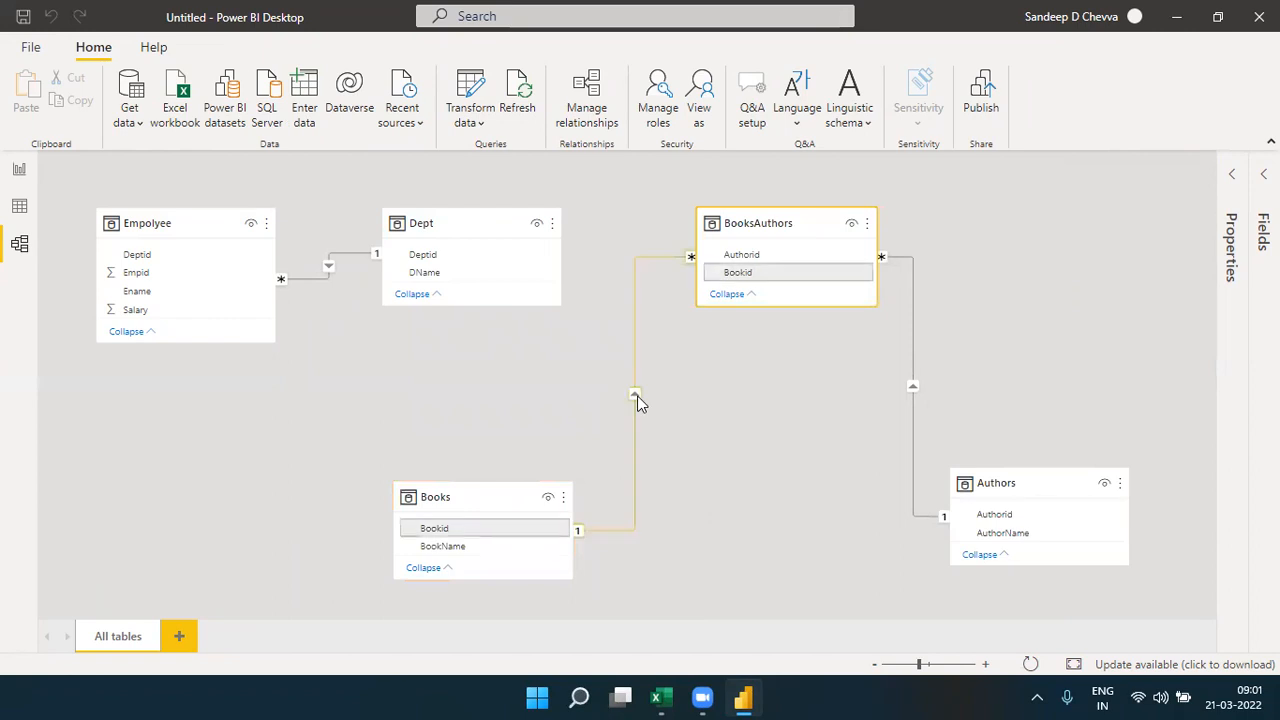
# - Review the relationships joining BooksAuthors to Books on Bookid and to Authors on Authorid, keeping their settings
pyautogui.doubleClick(636, 398)
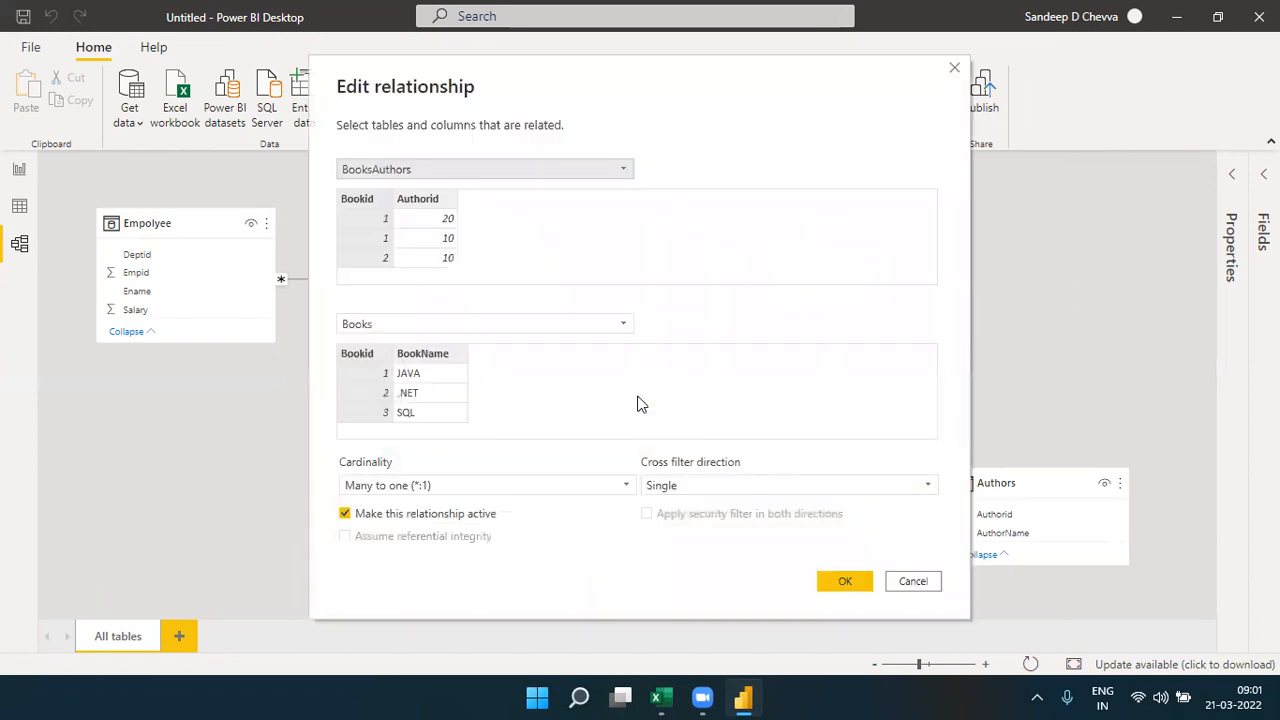
pyautogui.click(366, 198)
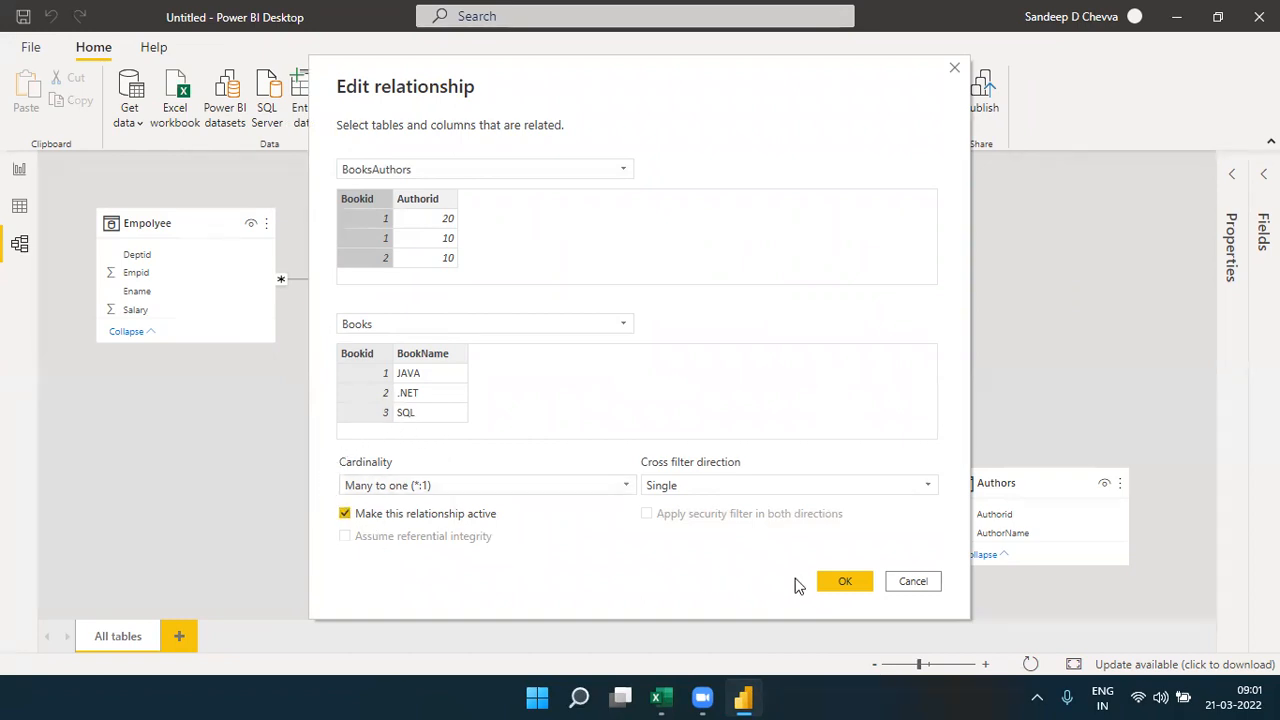
pyautogui.click(843, 582)
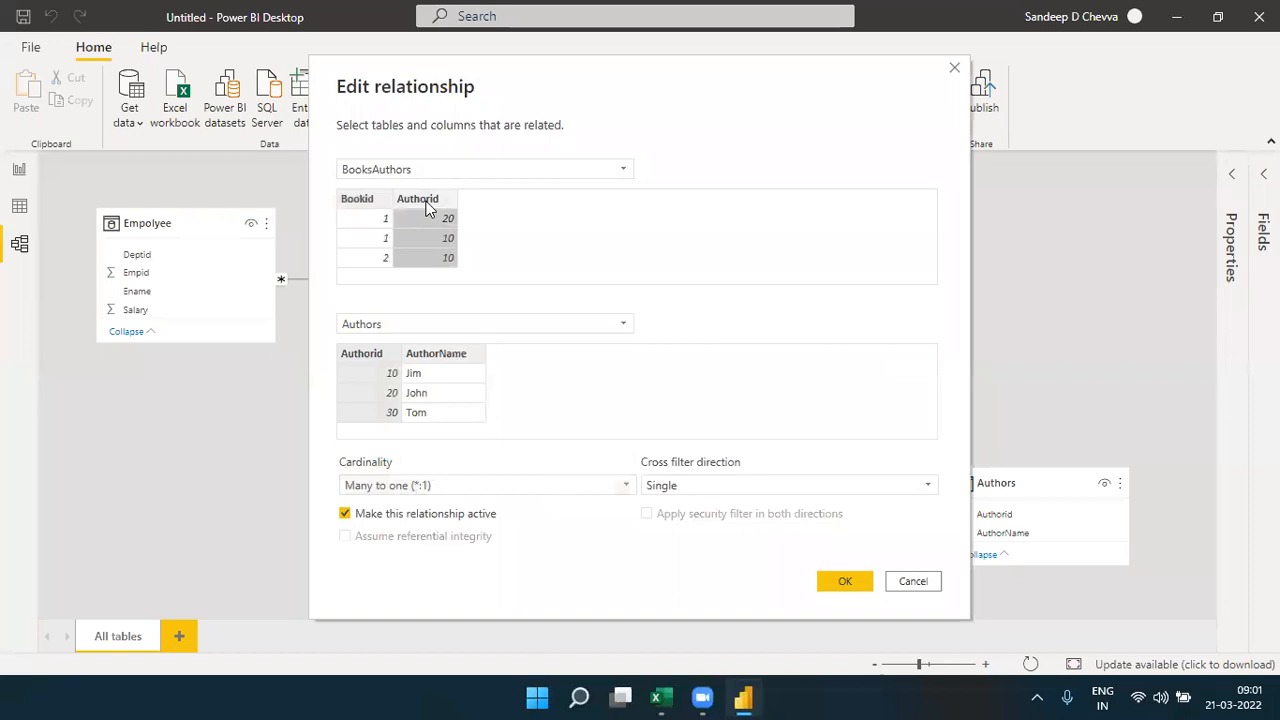
pyautogui.click(389, 362)
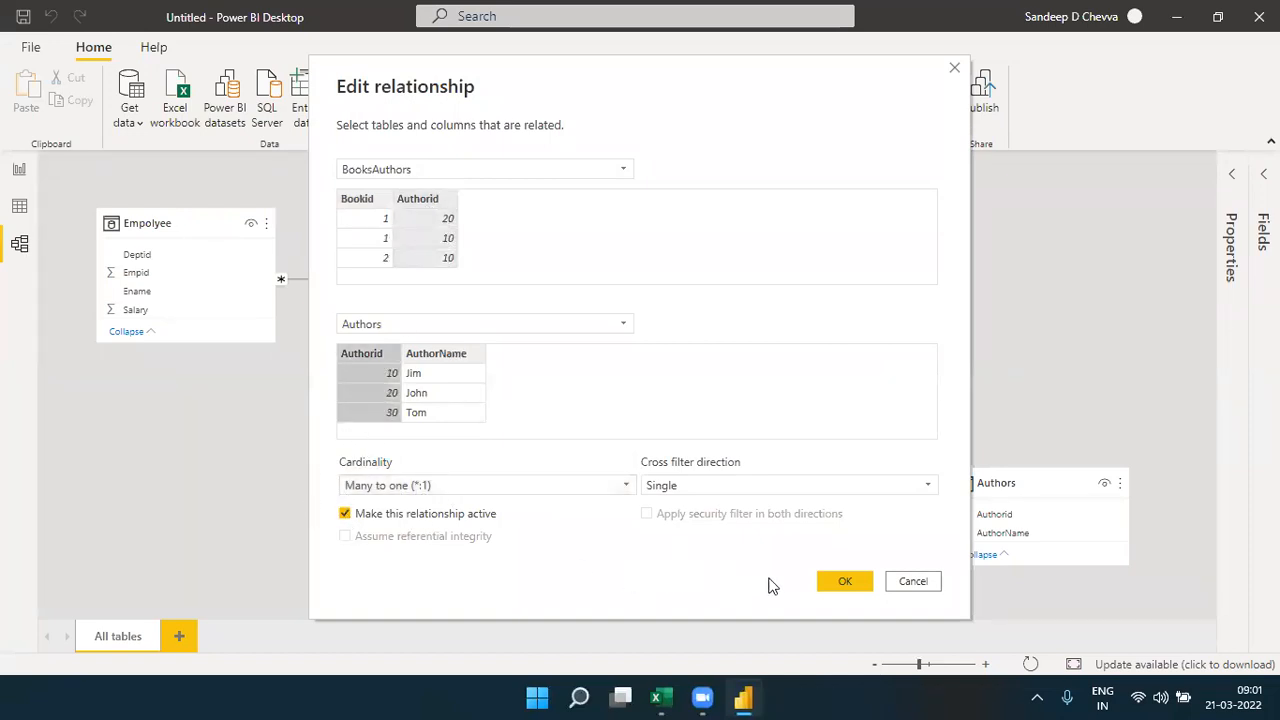
pyautogui.click(836, 583)
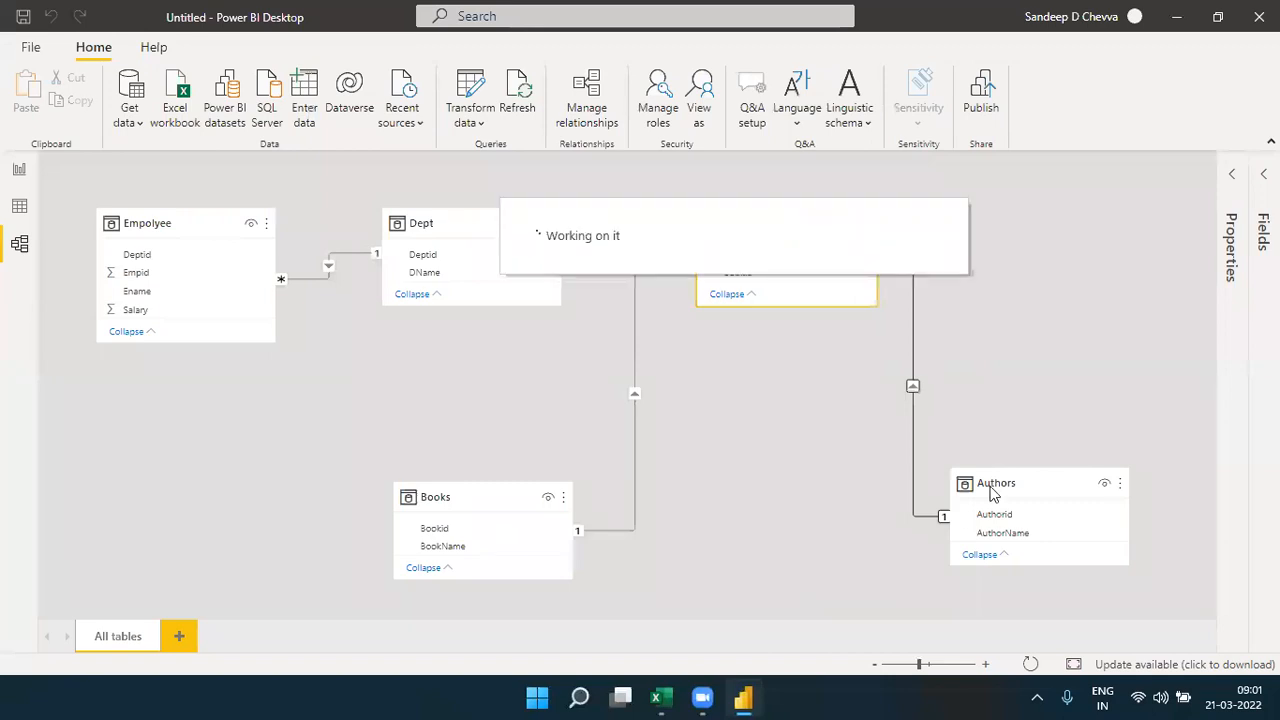
pyautogui.moveTo(988, 485); pyautogui.dragTo(995, 495)
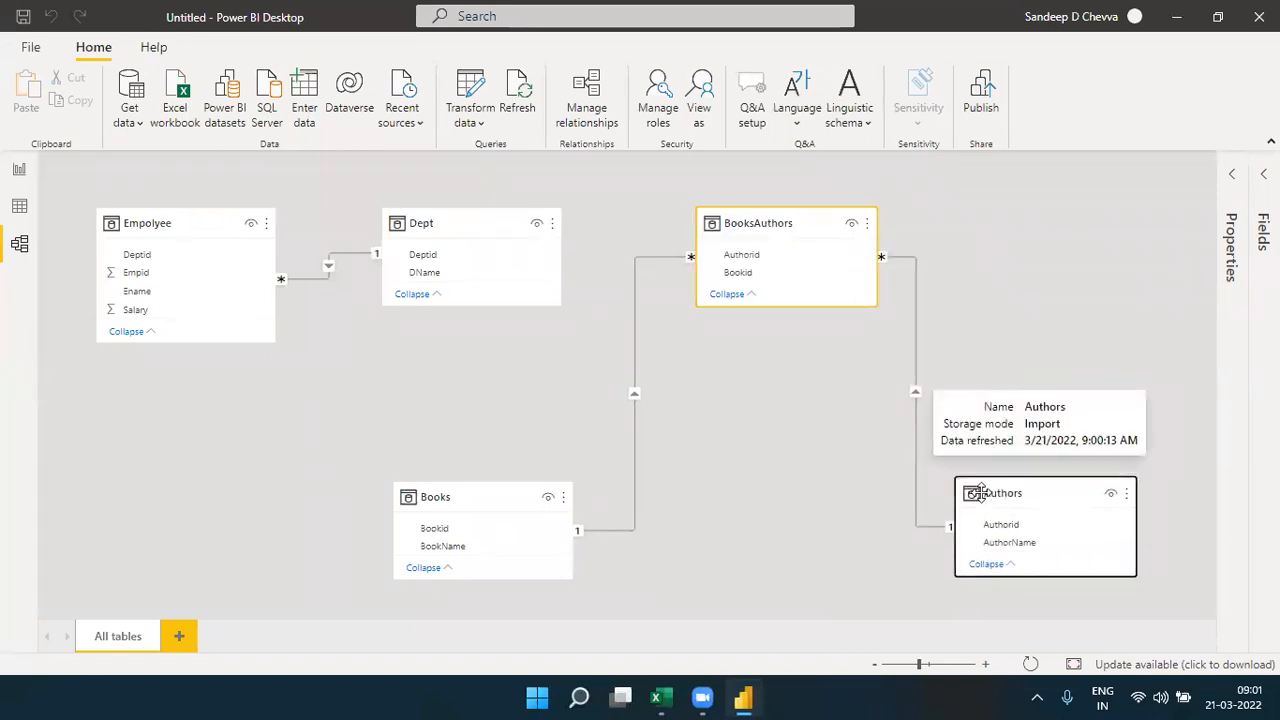
# - Return to the report page and add an empty matrix visual below the DName salary matrix
pyautogui.click(19, 169)
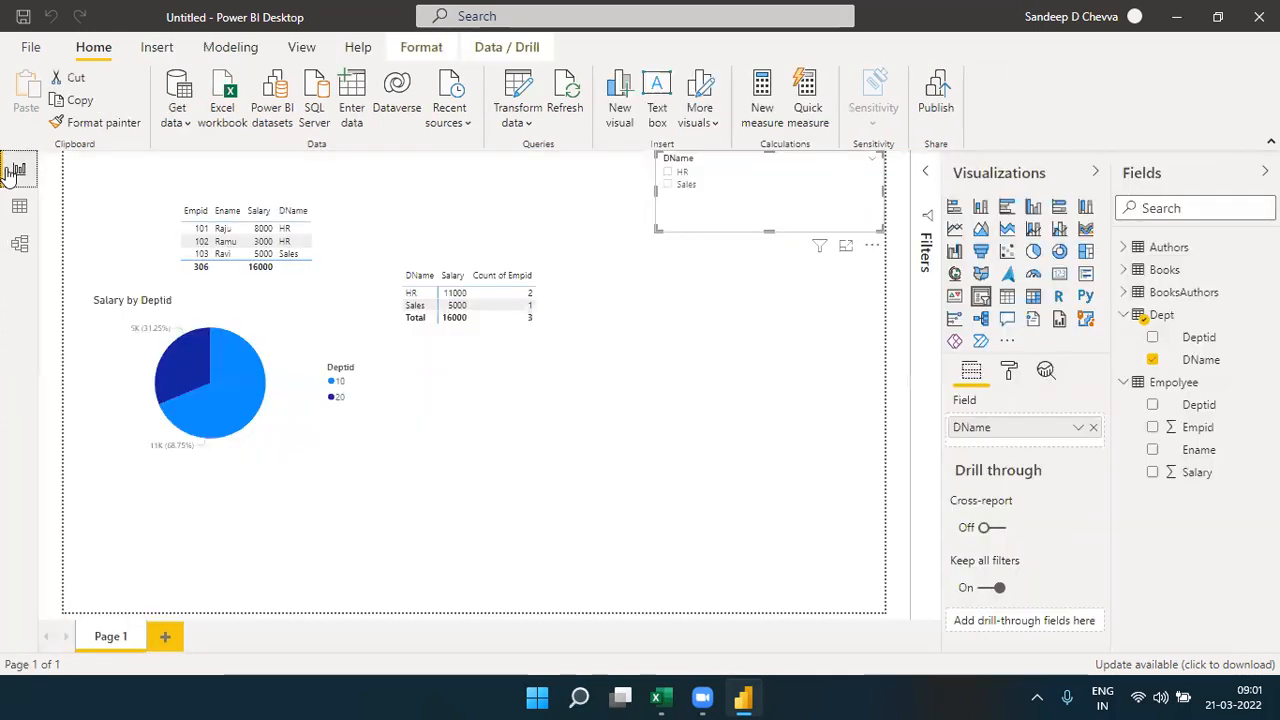
pyautogui.click(506, 429)
pyautogui.click(1033, 296)
pyautogui.moveTo(346, 517); pyautogui.dragTo(709, 424)
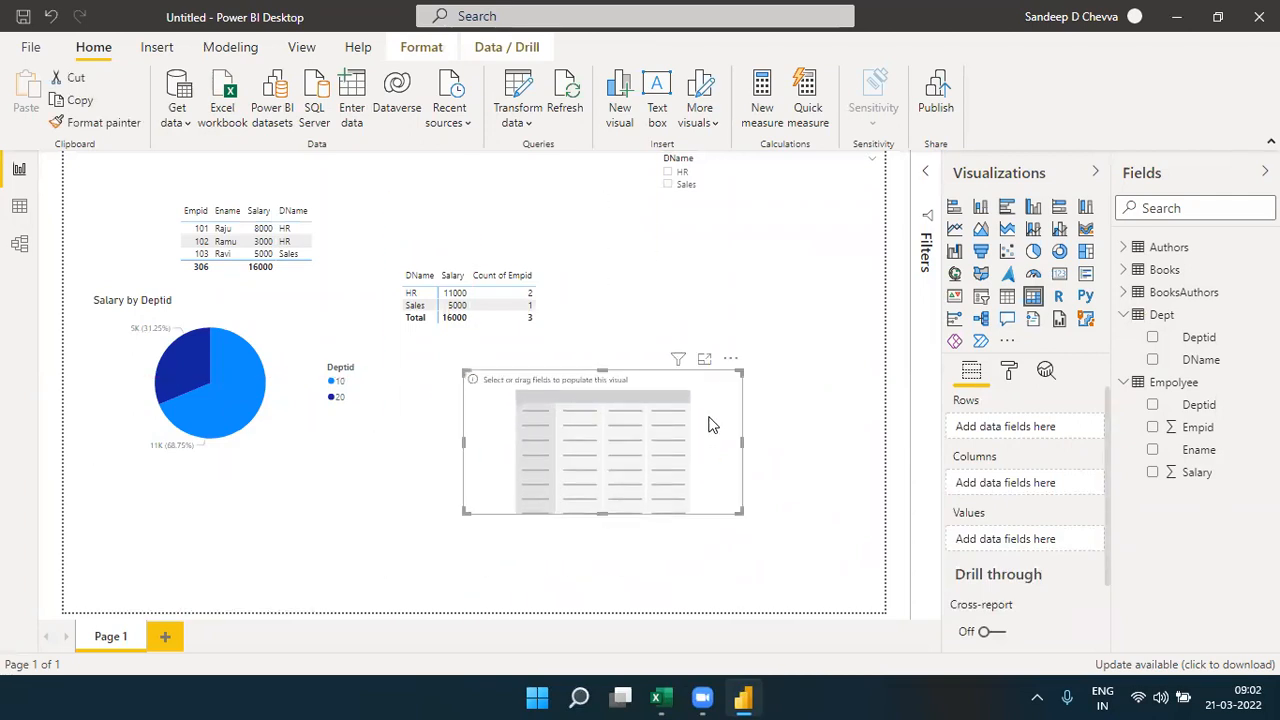
# - Collapse the Dept and Empolyee field lists and use BookName from Books as the new matrix's rows
pyautogui.click(1122, 316)
pyautogui.click(1124, 337)
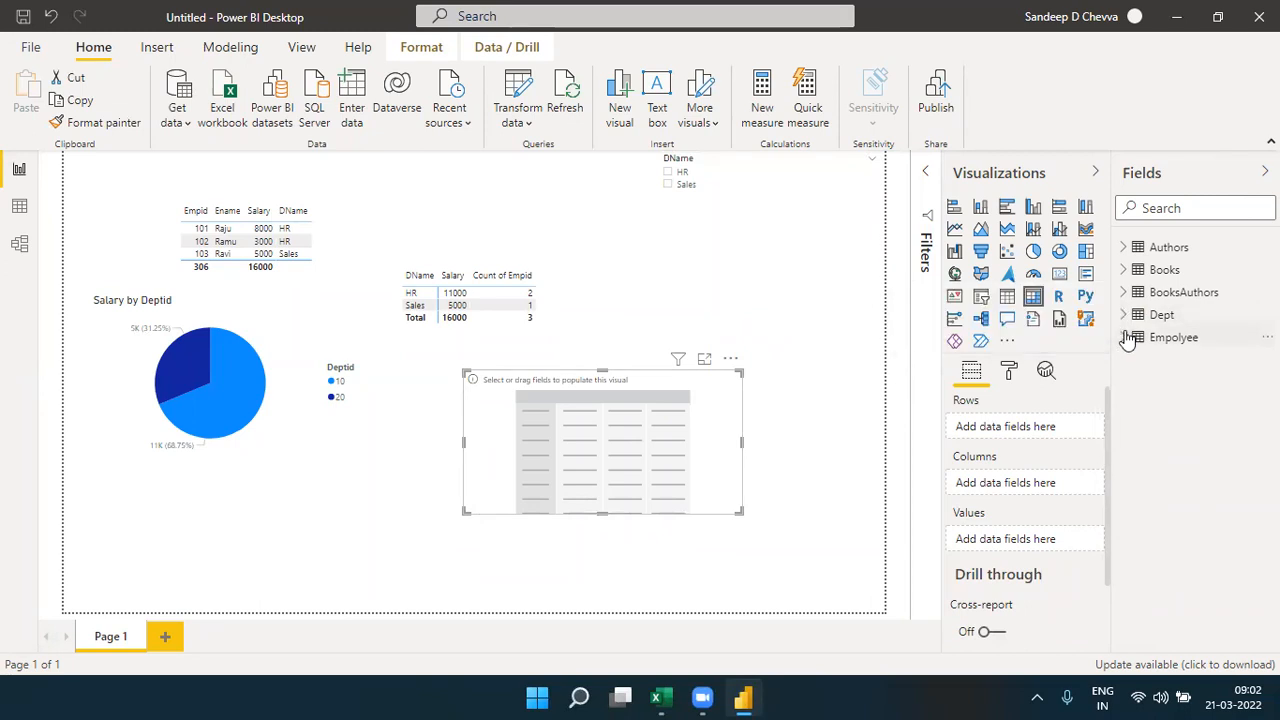
pyautogui.click(1122, 270)
pyautogui.moveTo(1200, 315); pyautogui.dragTo(1057, 440)
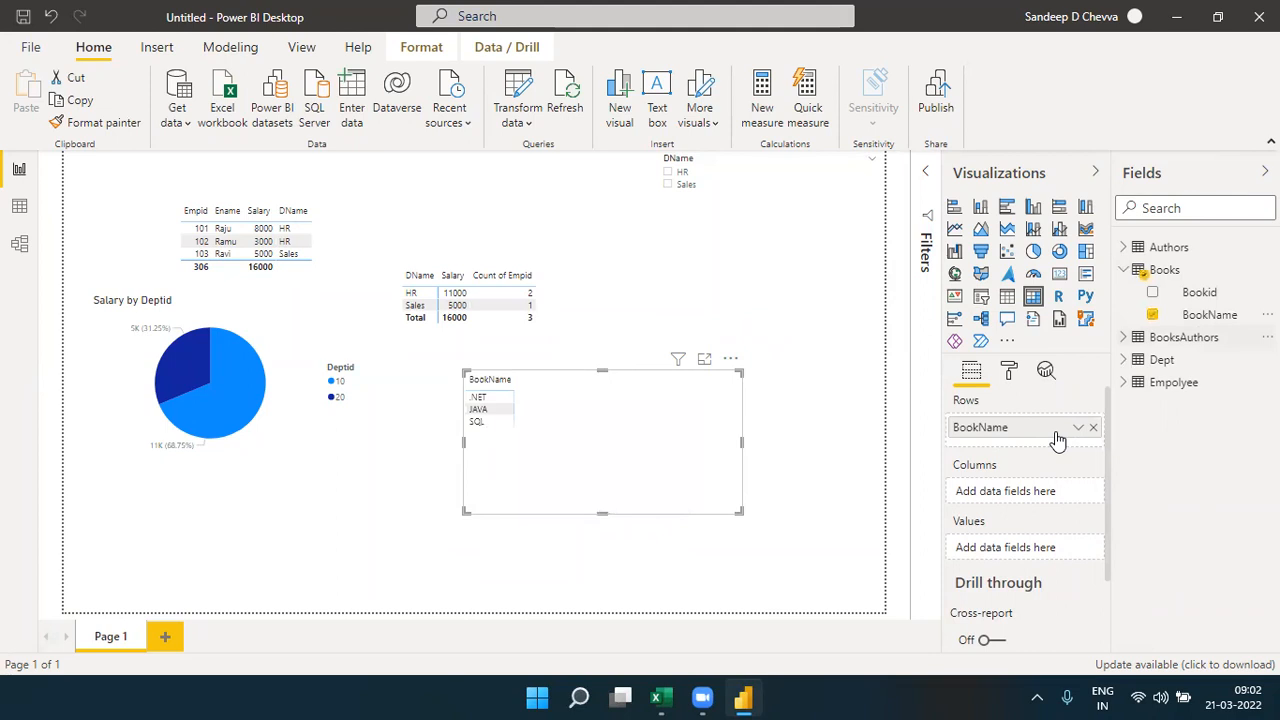
# - Add AuthorName from the Authors table to the matrix values and summarize it as a count
pyautogui.click(1122, 247)
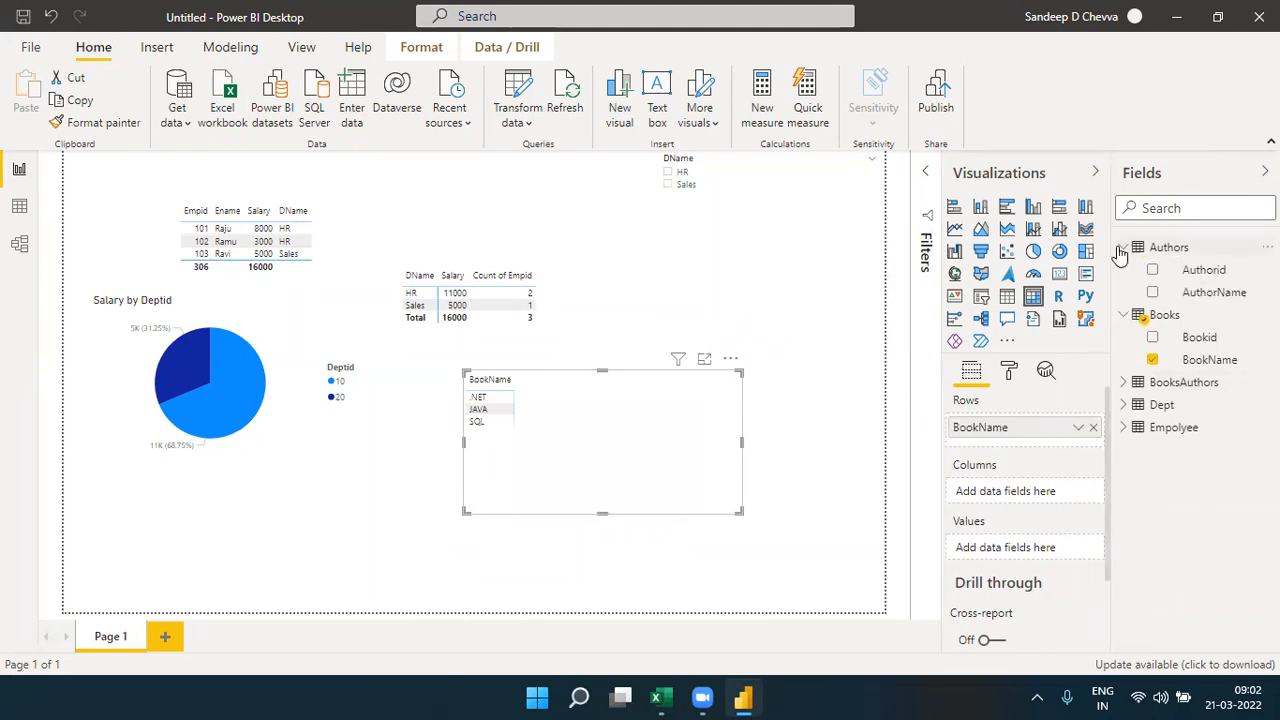
pyautogui.moveTo(1205, 297); pyautogui.dragTo(1035, 546)
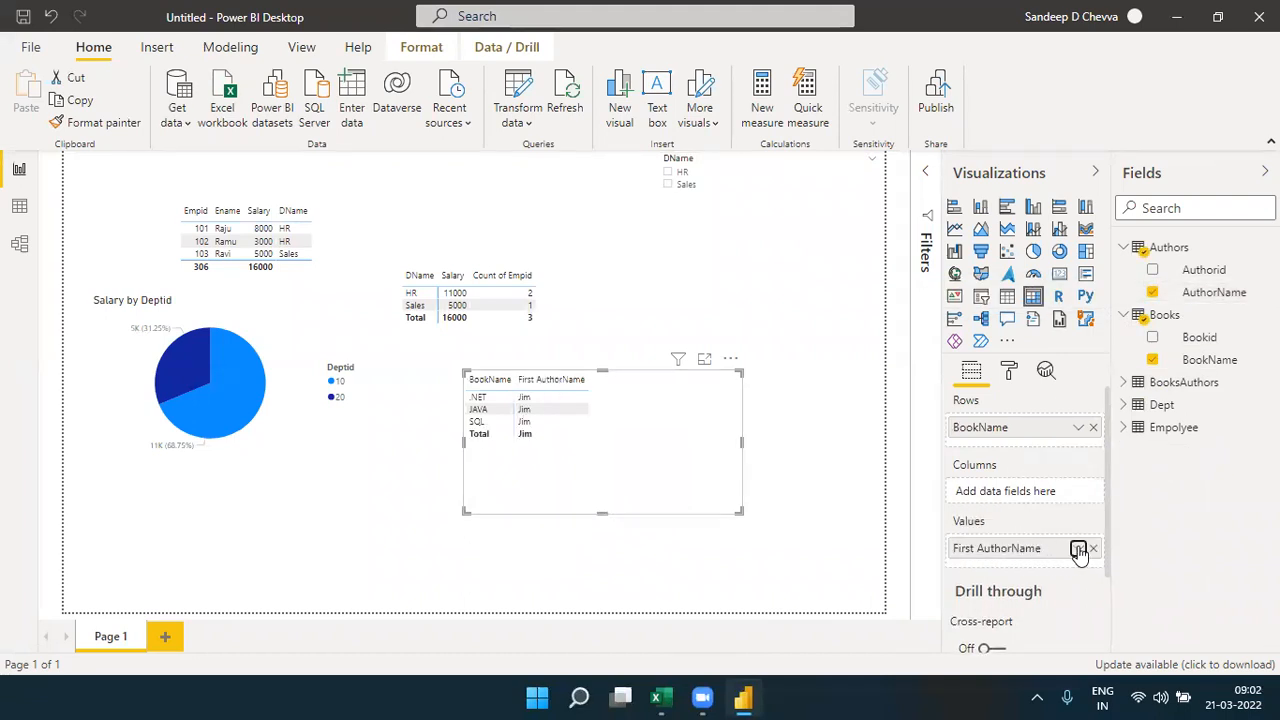
pyautogui.click(1079, 549)
pyautogui.click(985, 498)
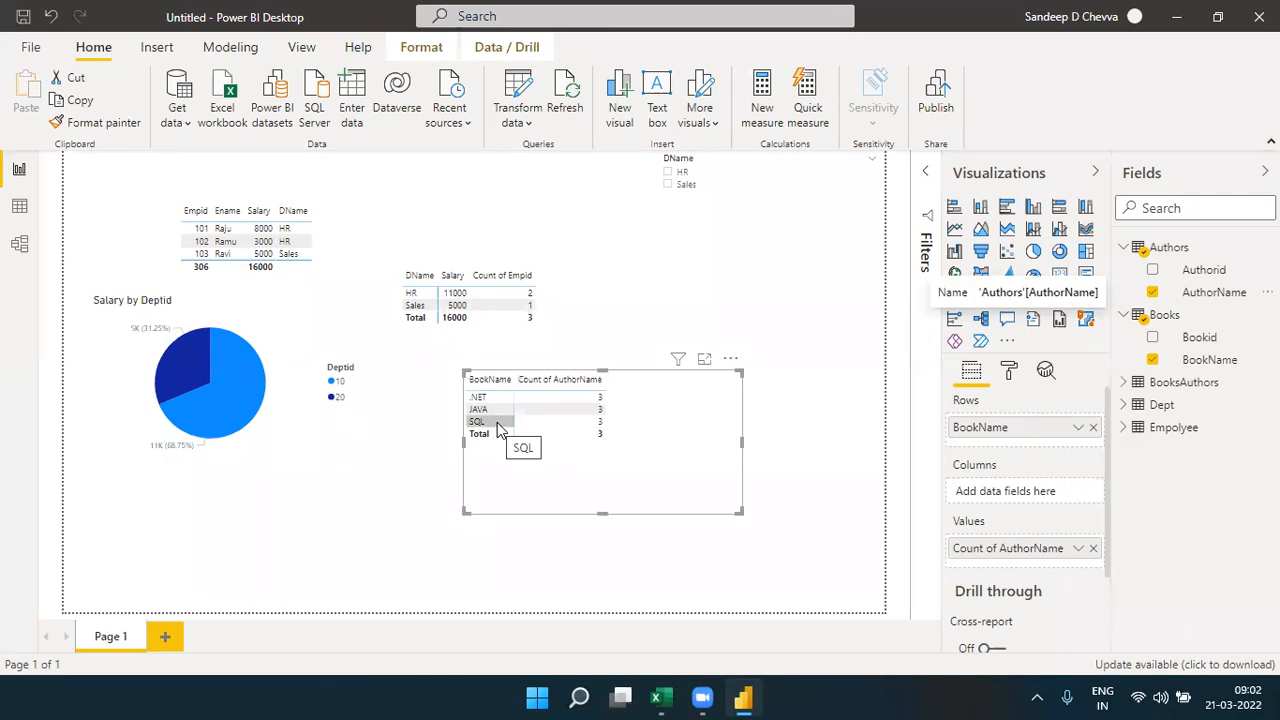
# - Switch to Excel and examine which authors belong to each book in the Books and Authors list, K13:L19 on Sheet2
pyautogui.click(662, 697)
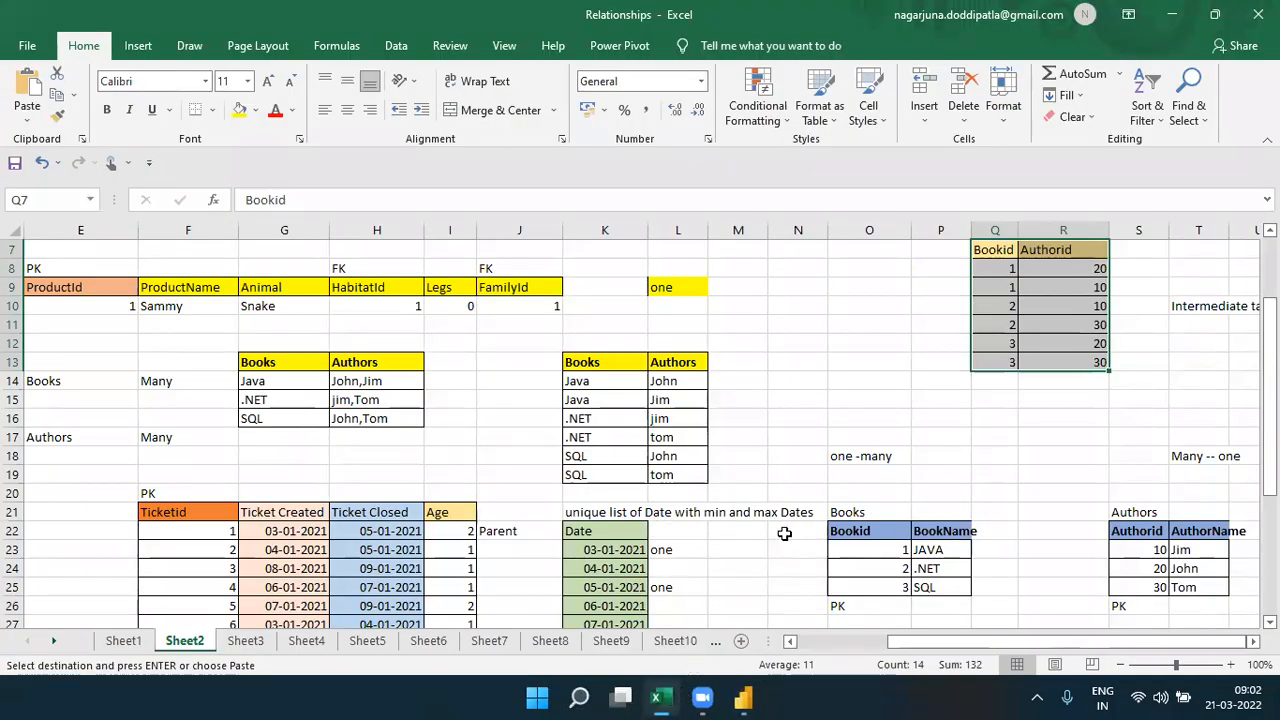
pyautogui.click(951, 565)
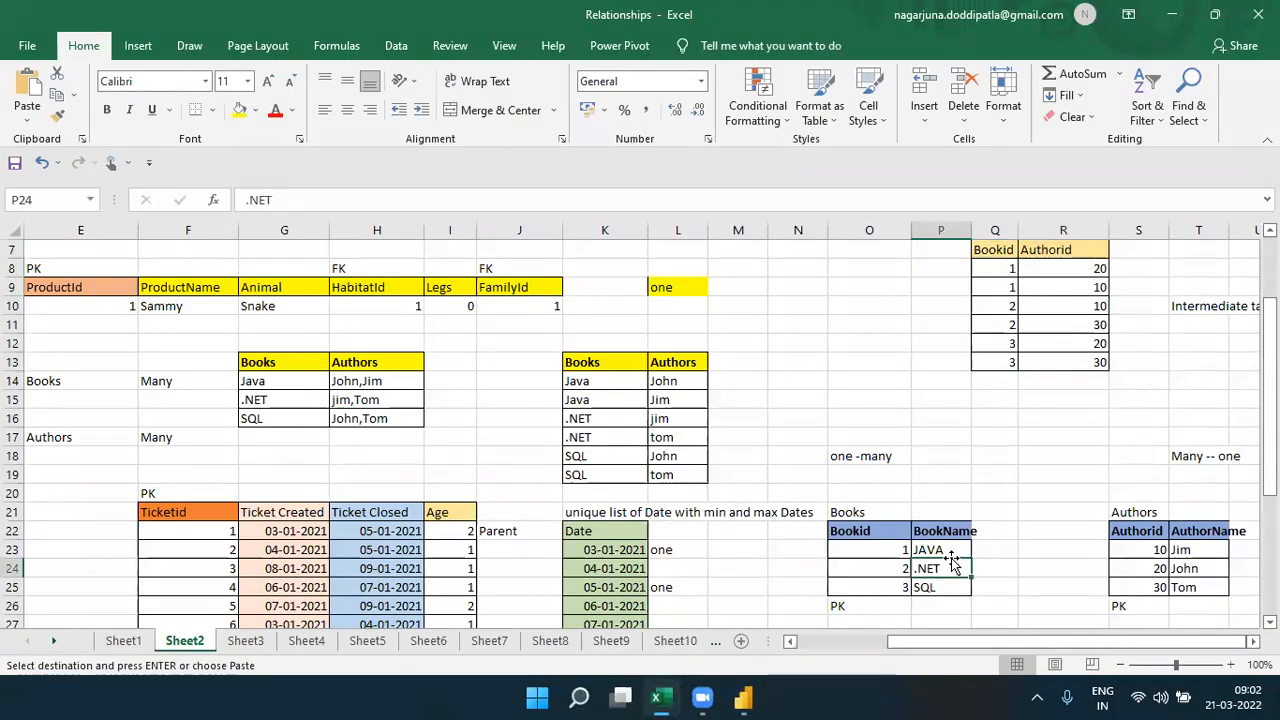
pyautogui.click(952, 551)
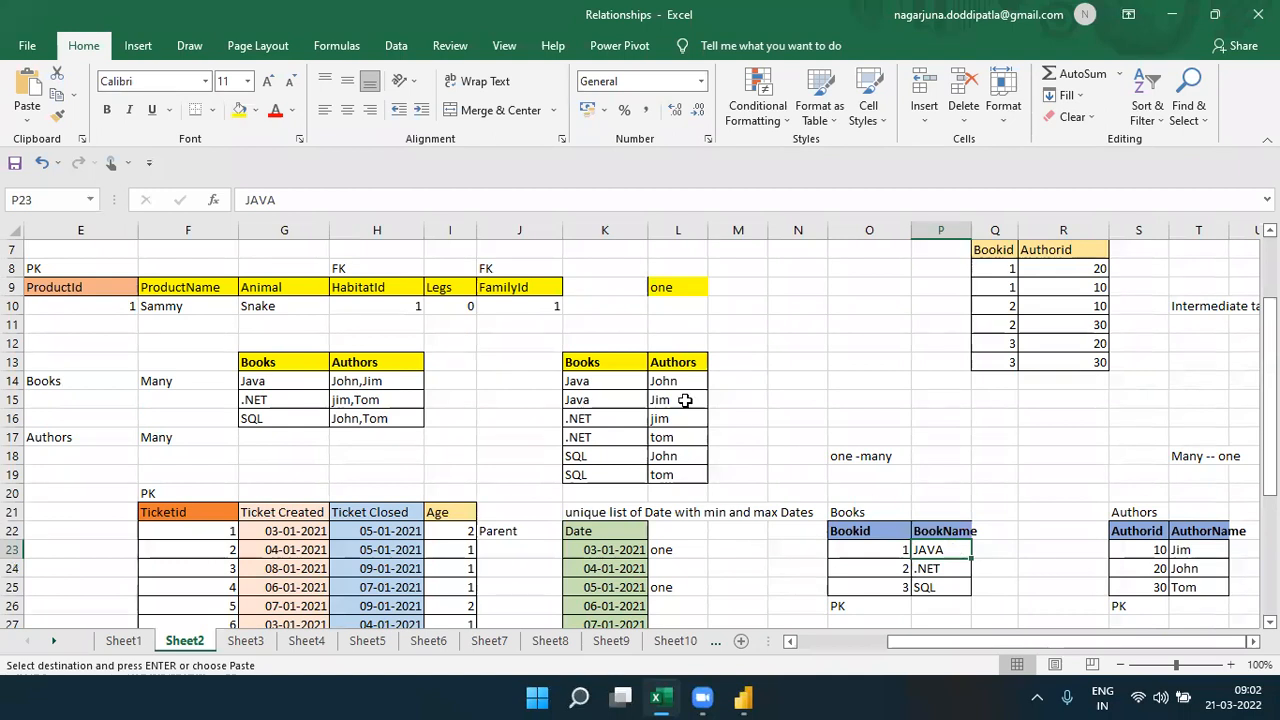
pyautogui.moveTo(668, 383); pyautogui.dragTo(667, 442)
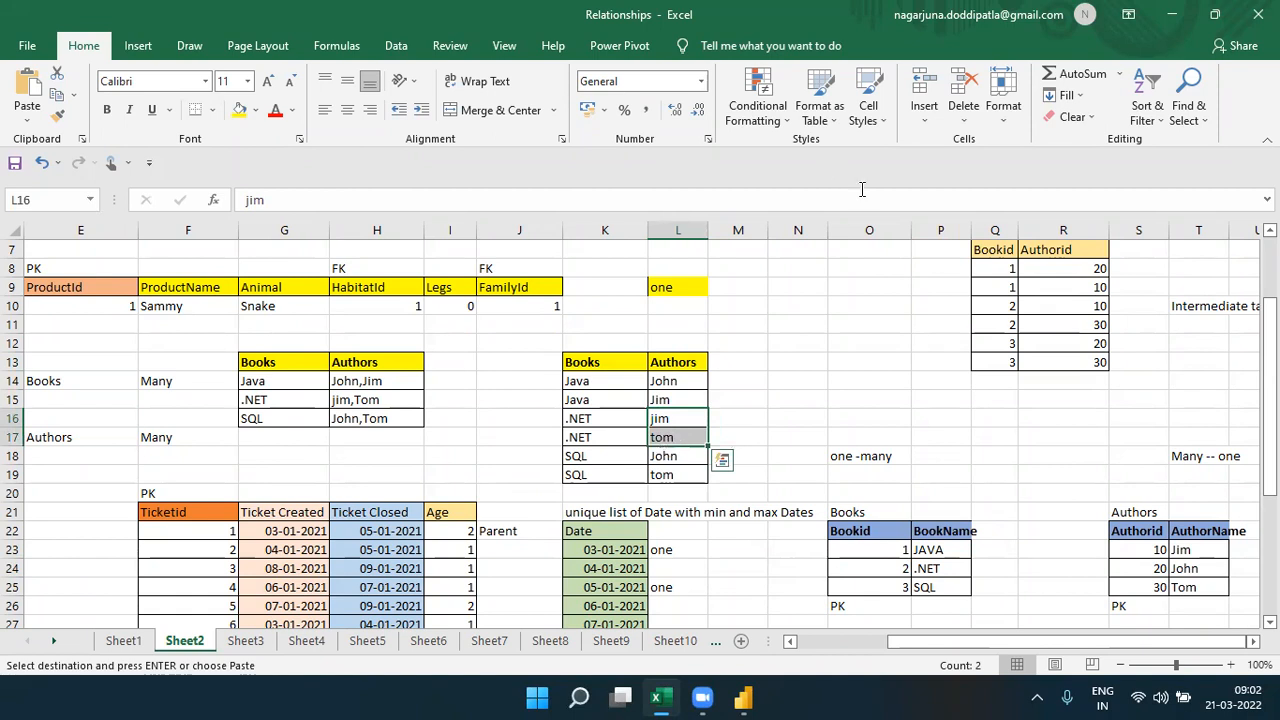
pyautogui.moveTo(680, 457); pyautogui.dragTo(679, 470)
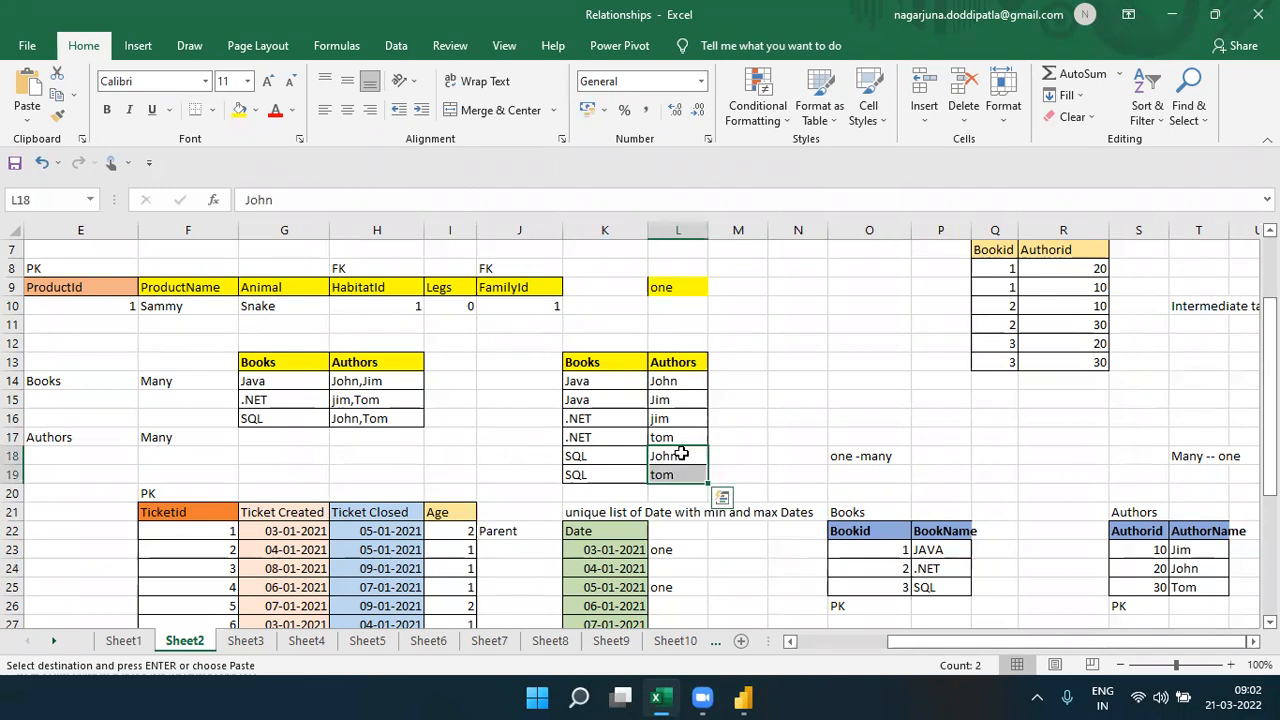
pyautogui.click(679, 381)
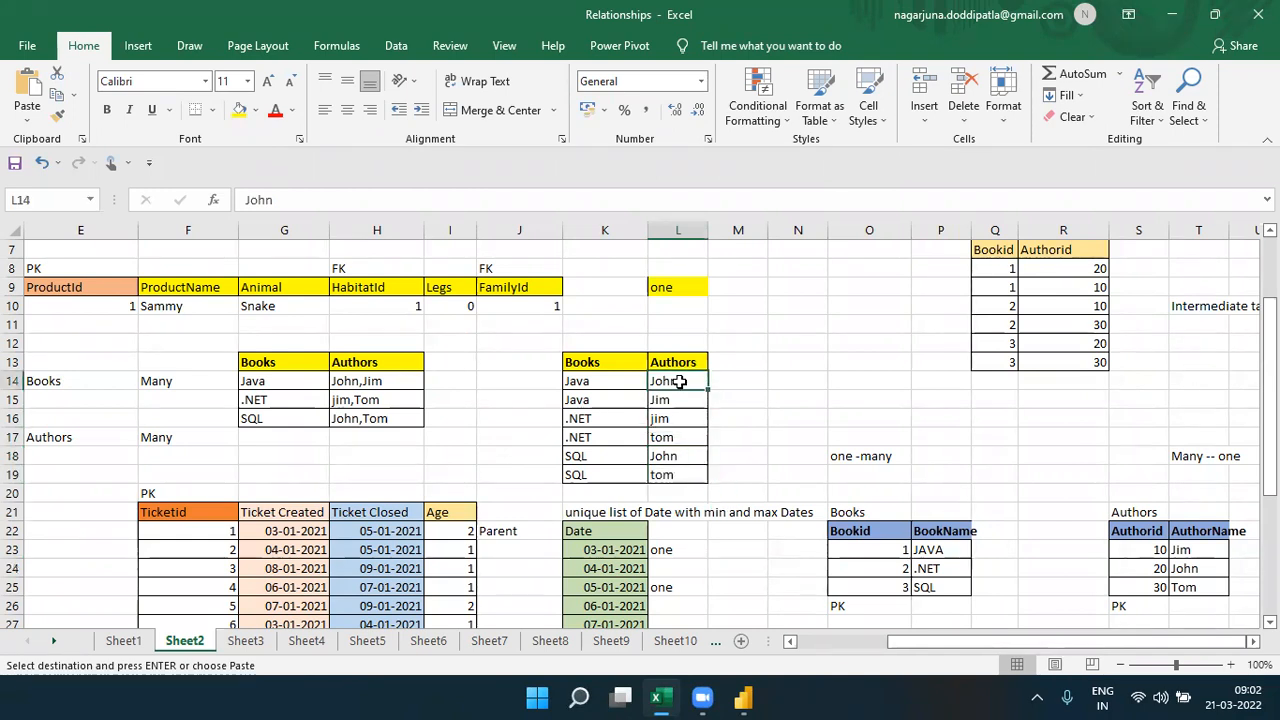
pyautogui.click(668, 418)
pyautogui.click(669, 437)
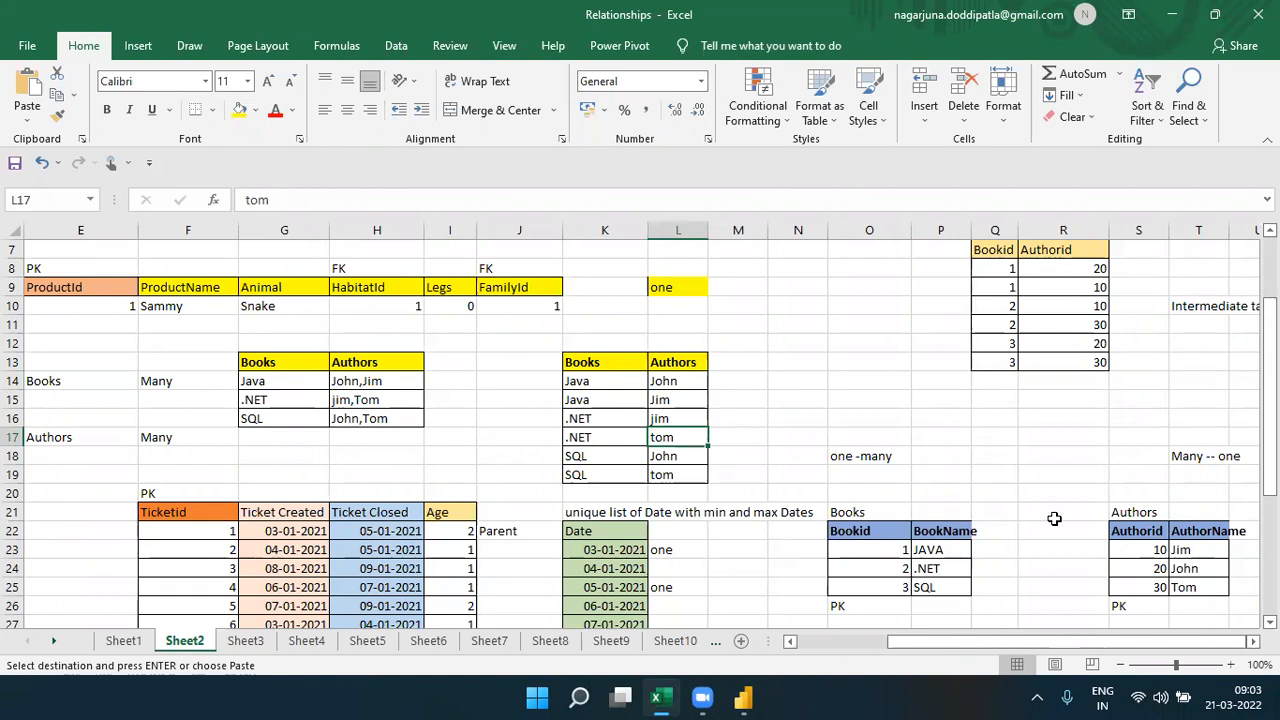
# - Trace how the Bookid and Authorid values in the intermediate table link the Books table to the Authors table
pyautogui.moveTo(1181, 548); pyautogui.dragTo(1200, 587)
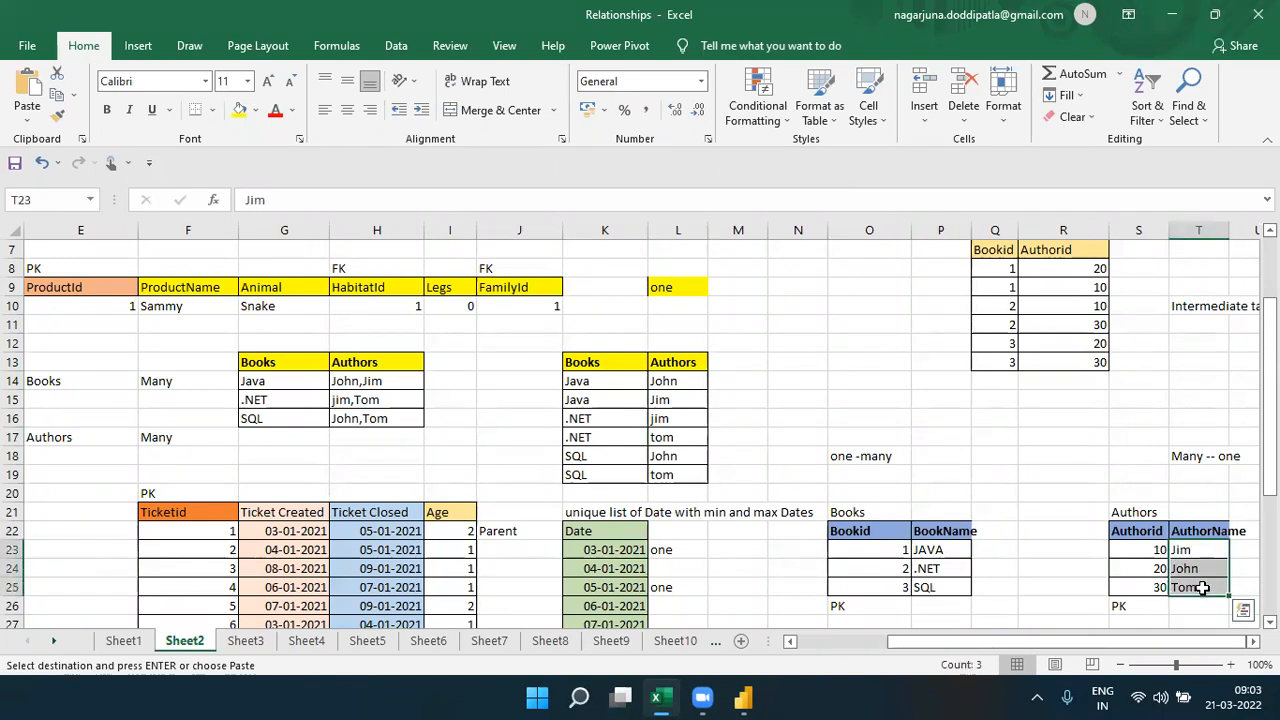
pyautogui.click(872, 548)
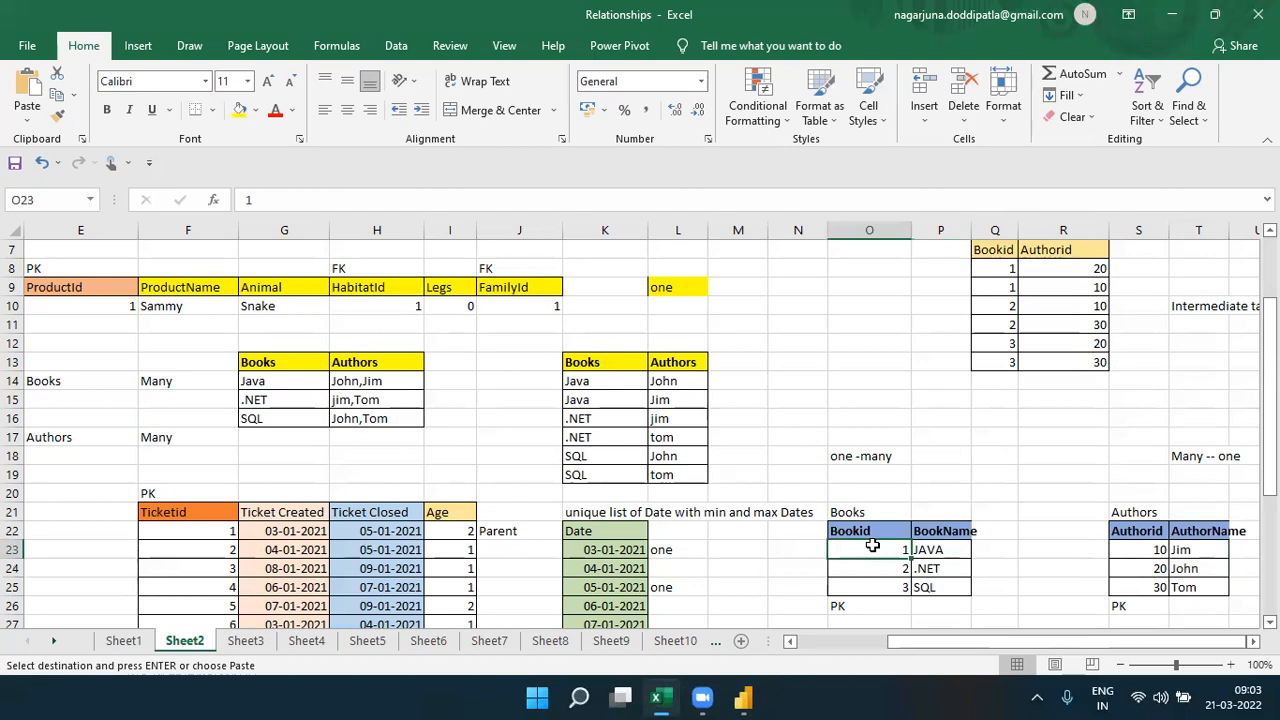
pyautogui.click(918, 549)
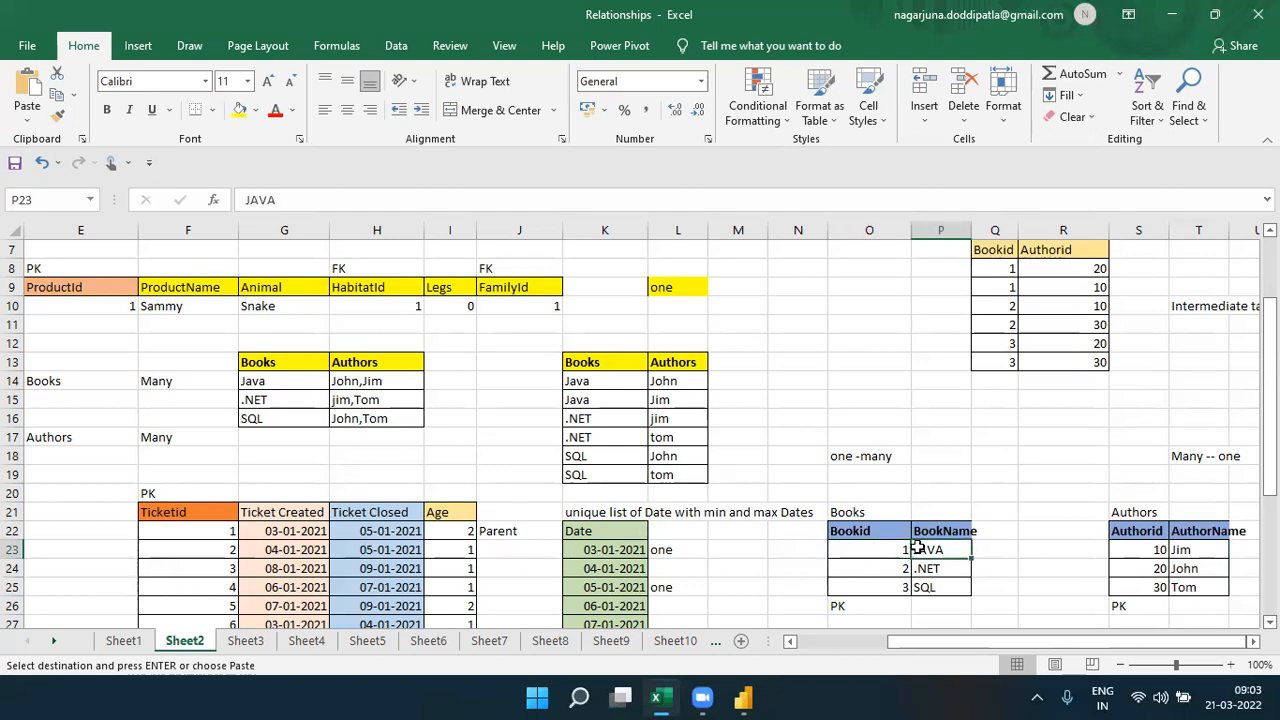
pyautogui.click(1183, 550)
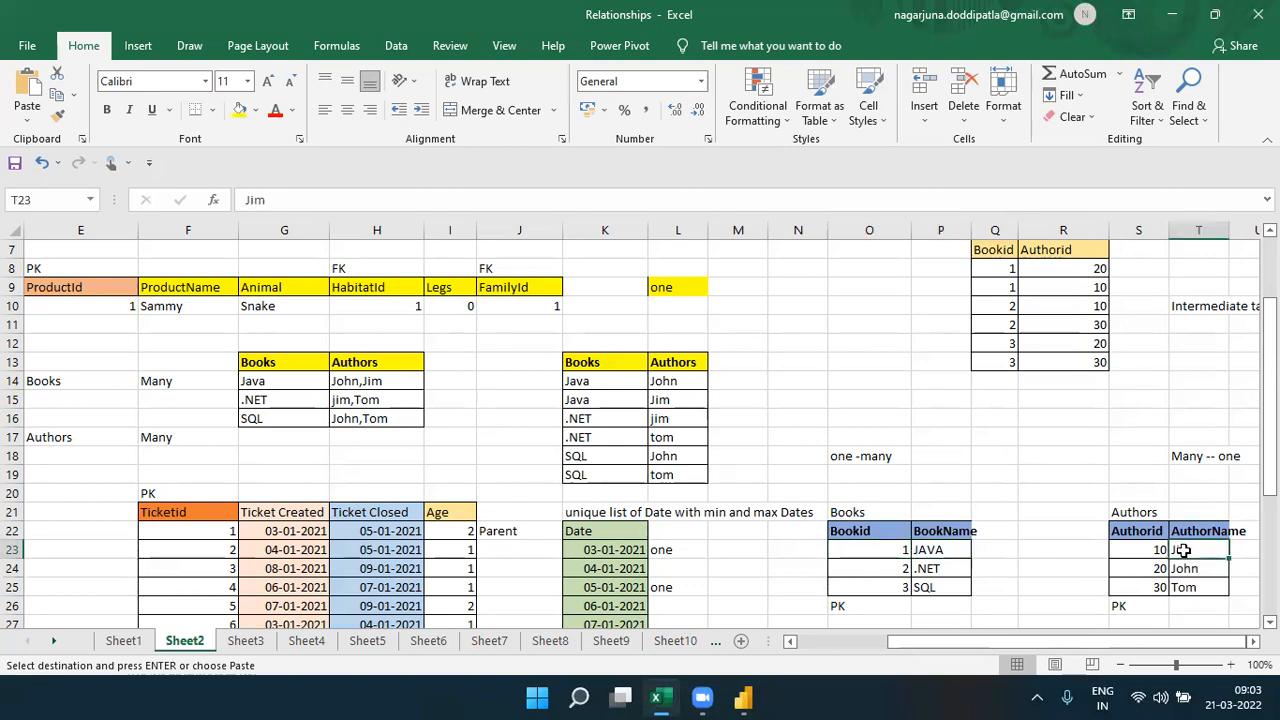
pyautogui.click(891, 543)
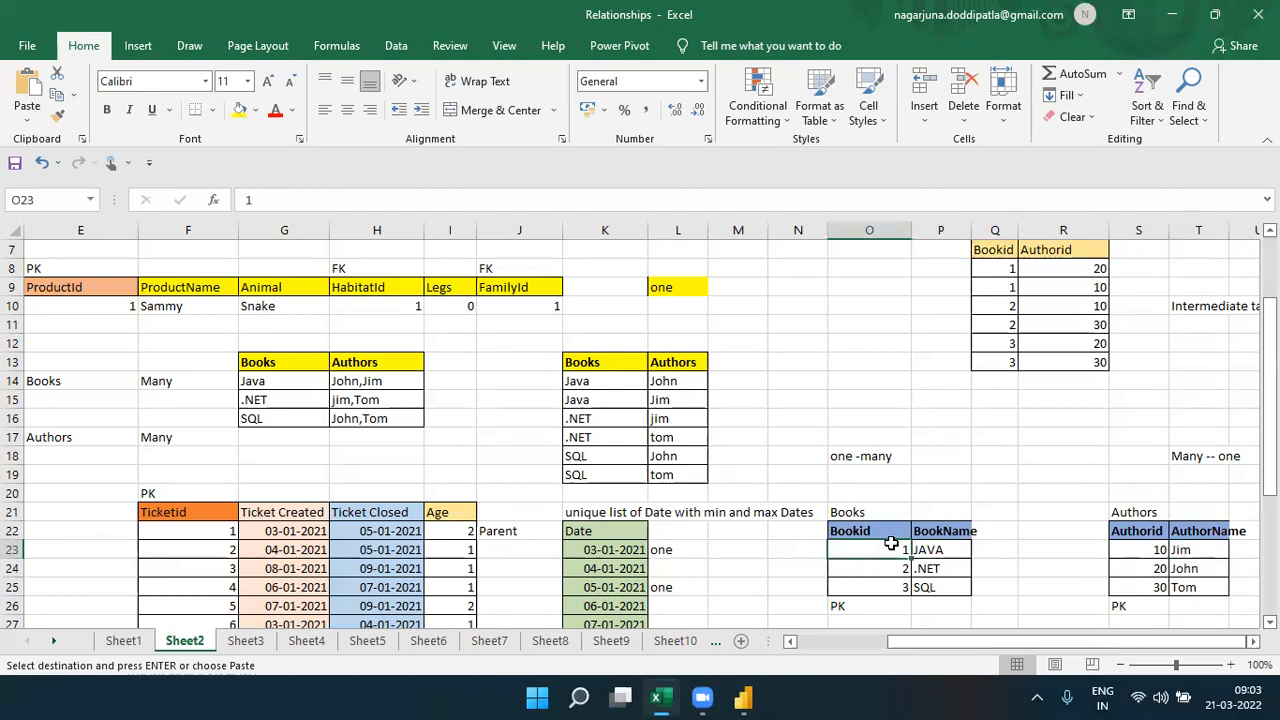
pyautogui.click(1000, 265)
pyautogui.click(1071, 266)
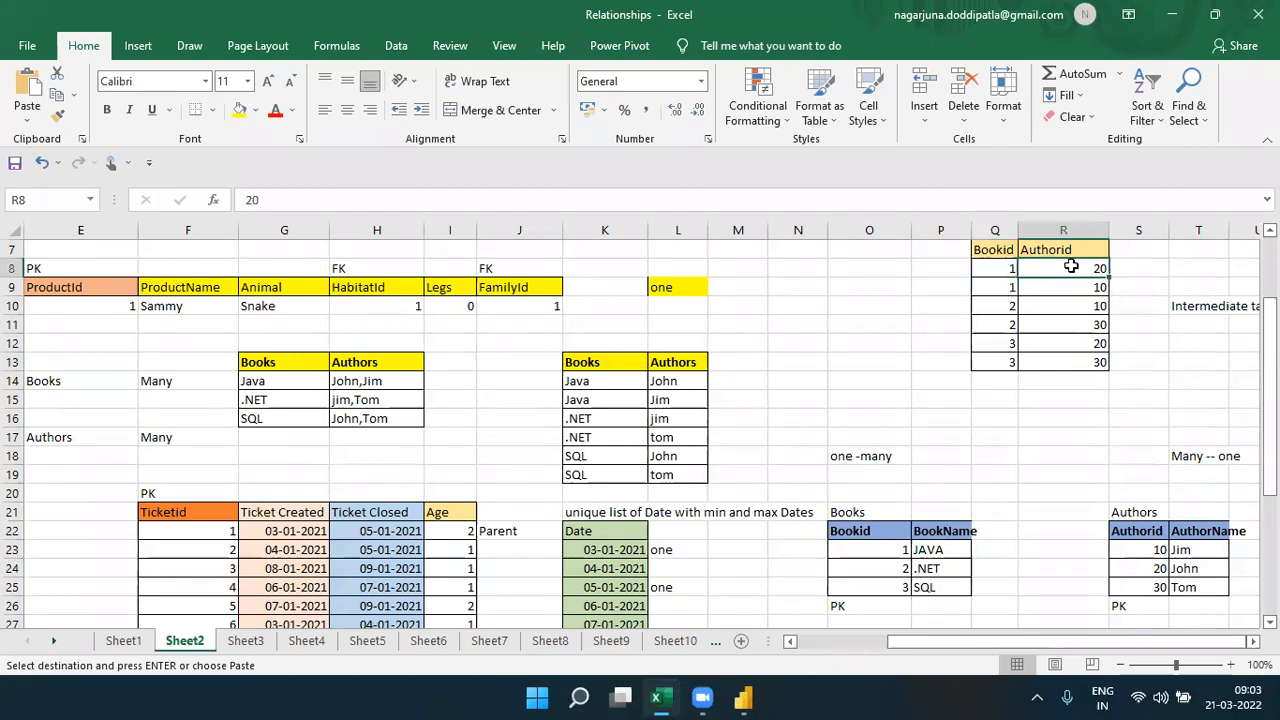
pyautogui.click(1156, 546)
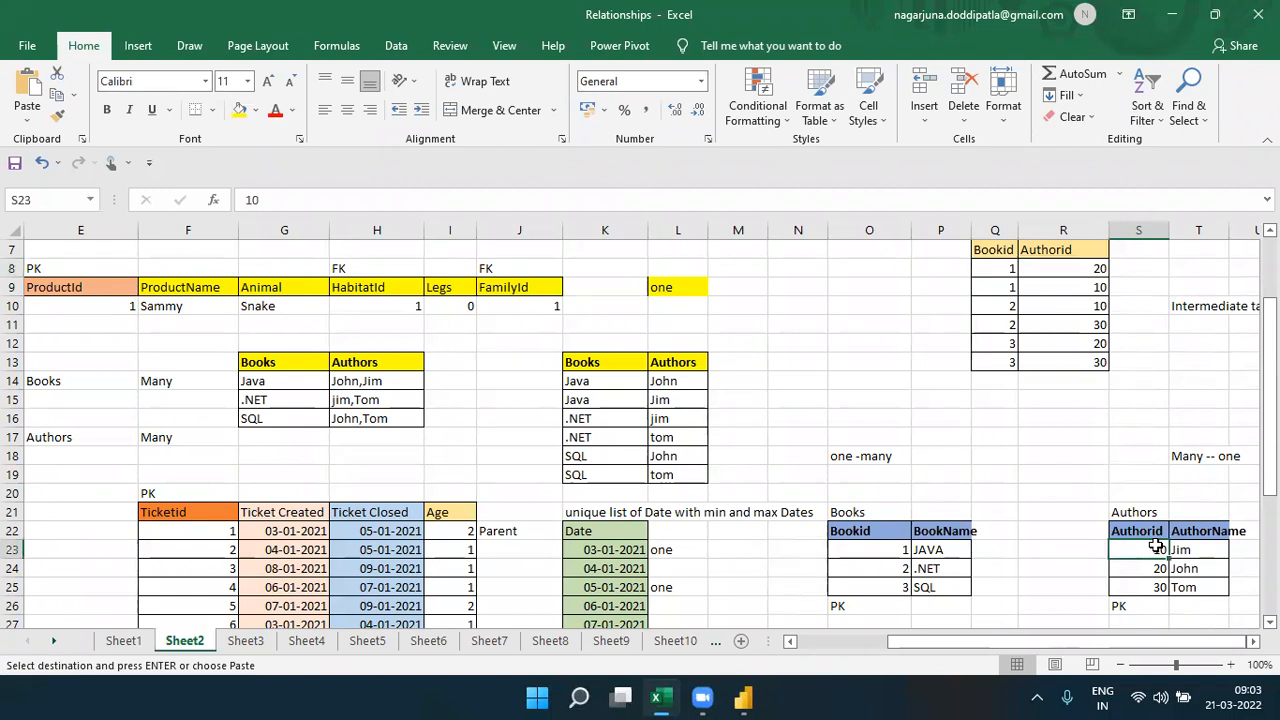
# - Return to Power BI and move the BookName matrix lower on the report page
pyautogui.click(745, 697)
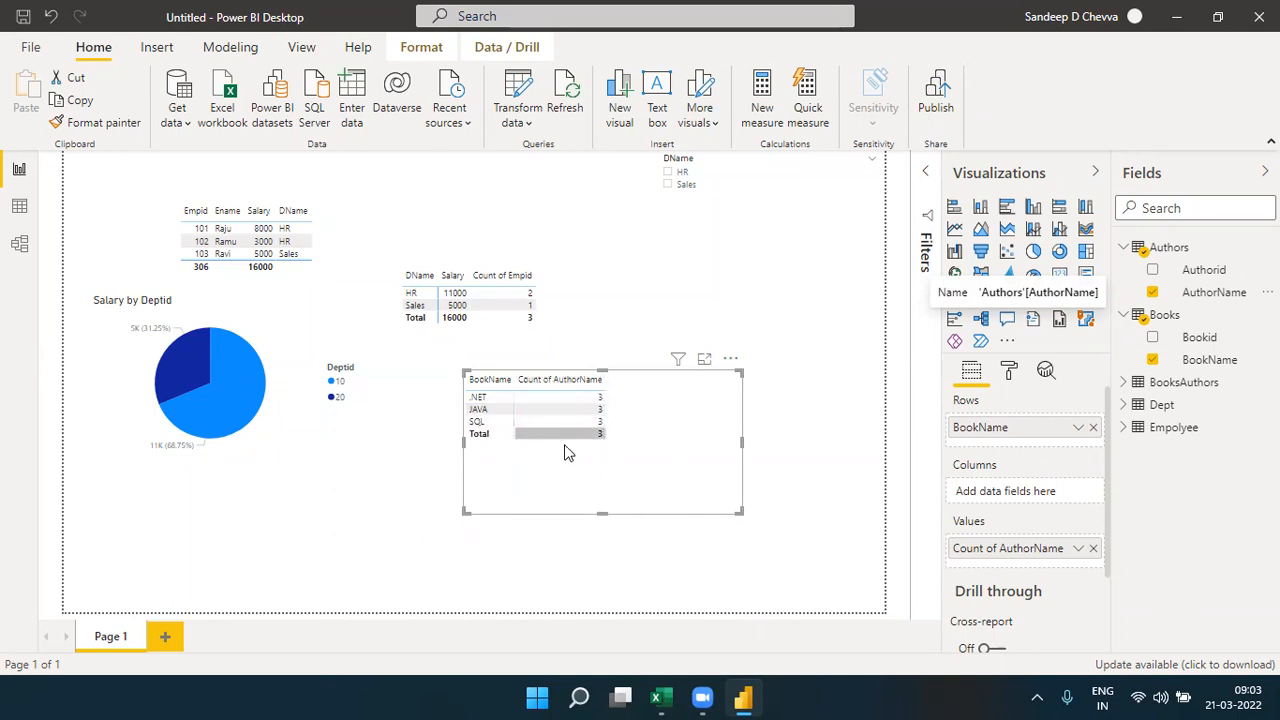
pyautogui.moveTo(640, 442); pyautogui.dragTo(700, 523)
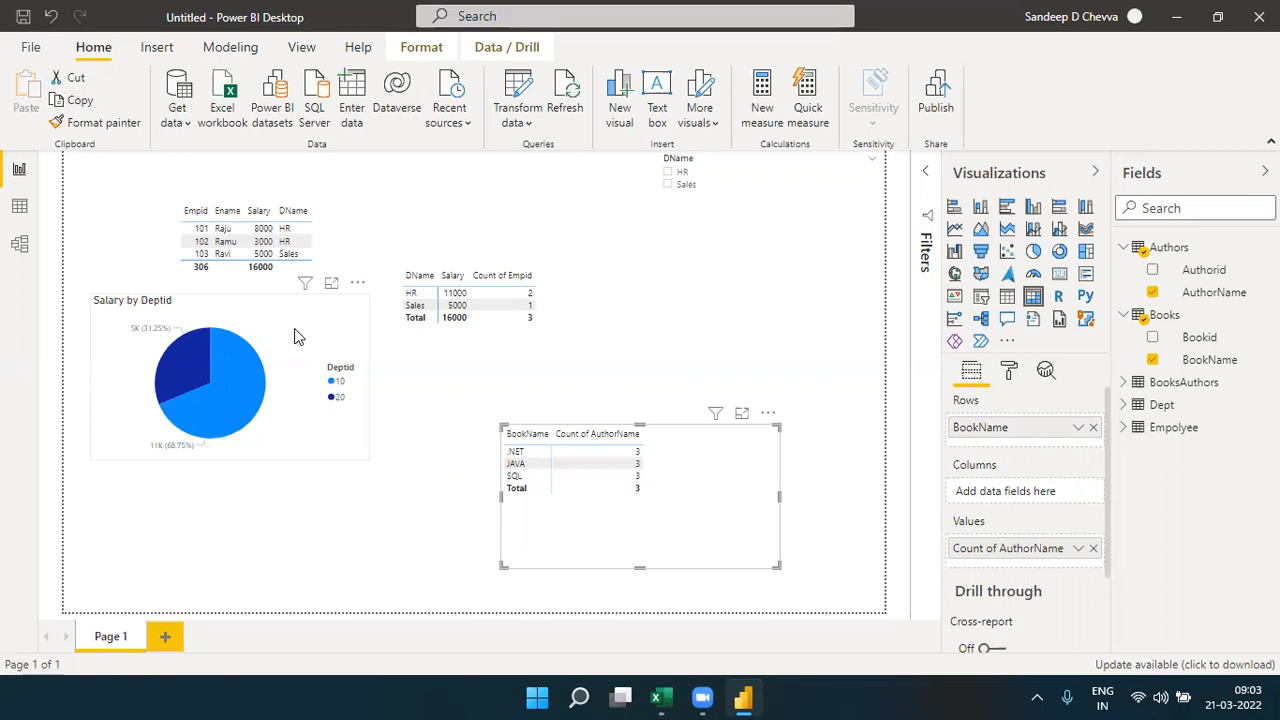
# - Check the BooksAuthors links in the model diagram, and show the BookName matrix in focus mode on the report page
pyautogui.click(19, 244)
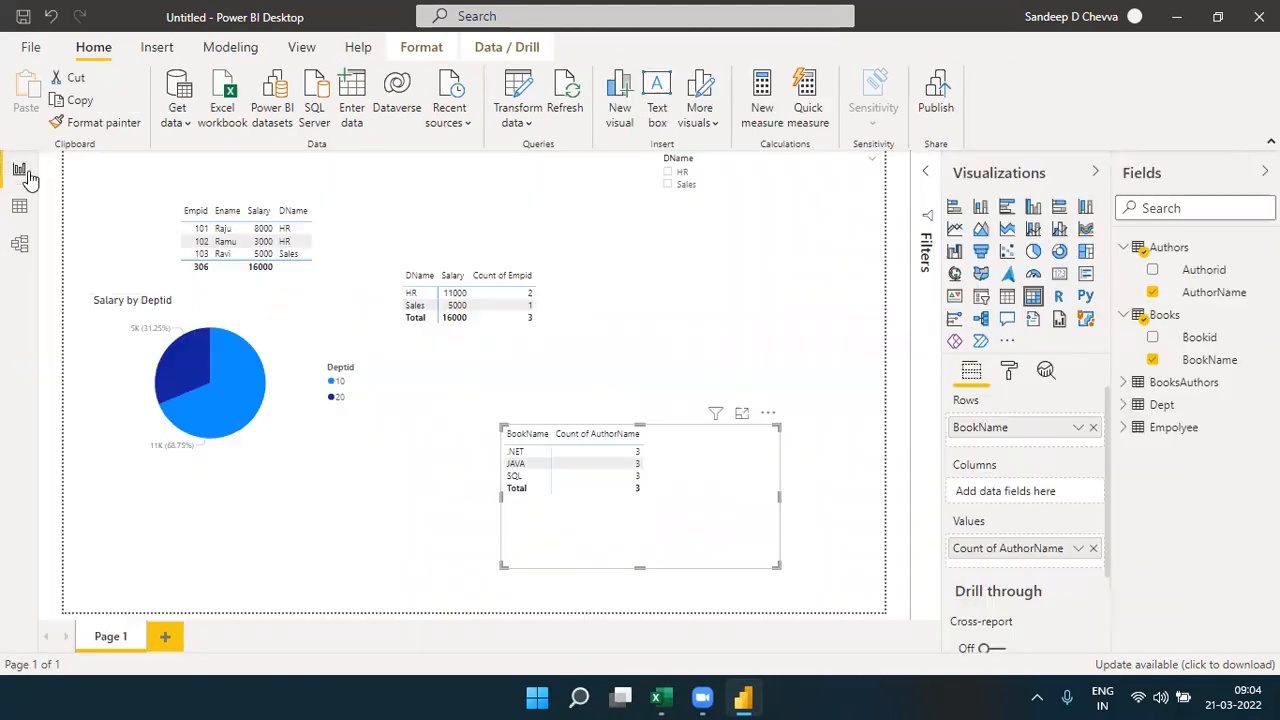
pyautogui.click(19, 169)
pyautogui.click(741, 413)
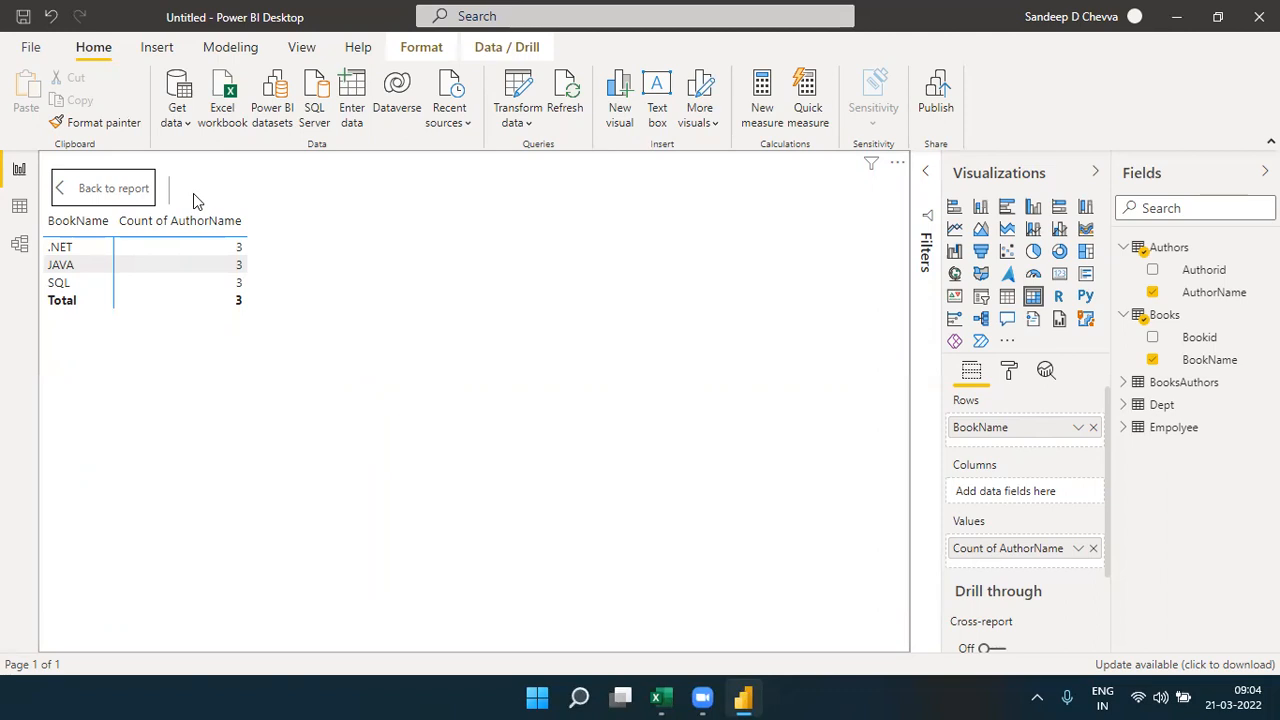
# - Inspect the cardinality and cross filter direction of the relationship between BooksAuthors and Books, leaving its settings as they are
pyautogui.click(20, 252)
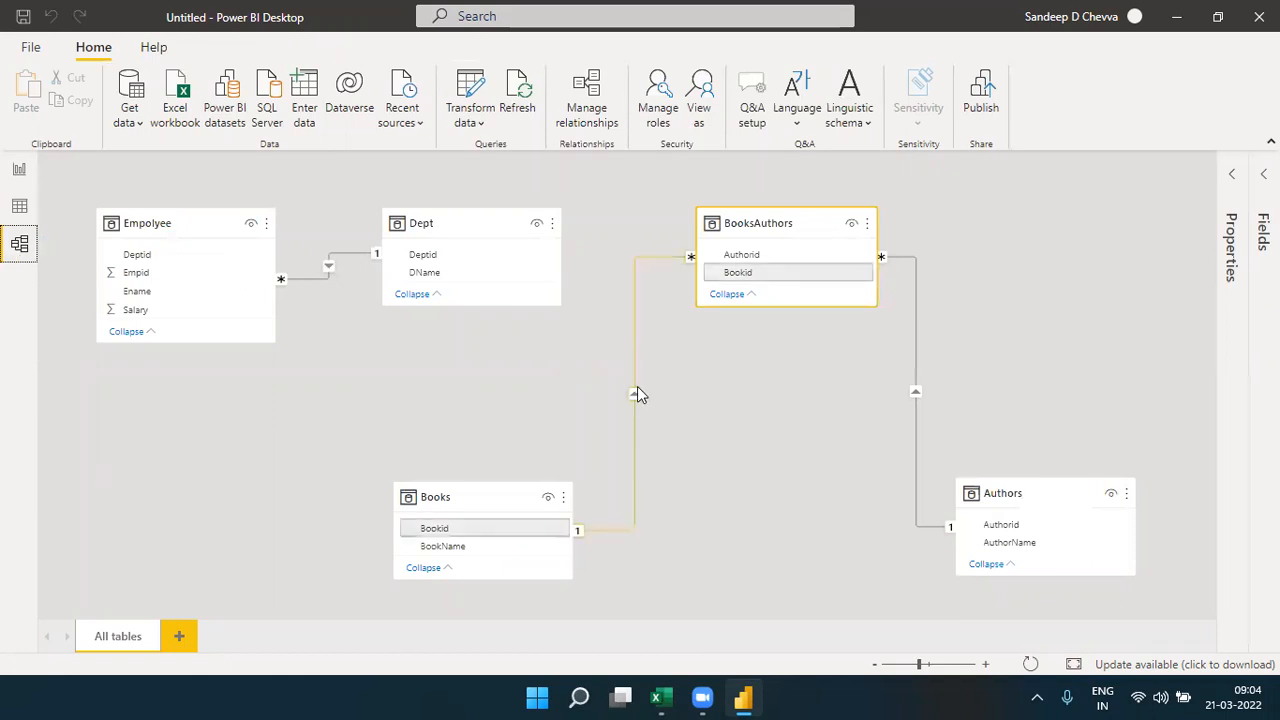
pyautogui.doubleClick(637, 390)
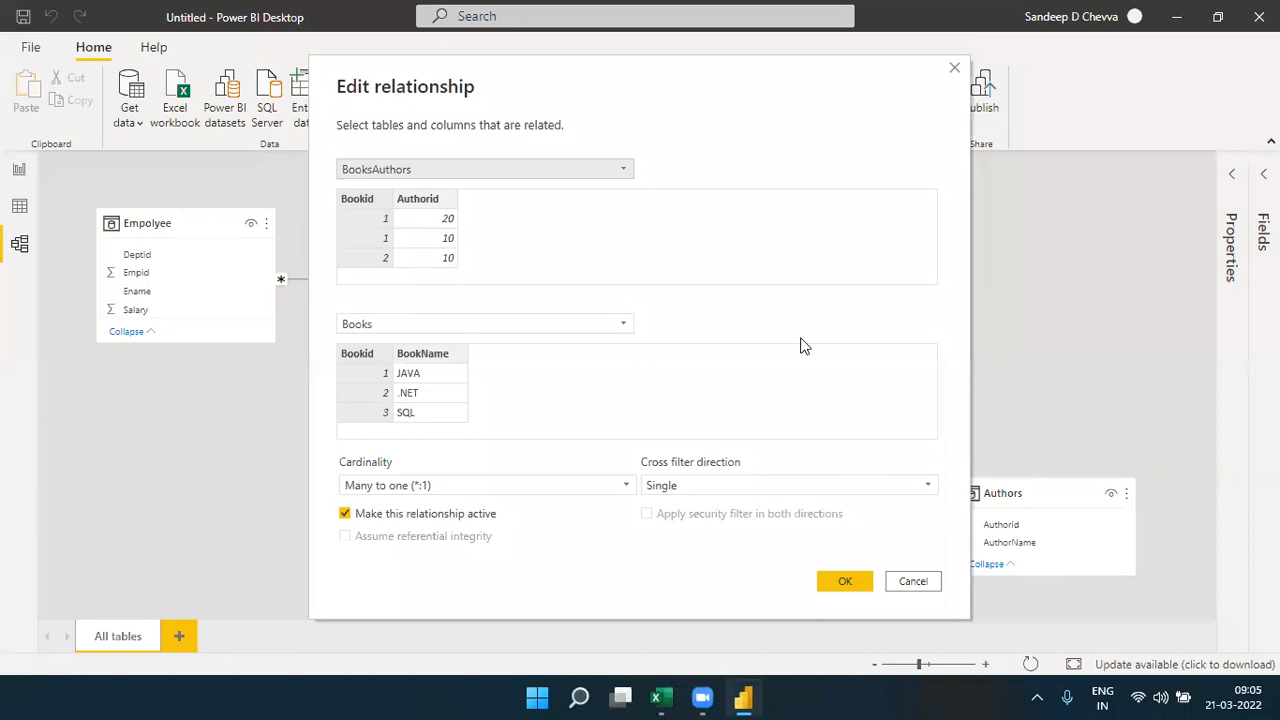
pyautogui.click(910, 581)
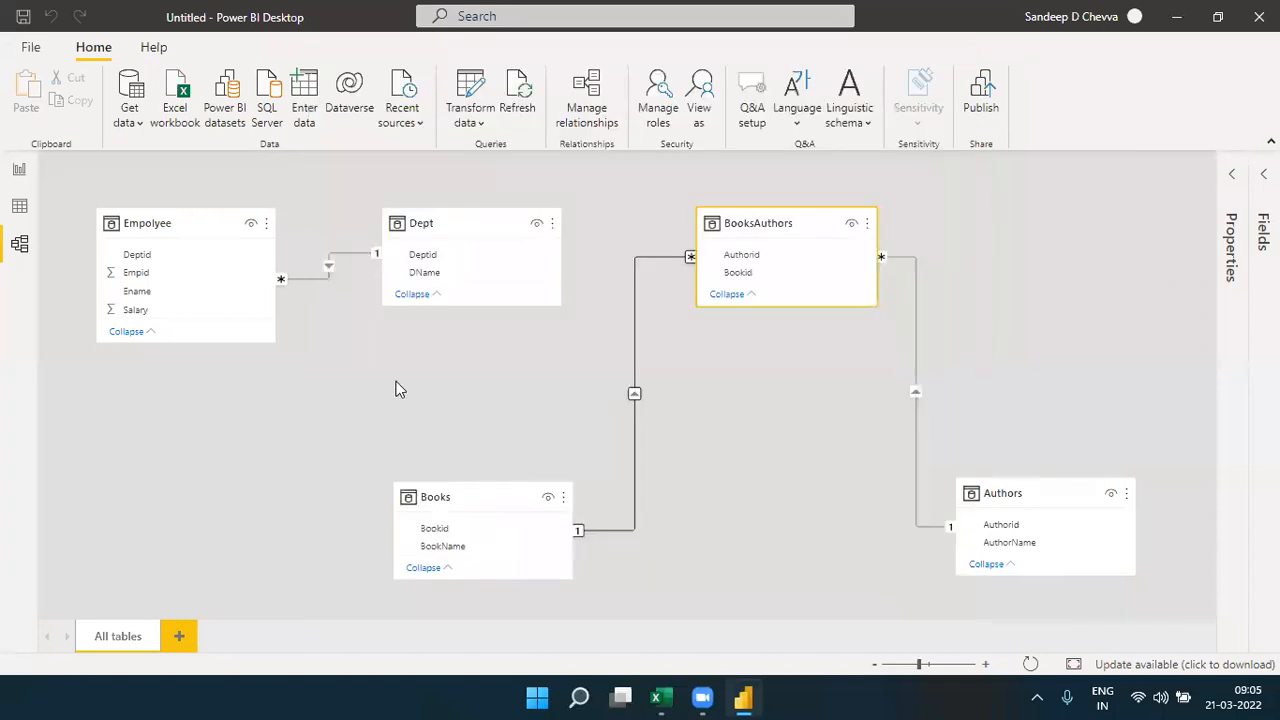
# - Compare the BookName matrix in the report with the model diagram, examining how the Books table links through BooksAuthors to Authors
pyautogui.click(20, 166)
pyautogui.click(20, 168)
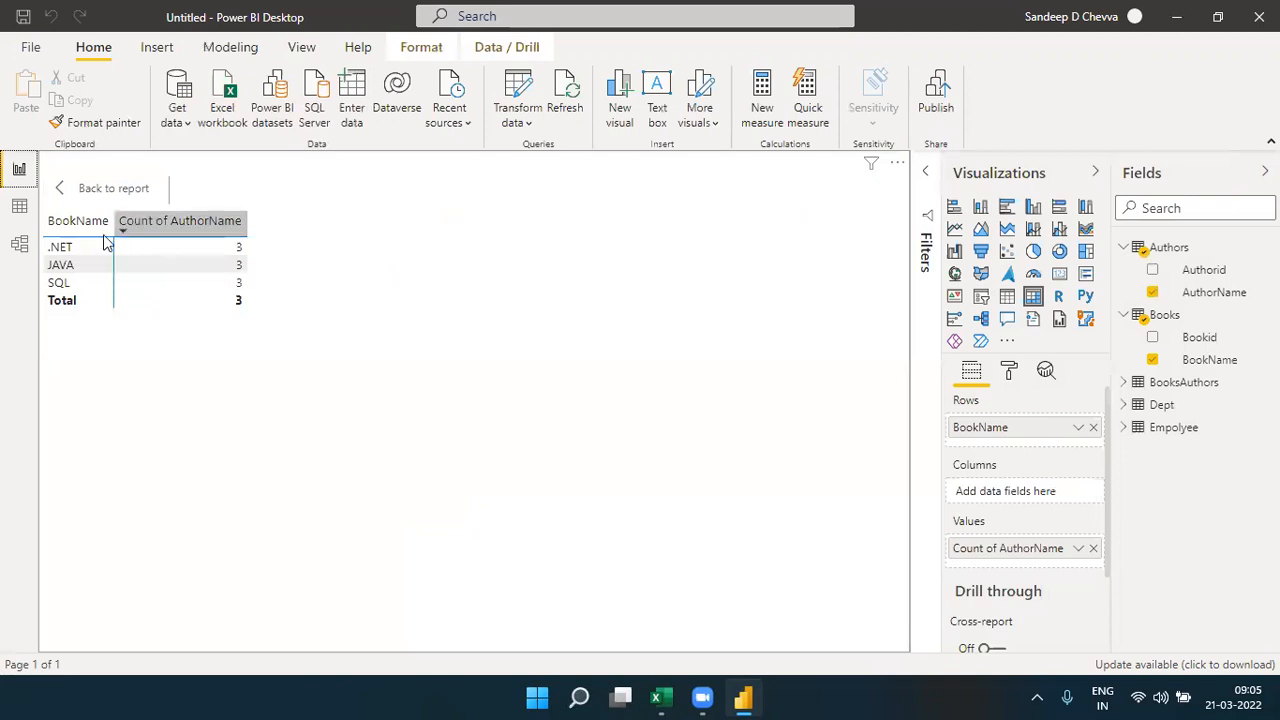
pyautogui.click(28, 254)
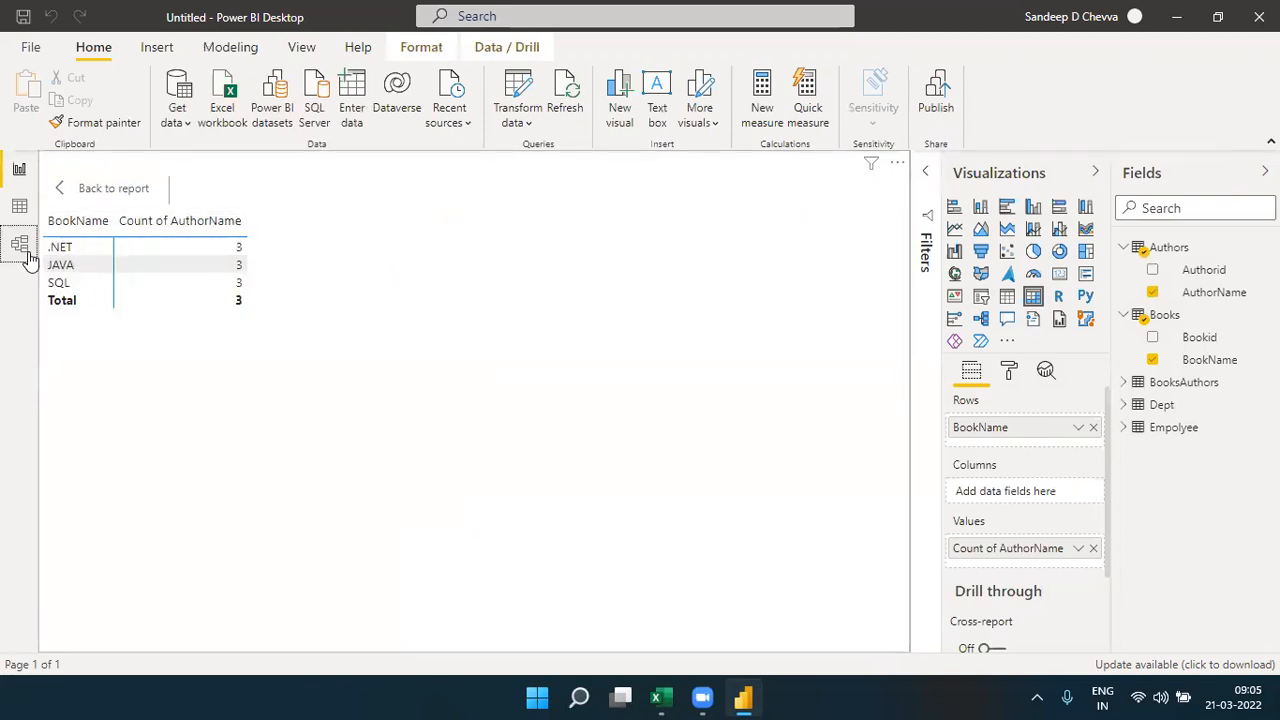
pyautogui.click(472, 492)
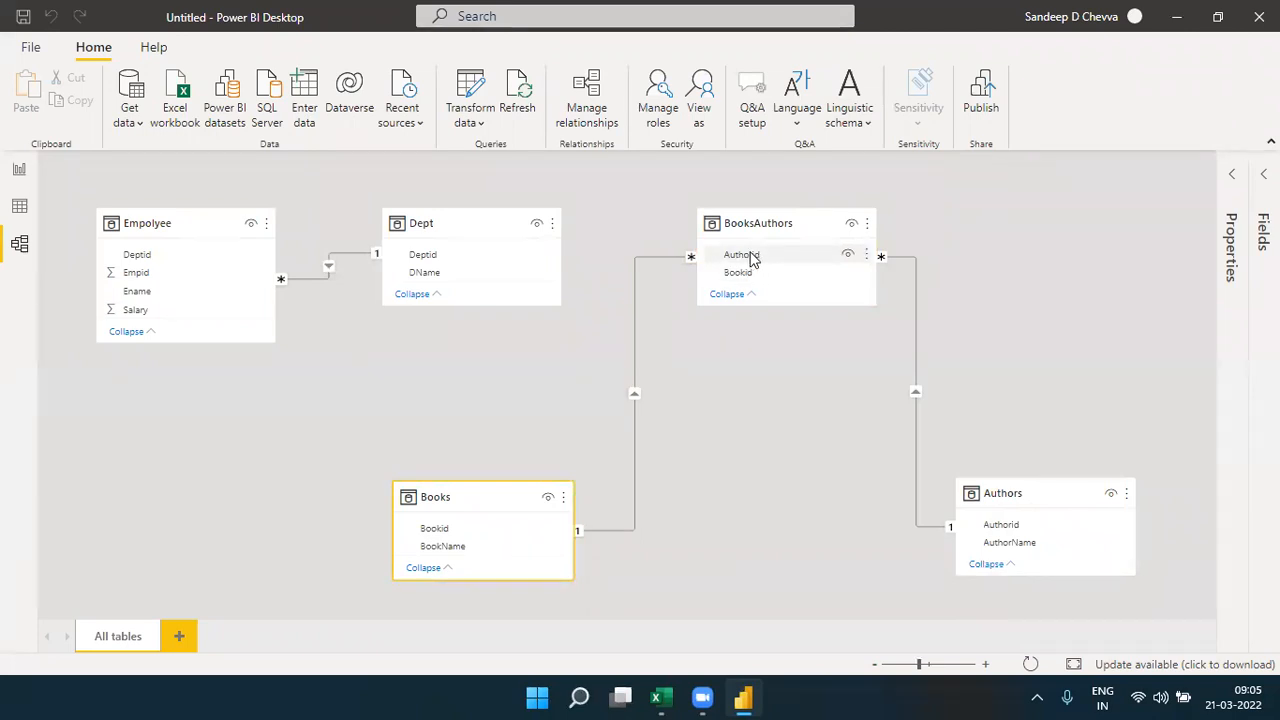
# - Replace the author name count in the report's BookName matrix with Authorid from BooksAuthors, aggregated as Count (Distinct)
pyautogui.click(19, 169)
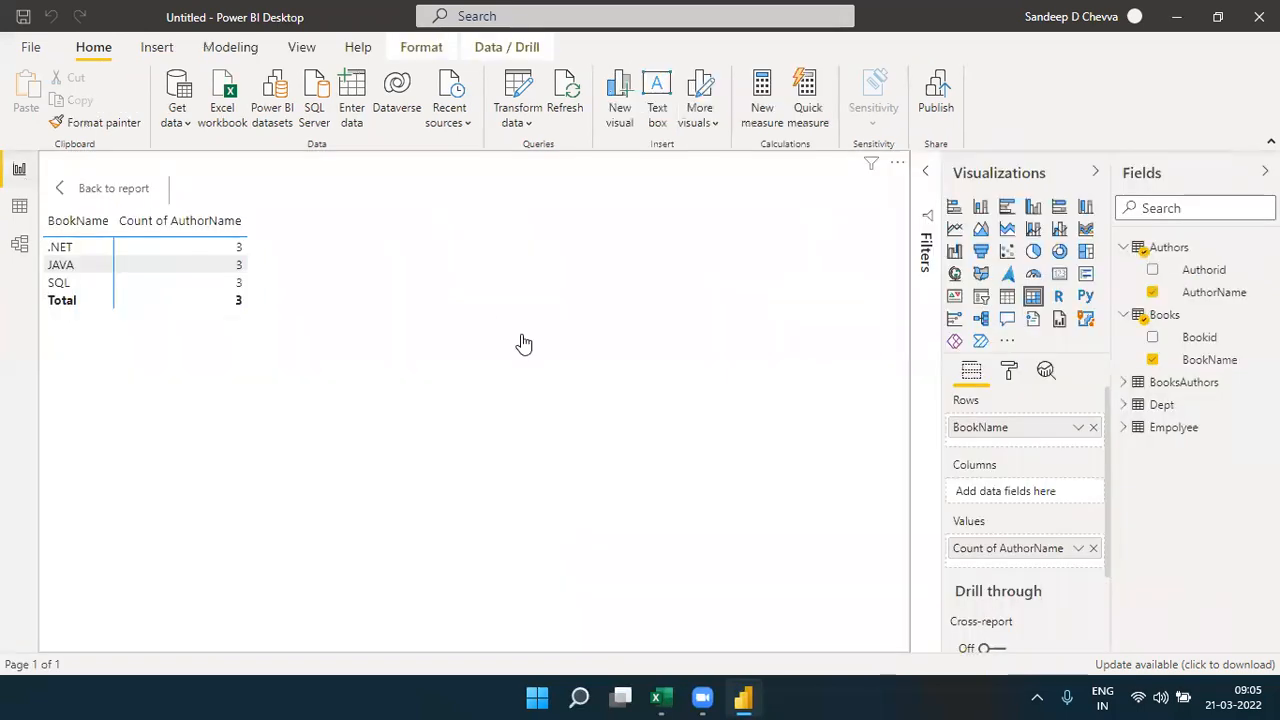
pyautogui.click(1093, 548)
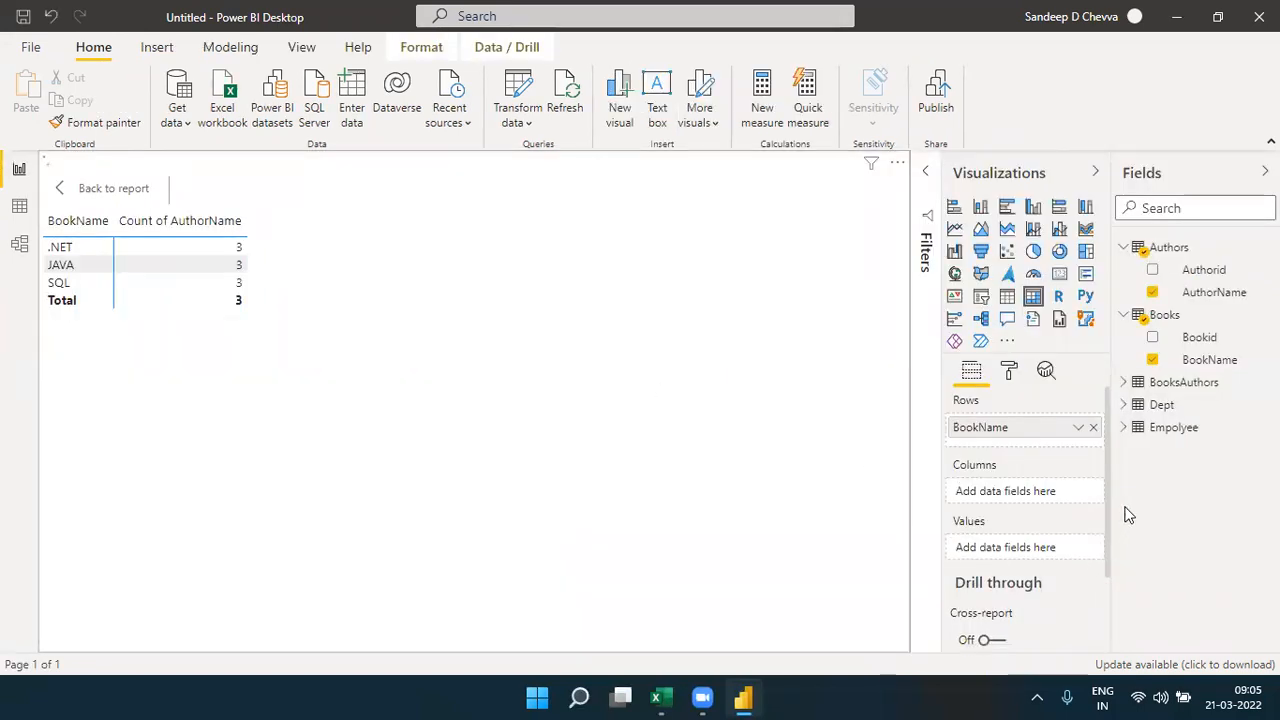
pyautogui.click(1122, 384)
pyautogui.moveTo(1206, 410); pyautogui.dragTo(1051, 563)
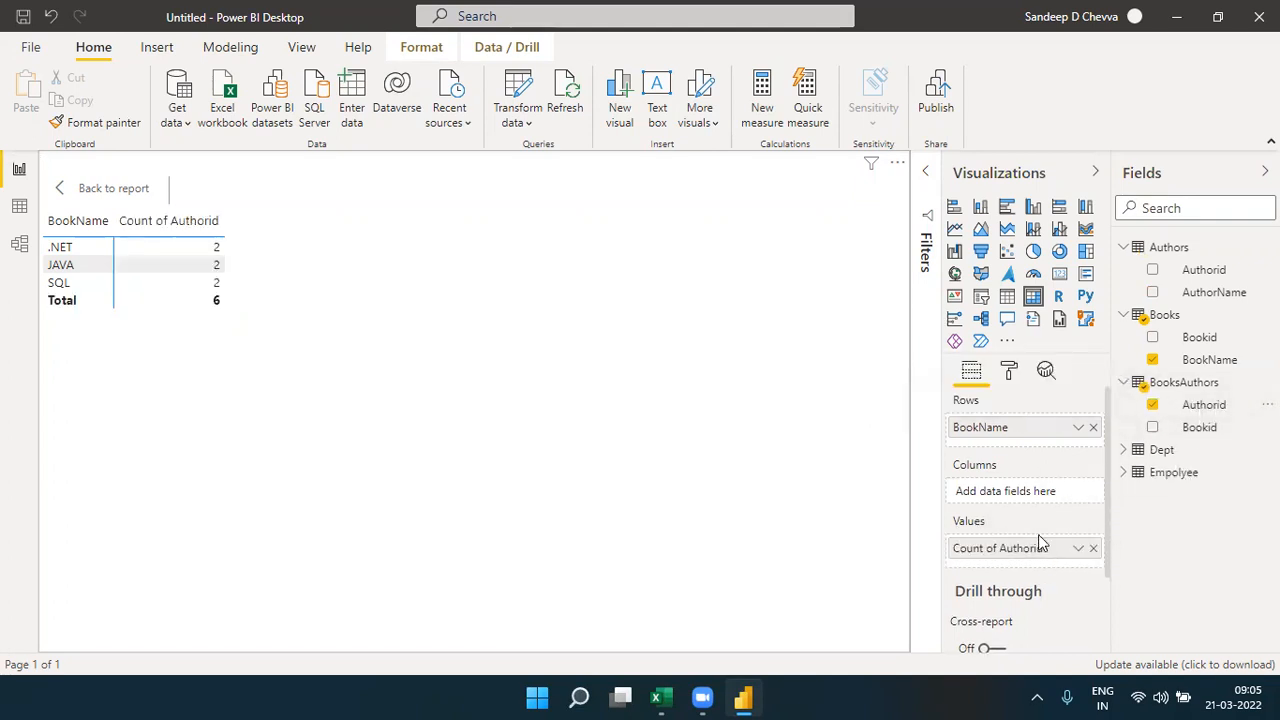
pyautogui.click(1078, 552)
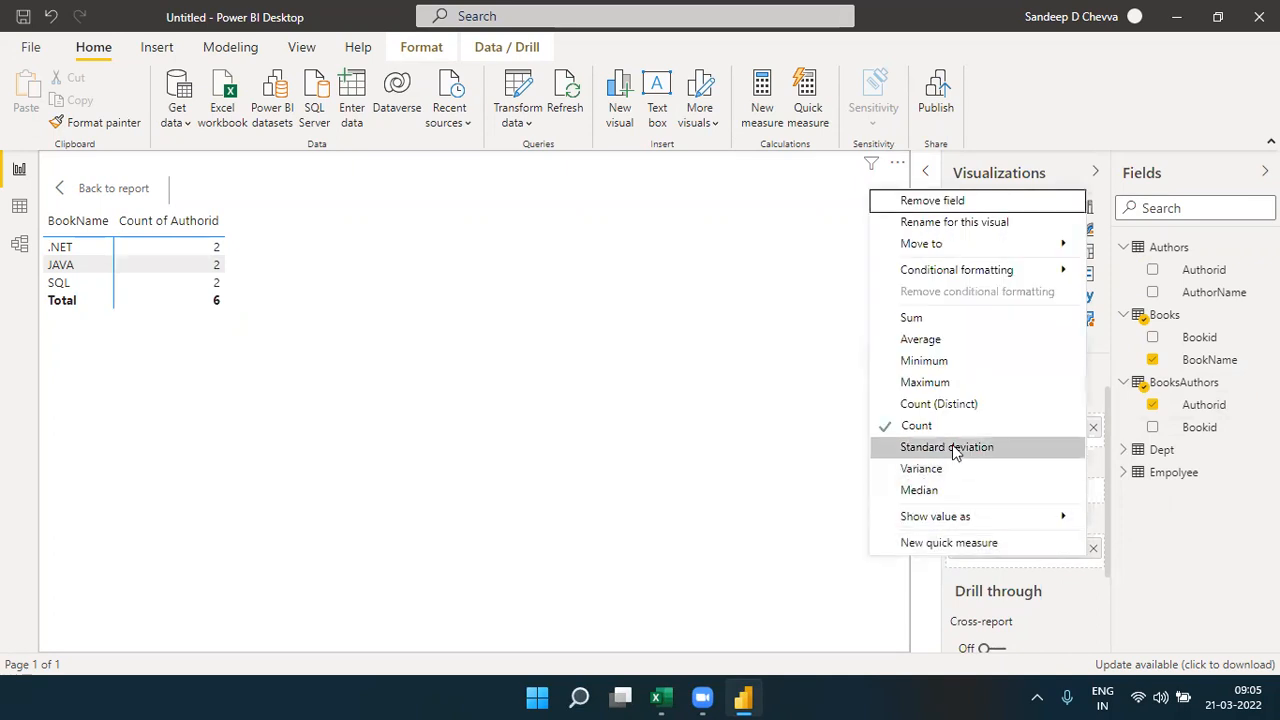
pyautogui.click(955, 406)
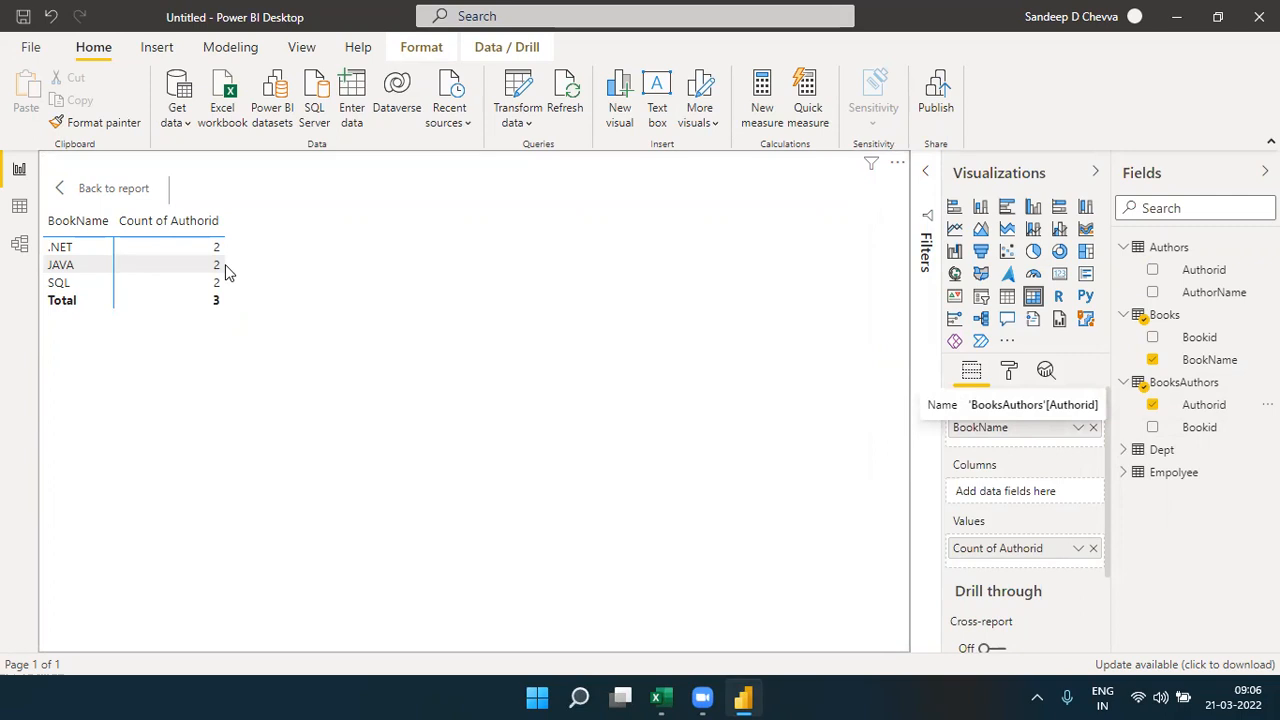
# - Return to the model diagram to examine the relationships of the BooksAuthors table
pyautogui.click(18, 250)
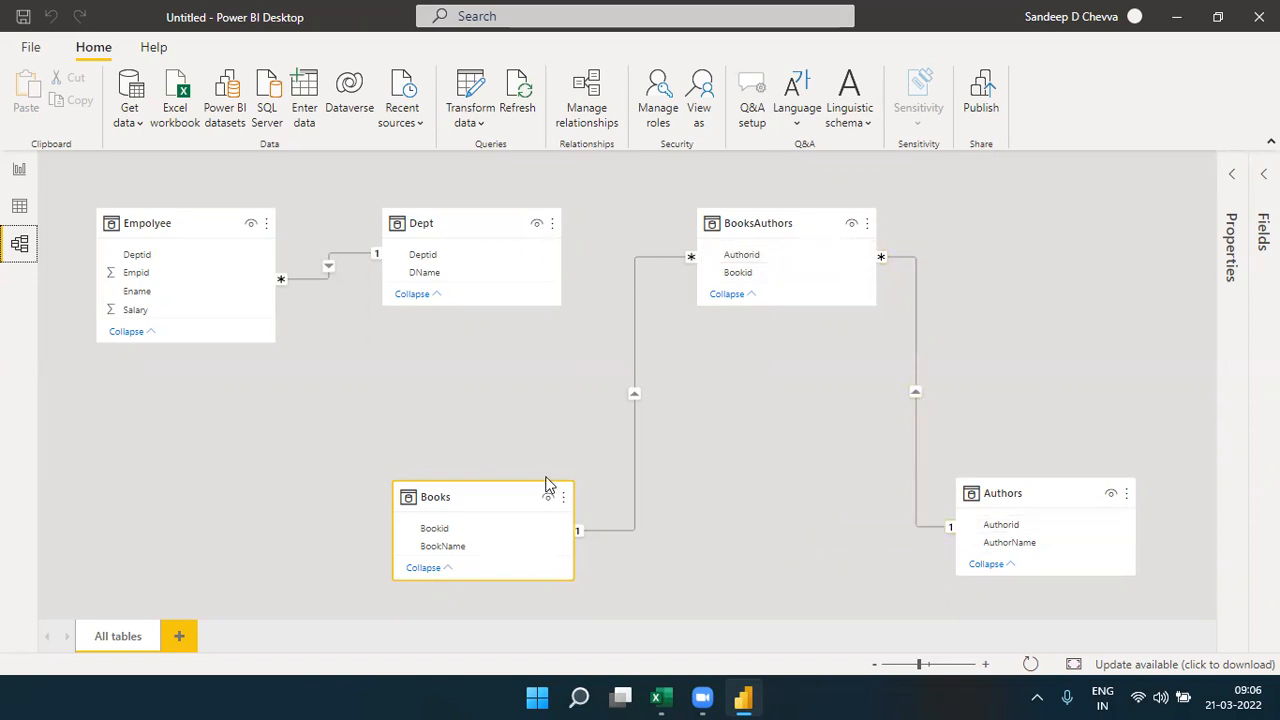
# - Set the cross filter direction of the relationship between BooksAuthors and Authors to Both
pyautogui.moveTo(513, 508)
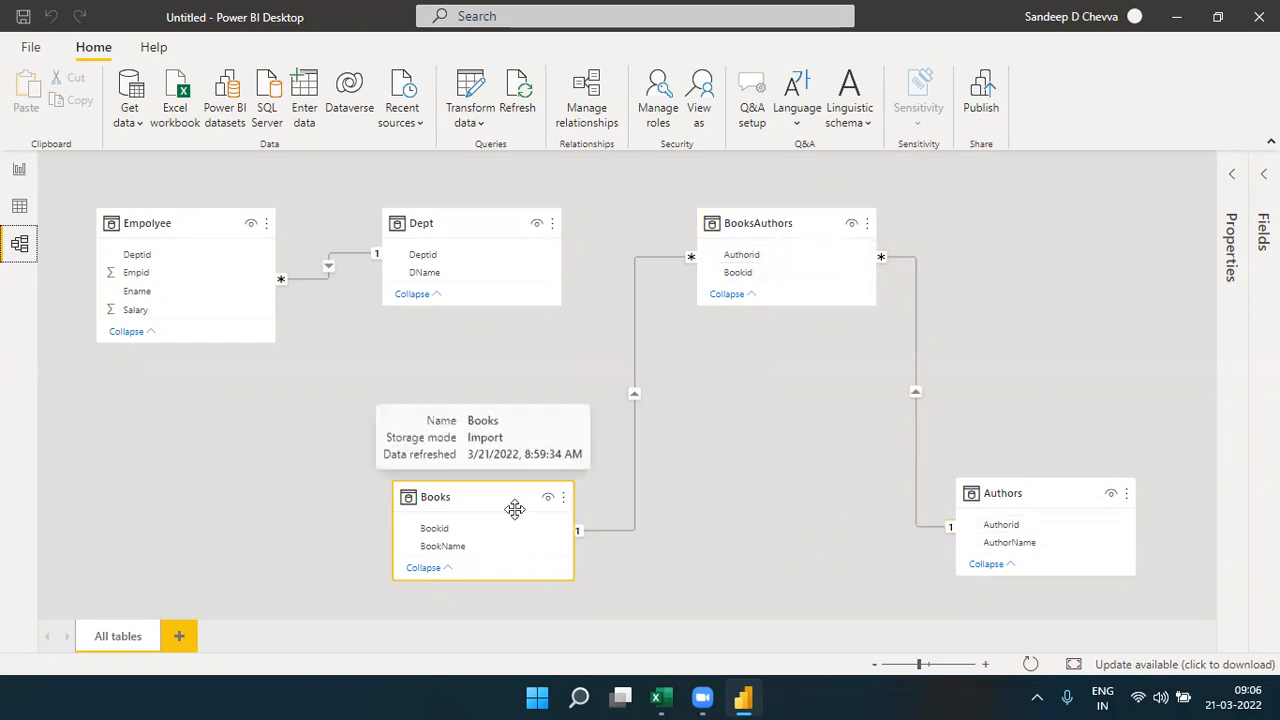
pyautogui.click(1057, 490)
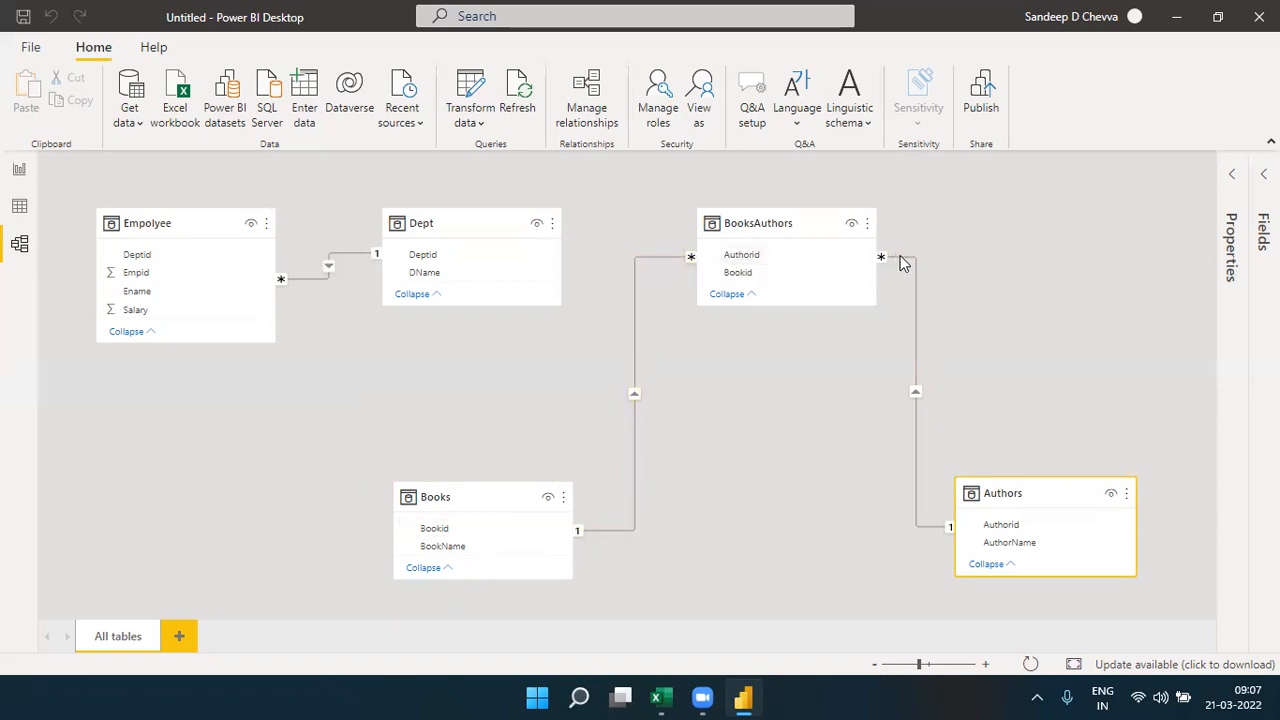
pyautogui.doubleClick(917, 393)
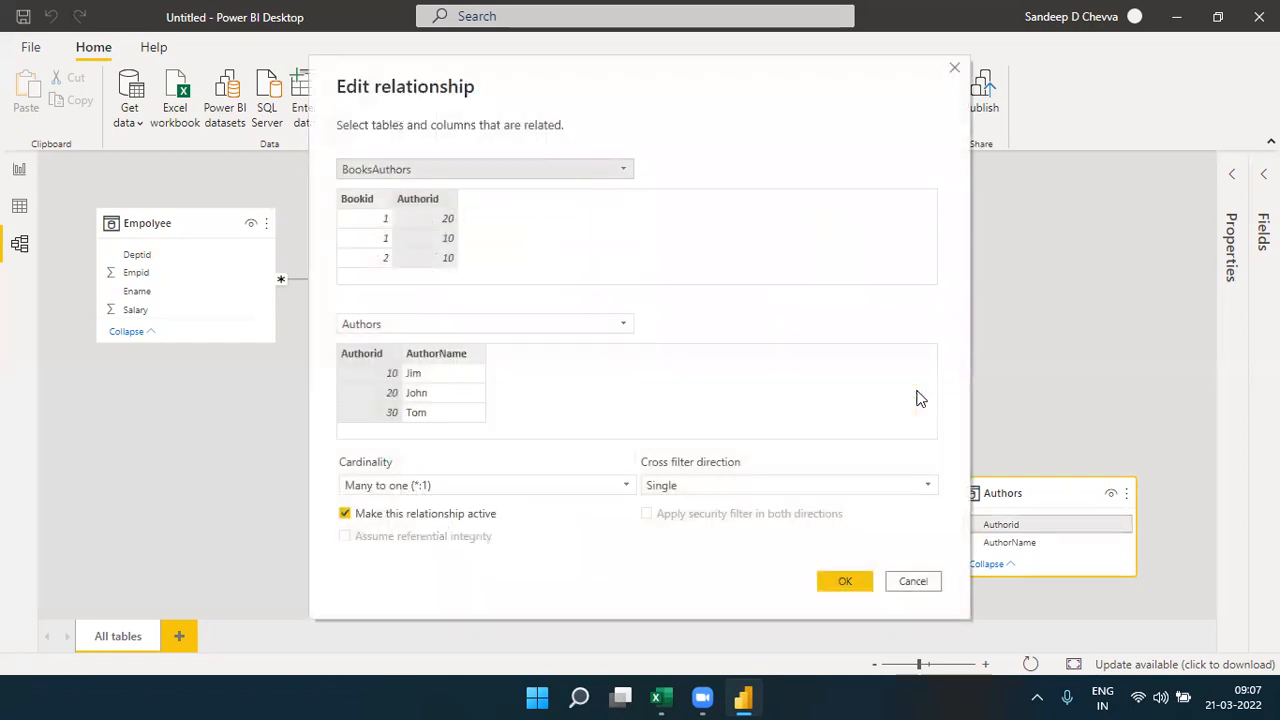
pyautogui.click(694, 485)
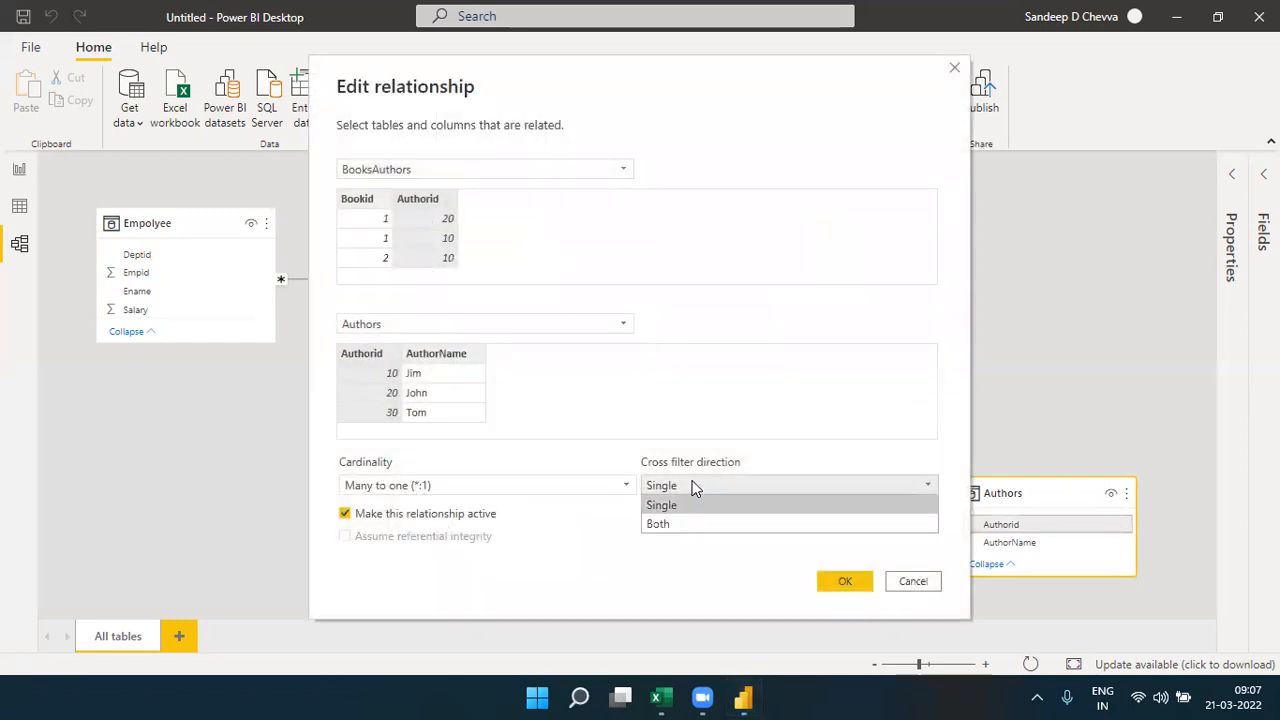
pyautogui.click(660, 525)
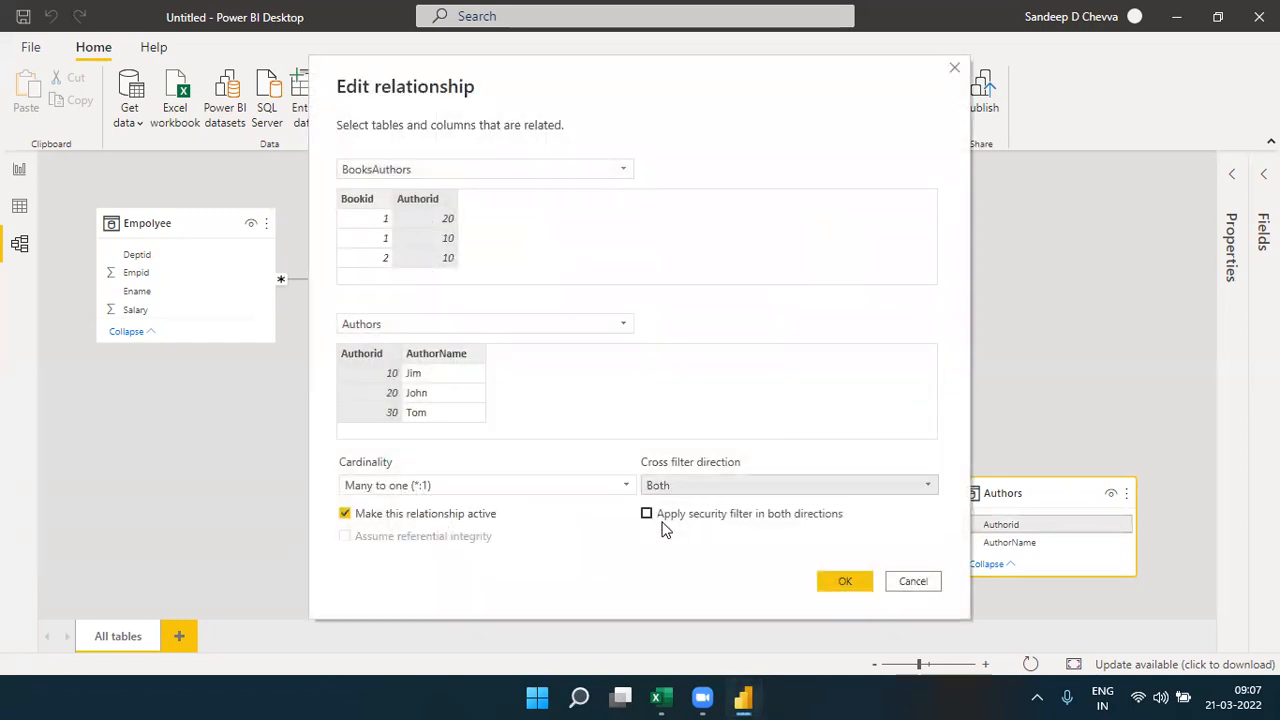
pyautogui.click(838, 583)
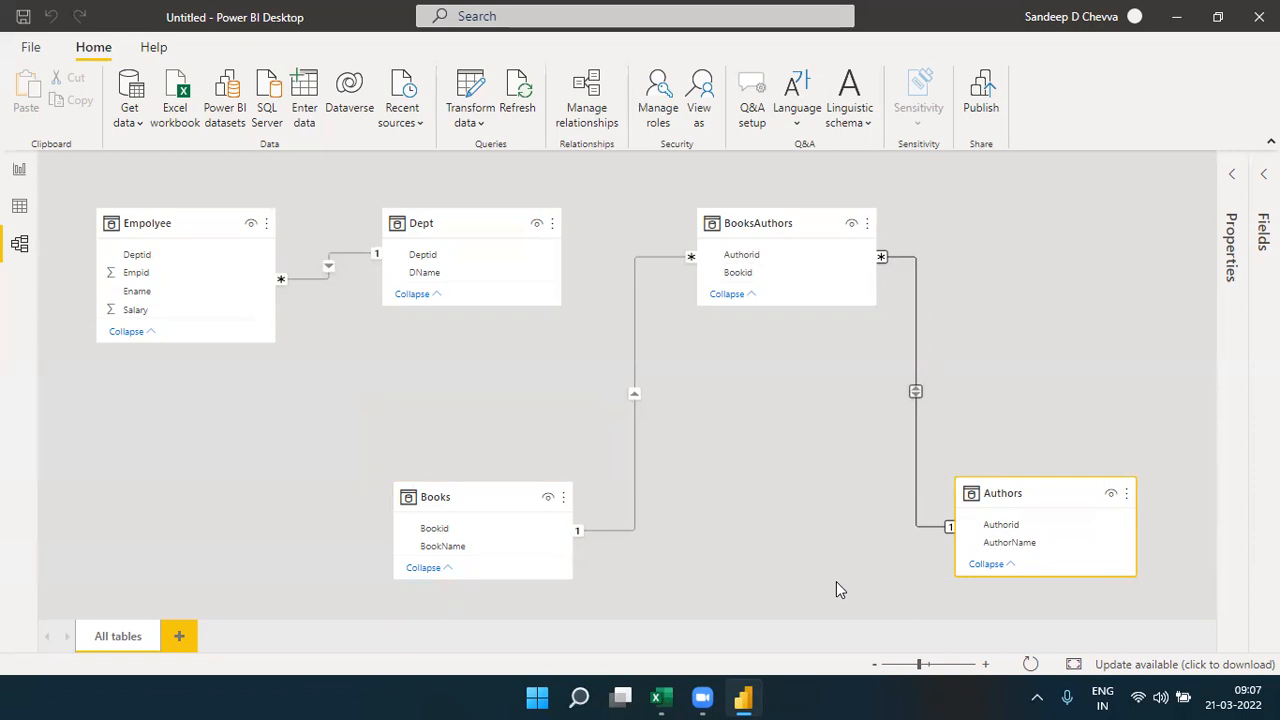
# - Replace the Authorid count in the report's BookName matrix with AuthorName from Authors, aggregated as Count (Distinct), and return to the full report page
pyautogui.click(462, 507)
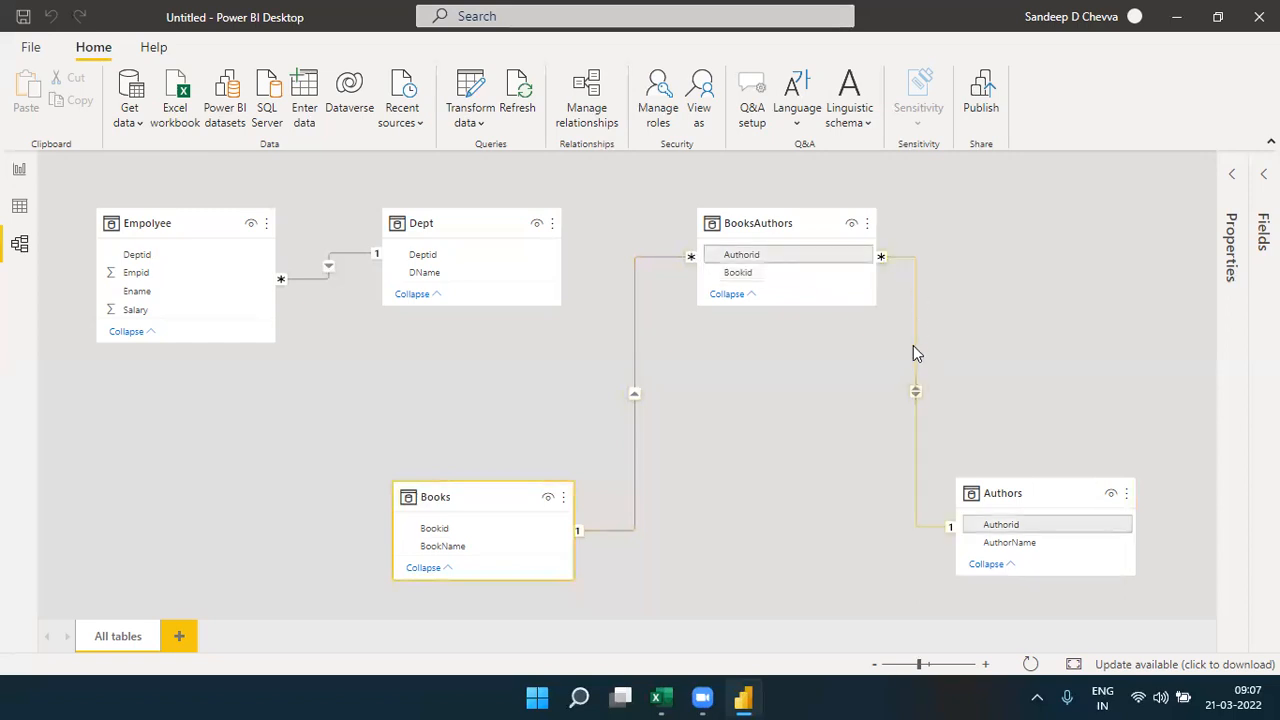
pyautogui.click(20, 170)
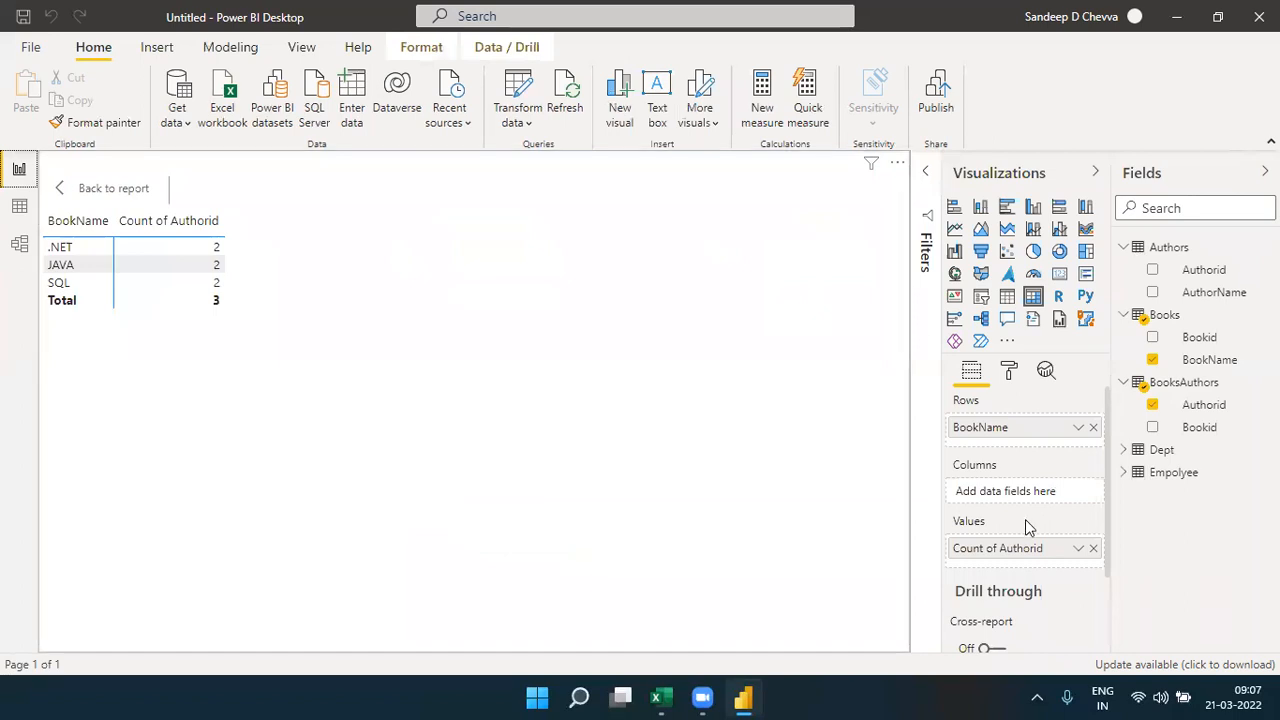
pyautogui.click(1093, 548)
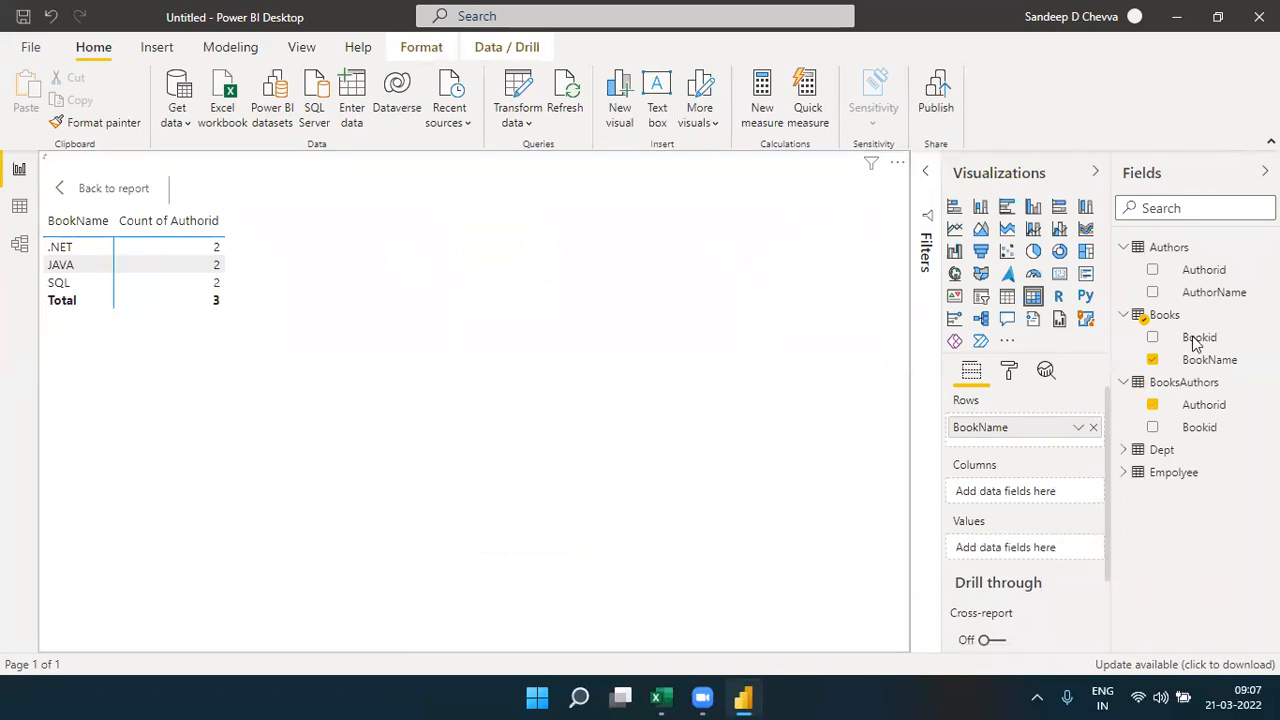
pyautogui.moveTo(1211, 294); pyautogui.dragTo(1053, 557)
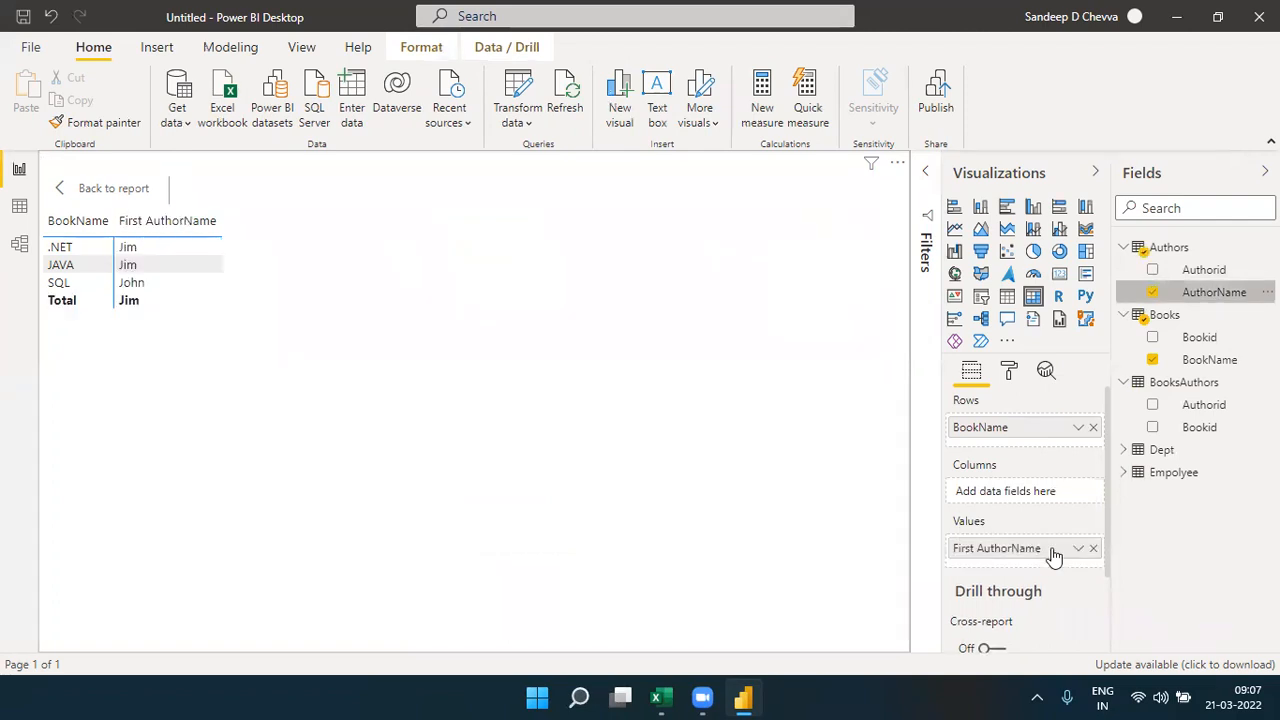
pyautogui.click(1078, 548)
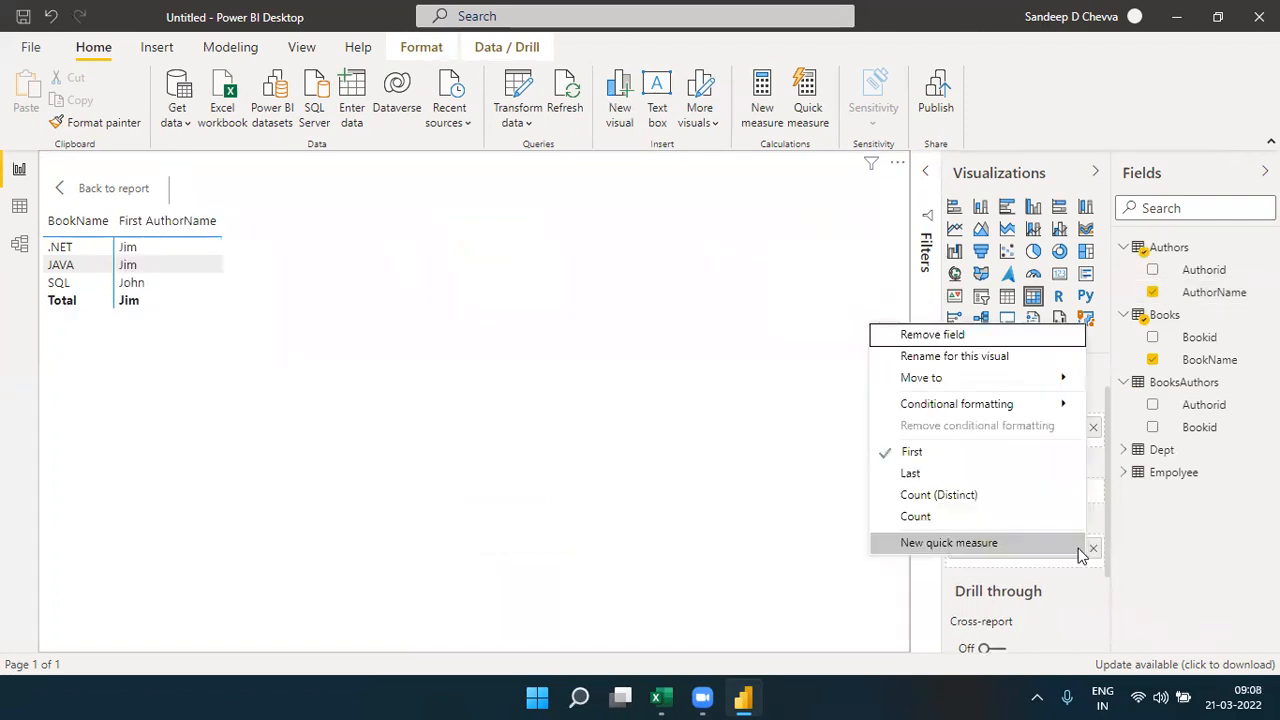
pyautogui.click(965, 493)
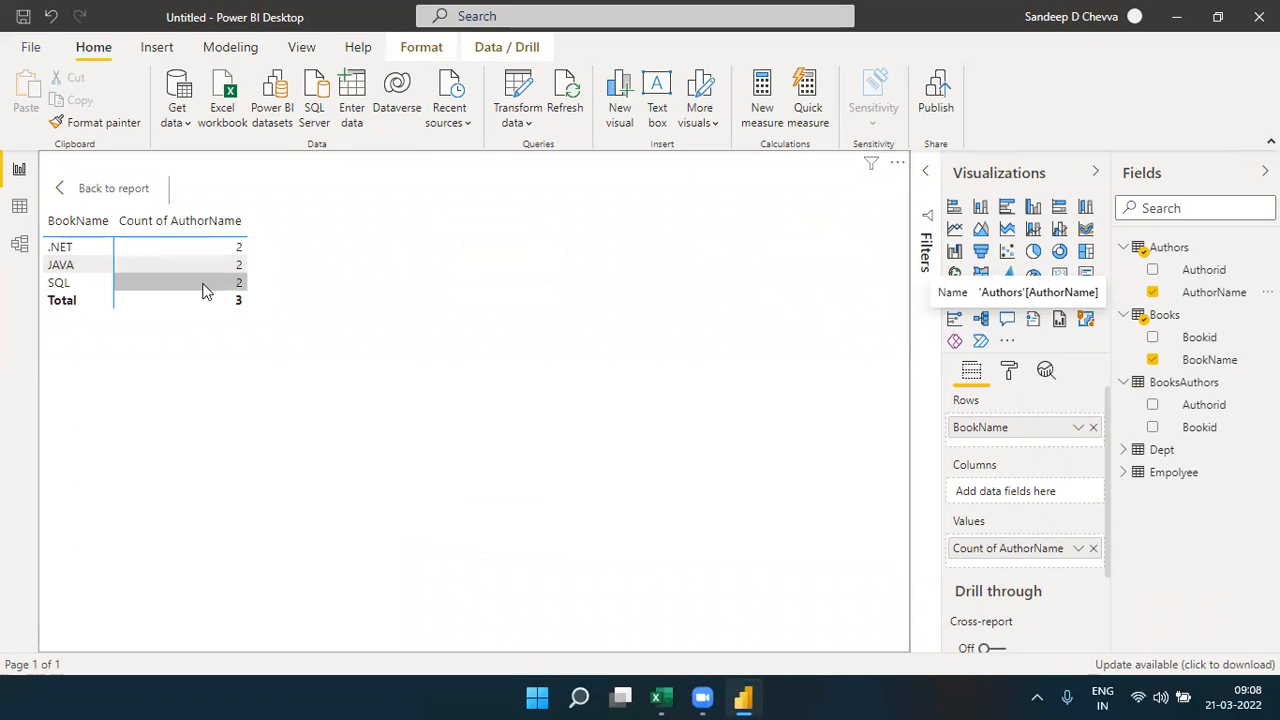
pyautogui.click(113, 190)
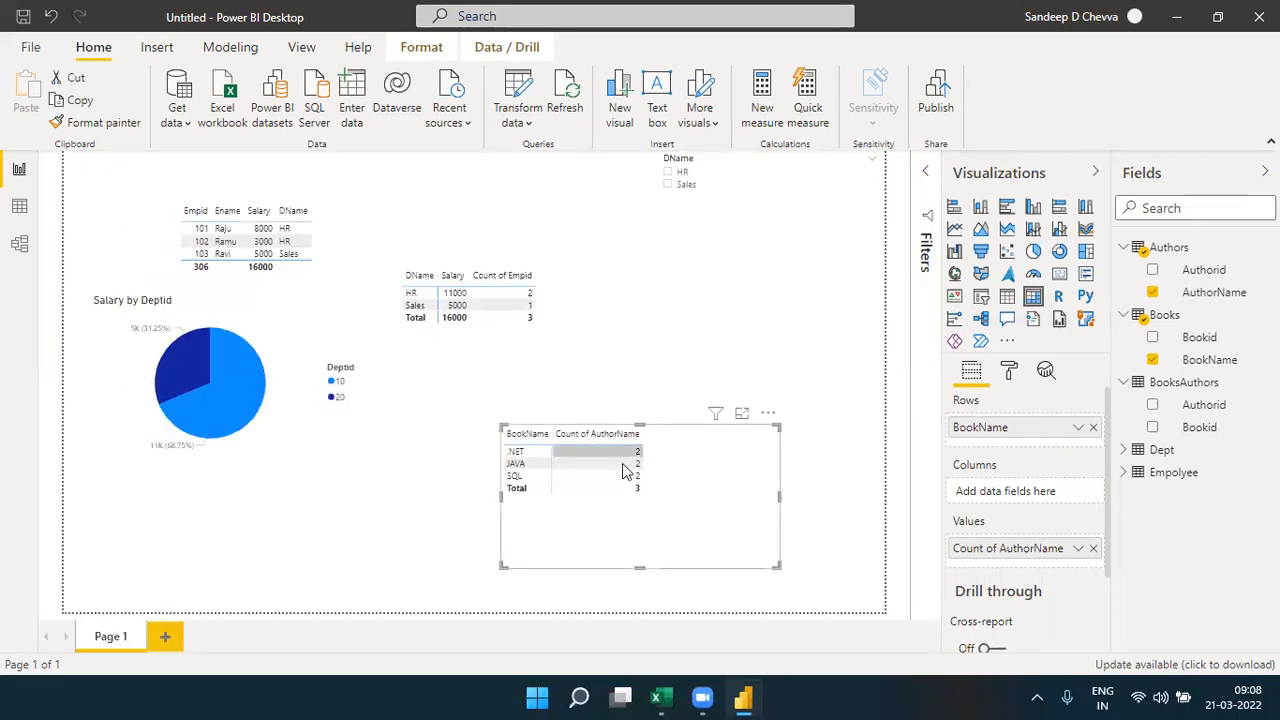
# - Examine in the model diagram how Books and Authors connect, checking the BooksAuthors–Authors relationship settings and leaving them as they are
pyautogui.click(19, 245)
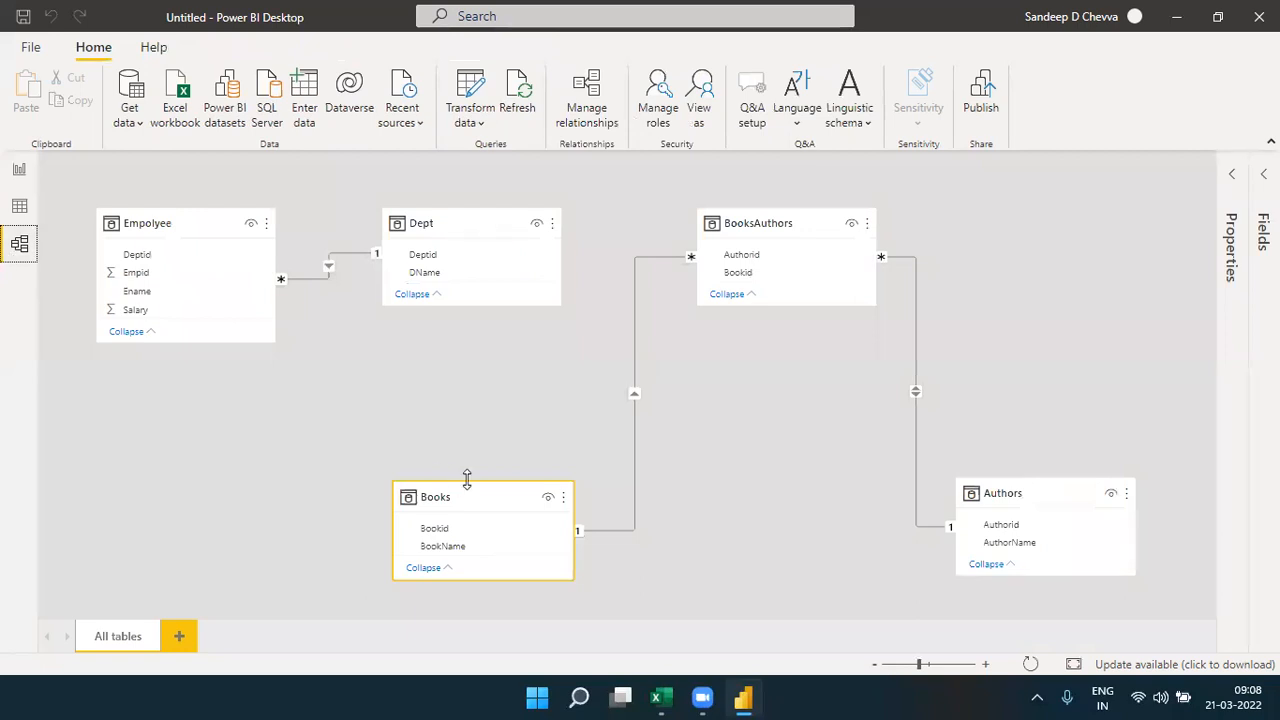
pyautogui.click(1032, 493)
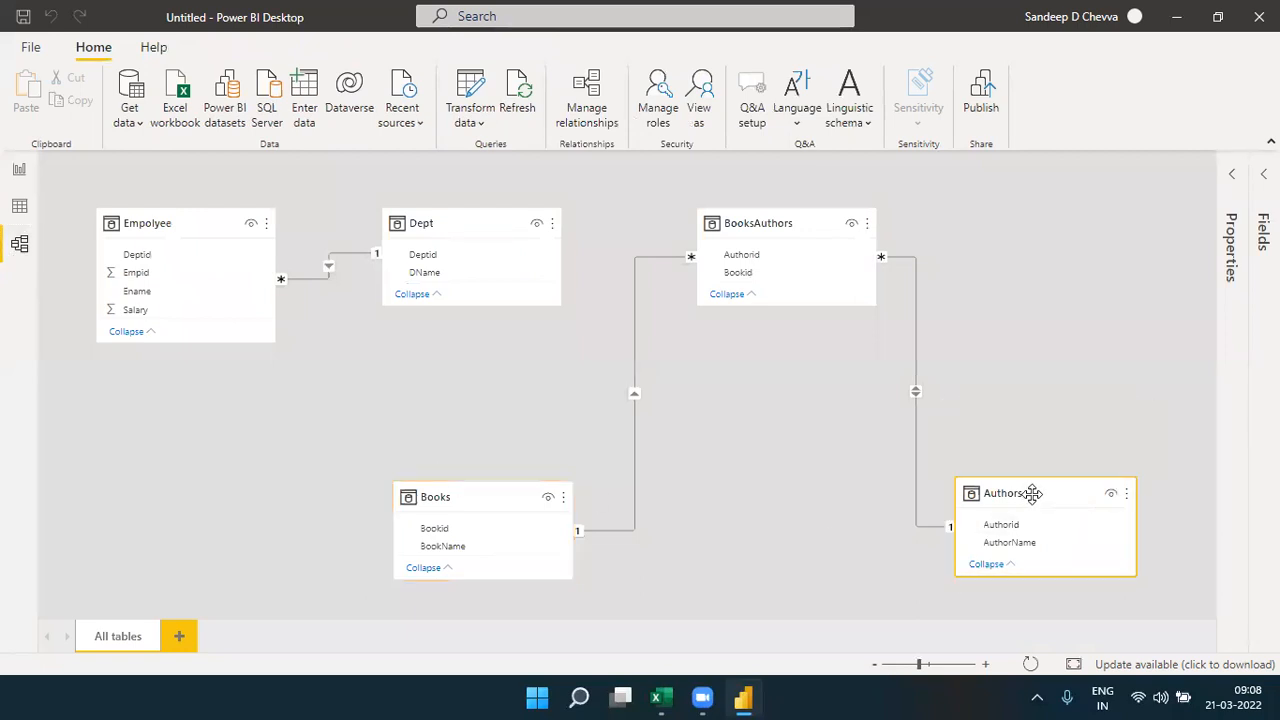
pyautogui.click(507, 502)
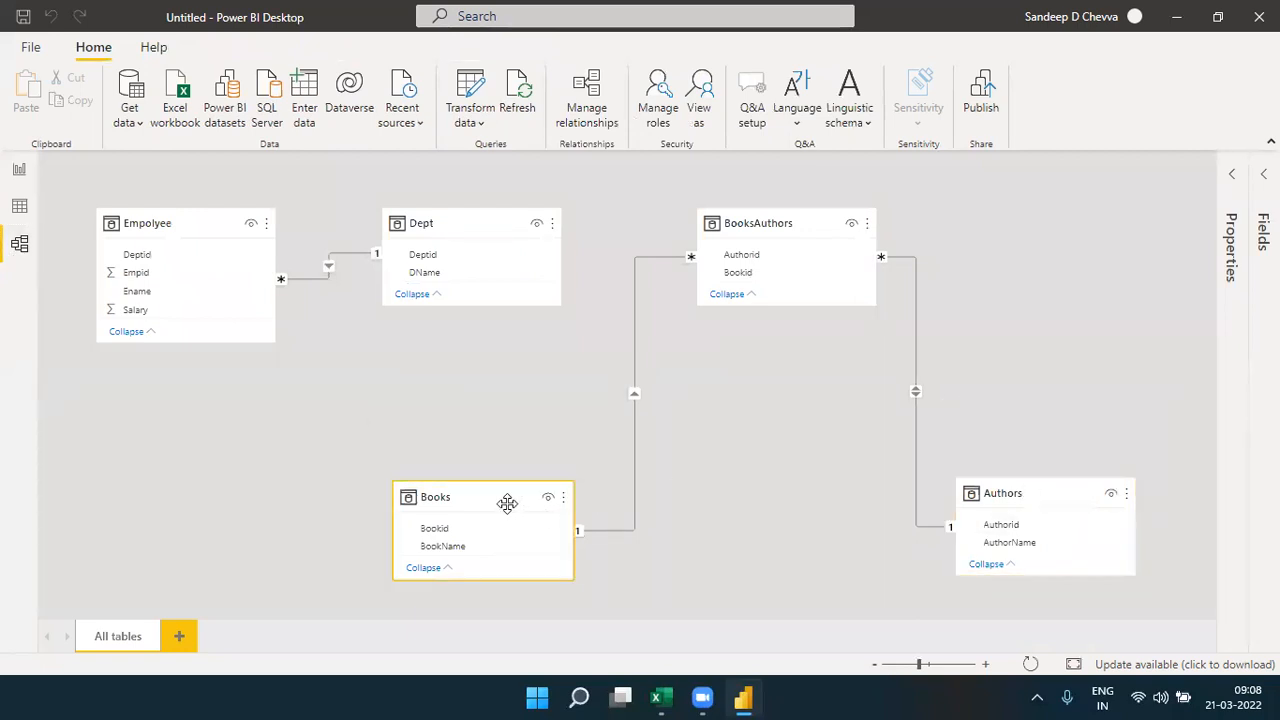
pyautogui.click(1058, 500)
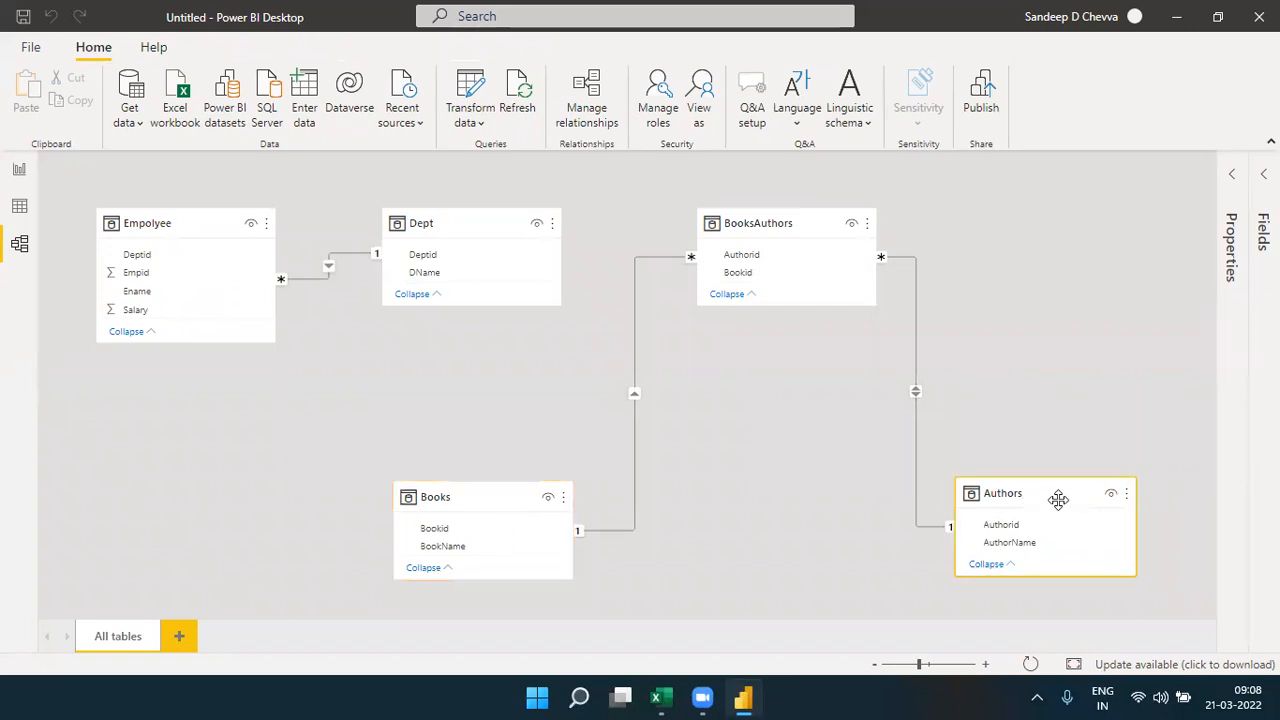
pyautogui.click(488, 498)
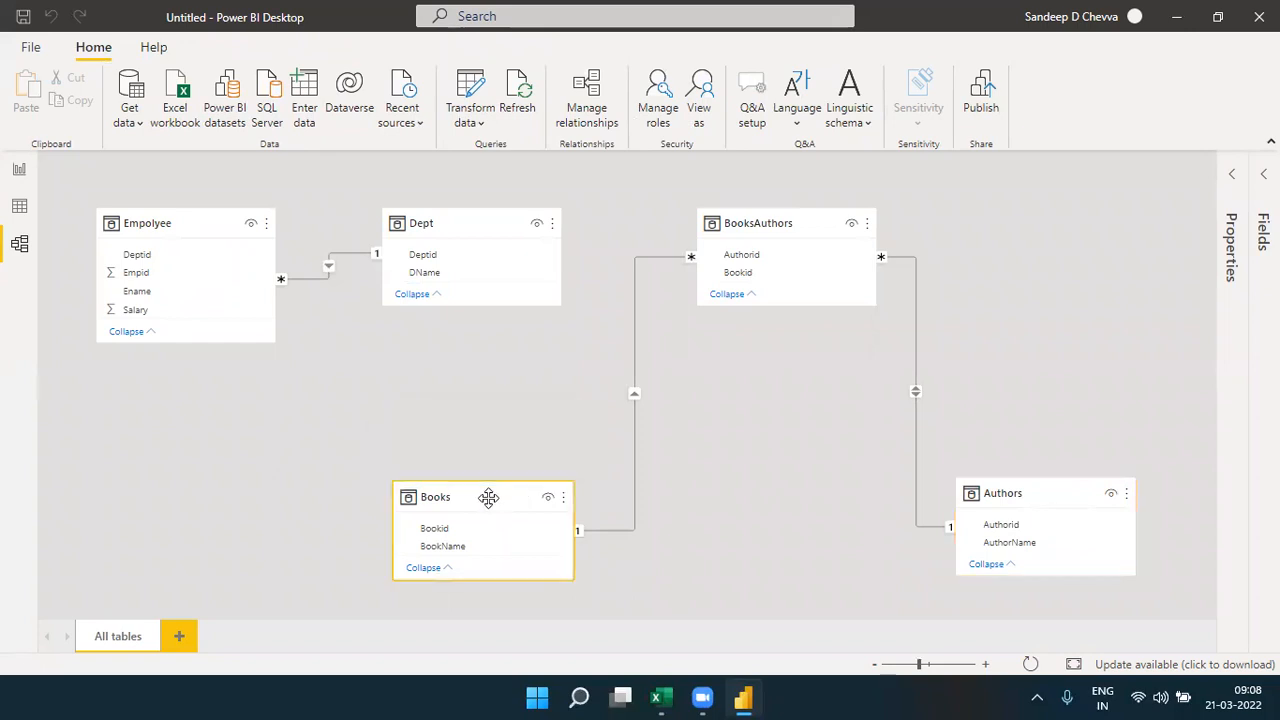
pyautogui.click(988, 487)
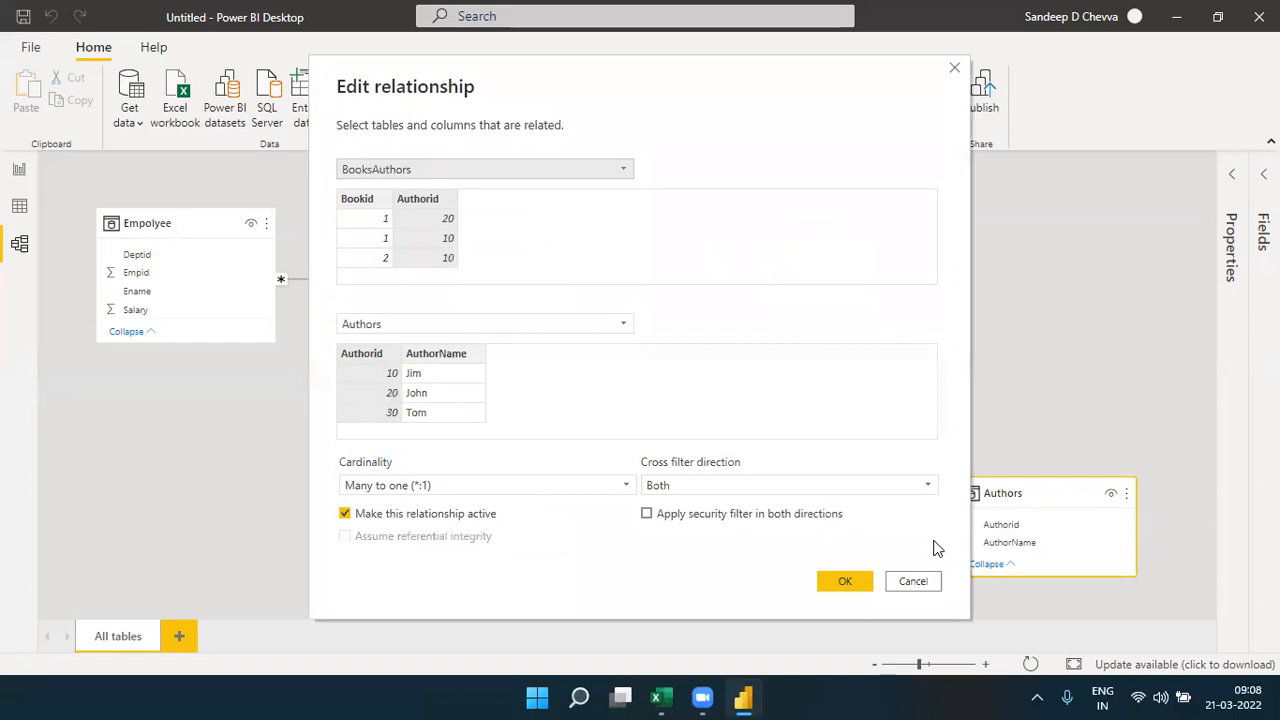
pyautogui.click(908, 581)
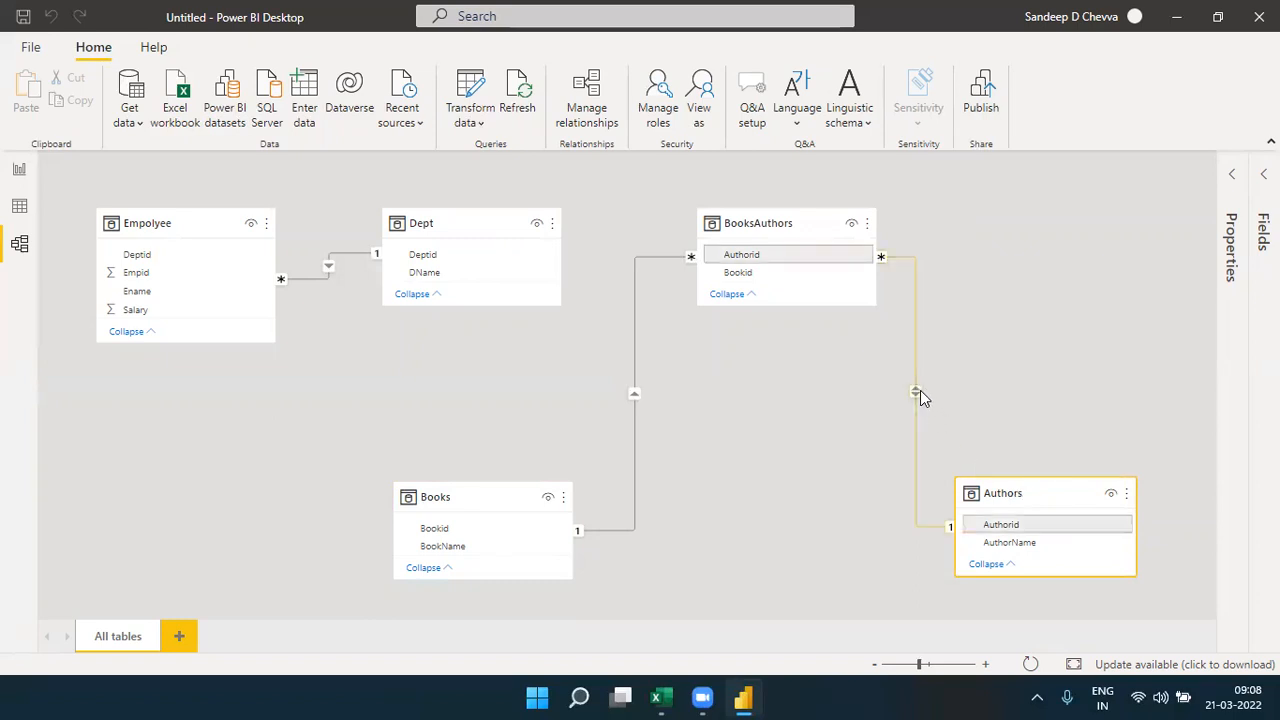
# - Move the report's BookName matrix up beside the DName salary matrix and deselect it
pyautogui.click(20, 170)
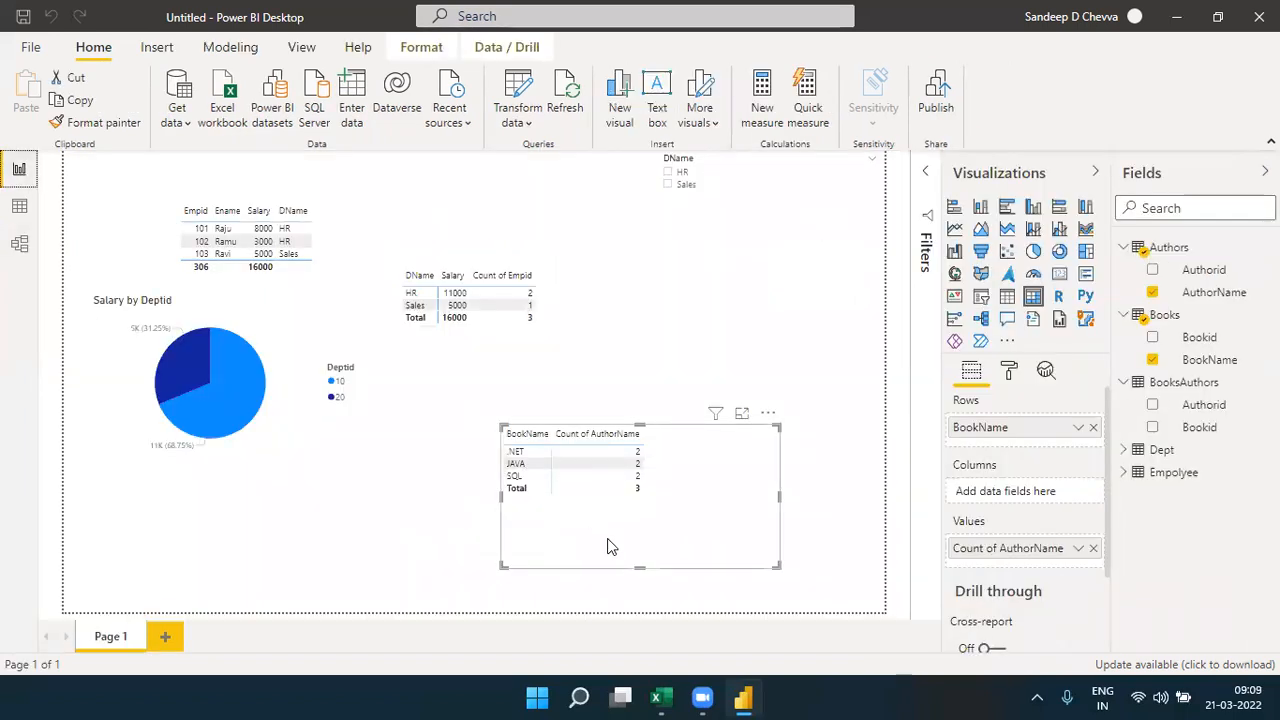
pyautogui.moveTo(686, 483); pyautogui.dragTo(670, 352)
pyautogui.click(629, 480)
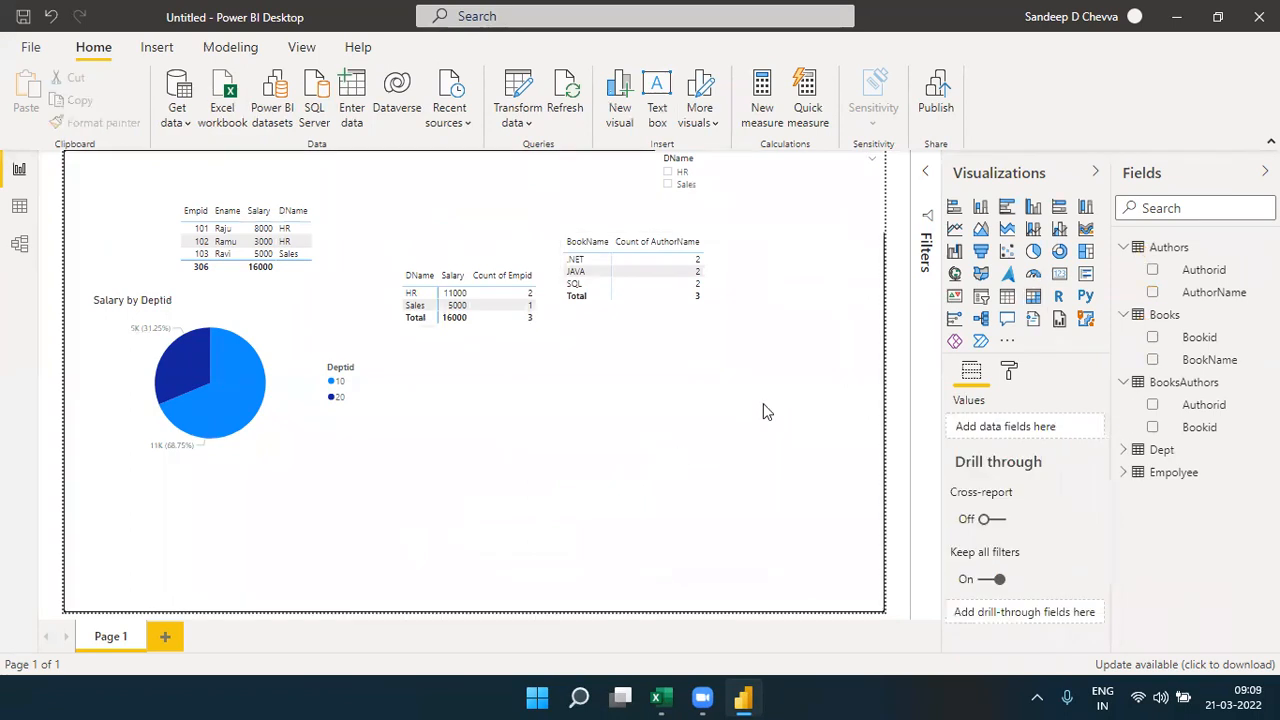
# - Add a new matrix below the BookName matrix, with AuthorName from Authors as its rows
pyautogui.click(1033, 296)
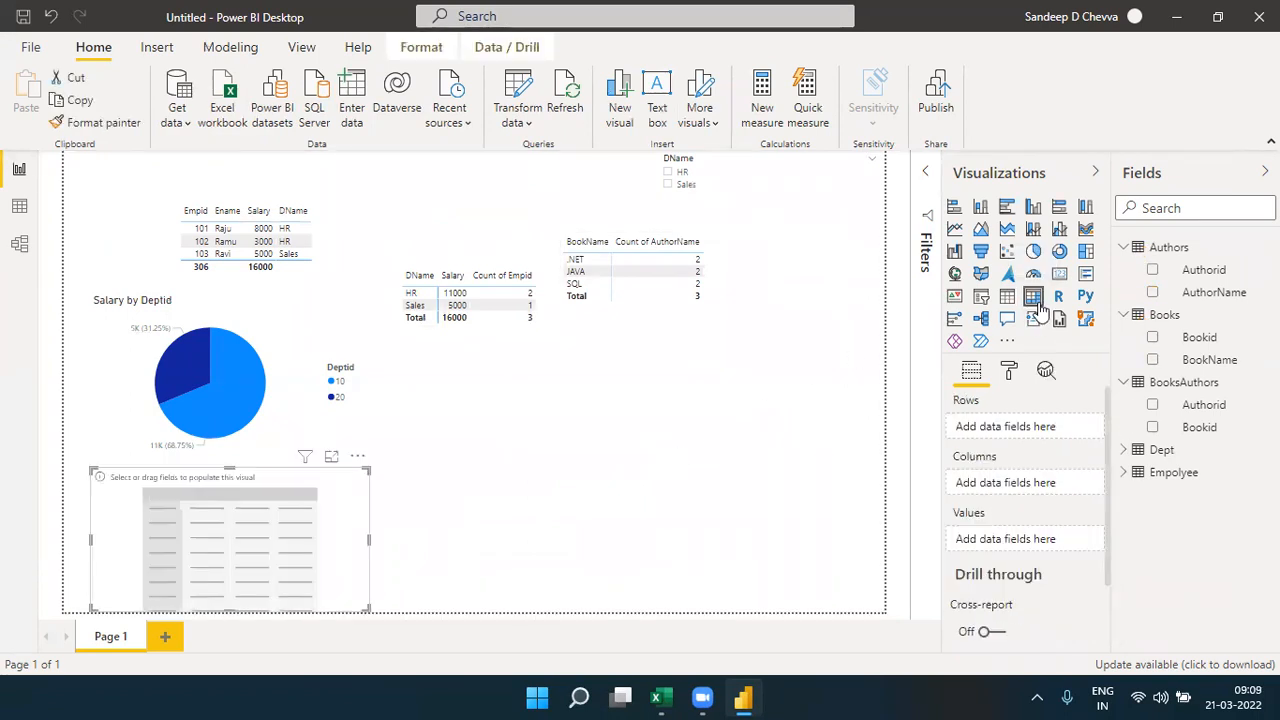
pyautogui.moveTo(320, 510); pyautogui.dragTo(790, 372)
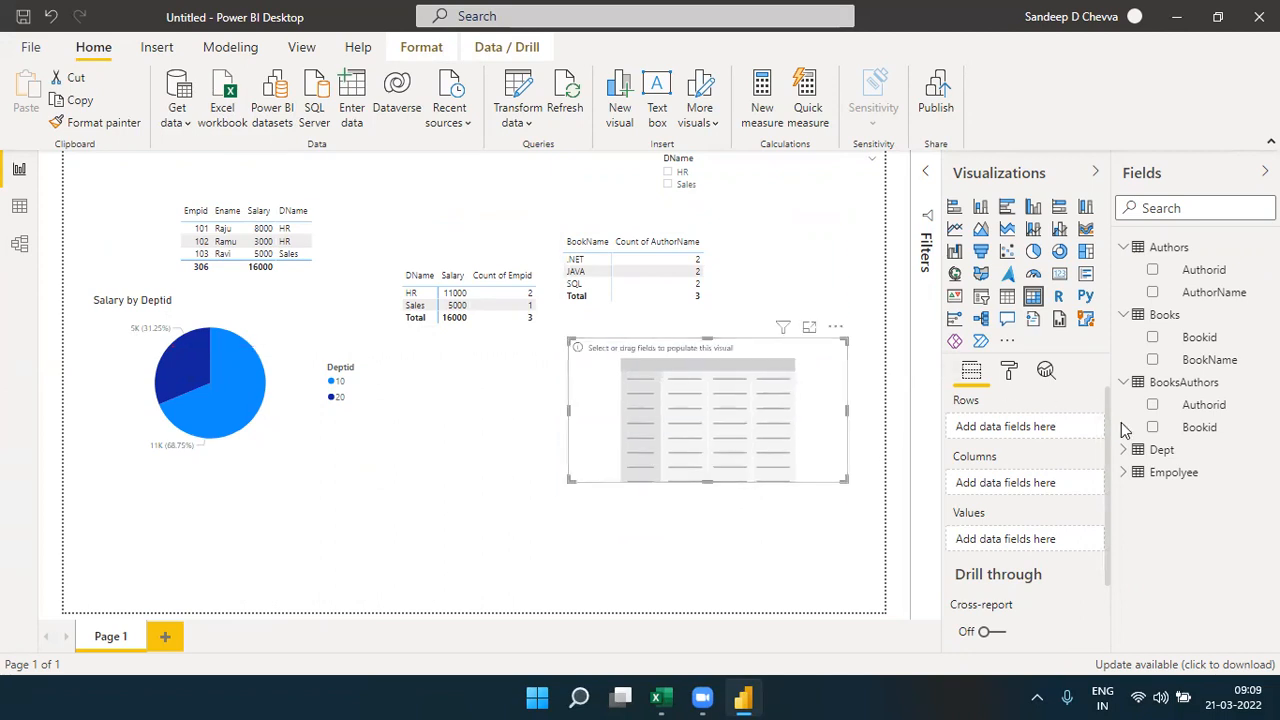
pyautogui.moveTo(1210, 293); pyautogui.dragTo(1037, 427)
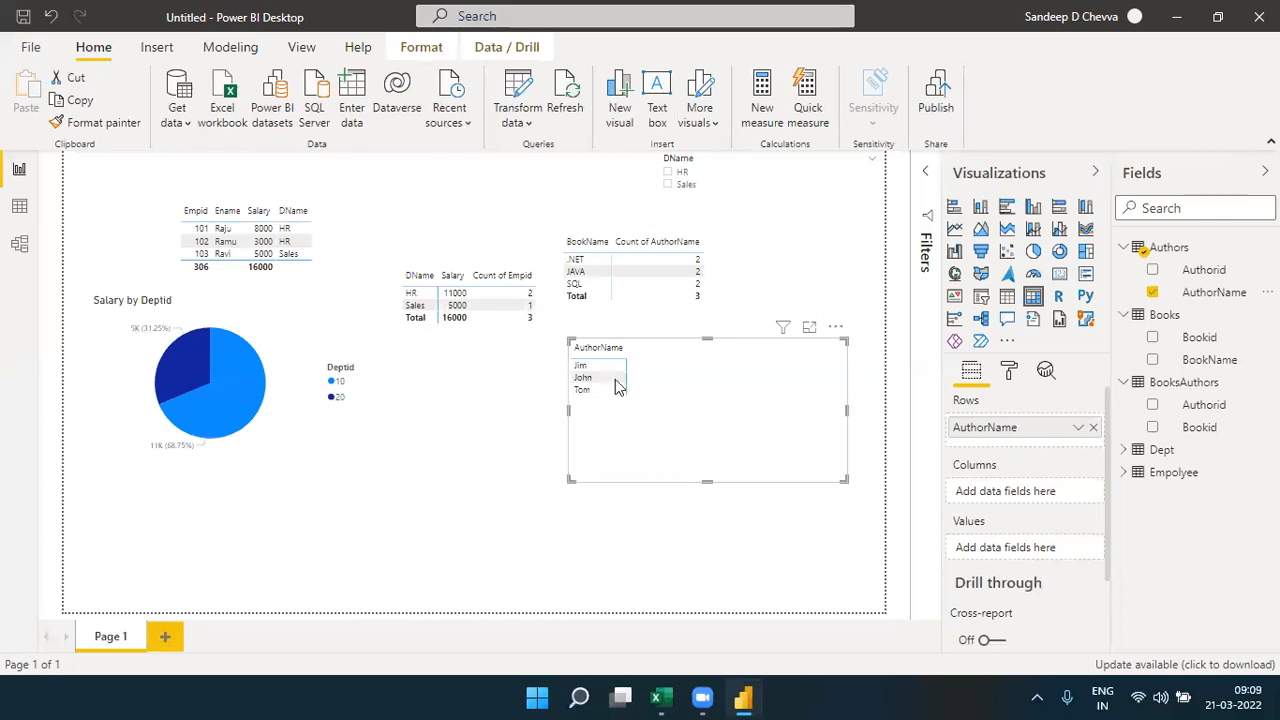
# - Check the model diagram, then add BookName from Books to the AuthorName matrix's values, aggregated as Count (Distinct)
pyautogui.click(20, 246)
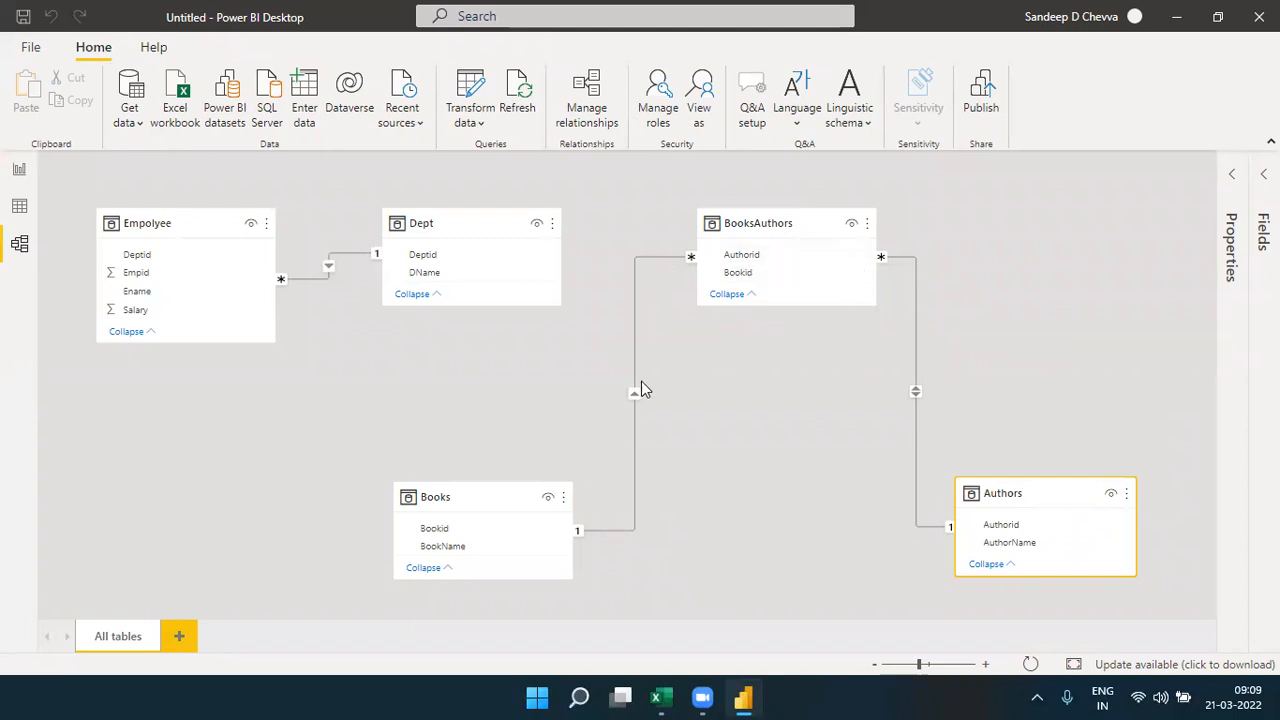
pyautogui.click(20, 170)
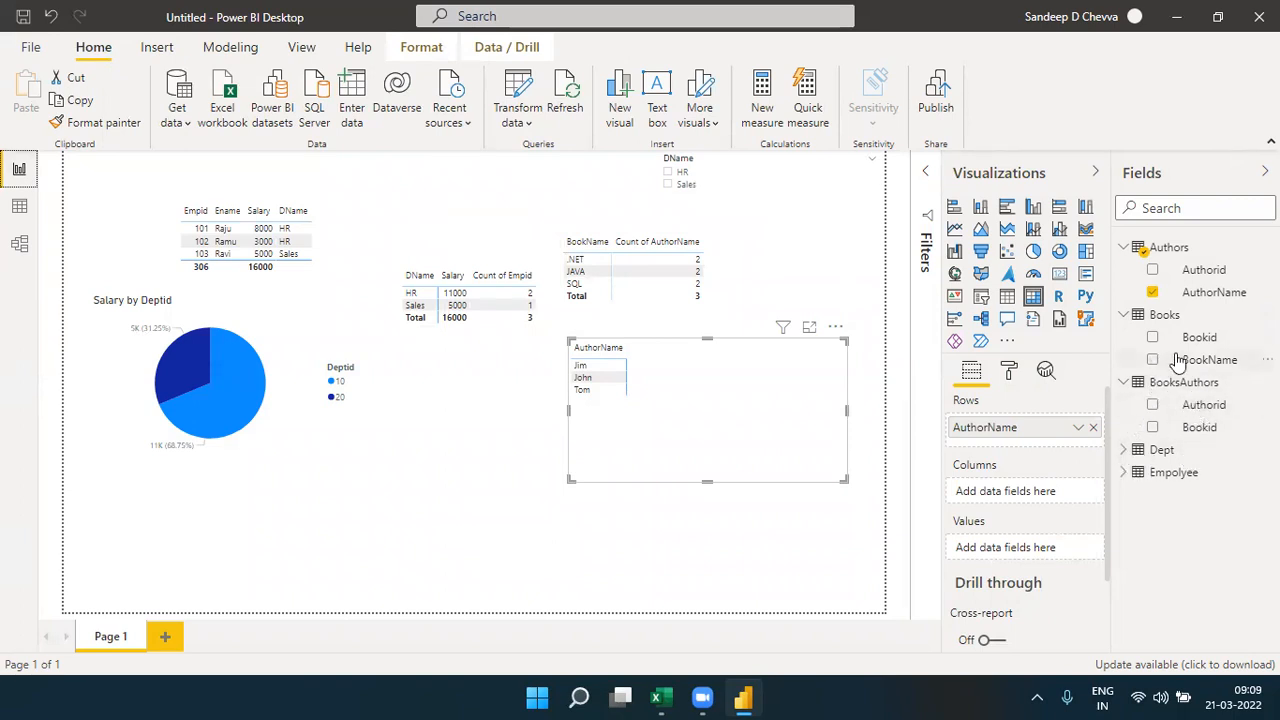
pyautogui.moveTo(1210, 360); pyautogui.dragTo(1045, 548)
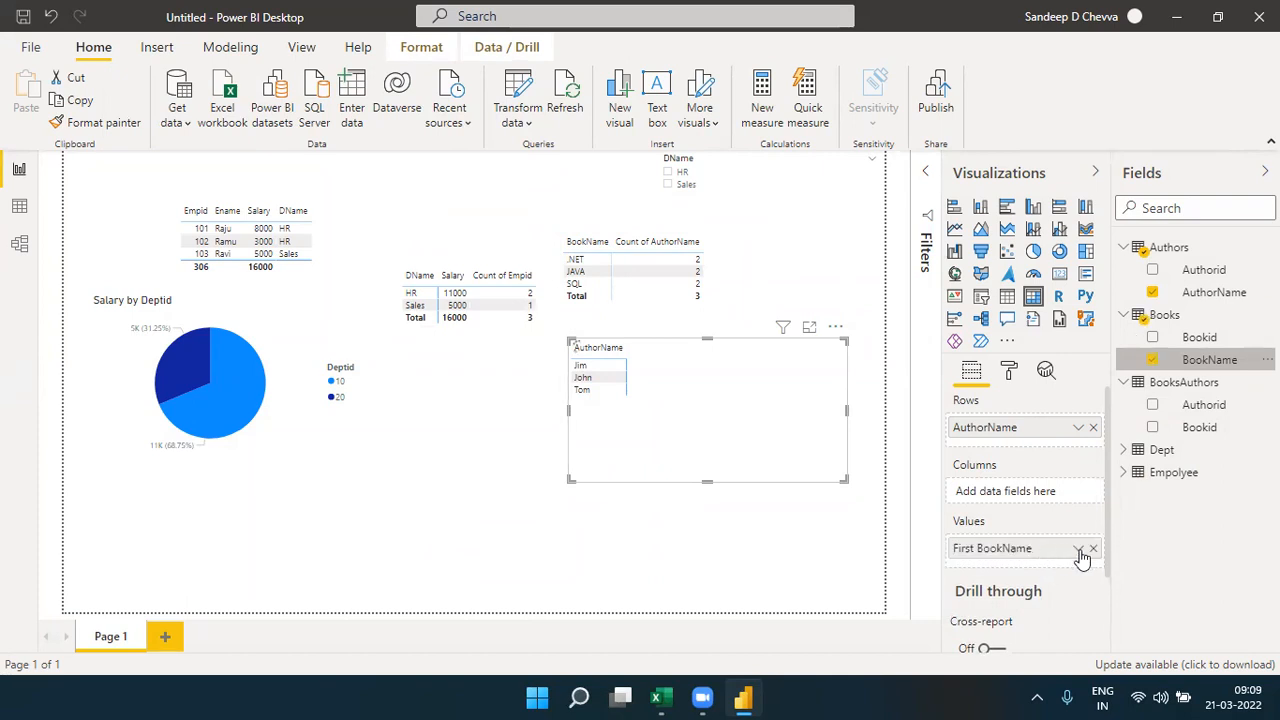
pyautogui.click(1079, 552)
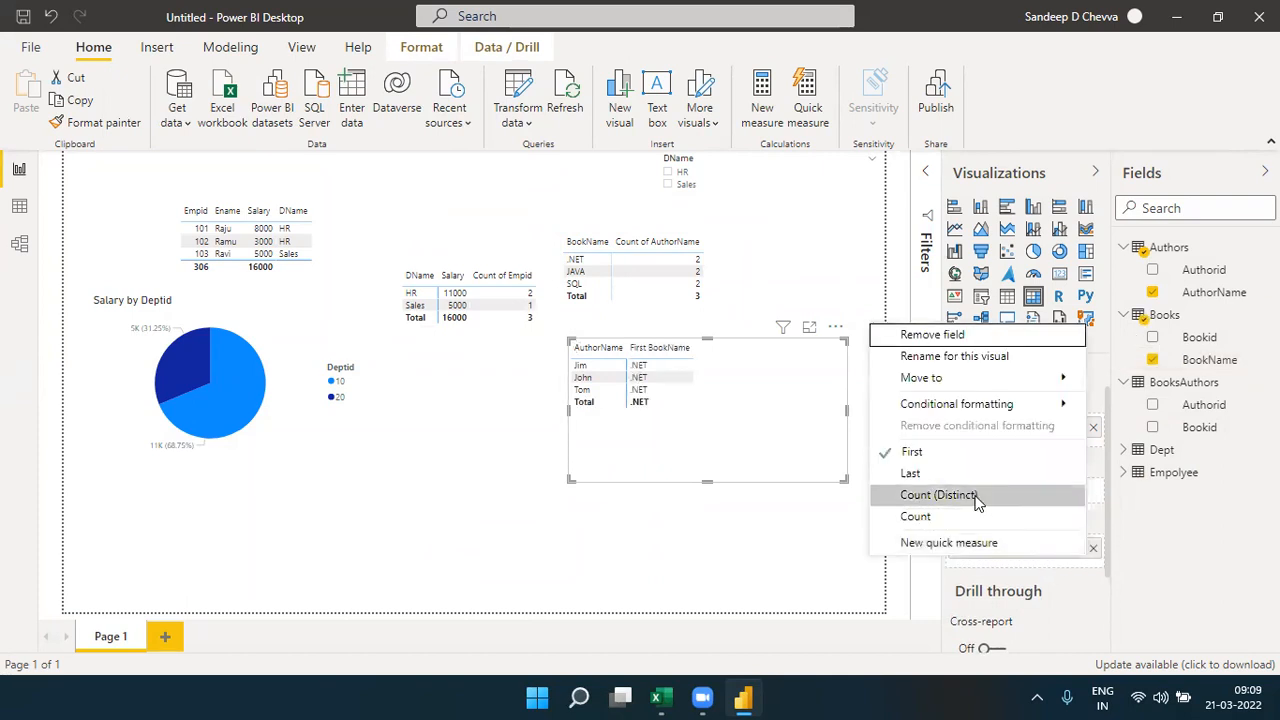
pyautogui.click(900, 494)
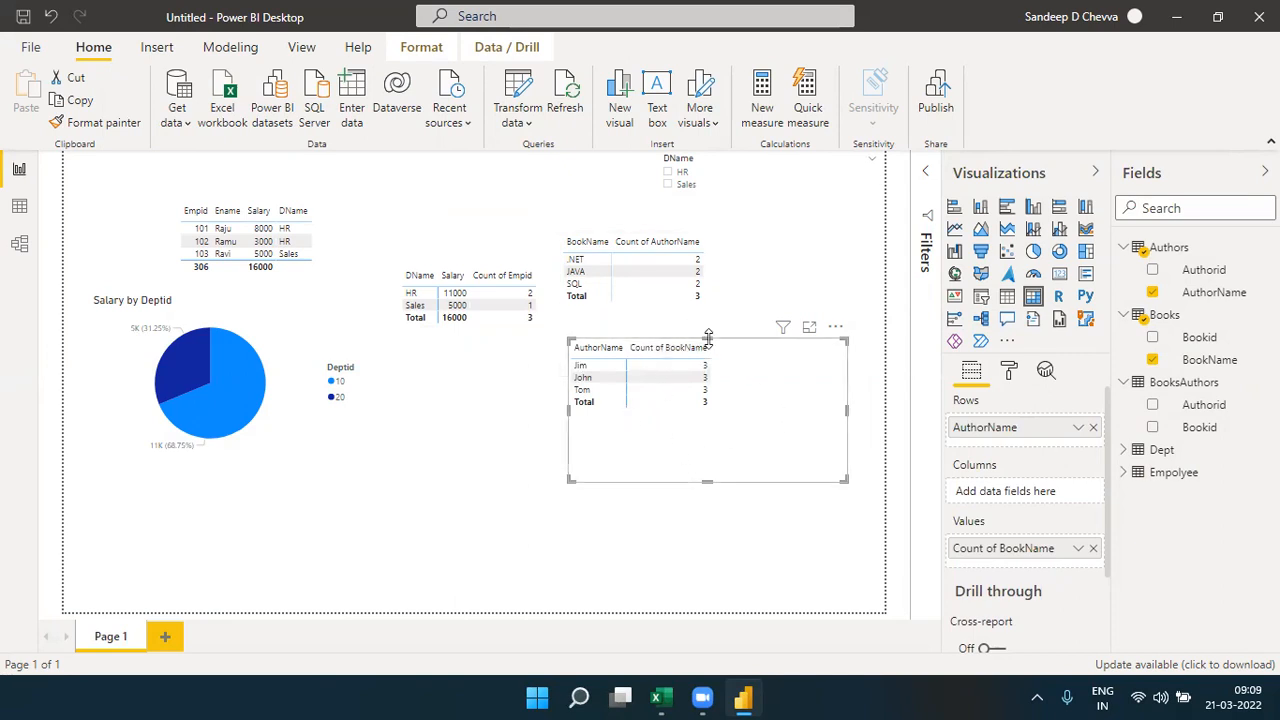
# - Set the cross filter direction of the relationship between BooksAuthors and Books to Both
pyautogui.click(19, 246)
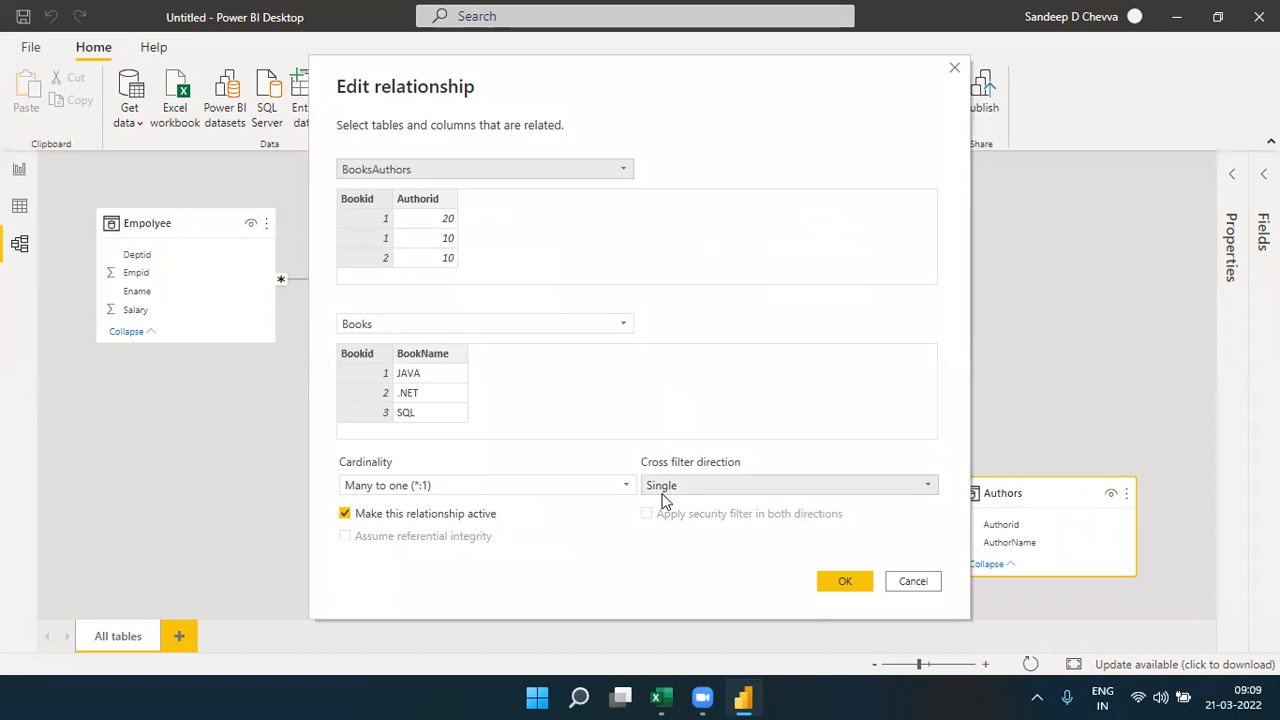
pyautogui.click(662, 488)
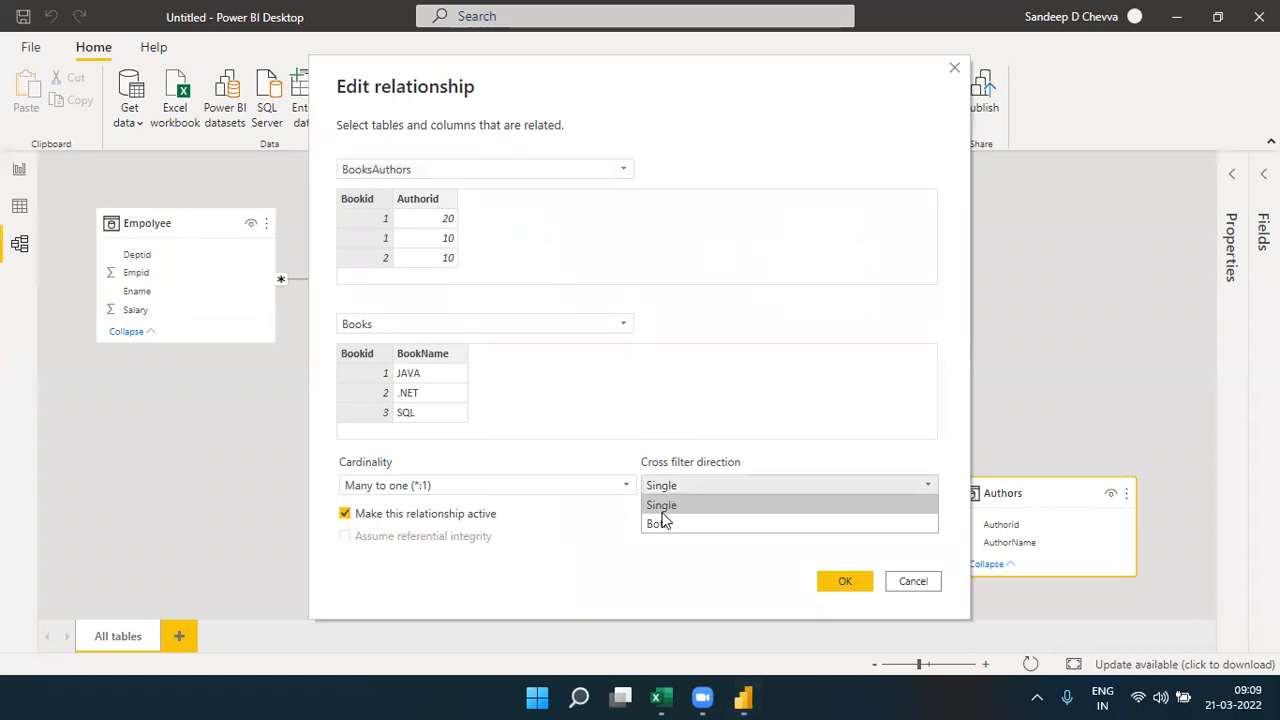
pyautogui.click(662, 524)
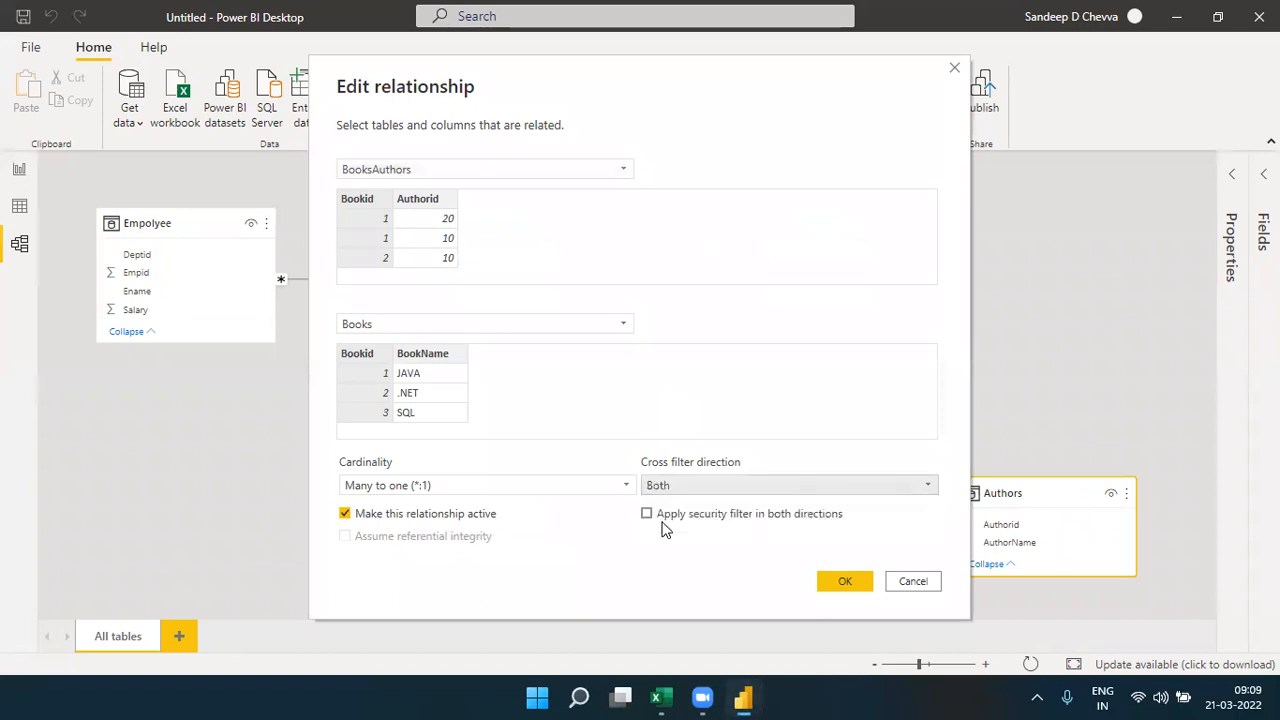
pyautogui.click(845, 582)
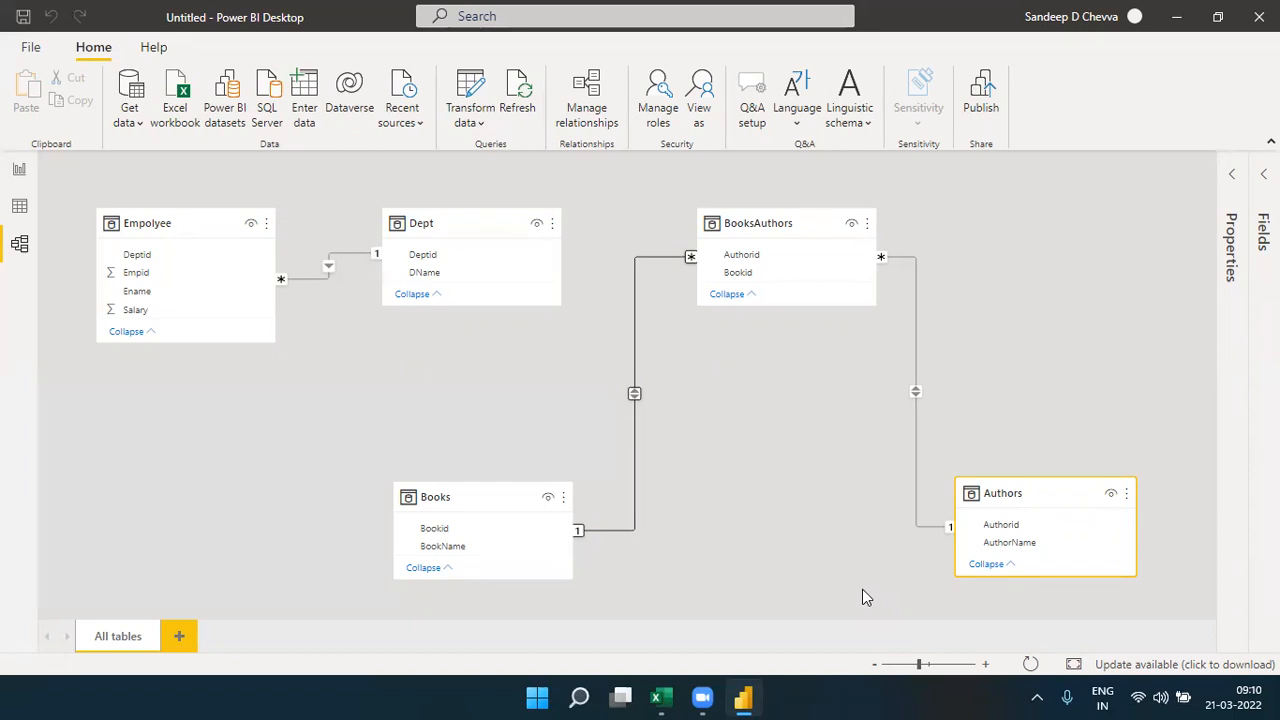
# - Return to the report and shift the AuthorName matrix slightly to line it up beneath the BookName matrix
pyautogui.click(20, 170)
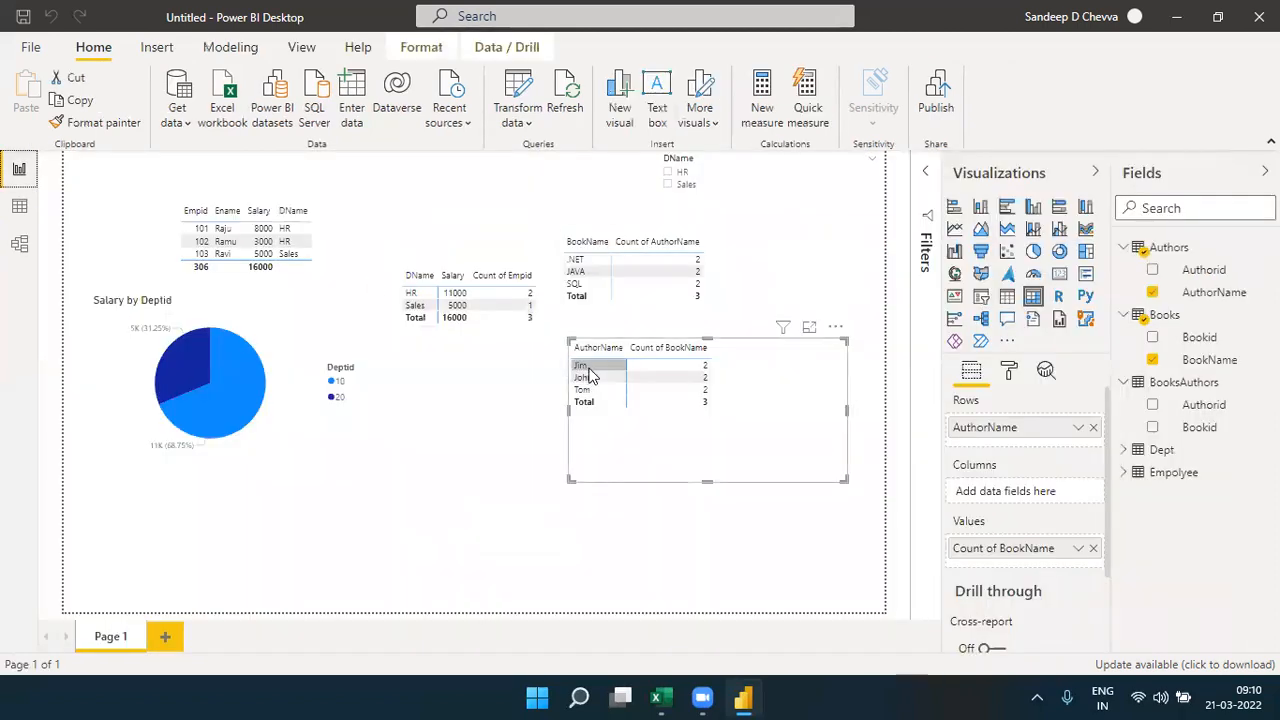
pyautogui.moveTo(684, 437); pyautogui.dragTo(671, 443)
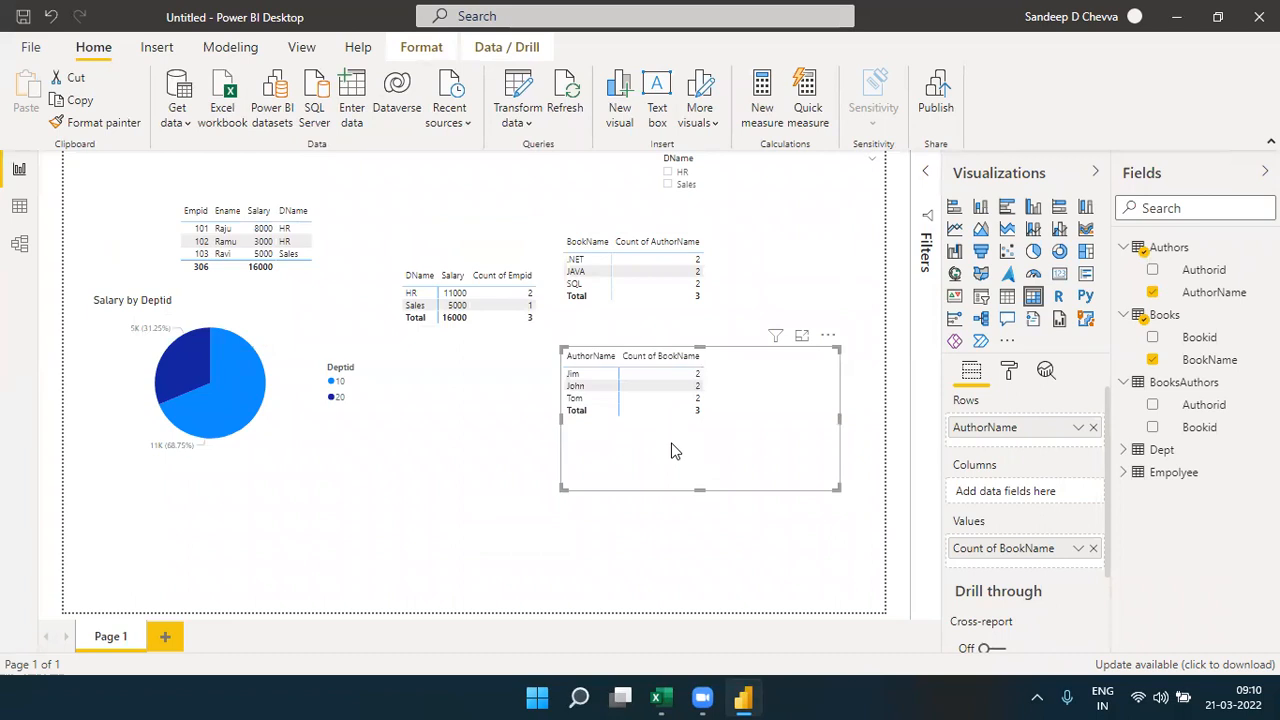
# - Add a table visual beneath the pie chart listing BookName from Books followed by AuthorName from Authors
pyautogui.click(452, 546)
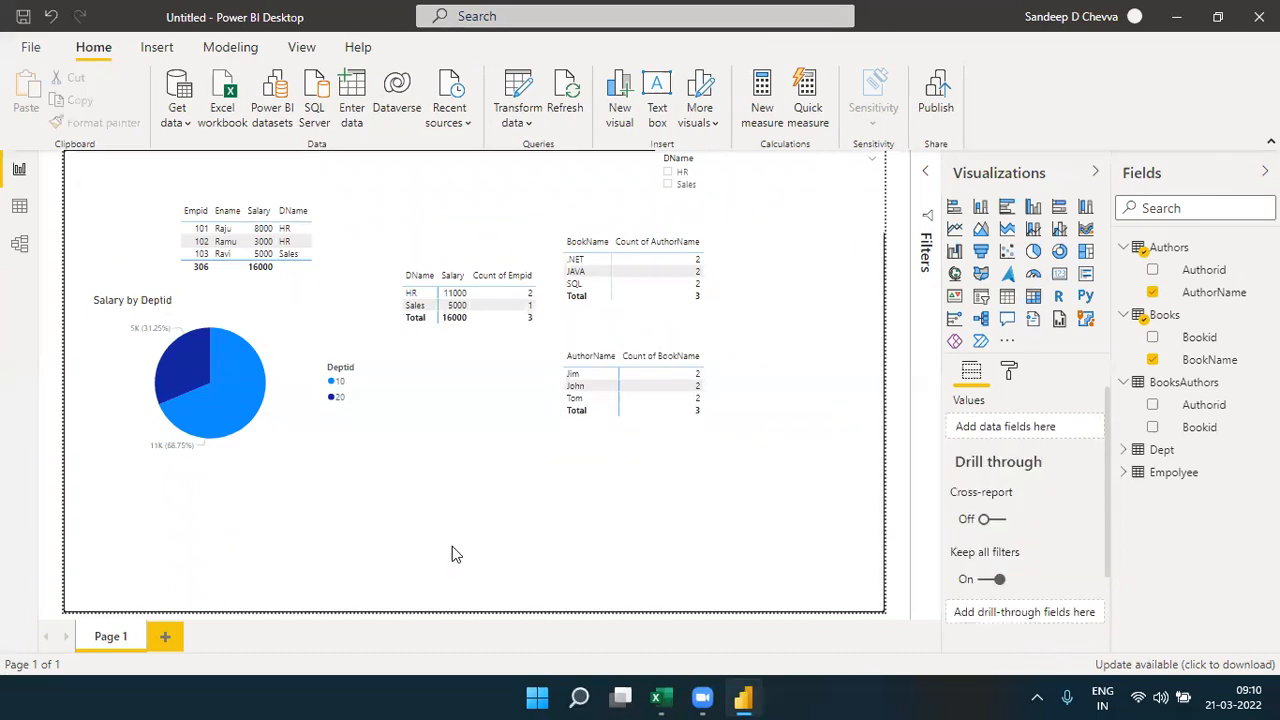
pyautogui.click(1007, 296)
pyautogui.moveTo(337, 528); pyautogui.dragTo(471, 514)
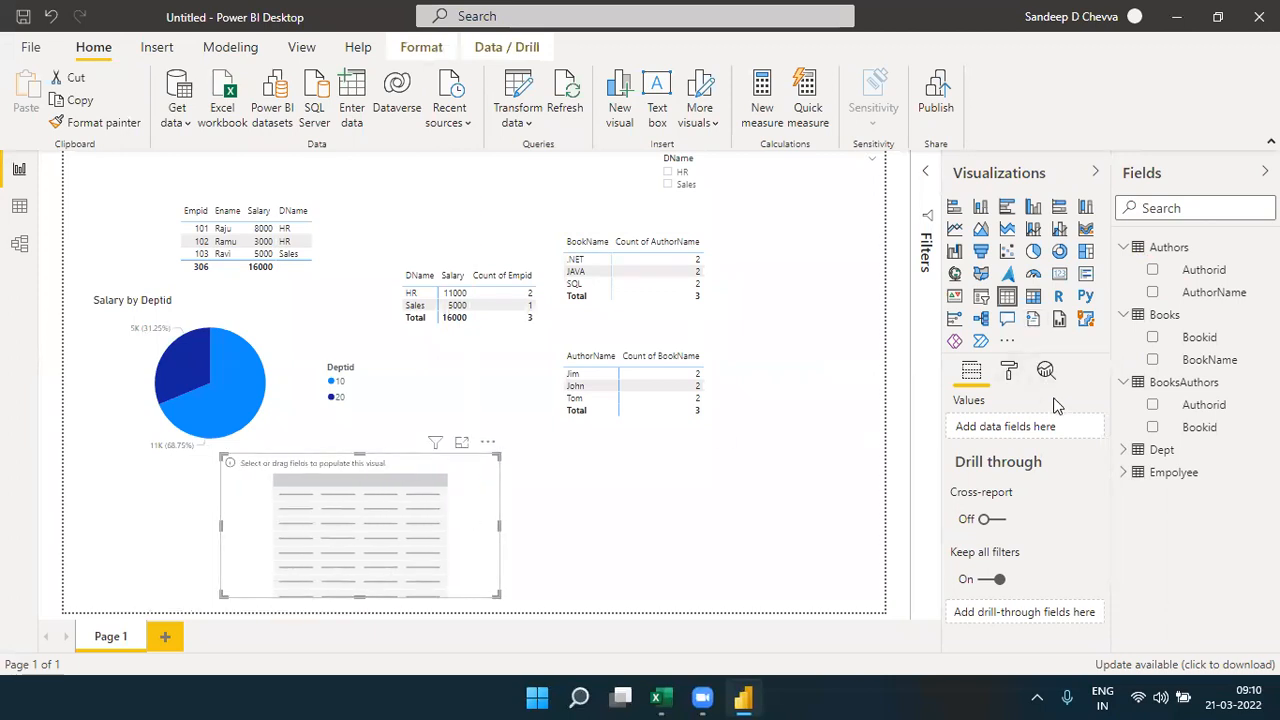
pyautogui.moveTo(1212, 292); pyautogui.dragTo(1066, 429)
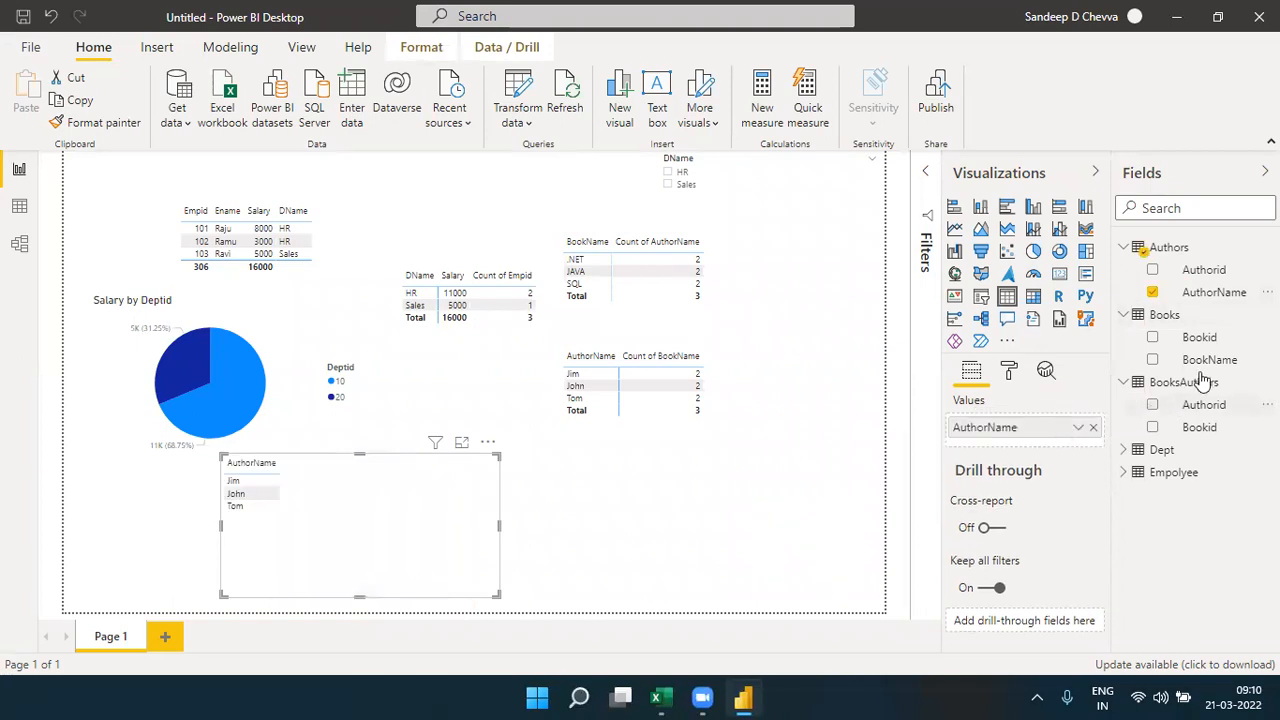
pyautogui.moveTo(1212, 360); pyautogui.dragTo(1064, 422)
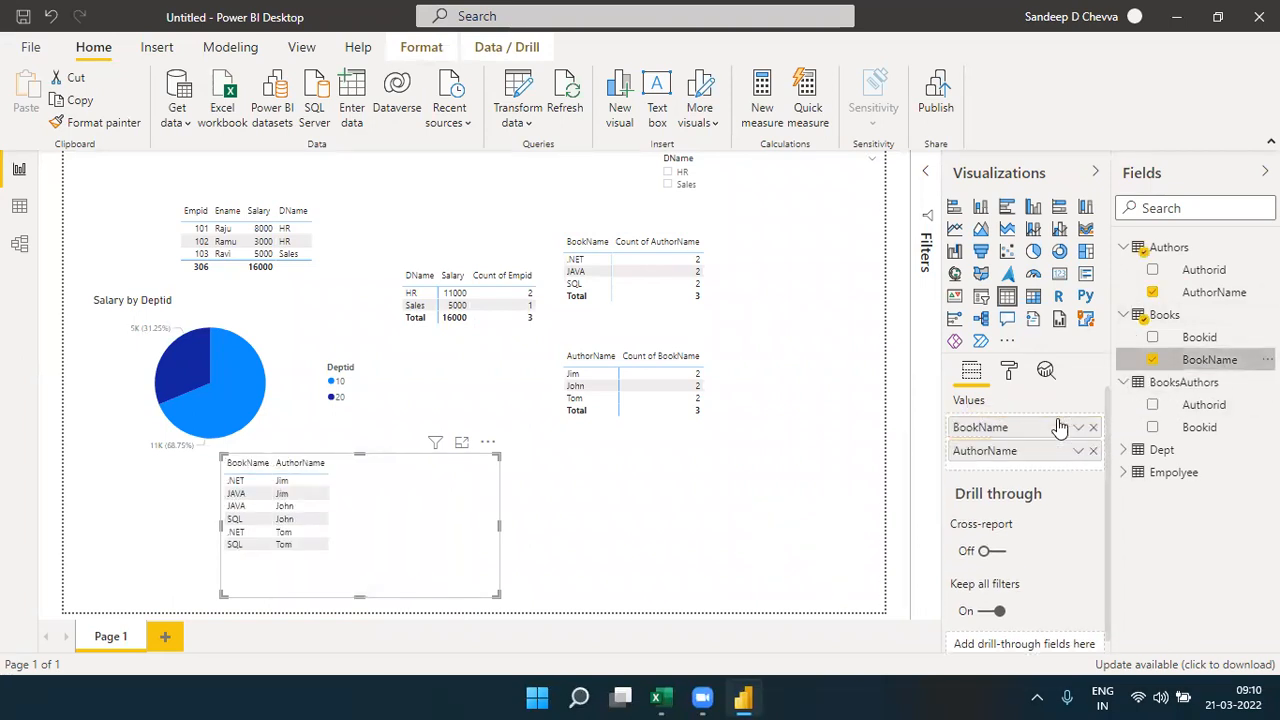
# - Add a slicer on BookName from Books beside the BookName matrix
pyautogui.click(648, 540)
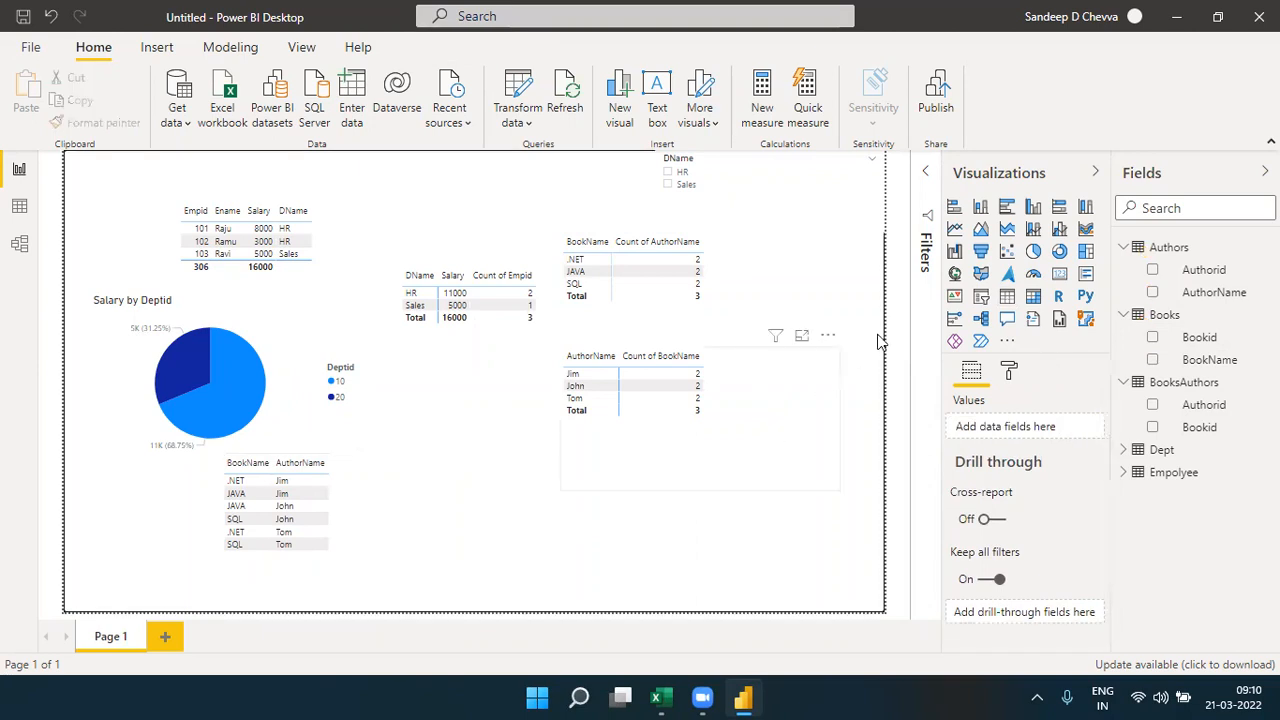
pyautogui.click(982, 305)
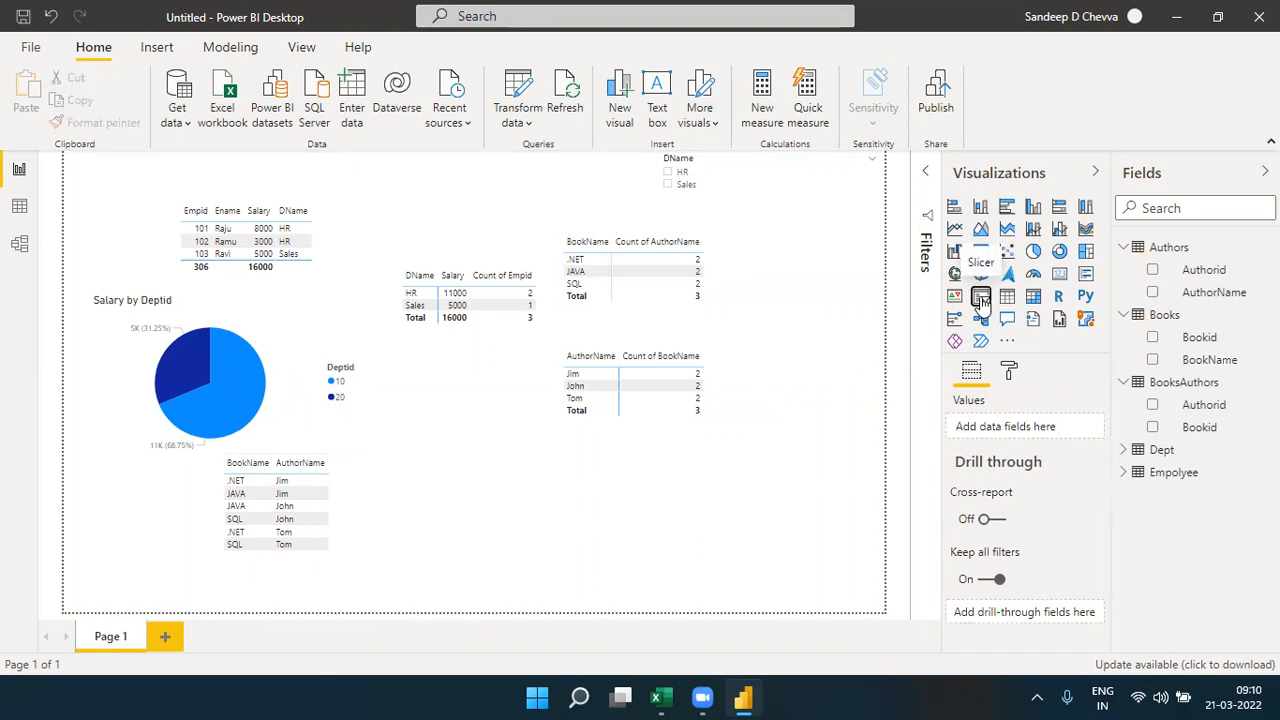
pyautogui.moveTo(105, 560); pyautogui.dragTo(804, 319)
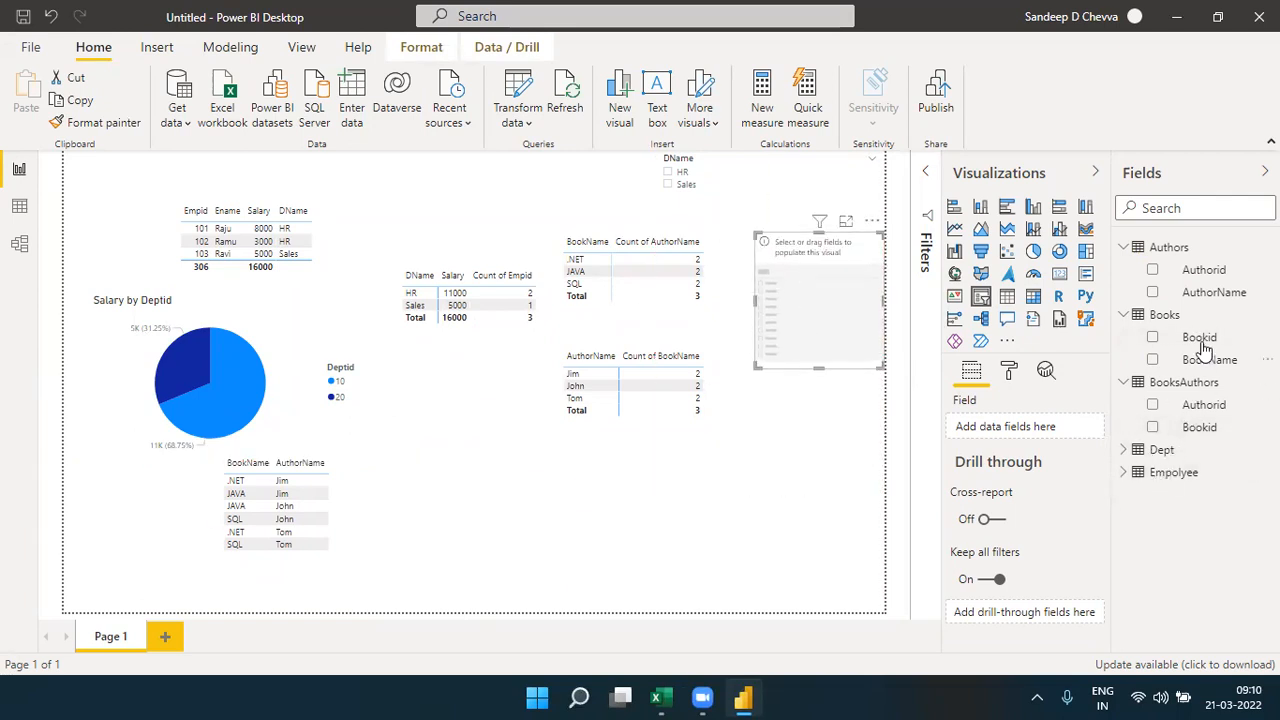
pyautogui.moveTo(1212, 359); pyautogui.dragTo(1062, 428)
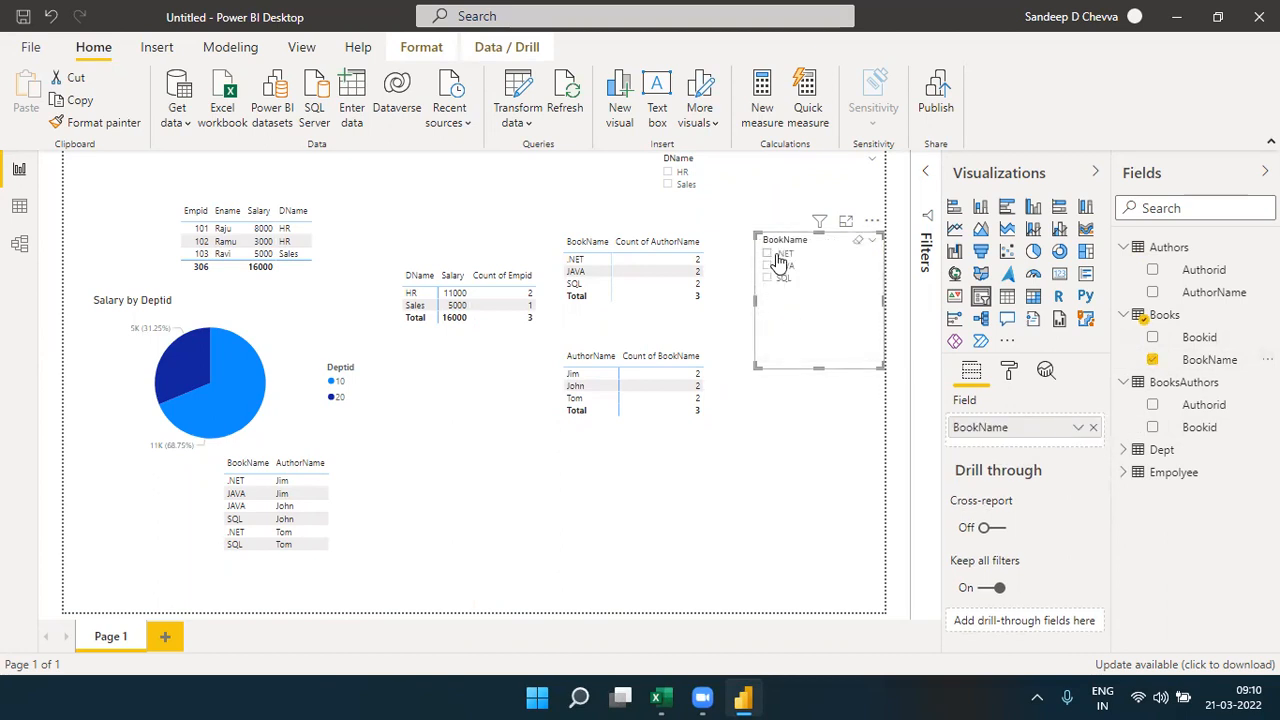
# - Test the BookName slicer by filtering on .NET and clearing it, and review the relationships in the model diagram
pyautogui.click(779, 259)
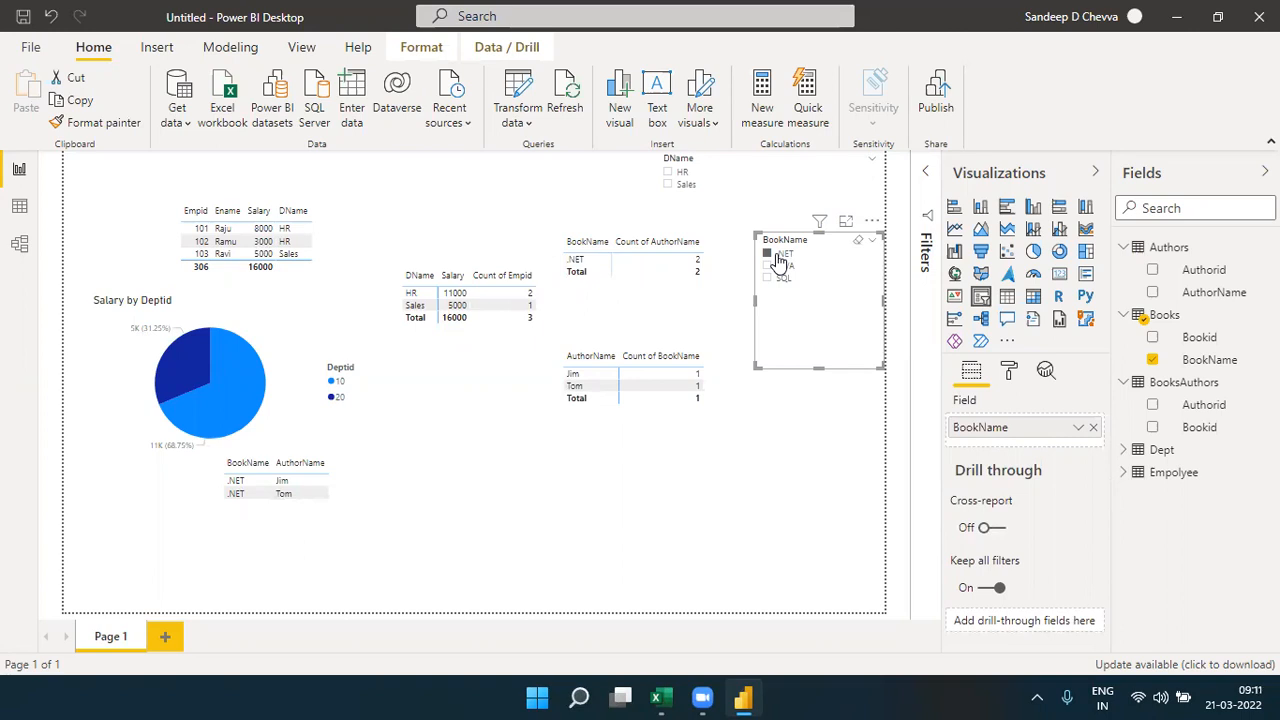
pyautogui.click(779, 260)
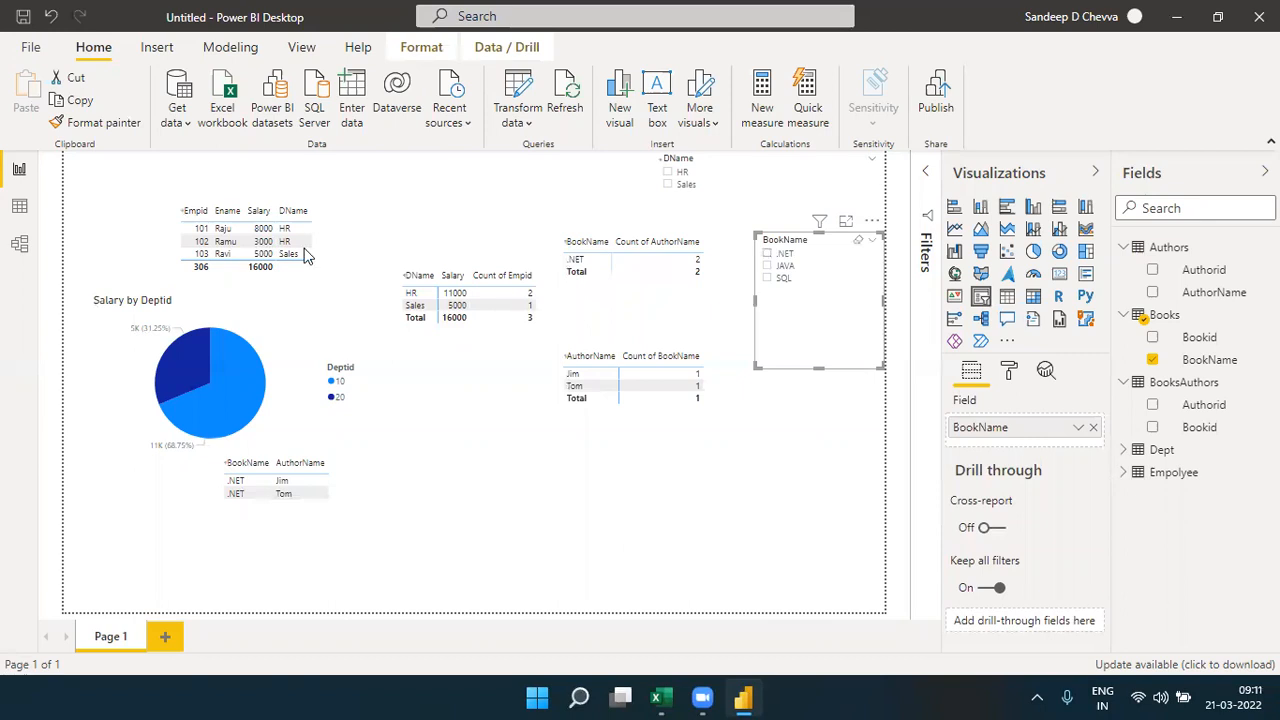
pyautogui.click(20, 245)
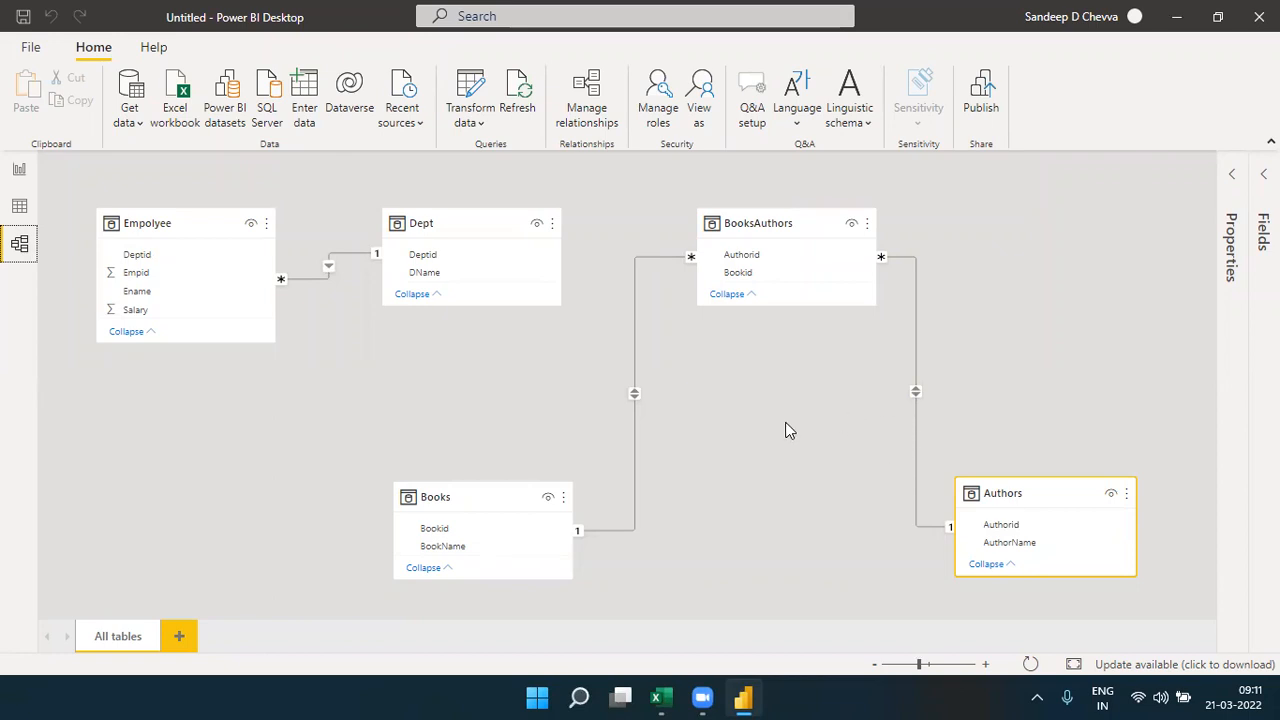
pyautogui.click(20, 170)
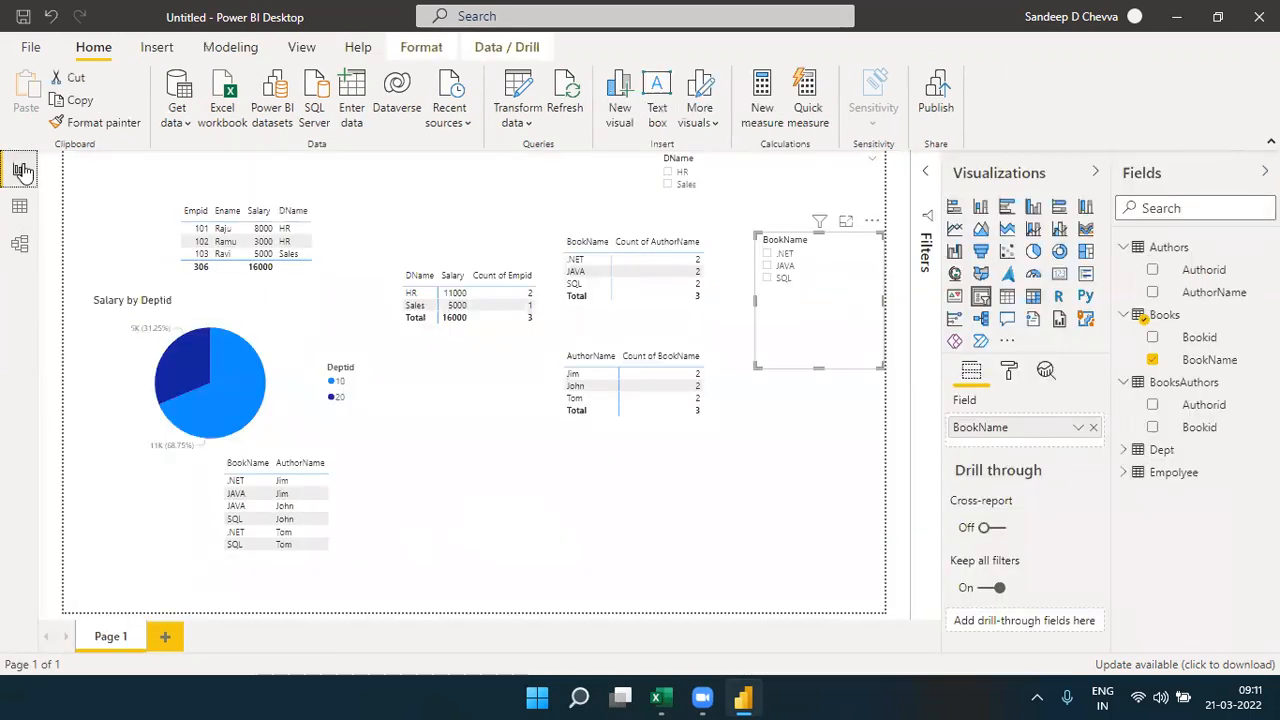
# - Switch to the Relationships workbook in Excel and copy the Ticketid, Ticket Created and Ticket Closed data in F21:H27 of Sheet2
pyautogui.click(658, 697)
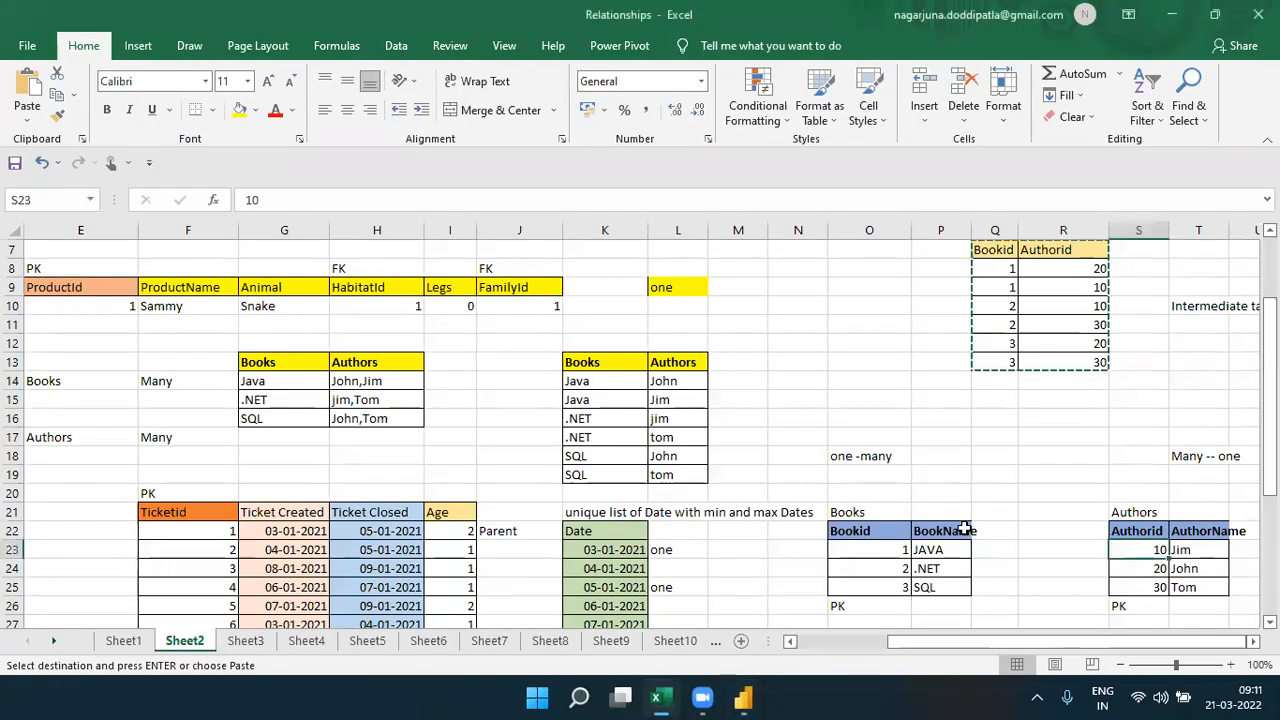
pyautogui.scroll(-2, 585, 493)
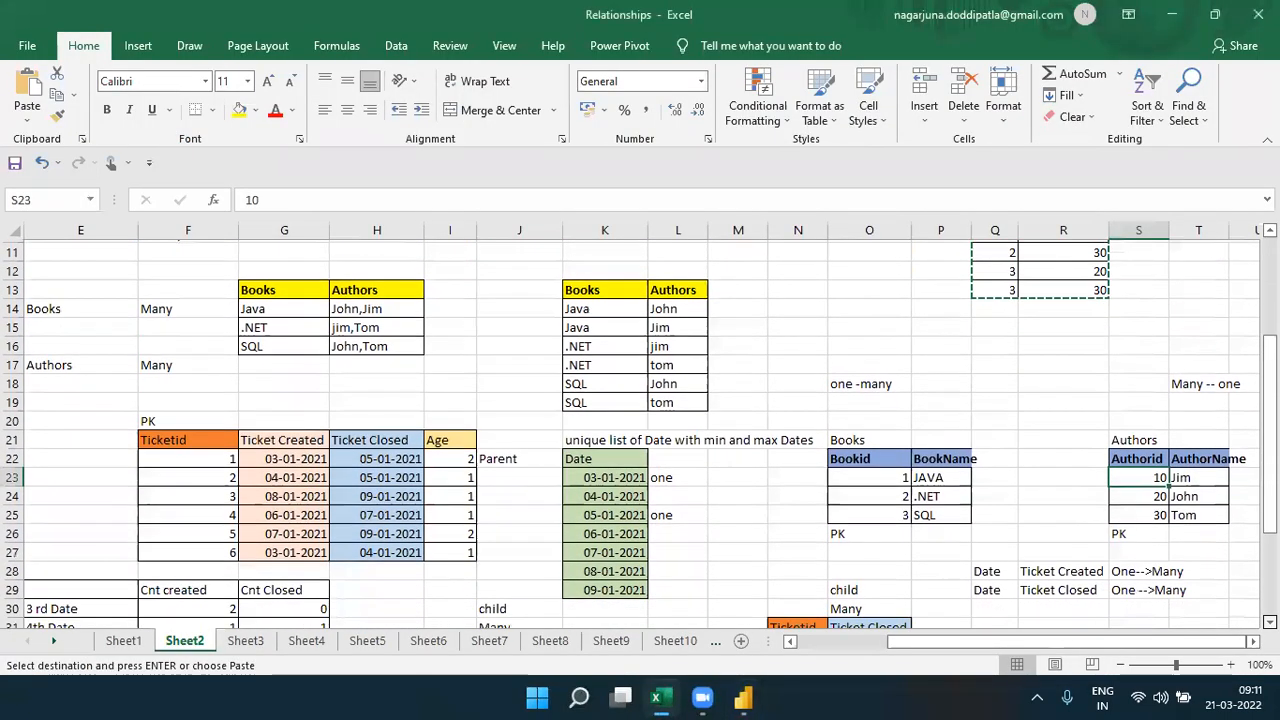
pyautogui.moveTo(195, 437); pyautogui.dragTo(401, 549)
pyautogui.press('Escape')
pyautogui.hotkey('ctrl', 'c')
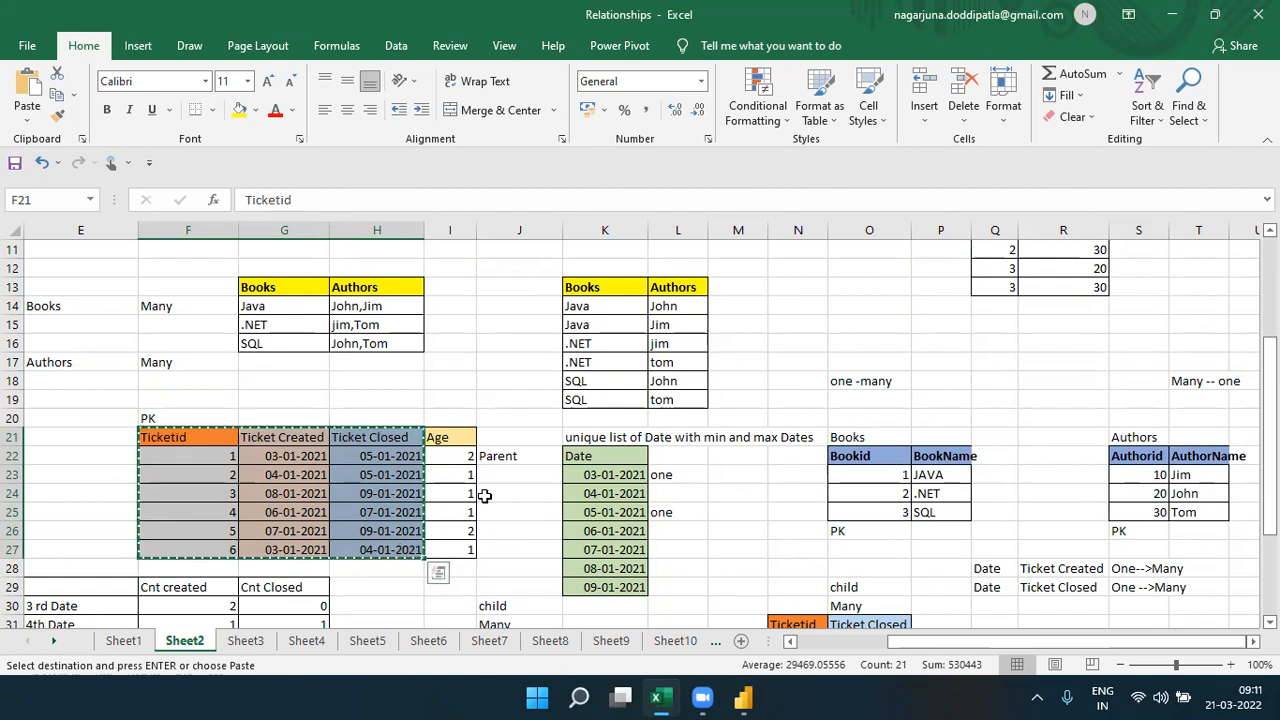
pyautogui.click(742, 697)
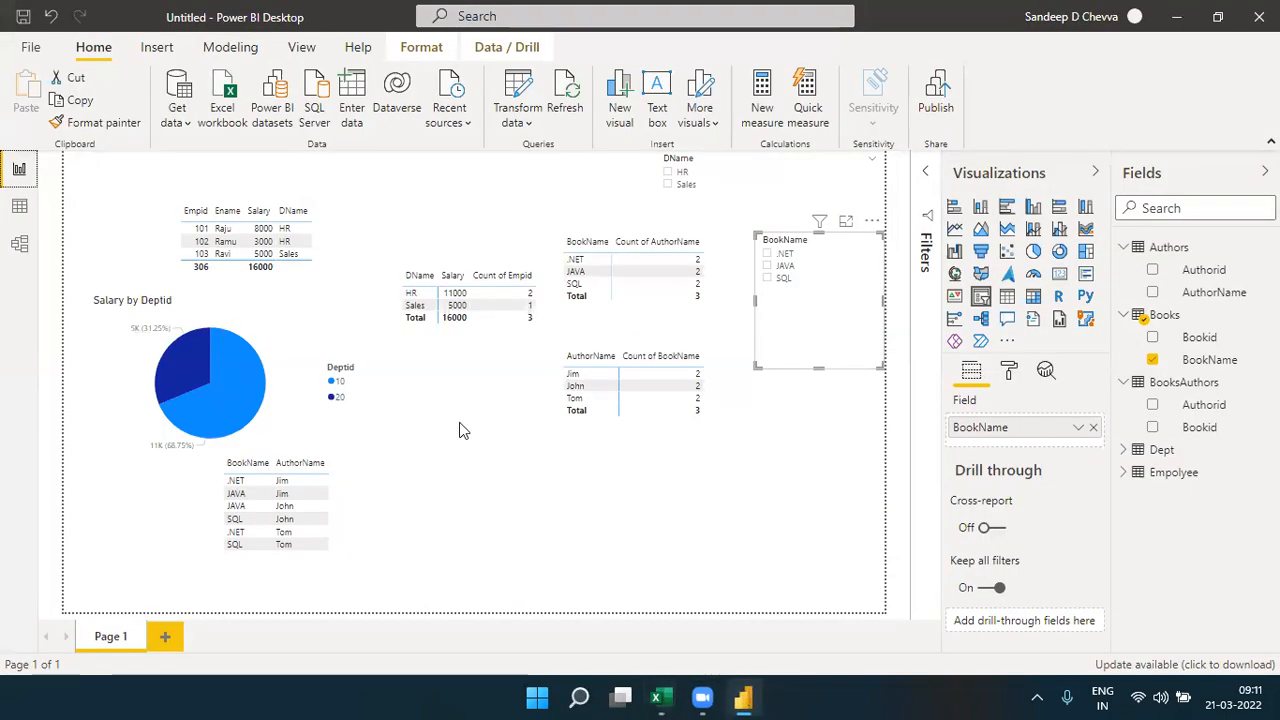
pyautogui.click(358, 120)
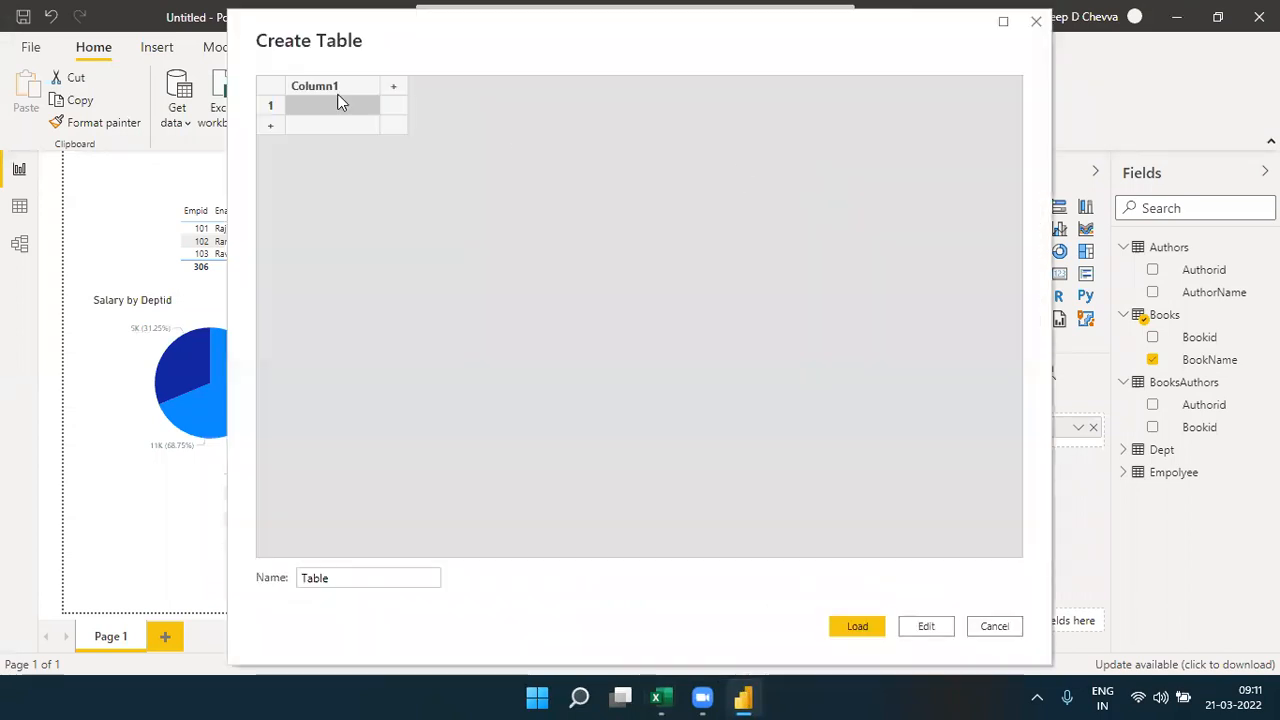
pyautogui.doubleClick(332, 86)
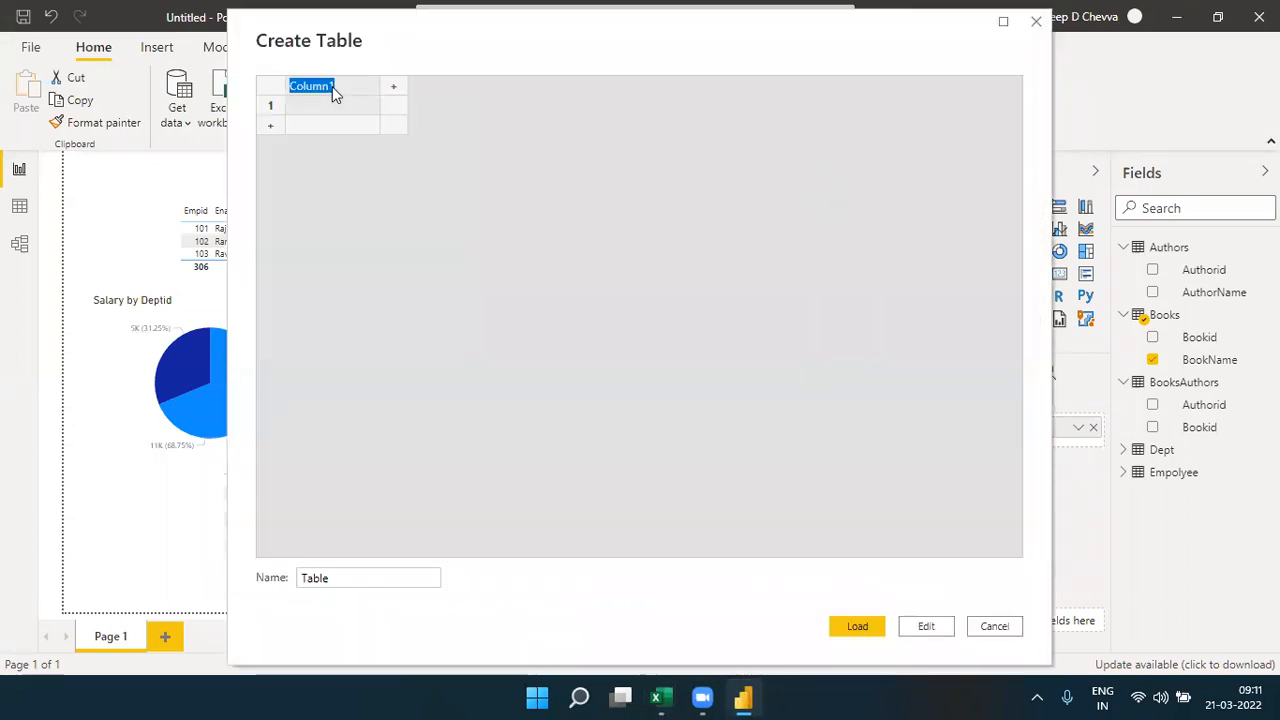
pyautogui.hotkey('ctrl', 'v')
pyautogui.click(416, 152)
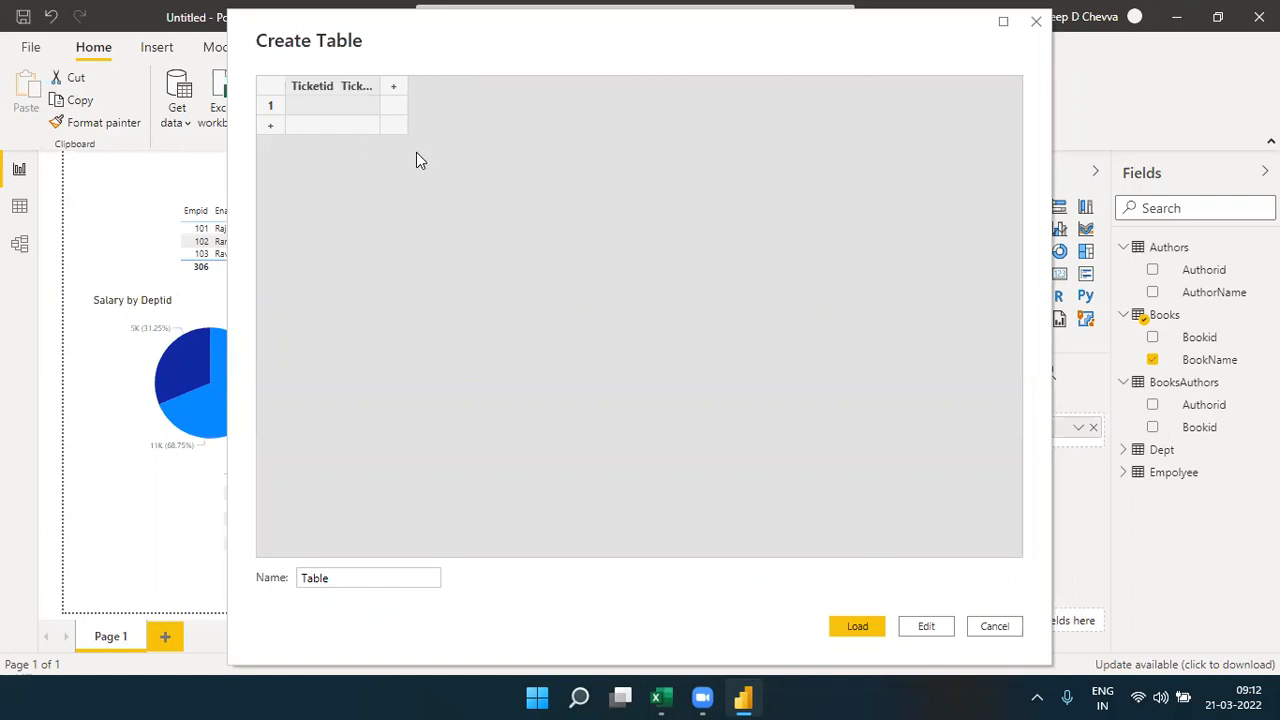
pyautogui.click(985, 627)
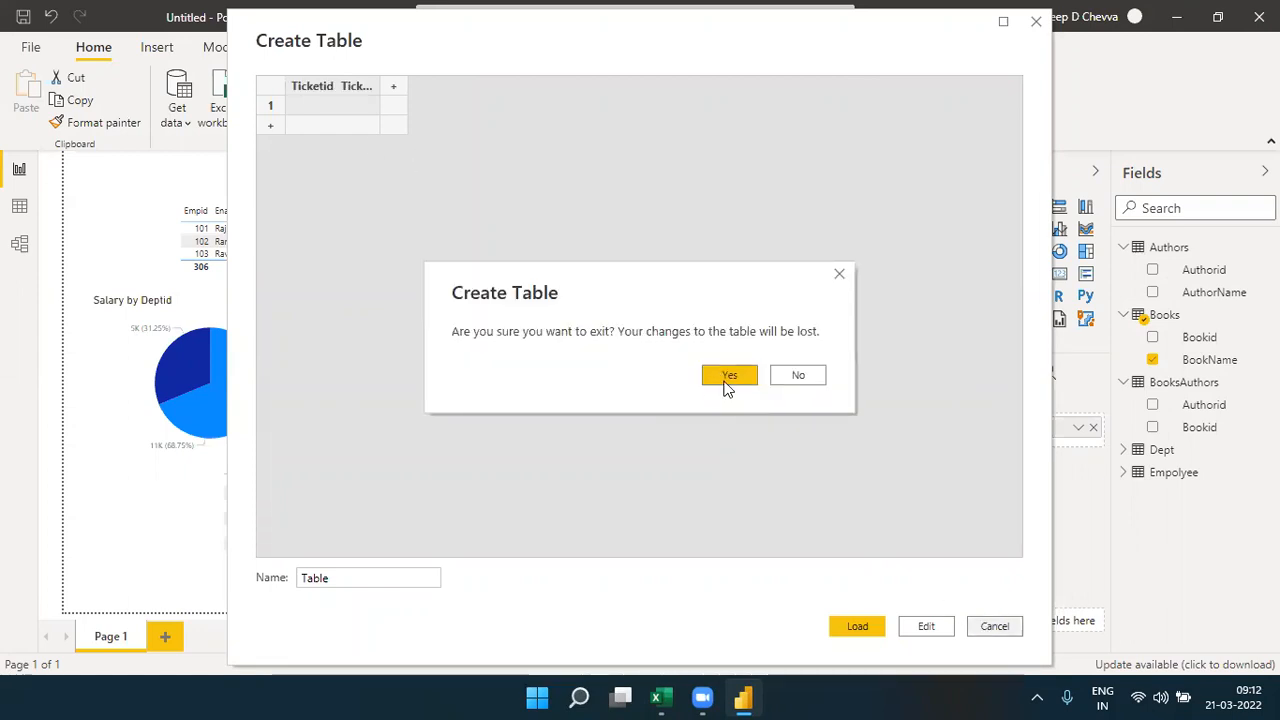
pyautogui.click(725, 383)
pyautogui.hotkey('alt', 'Tab')
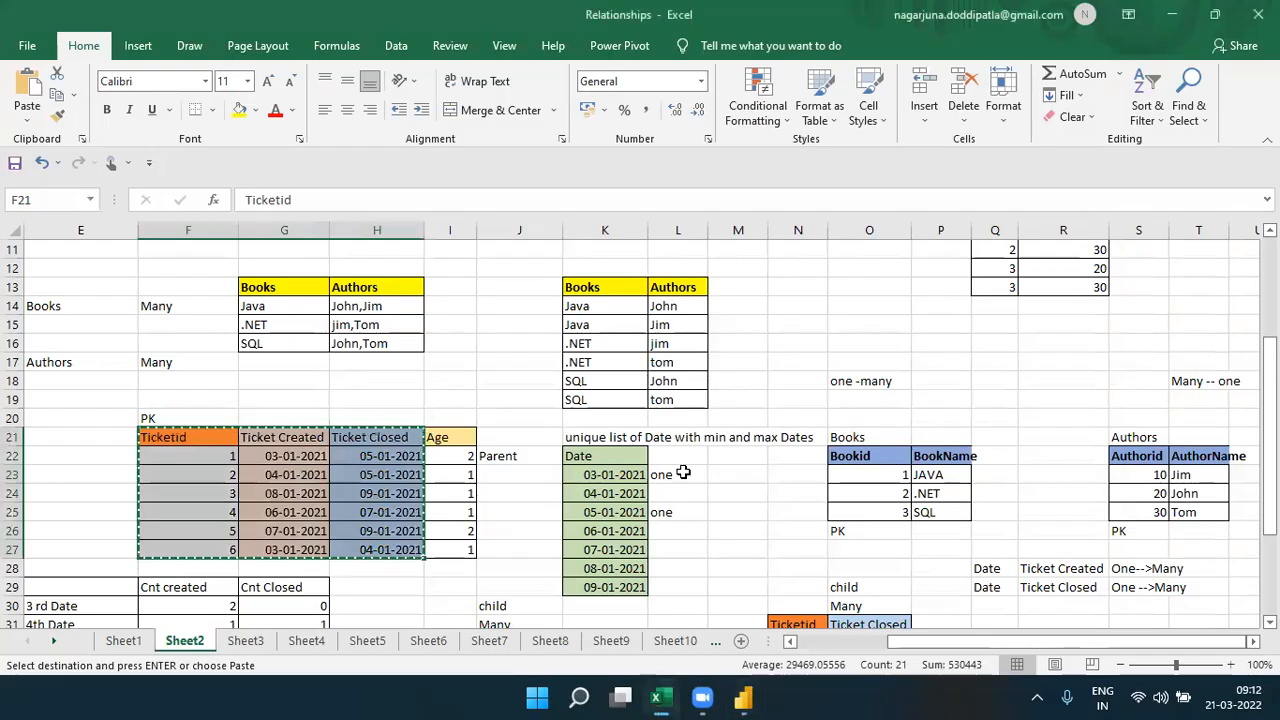
# - Switch to Power BI Desktop, paste the copied ticket data with its headers into a new table named TicketIn, and load it
pyautogui.click(752, 697)
pyautogui.click(354, 112)
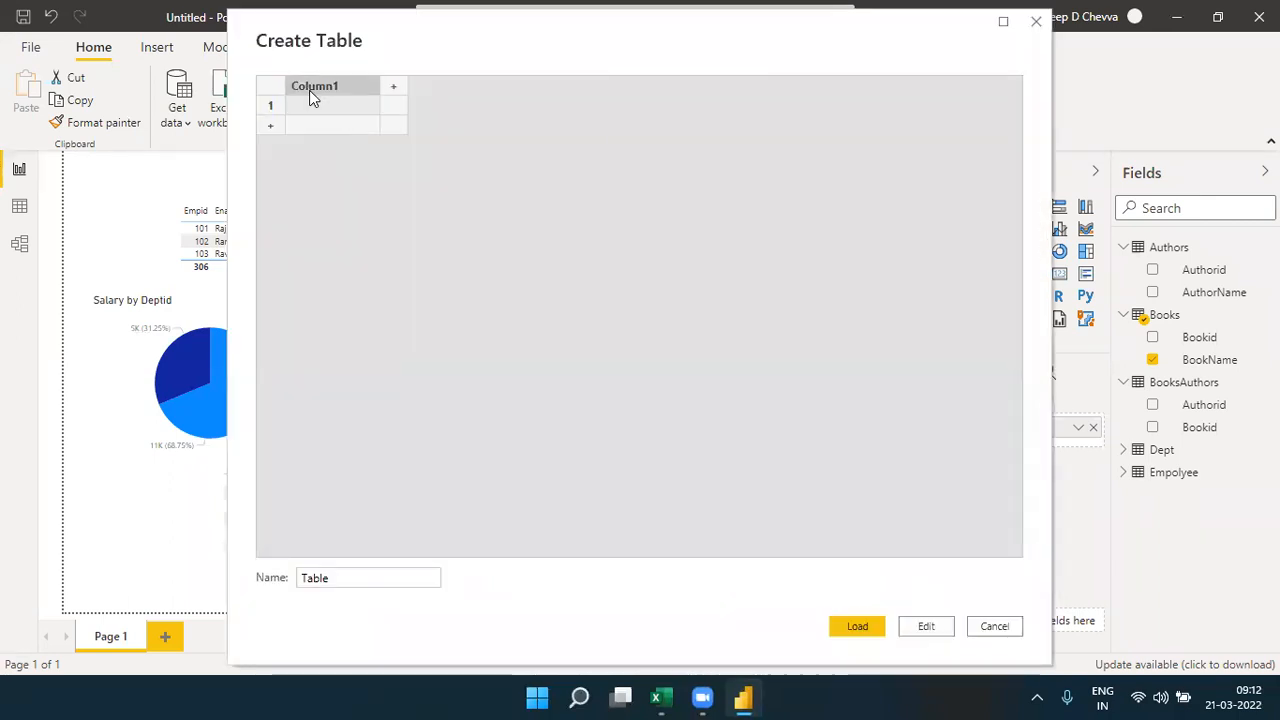
pyautogui.hotkey('ctrl', 'v')
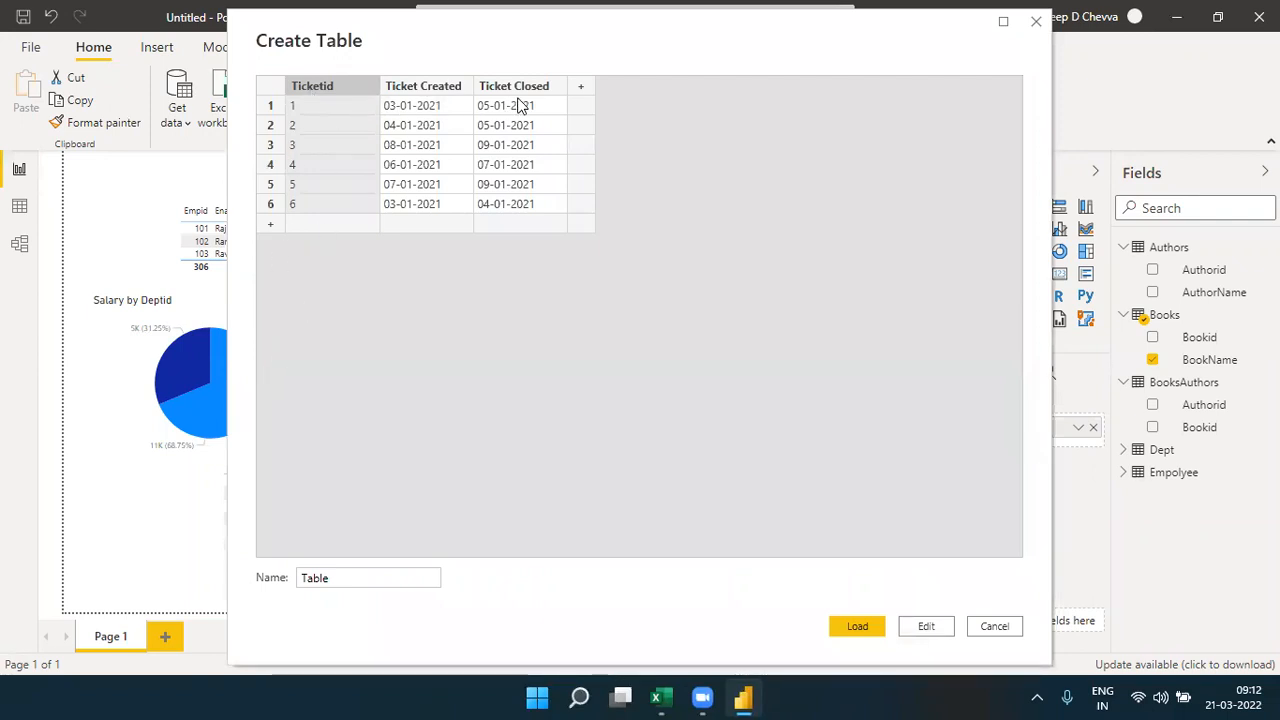
pyautogui.doubleClick(307, 580)
pyautogui.write('TicketInfo')
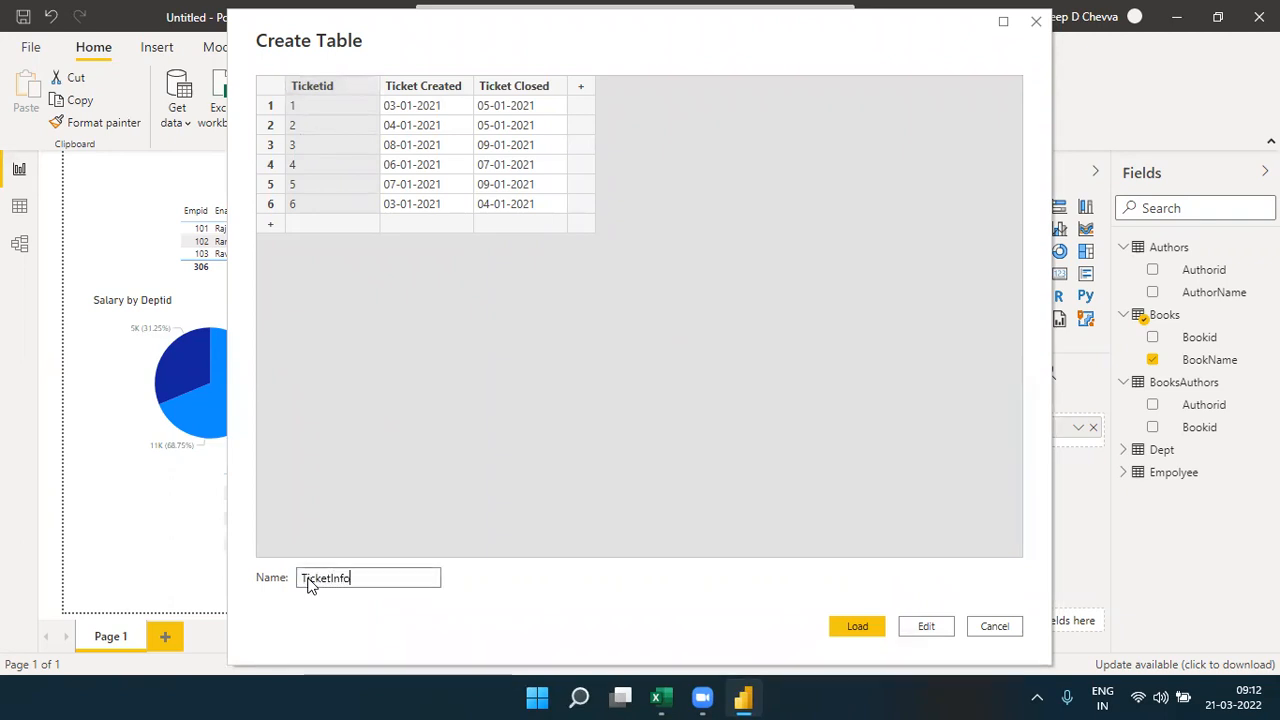
pyautogui.click(873, 627)
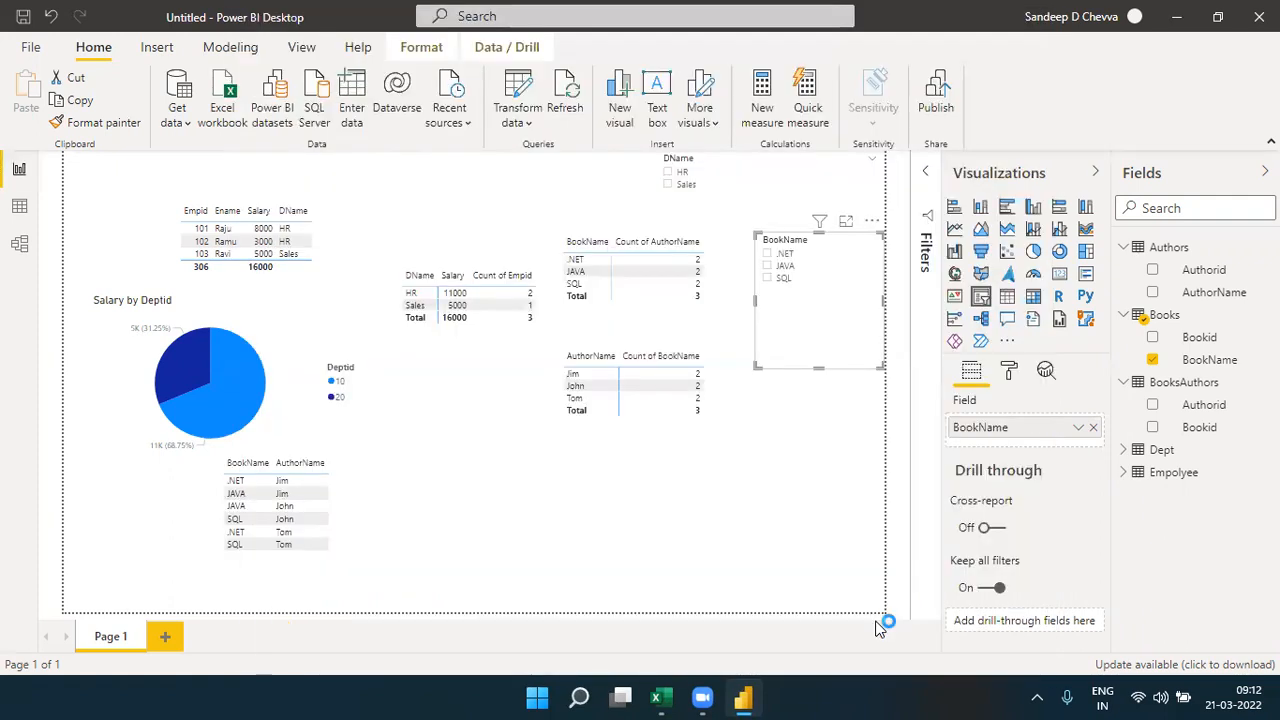